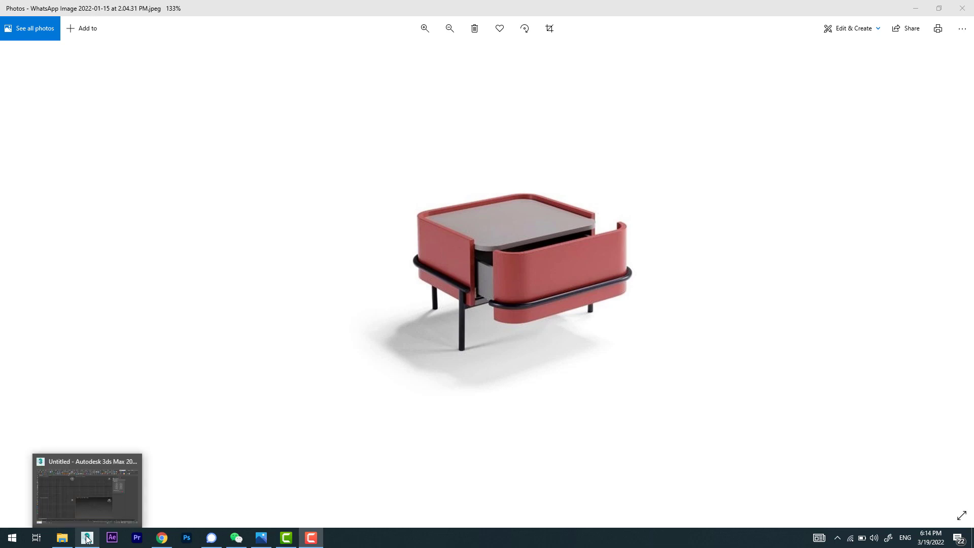
Switch from the nightstand reference photo in Photos to the empty 3ds Max scene.
left_click(98, 485)
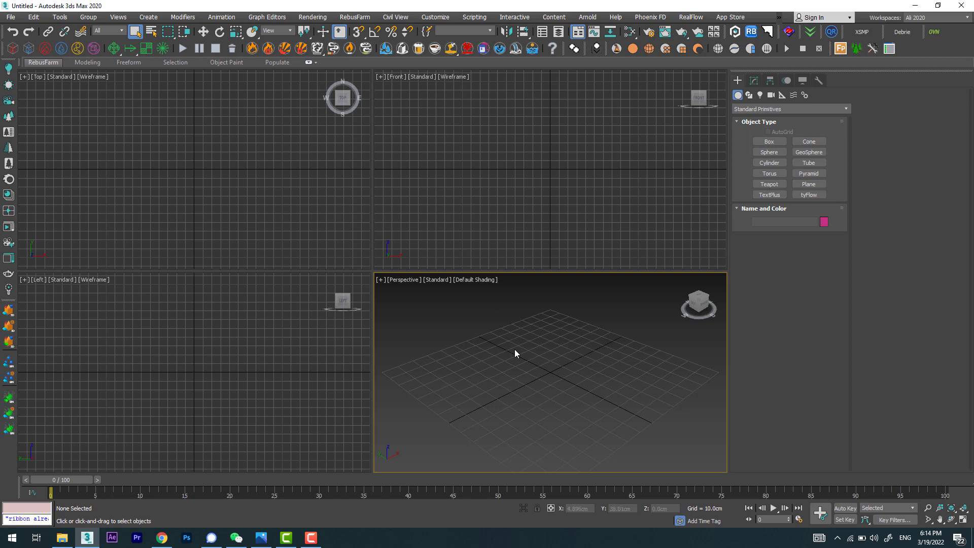
Maximize the viewport as a Top view and start the Rectangle spline tool.
key("alt+w")
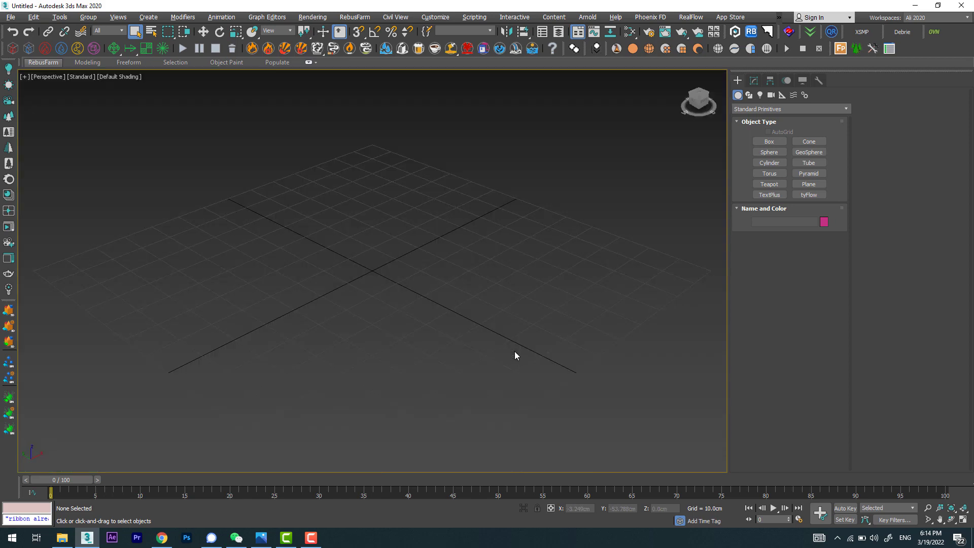
key("t")
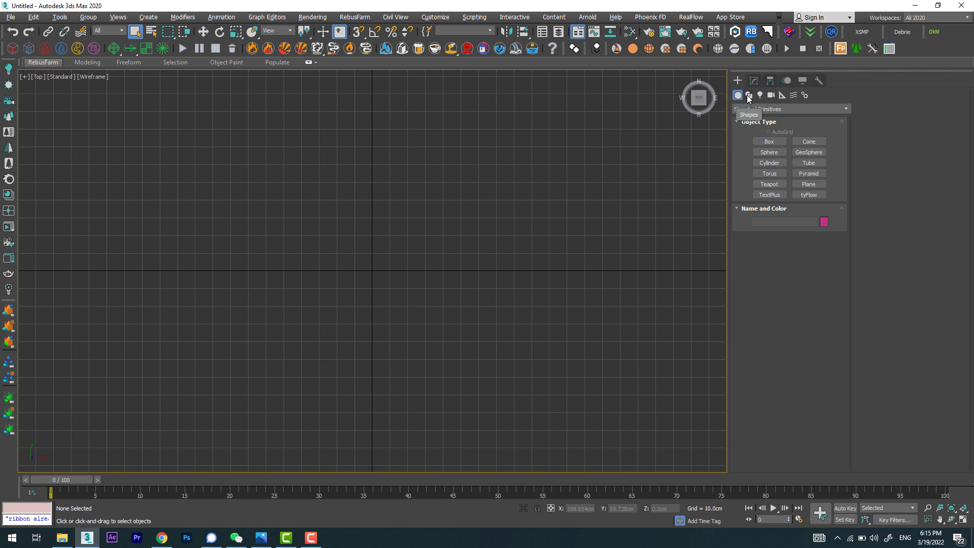
left_click(748, 96)
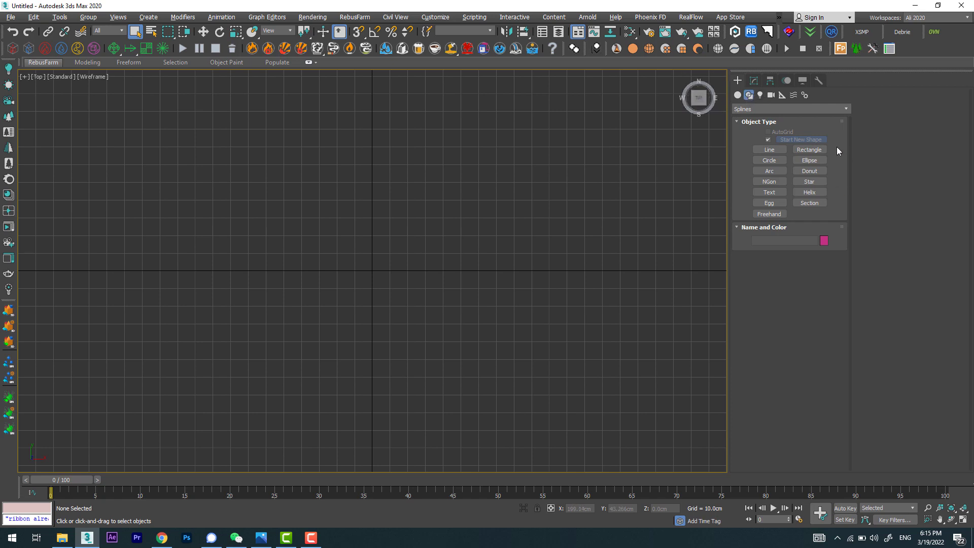
left_click(809, 150)
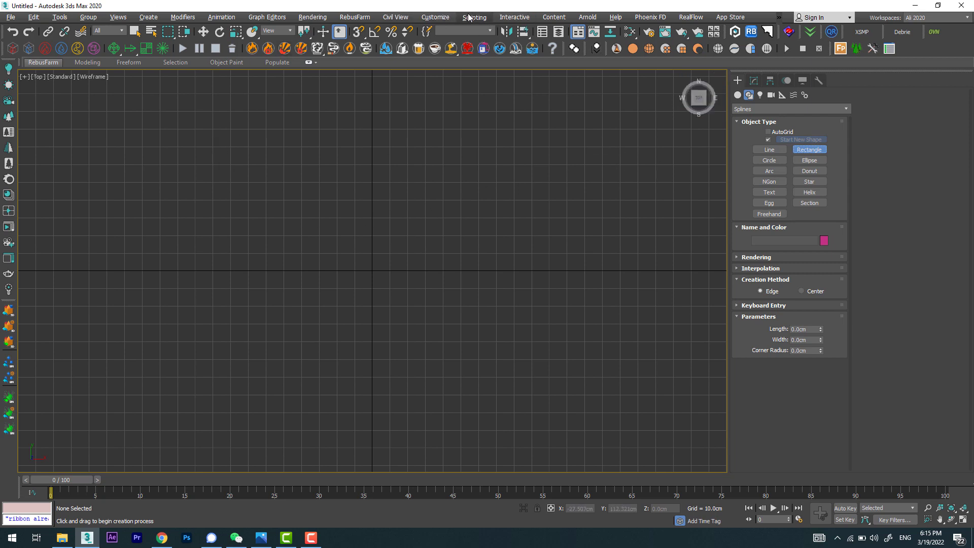
Confirm the scene and system units are set to centimetres in Units Setup.
left_click(436, 18)
left_click(451, 188)
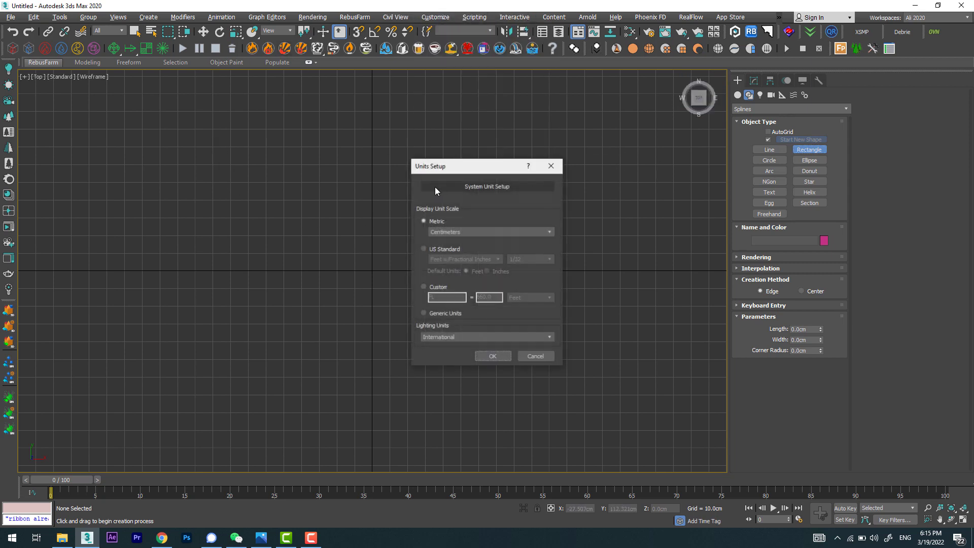
left_click(472, 188)
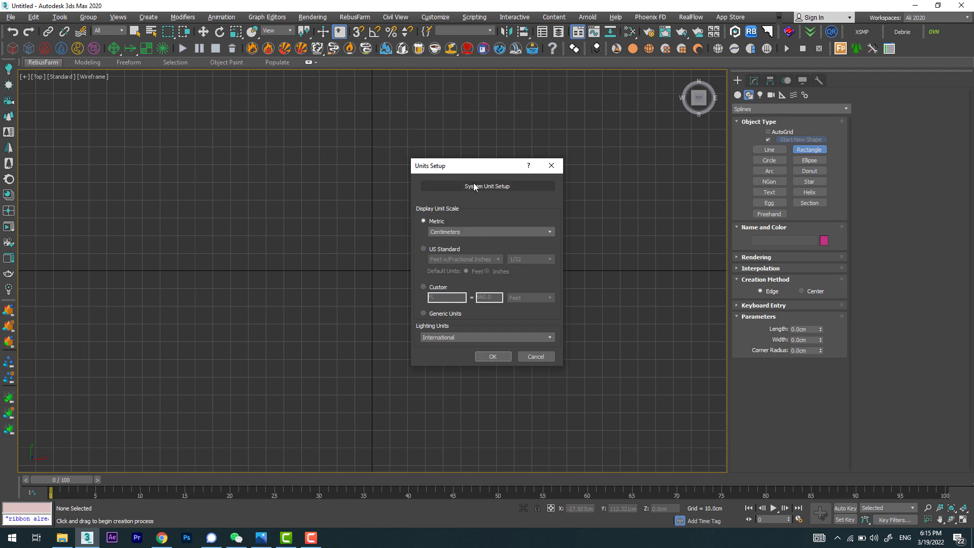
left_click(486, 317)
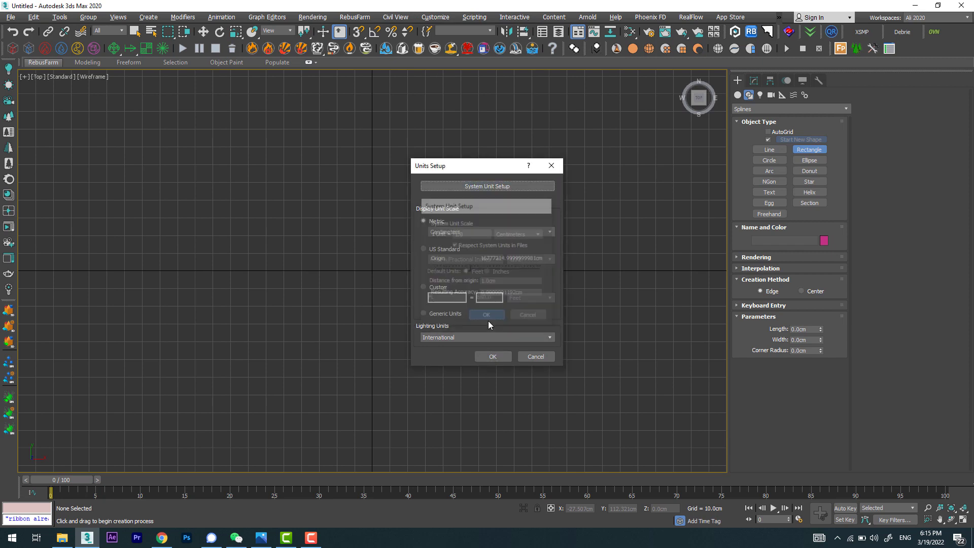
left_click(487, 359)
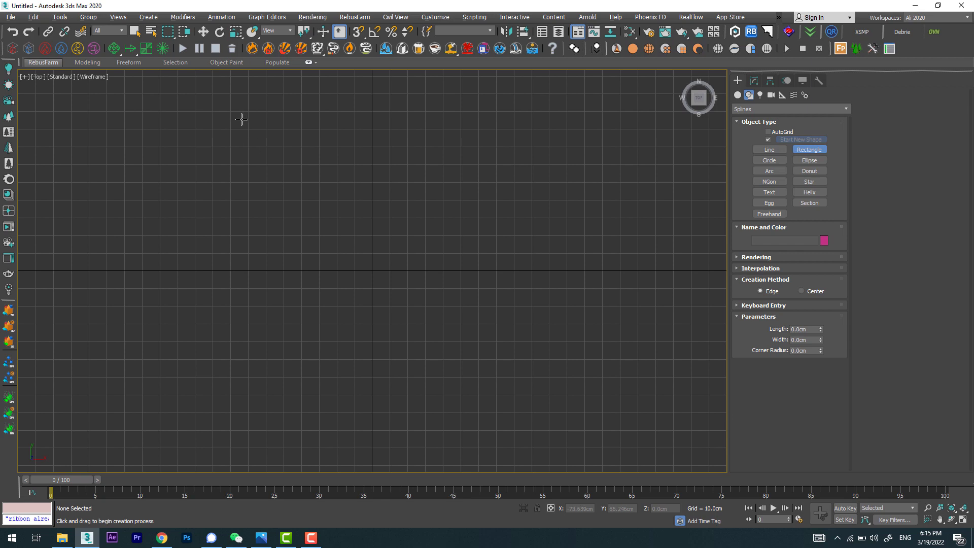
Draw a 45 × 45 cm rectangle in Top view and re-centre it in the viewport.
mouse_move(242, 118)
left_mouse_down()
mouse_move(520, 347)
mouse_move(494, 405)
mouse_move(511, 420)
mouse_move(503, 421)
left_mouse_up()
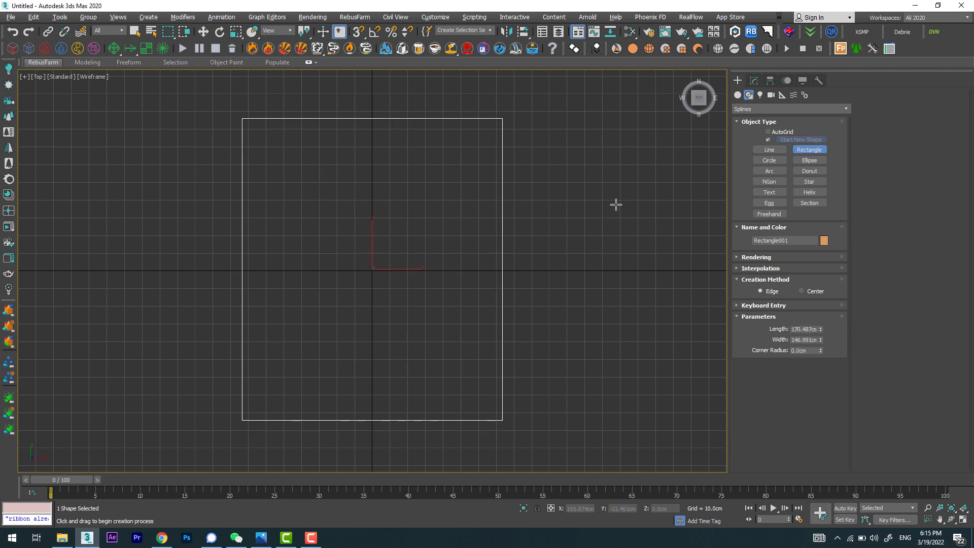
double_click(798, 329)
key("Tab")
type("45")
key("Return")
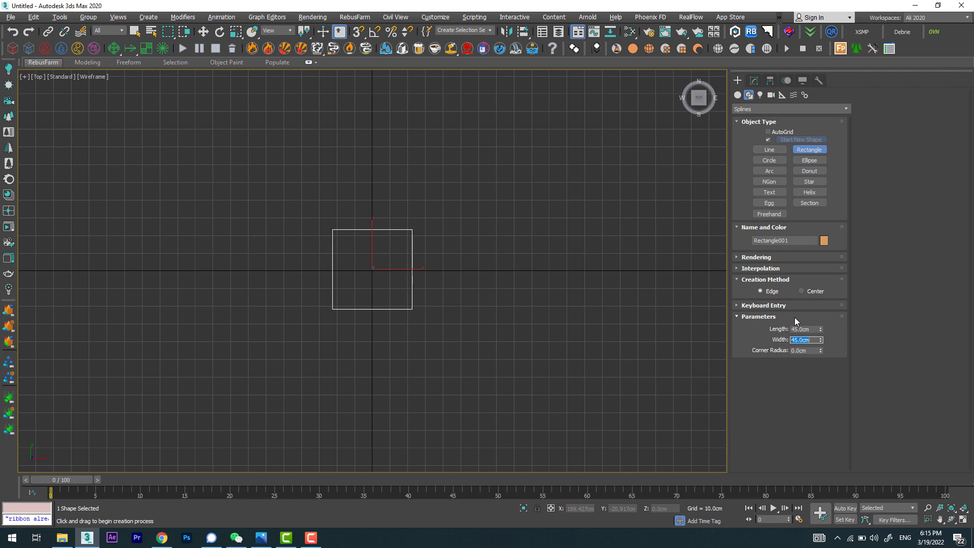
right_click(418, 269)
scroll(370, 271, "up", 4)
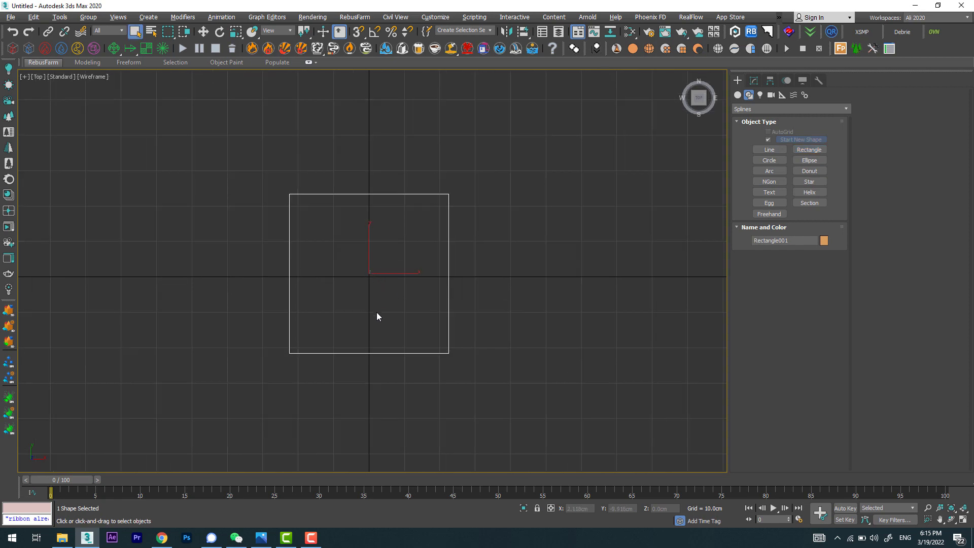
middle_click_drag(377, 313, 338, 326)
middle_click_drag(460, 409, 451, 352)
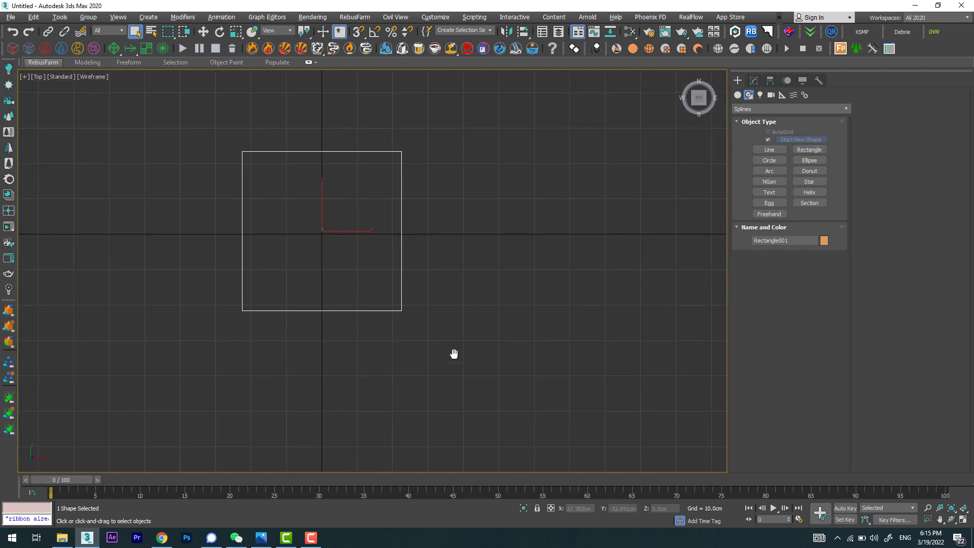
key("w")
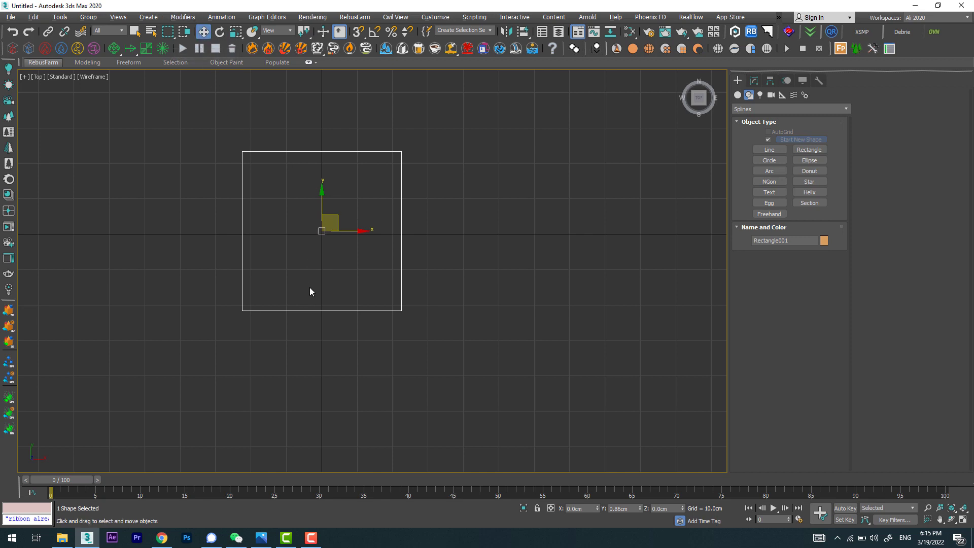
Zero the square's Y position and convert it to an editable spline.
middle_click_drag(314, 288, 371, 275)
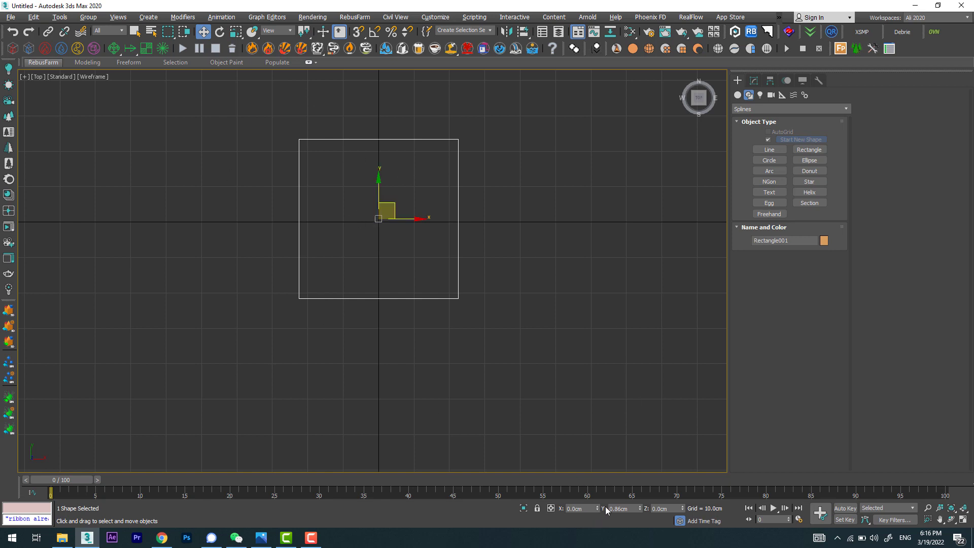
right_click(640, 510)
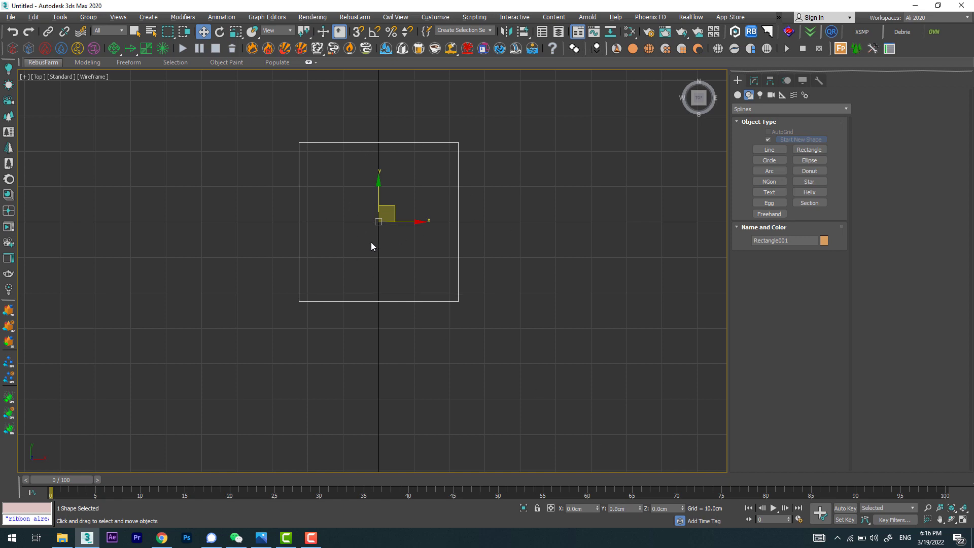
right_click(392, 219)
mouse_move(432, 321)
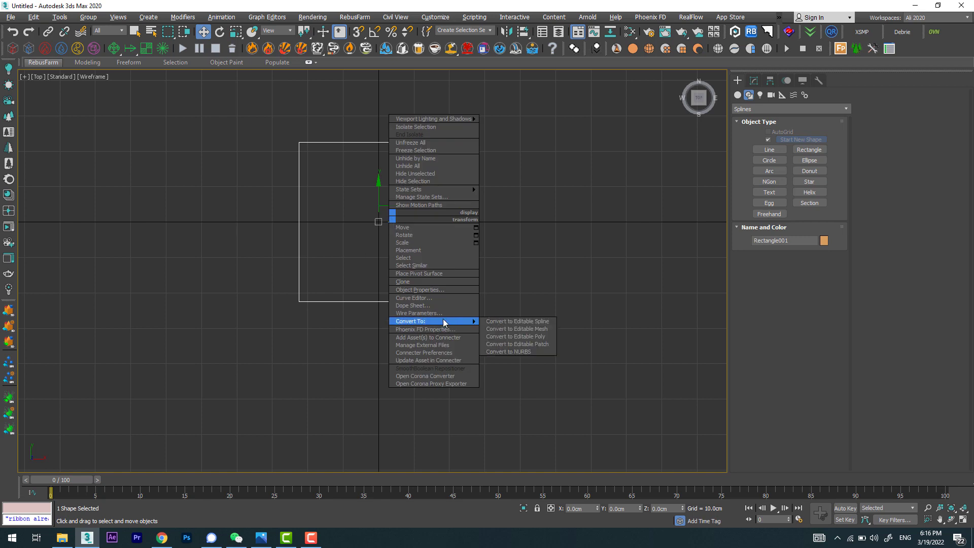
left_click(520, 321)
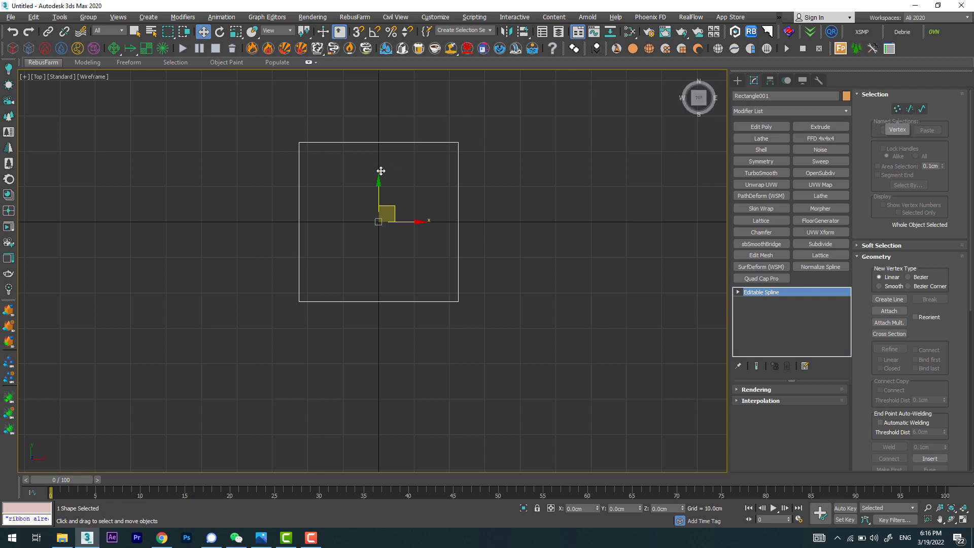
Enter vertex sub-object mode and box-select all four corner vertices of the square.
left_click(898, 110)
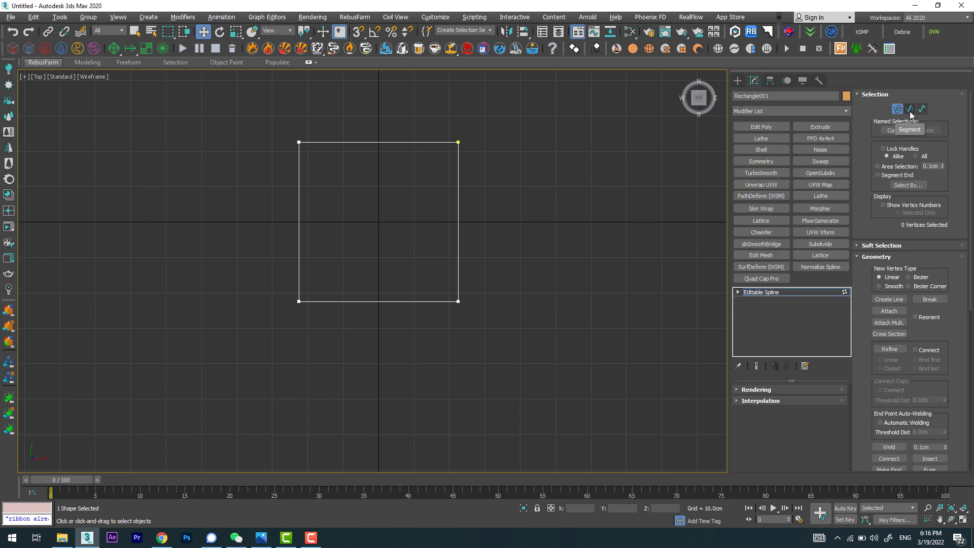
left_click(910, 109)
left_click(922, 109)
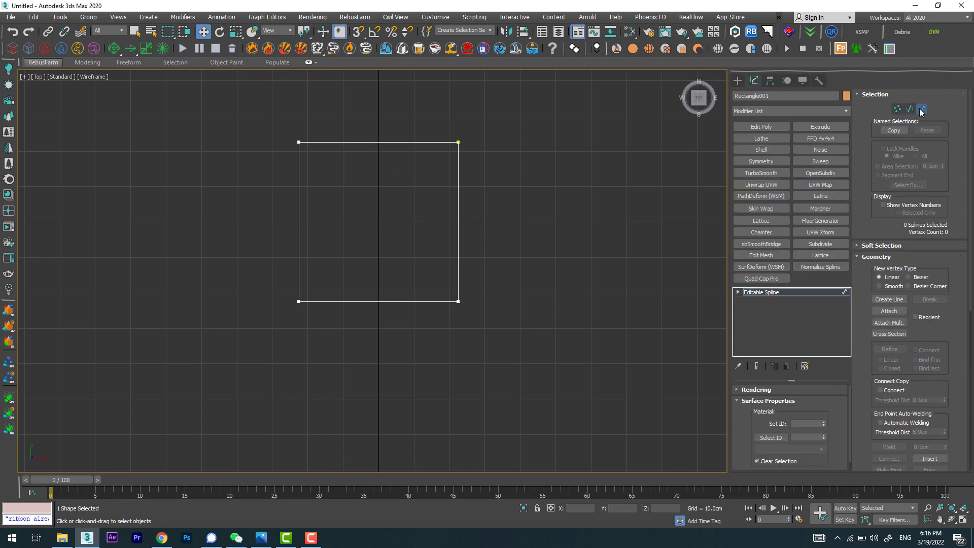
left_click(897, 110)
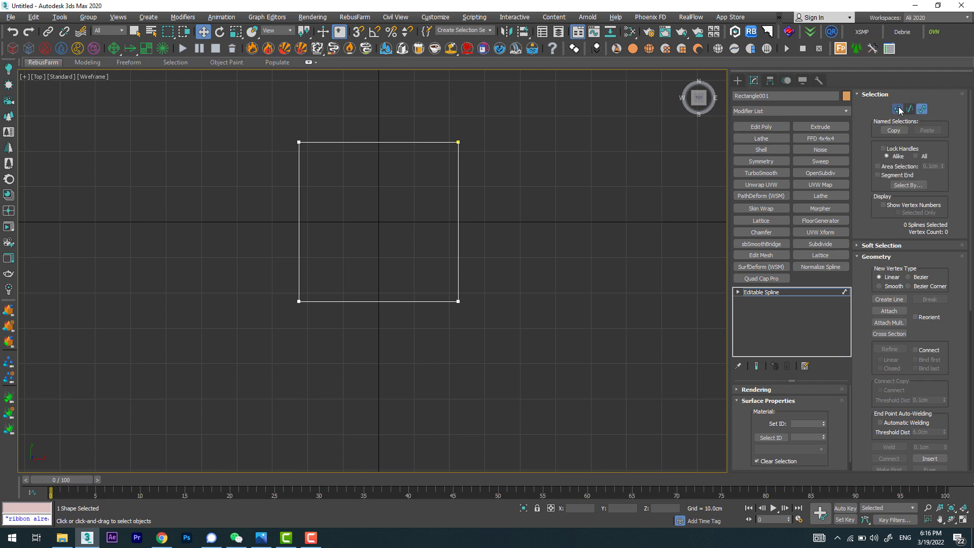
left_click_drag(230, 102, 521, 320)
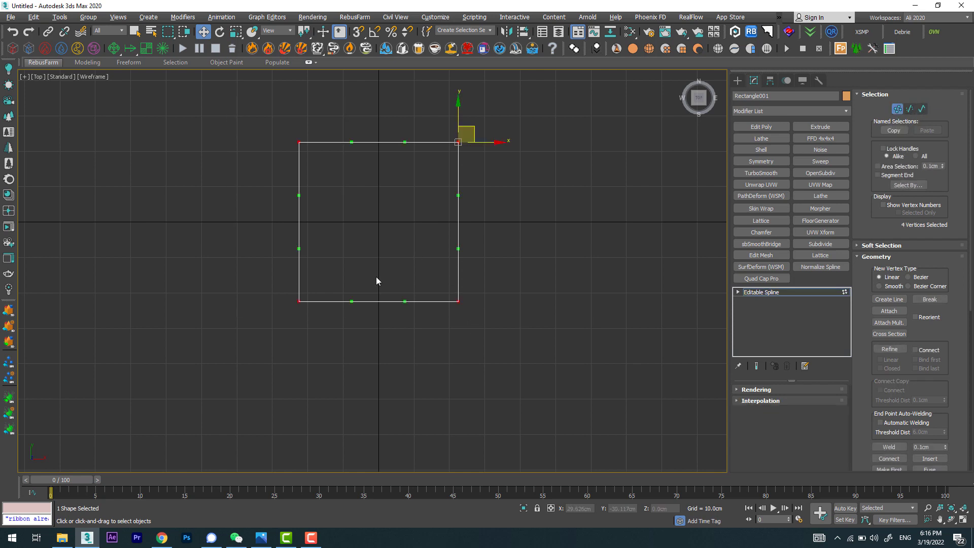
left_click_drag(256, 102, 517, 326)
Re-centre the view, hide the grid, and arm Fillet for the selected corners.
left_click(299, 142)
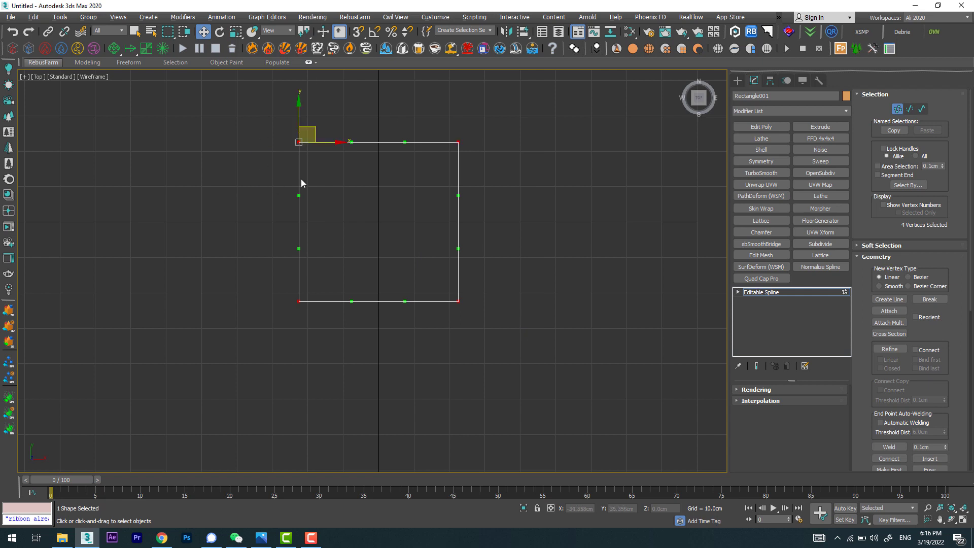
middle_click_drag(372, 135, 384, 177)
left_click(471, 184)
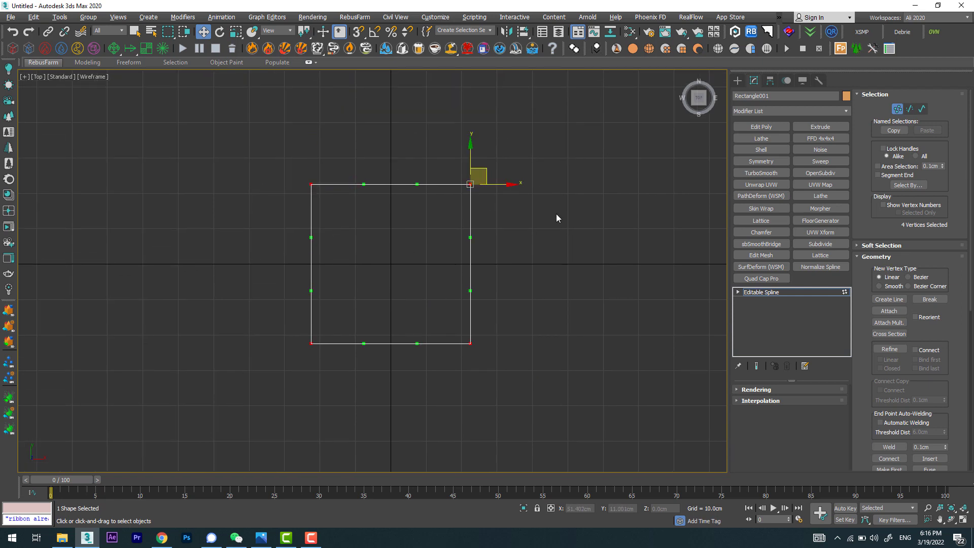
mouse_move(625, 243)
middle_mouse_down()
mouse_move(537, 252)
mouse_move(552, 254)
middle_mouse_up()
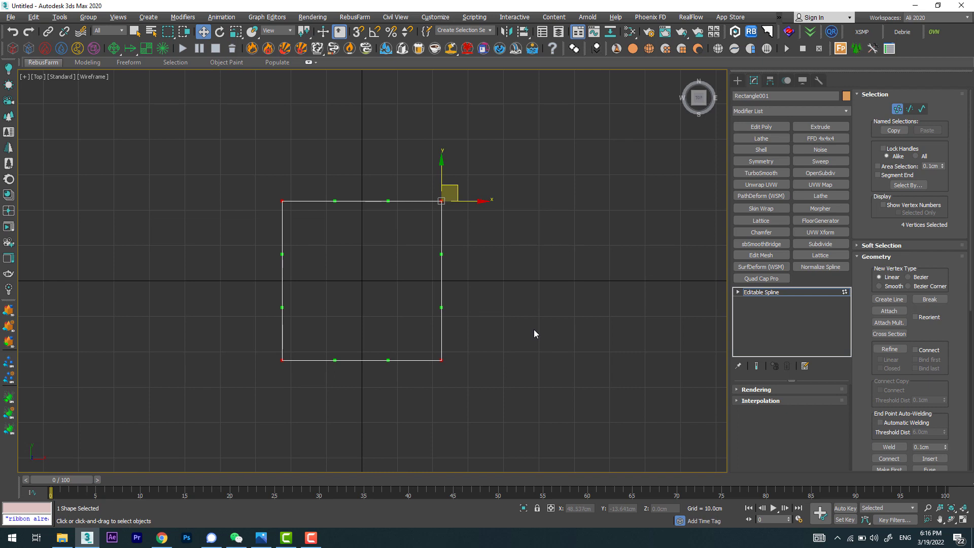
key("g")
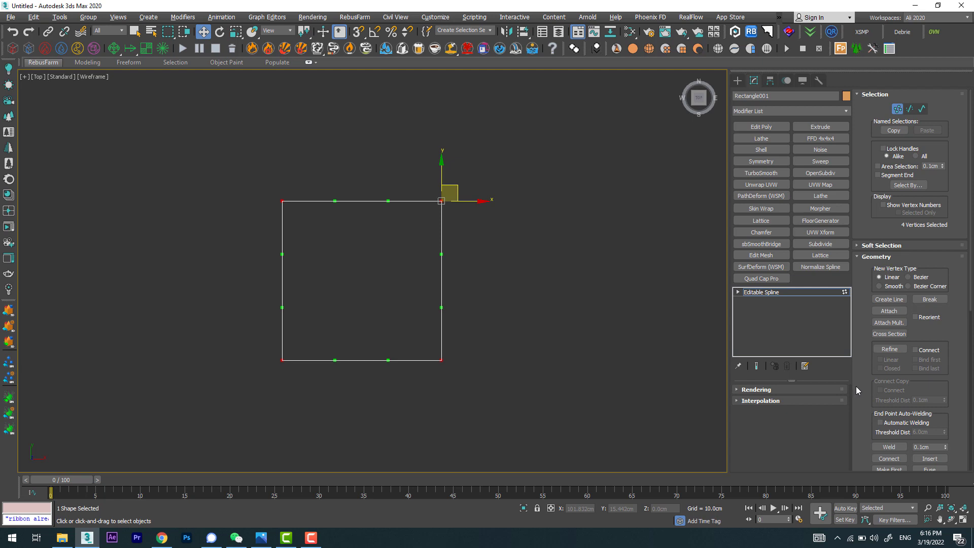
left_click_drag(857, 390, 861, 231)
left_click(888, 348)
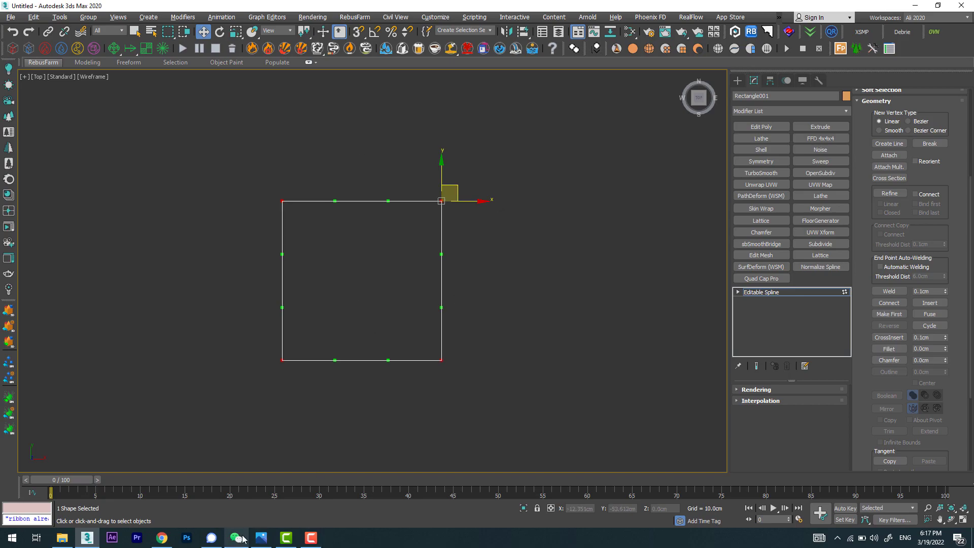
Check the reference photo, weld the corner vertices, and undo a first fillet attempt.
left_click(261, 538)
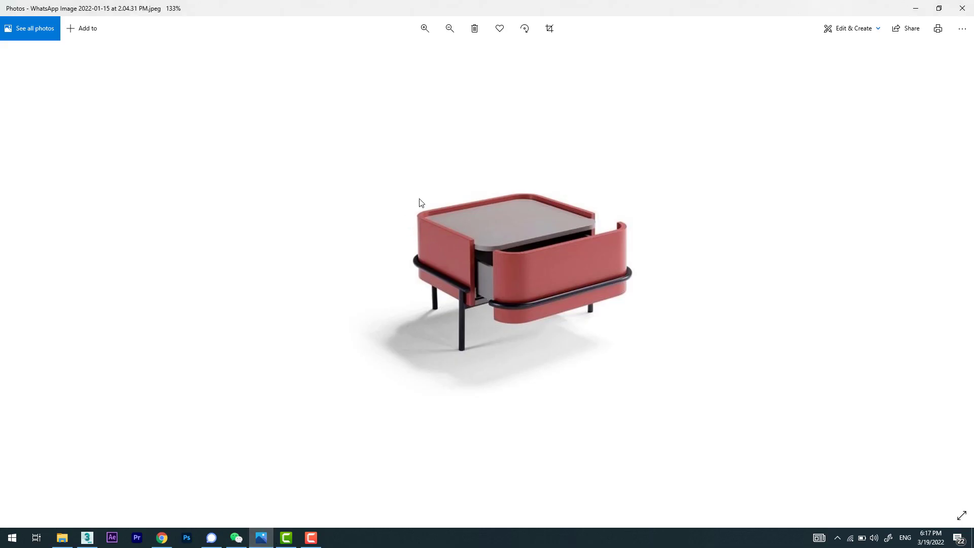
left_click(915, 7)
left_click(897, 291)
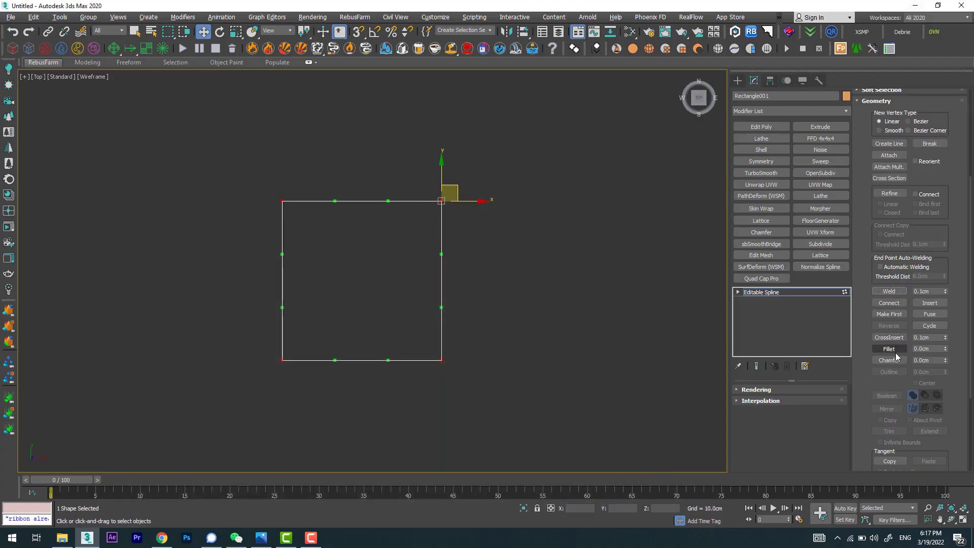
left_click(888, 349)
mouse_move(441, 200)
left_mouse_down()
mouse_move(426, 156)
mouse_move(427, 179)
left_mouse_up()
key("ctrl+z")
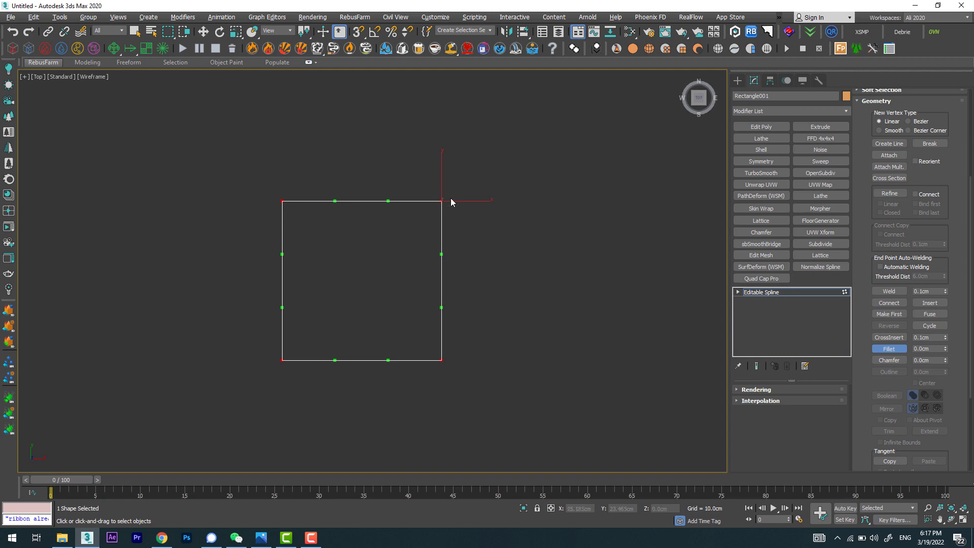
Fillet all four corners to about 9.9 cm and recheck the reference photo.
left_click_drag(442, 199, 402, 166)
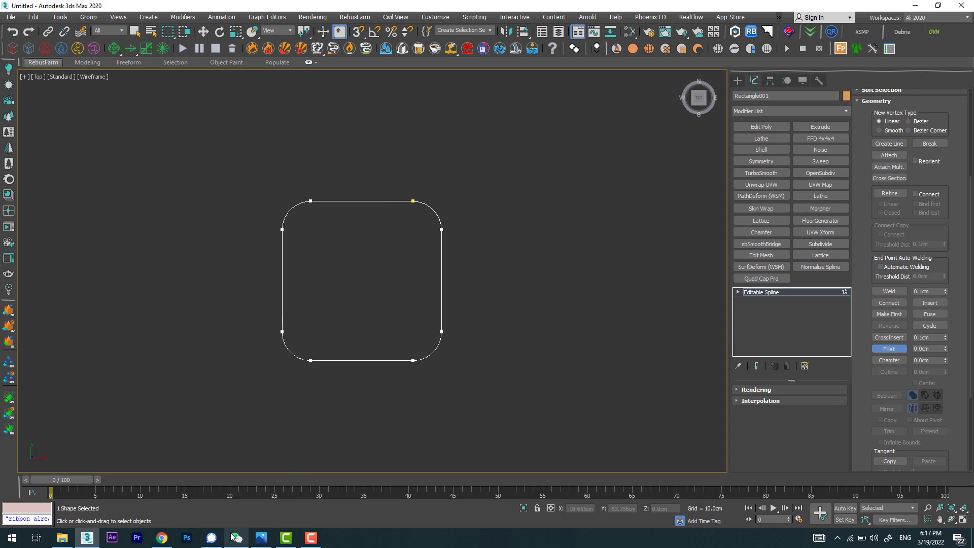
left_click(260, 538)
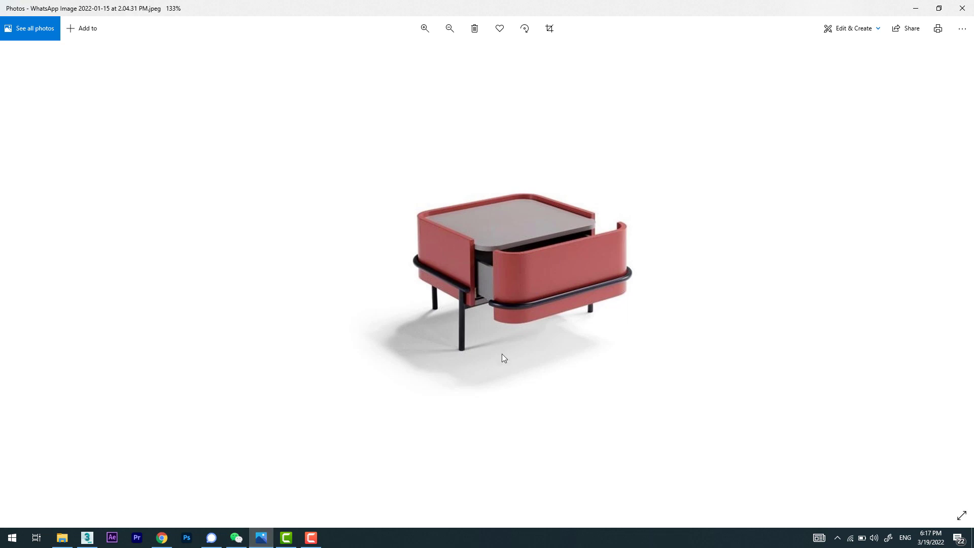
left_click(916, 8)
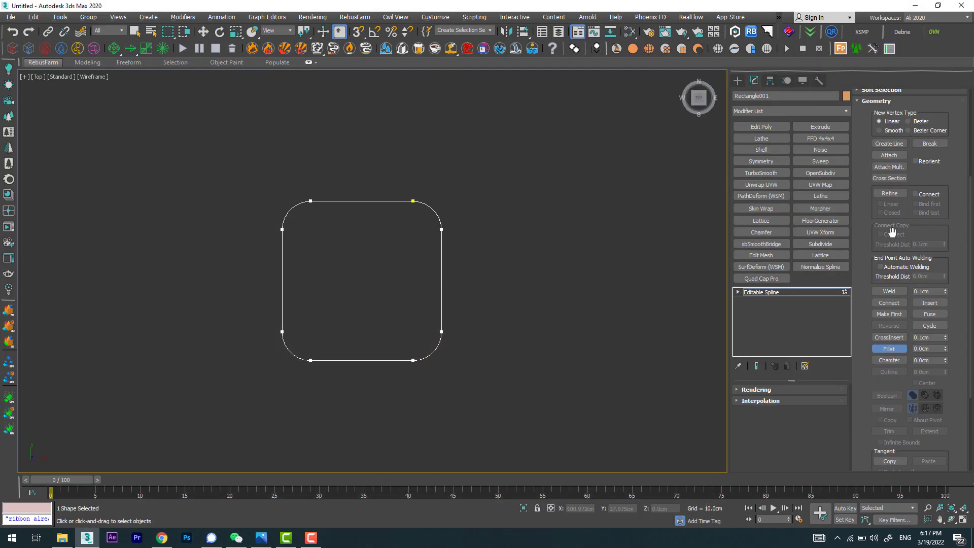
scroll(914, 142, "up", 3)
scroll(916, 145, "up", 2)
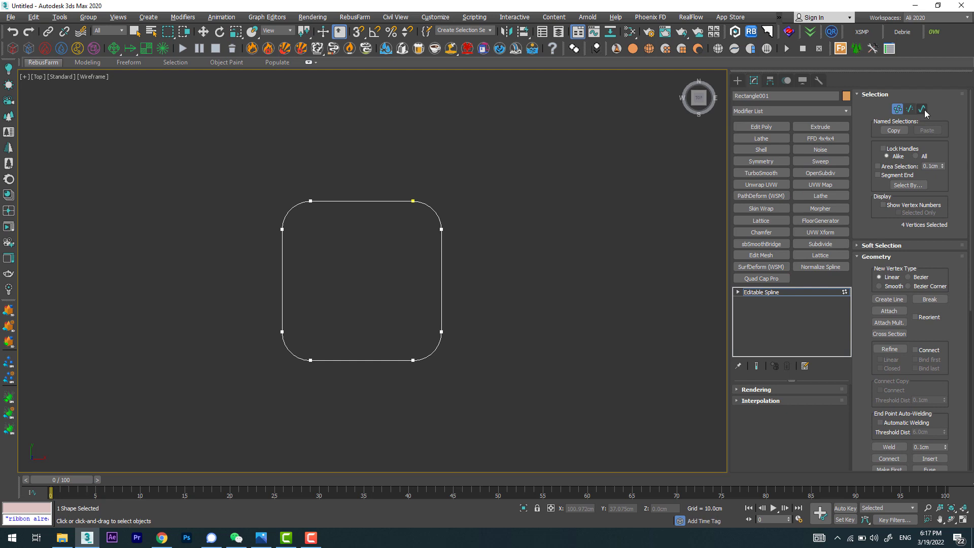
In Spline mode, give the rounded rectangle a thin inner Outline offset and orbit to view it.
left_click(921, 109)
left_click_drag(248, 153, 502, 396)
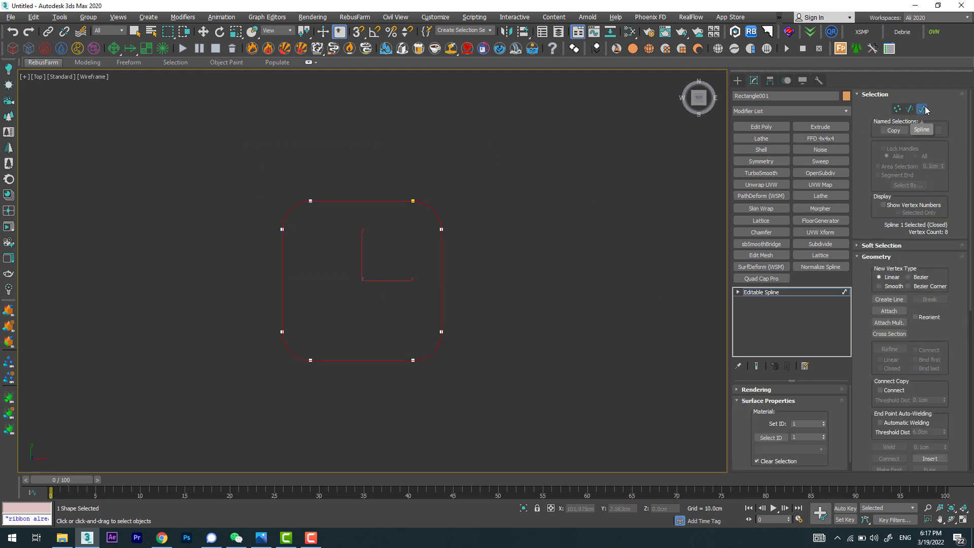
left_click(355, 195)
scroll(892, 303, "down", 3)
scroll(899, 305, "down", 3)
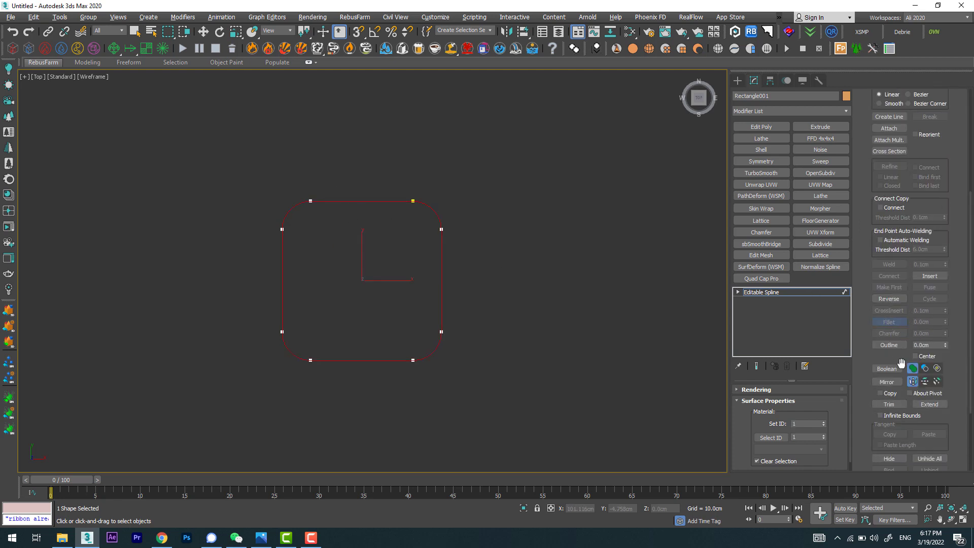
scroll(900, 362, "down", 1)
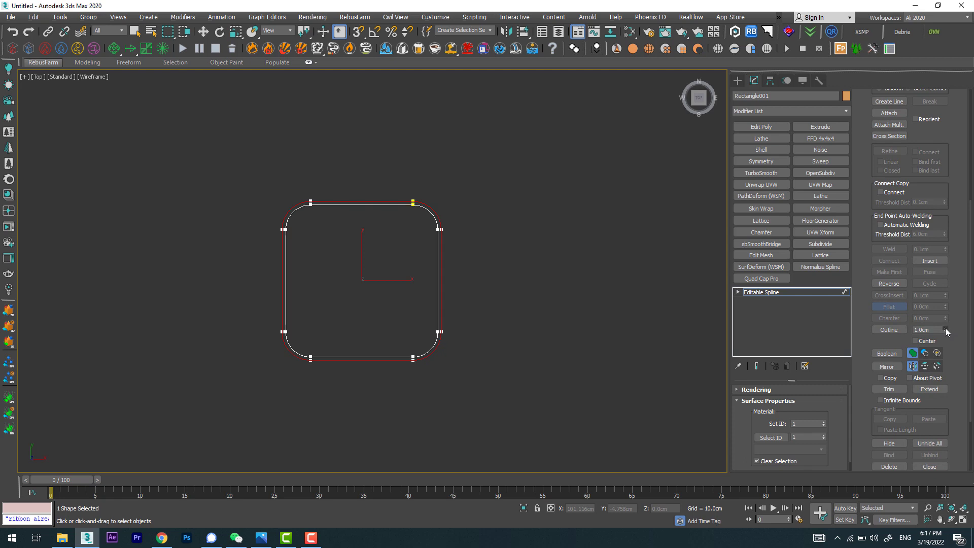
left_click_drag(946, 328, 945, 328)
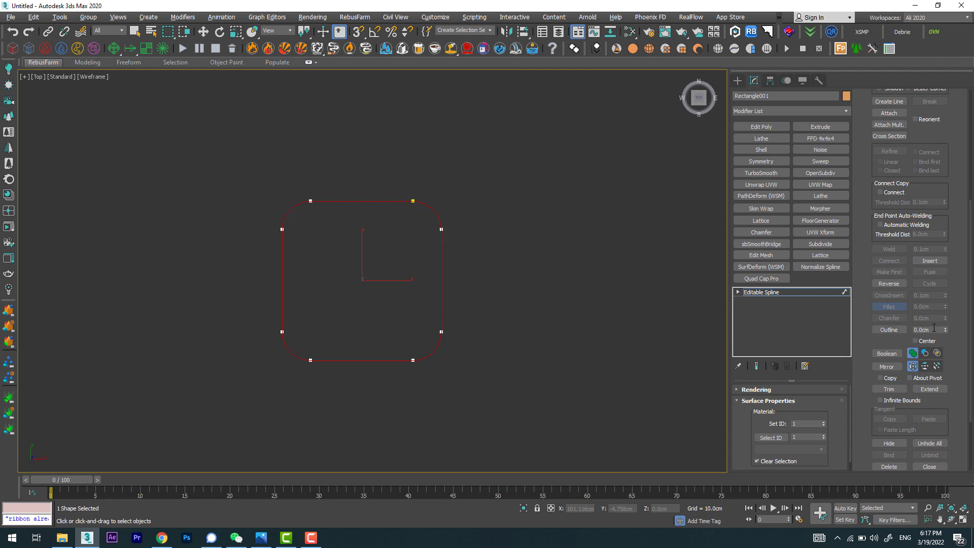
left_click(889, 329)
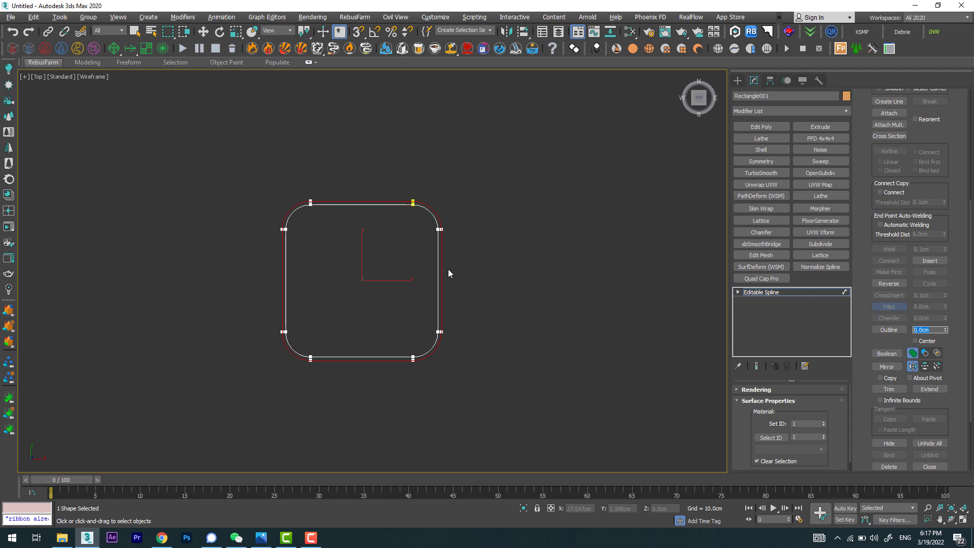
scroll(436, 271, "up", 2)
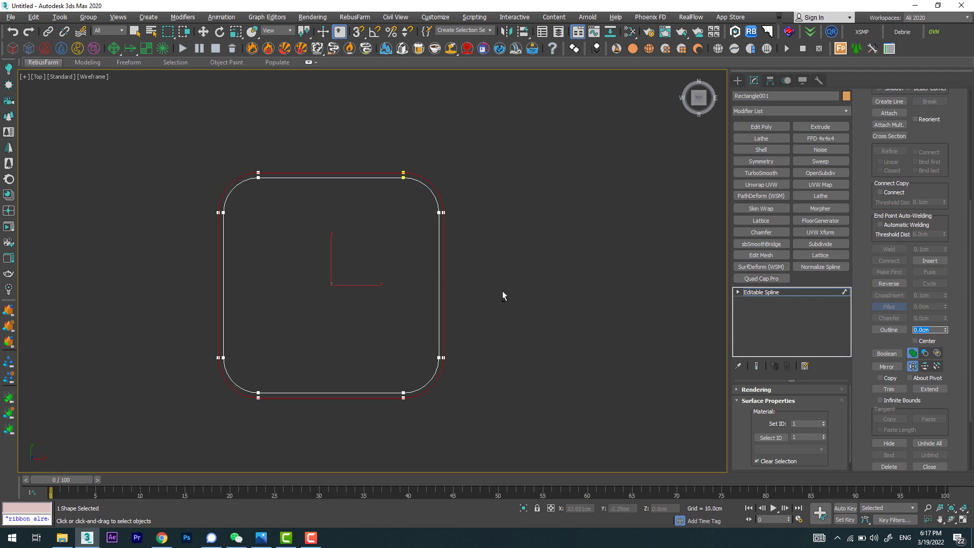
mouse_move(502, 296)
middle_mouse_down("alt")
mouse_move(553, 221)
mouse_move(534, 258)
middle_mouse_up("alt")
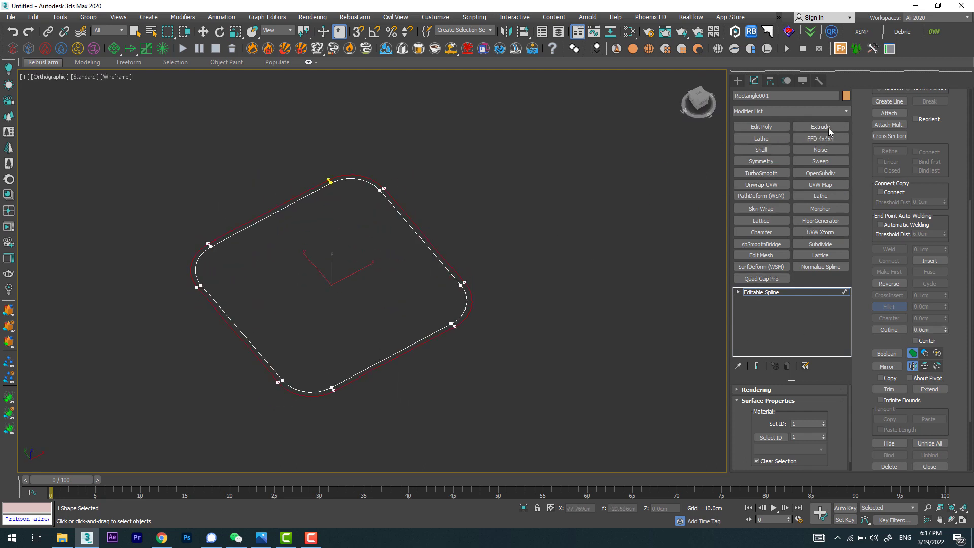
Extrude the outlined profile 15 cm and switch the view to shaded display.
left_click(829, 127)
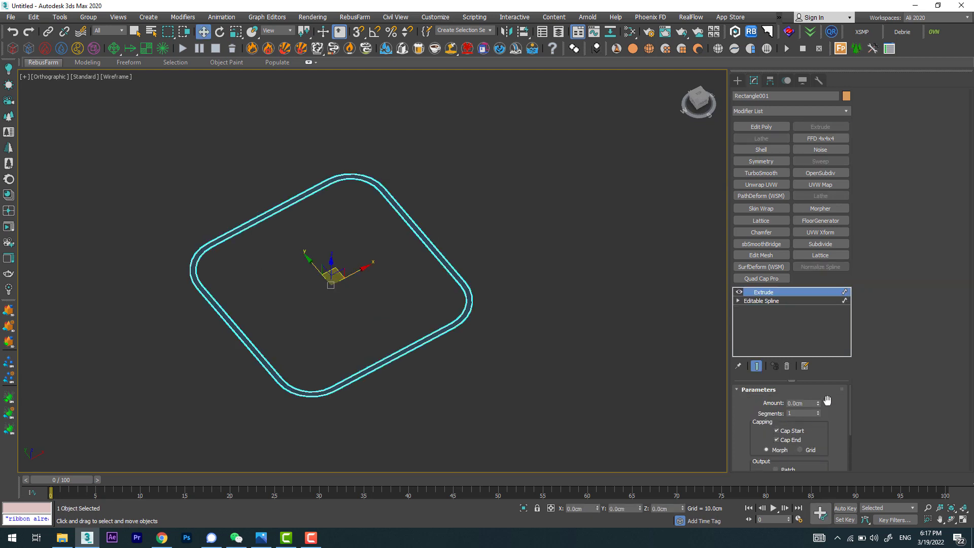
double_click(810, 404)
type("15")
key("Return")
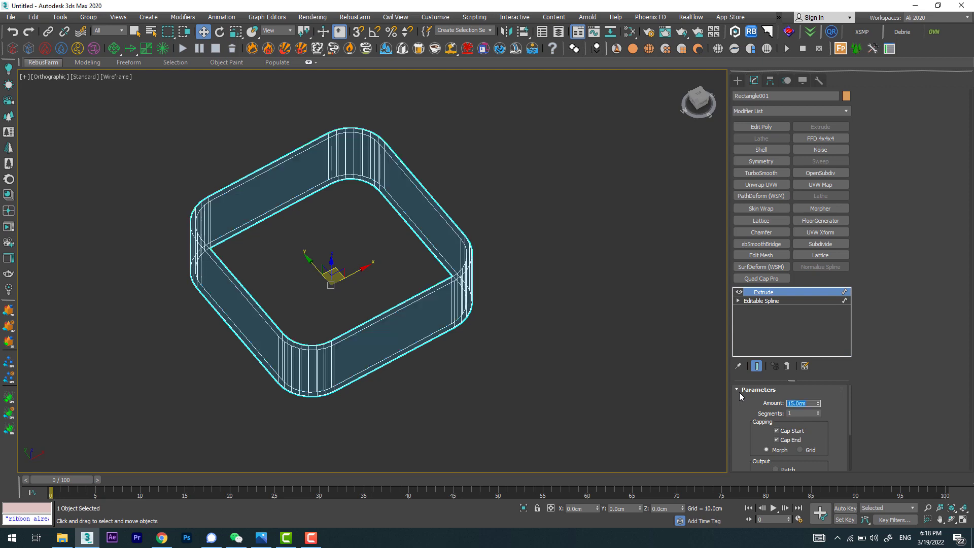
mouse_move(466, 357)
middle_mouse_down()
mouse_move(494, 343)
mouse_move(464, 361)
middle_mouse_up()
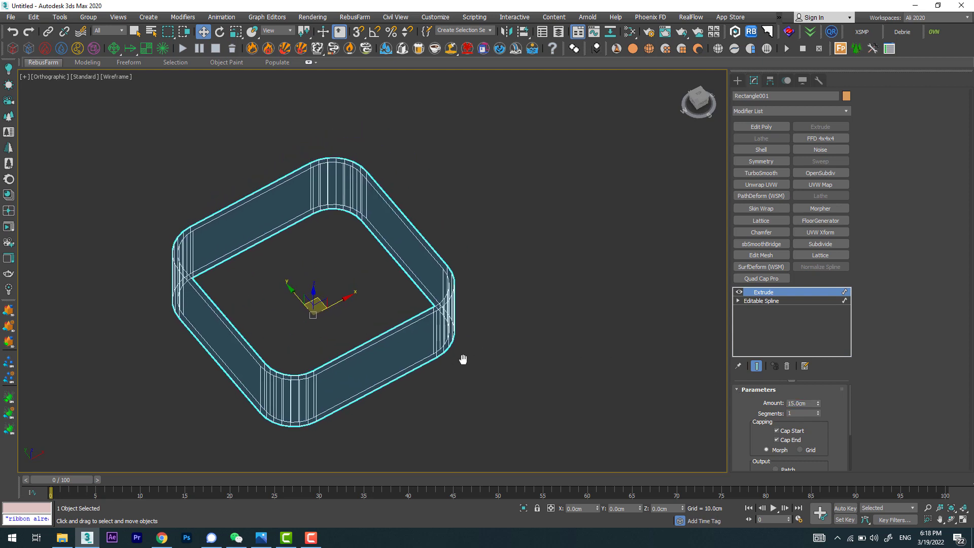
key("F3")
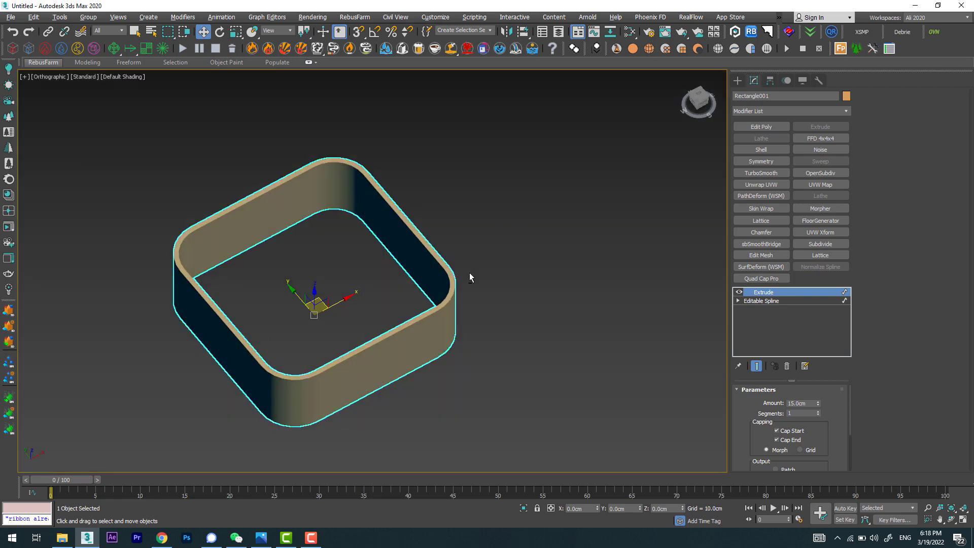
mouse_move(470, 277)
middle_mouse_down("alt")
mouse_move(493, 230)
mouse_move(448, 228)
mouse_move(520, 215)
mouse_move(490, 216)
mouse_move(498, 226)
middle_mouse_up("alt")
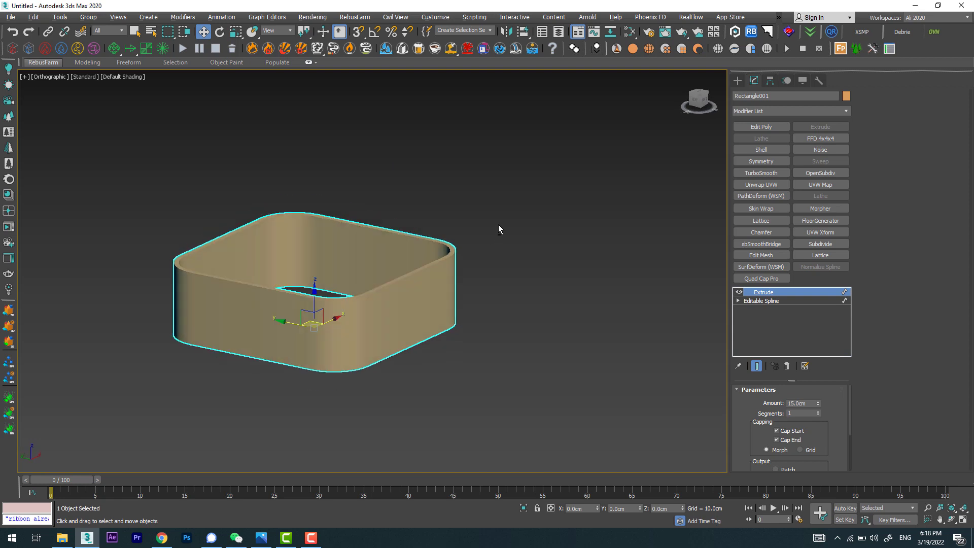
Raise the extrusion to 20 cm, compare with the reference, and show edged faces.
double_click(804, 402)
type("20")
key("Return")
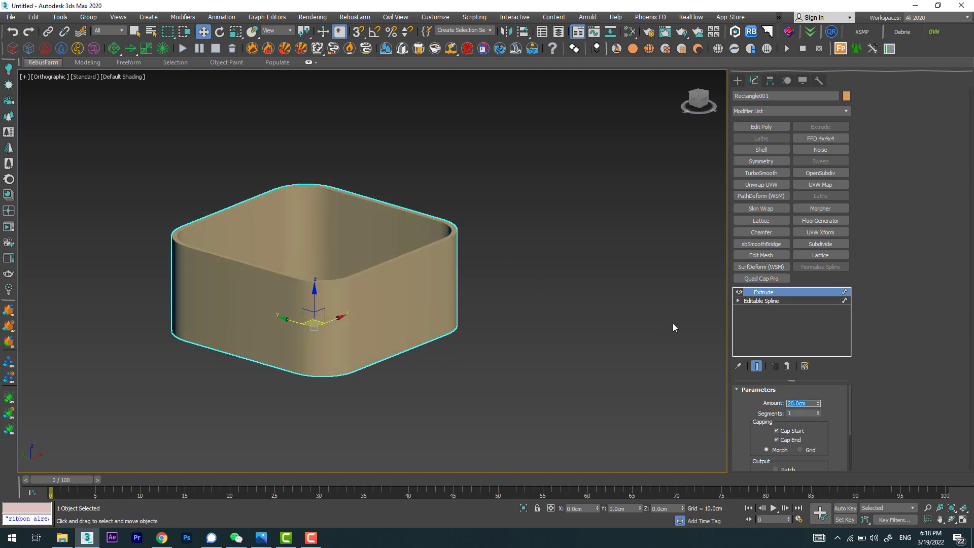
mouse_move(673, 327)
middle_mouse_down("alt")
mouse_move(512, 330)
mouse_move(568, 267)
mouse_move(308, 460)
middle_mouse_up("alt")
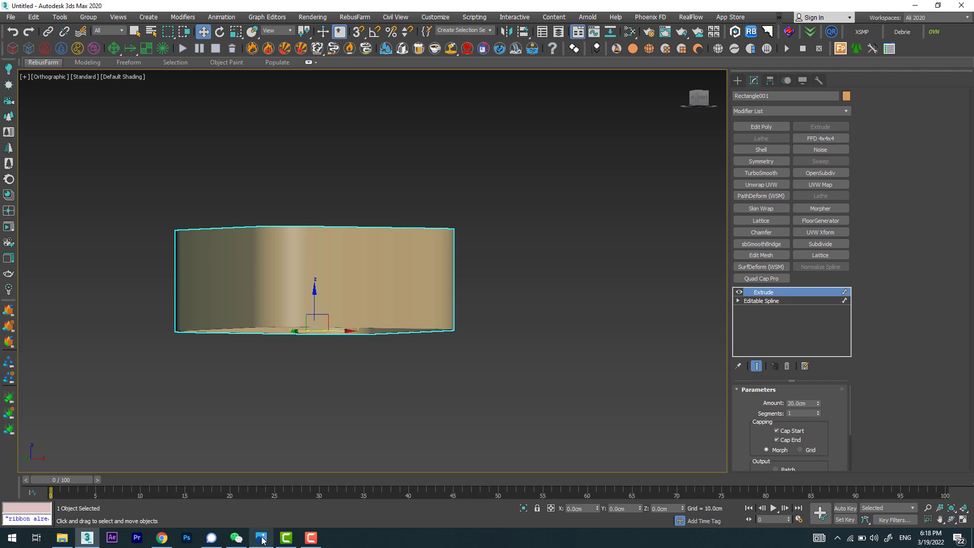
mouse_move(260, 537)
left_click(285, 495)
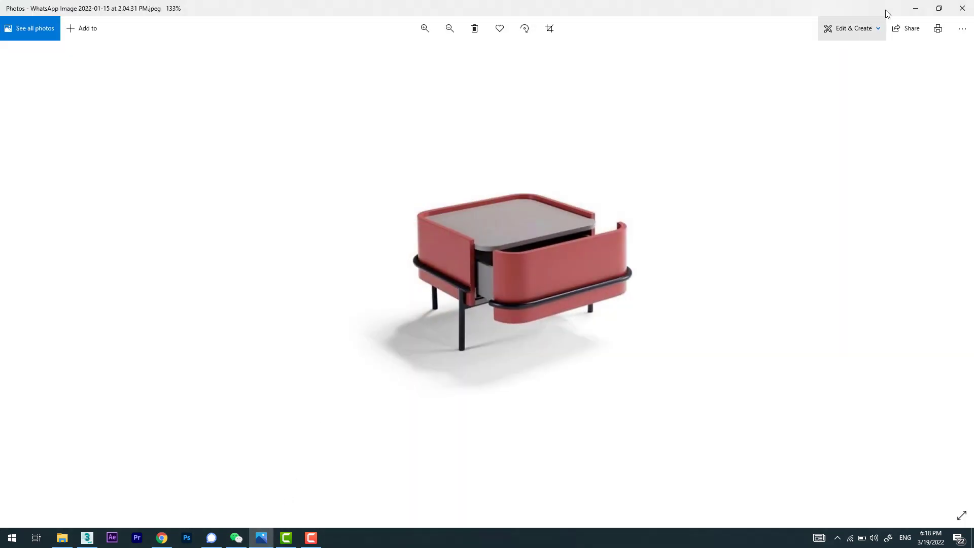
left_click(914, 8)
middle_click_drag(514, 232, 507, 296, "alt")
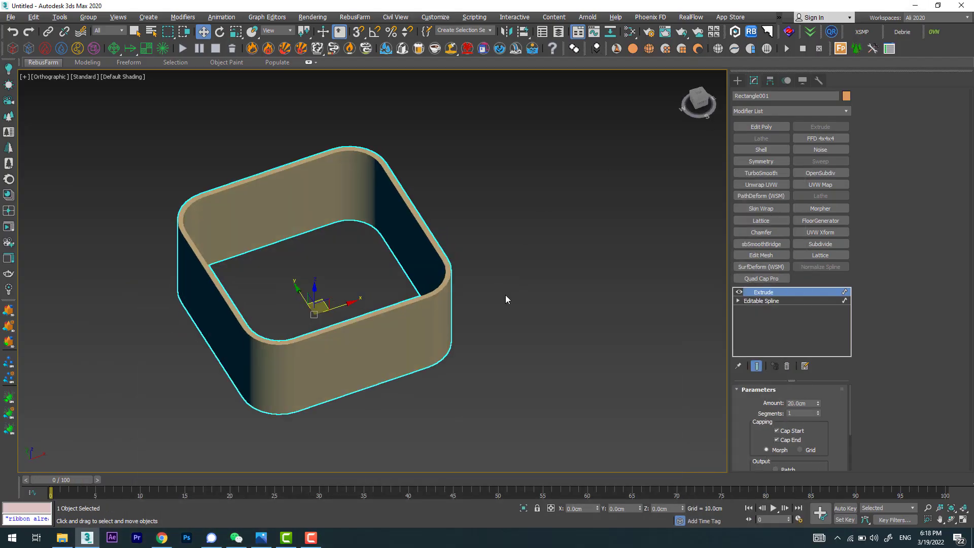
key("F4")
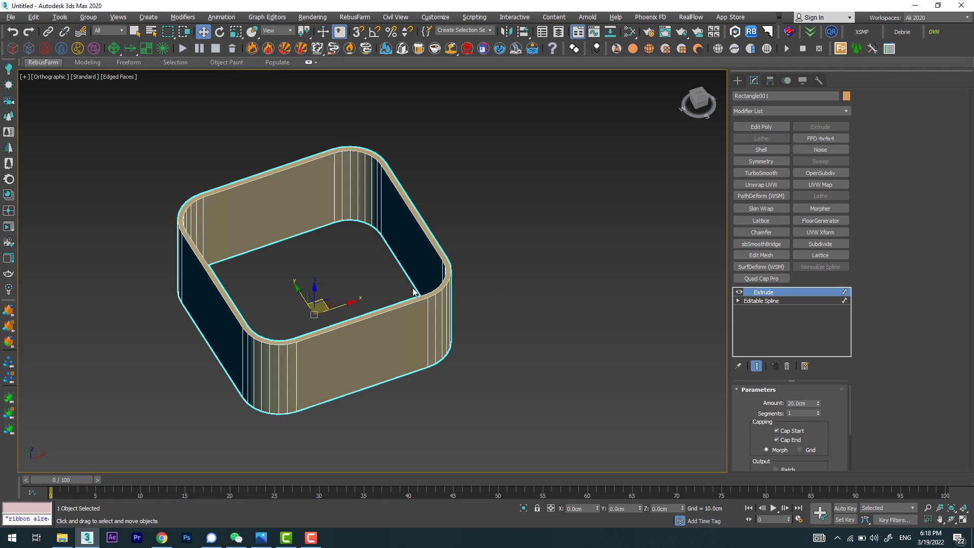
mouse_move(356, 287)
middle_mouse_down("alt")
mouse_move(368, 364)
mouse_move(408, 305)
mouse_move(467, 273)
mouse_move(370, 284)
mouse_move(367, 340)
mouse_move(370, 315)
mouse_move(353, 289)
middle_mouse_up("alt")
key("t")
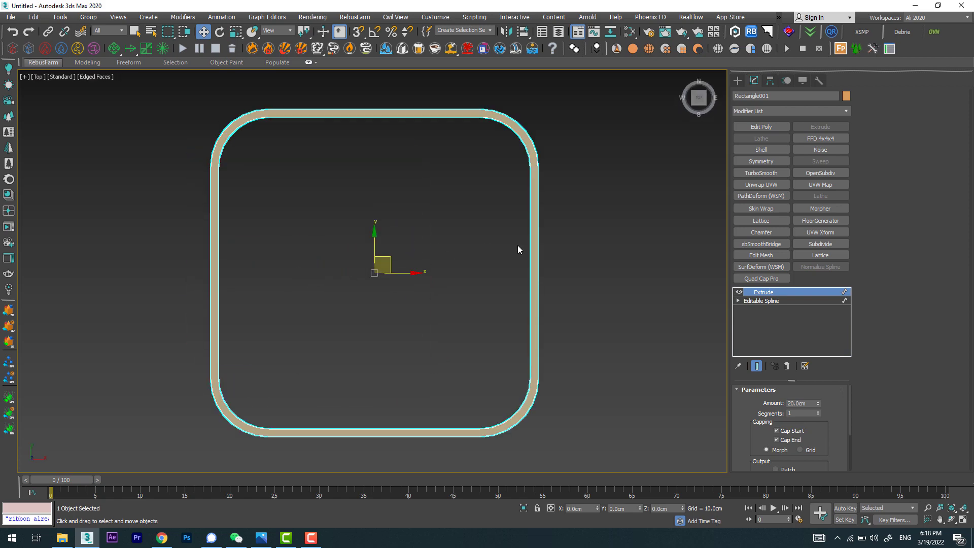
middle_click_drag(524, 245, 457, 152, "alt")
Frame the shell and convert it to an editable poly.
key("z")
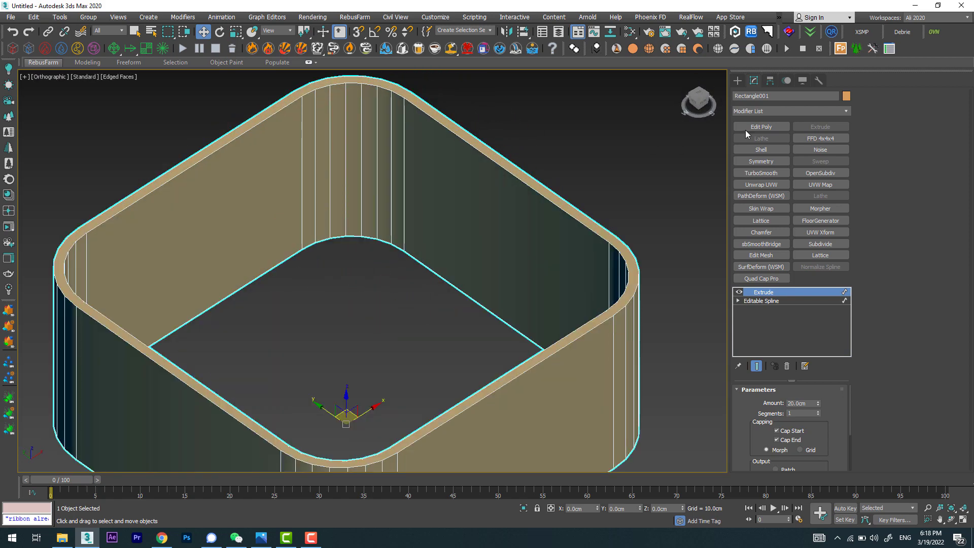
right_click(503, 195)
mouse_move(542, 293)
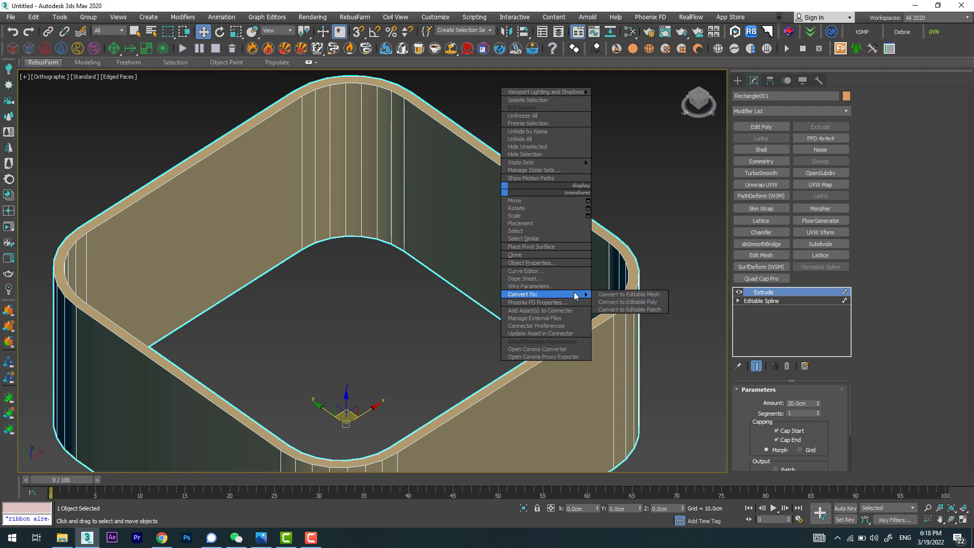
left_click(627, 302)
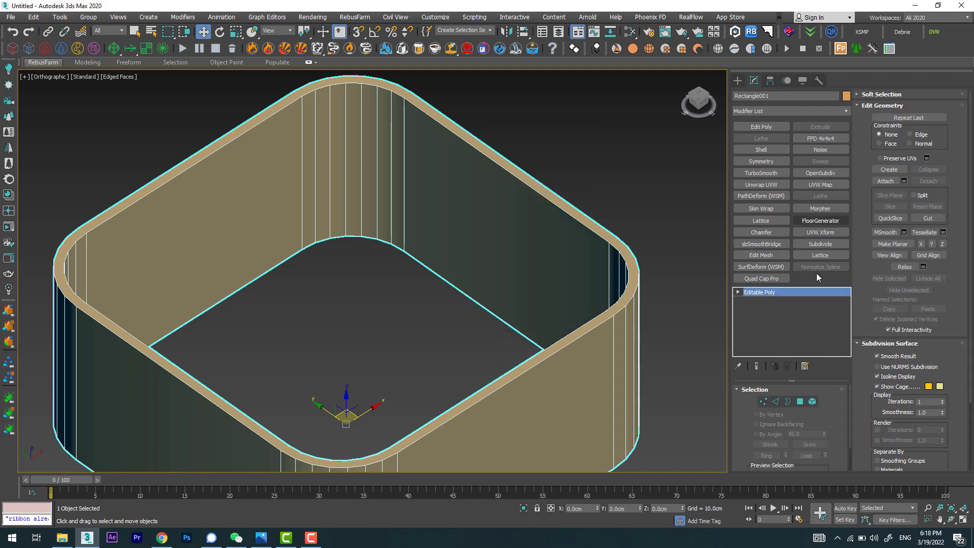
In Edge mode, select the shell's left, right and back straight wall edges.
left_click(776, 401)
key("t")
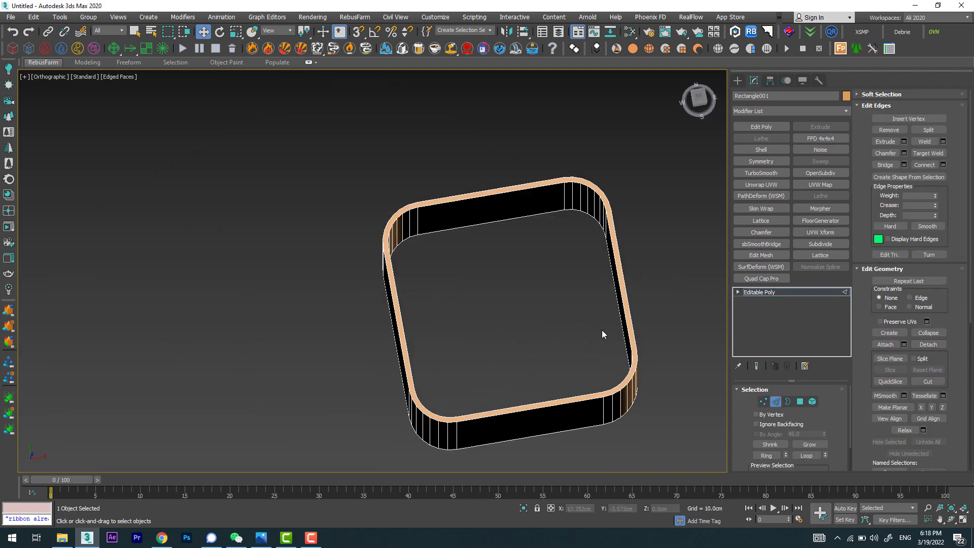
key("z")
left_click(518, 273)
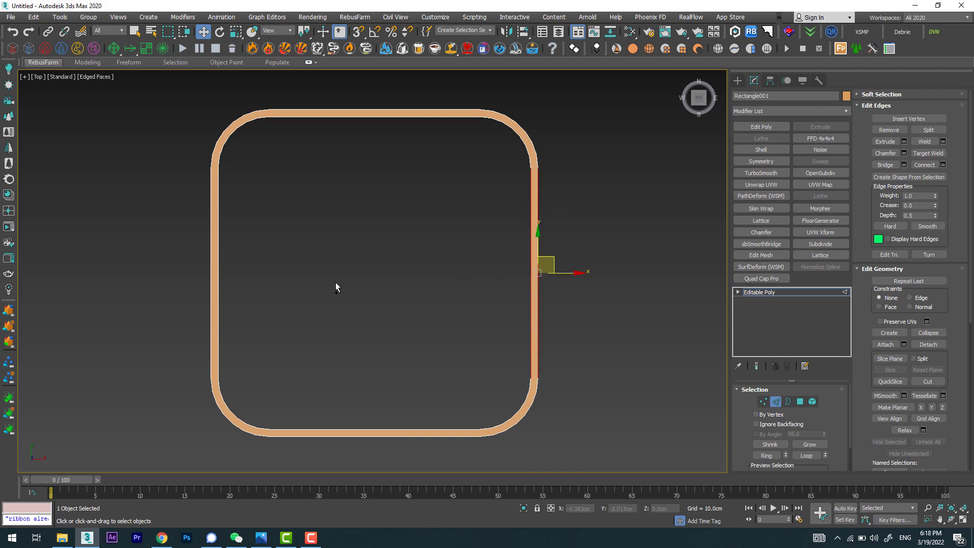
left_click(215, 288)
mouse_move(316, 311)
middle_mouse_down("alt")
mouse_move(393, 249)
mouse_move(483, 243)
middle_mouse_up("alt")
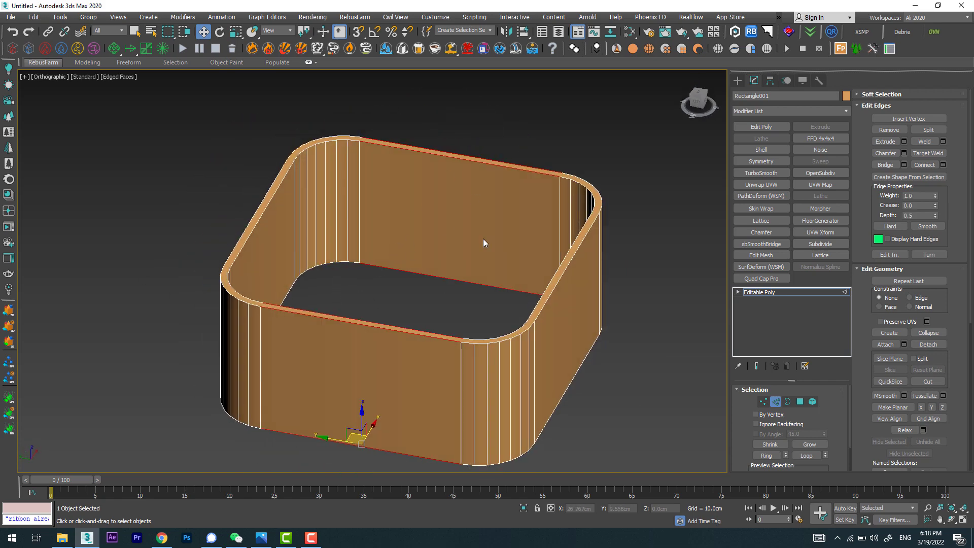
left_click(466, 156)
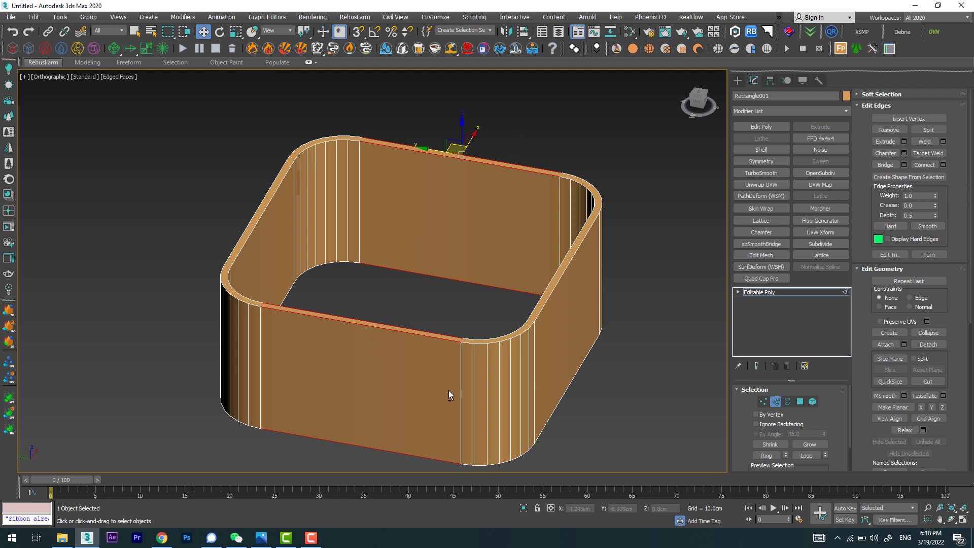
mouse_move(459, 374)
middle_mouse_down("alt")
mouse_move(426, 272)
mouse_move(387, 311)
mouse_move(416, 390)
middle_mouse_up("alt")
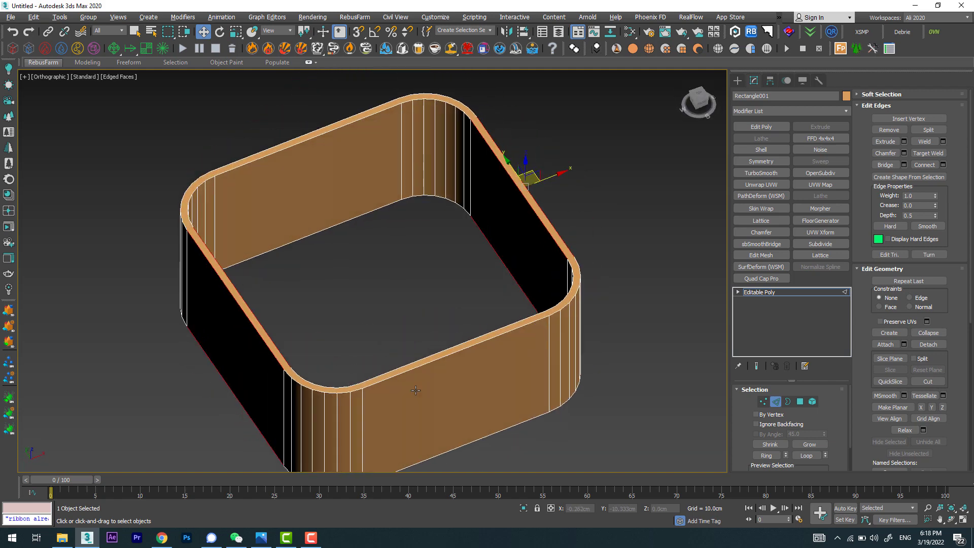
Connect edges to add one vertical edge through the right and left walls.
left_click(943, 165)
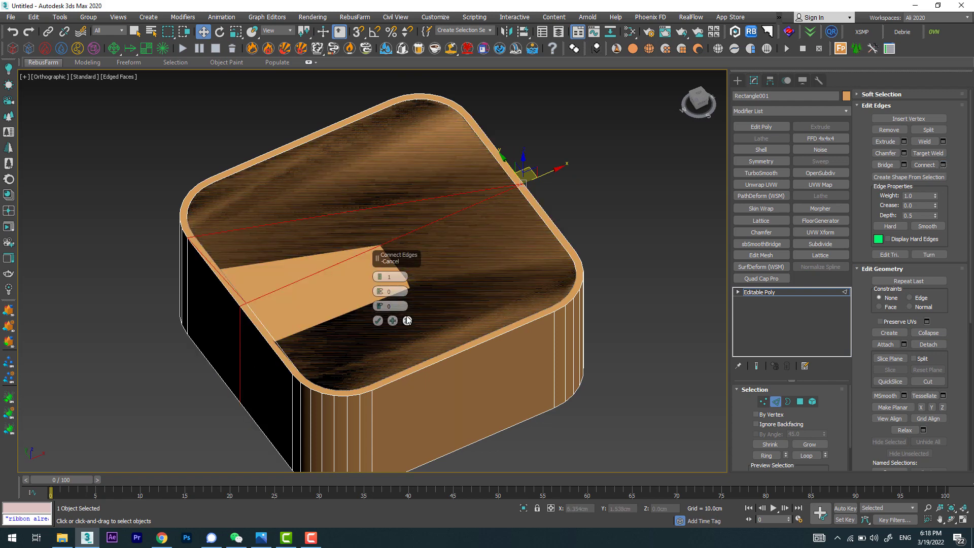
left_click(406, 320)
key("t")
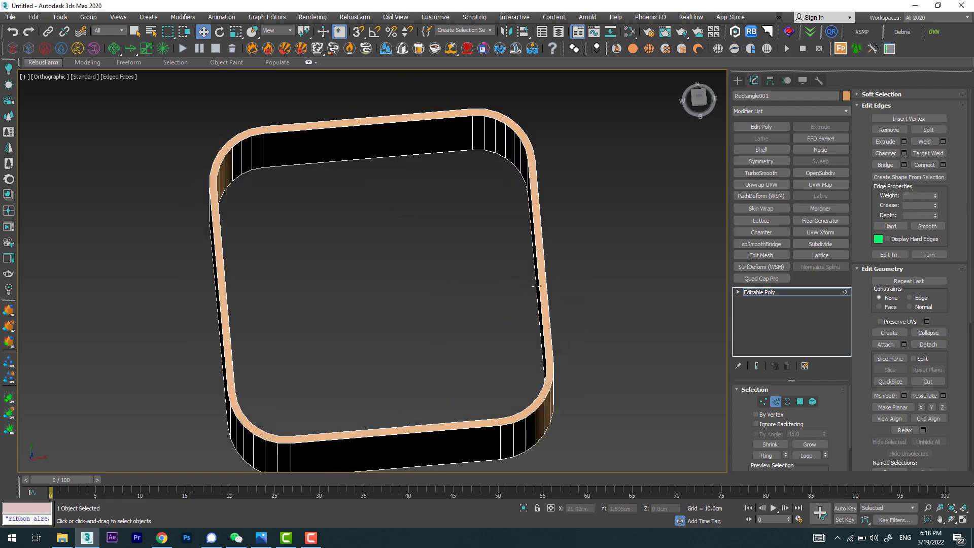
left_click(533, 262)
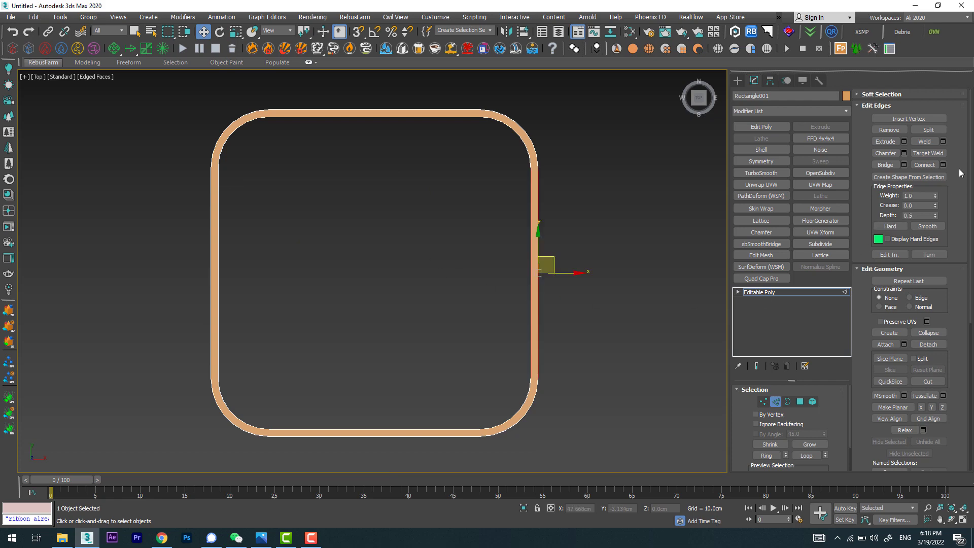
left_click(943, 165)
mouse_move(634, 254)
middle_mouse_down("alt")
mouse_move(568, 290)
mouse_move(412, 337)
mouse_move(417, 294)
mouse_move(324, 375)
middle_mouse_up("alt")
left_click(377, 320)
left_click(327, 388)
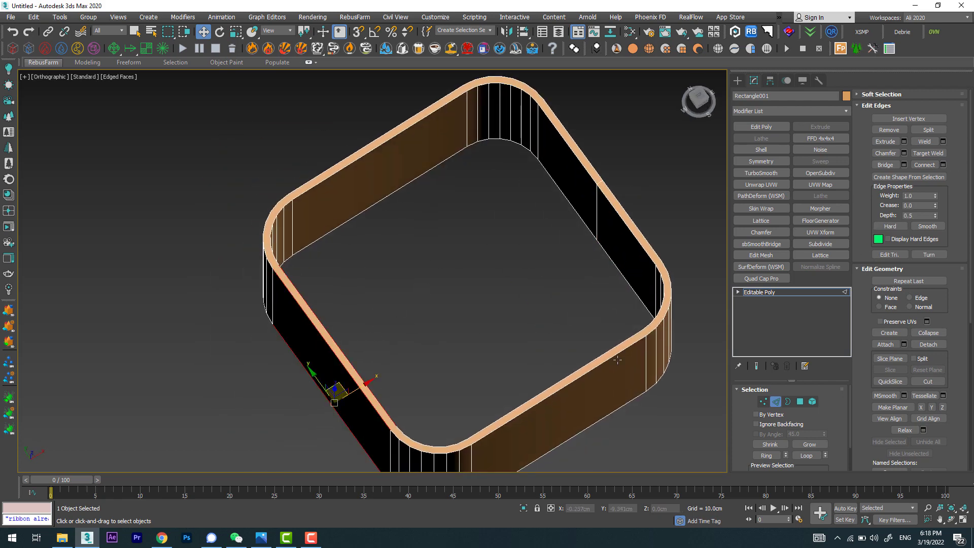
left_click(943, 164)
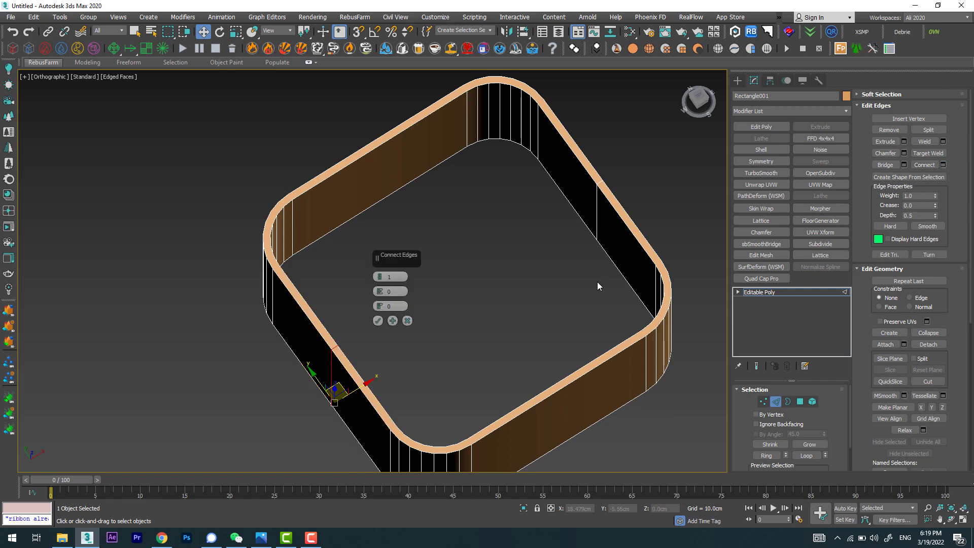
mouse_move(597, 282)
middle_mouse_down("alt")
mouse_move(460, 277)
mouse_move(388, 331)
middle_mouse_up("alt")
left_click(377, 320)
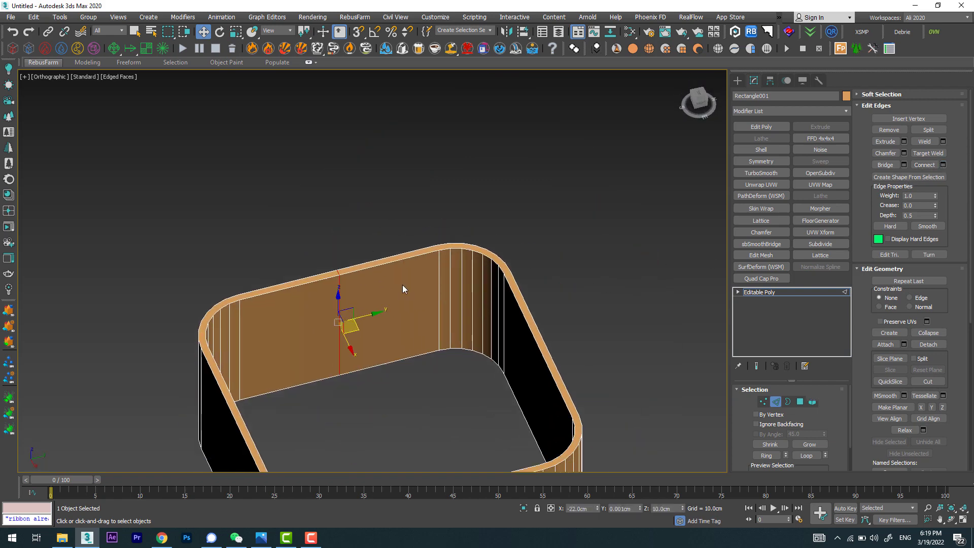
Select both new wall edges, shift them about 9 cm along Y, and view the reference photo.
key("t")
scroll(430, 279, "down", 3)
scroll(300, 239, "down", 4)
scroll(300, 234, "down", 5)
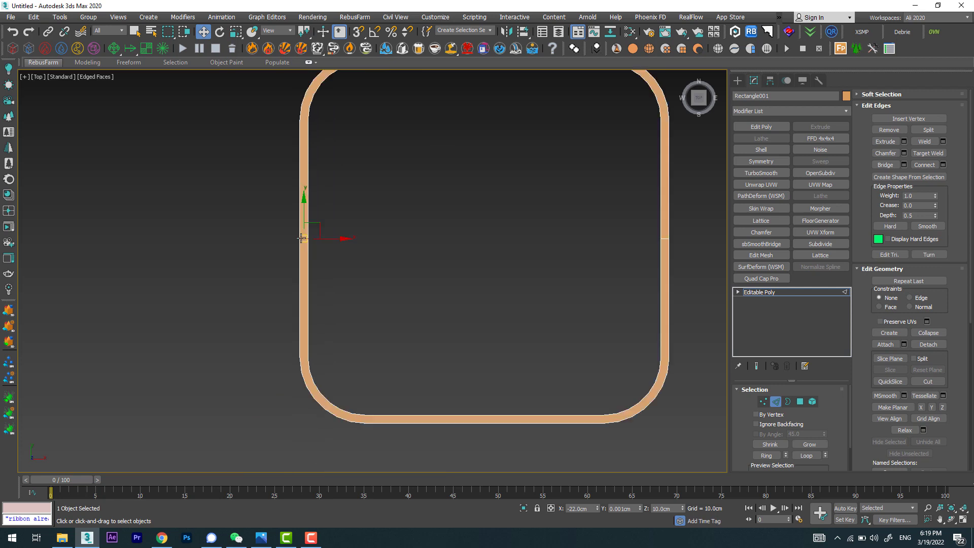
left_click(667, 235)
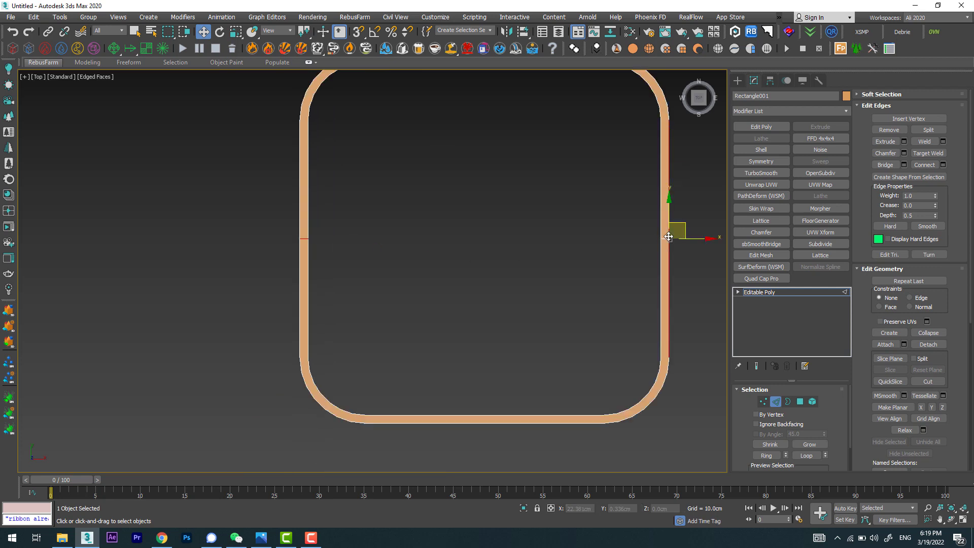
left_click(672, 261)
left_click(665, 237)
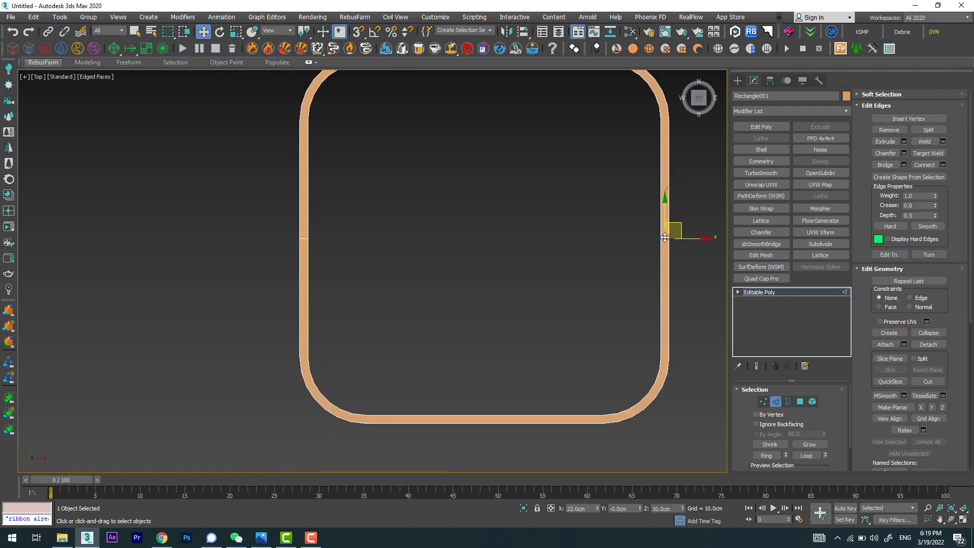
left_click(302, 239)
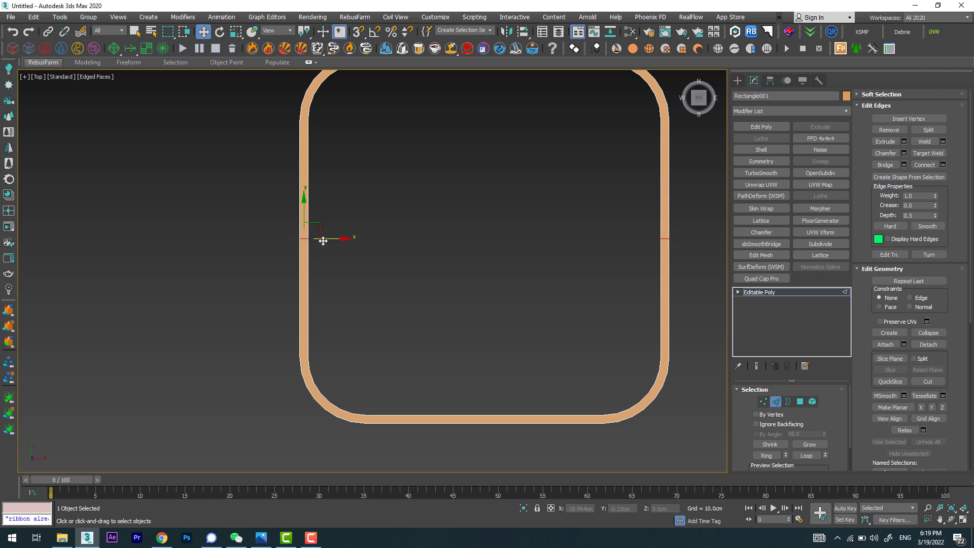
left_click_drag(304, 211, 306, 284)
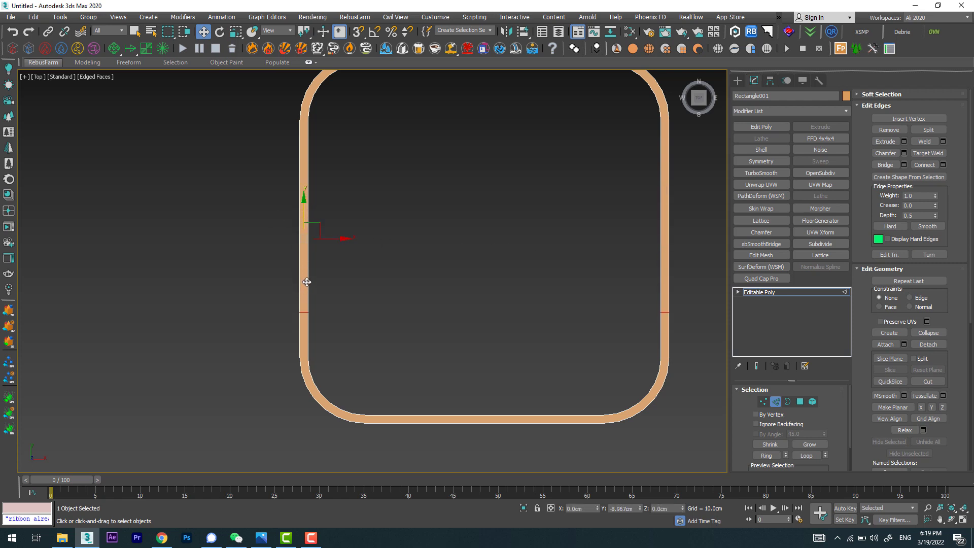
middle_click_drag(307, 280, 482, 190, "alt")
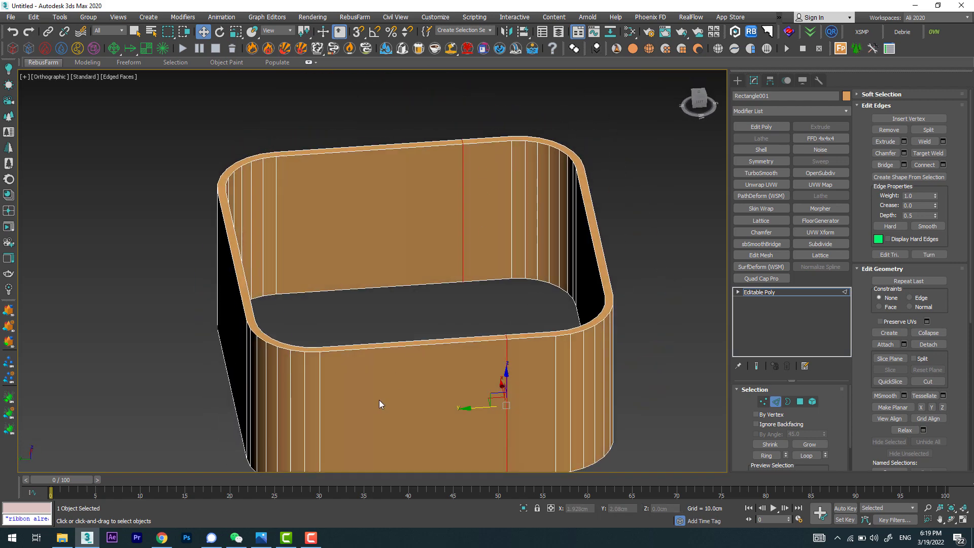
left_click(261, 537)
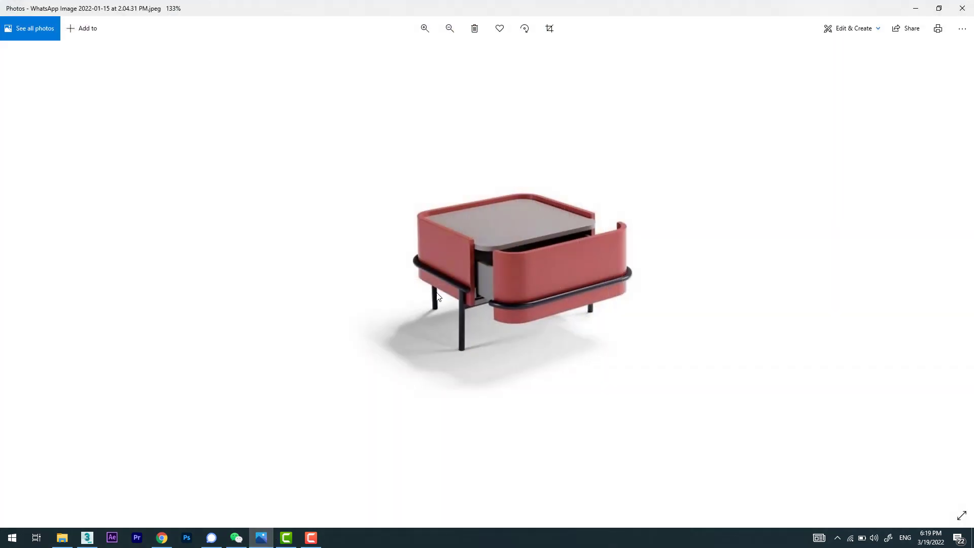
Return from the photo and orbit to view the shell from above and the side.
left_click(915, 8)
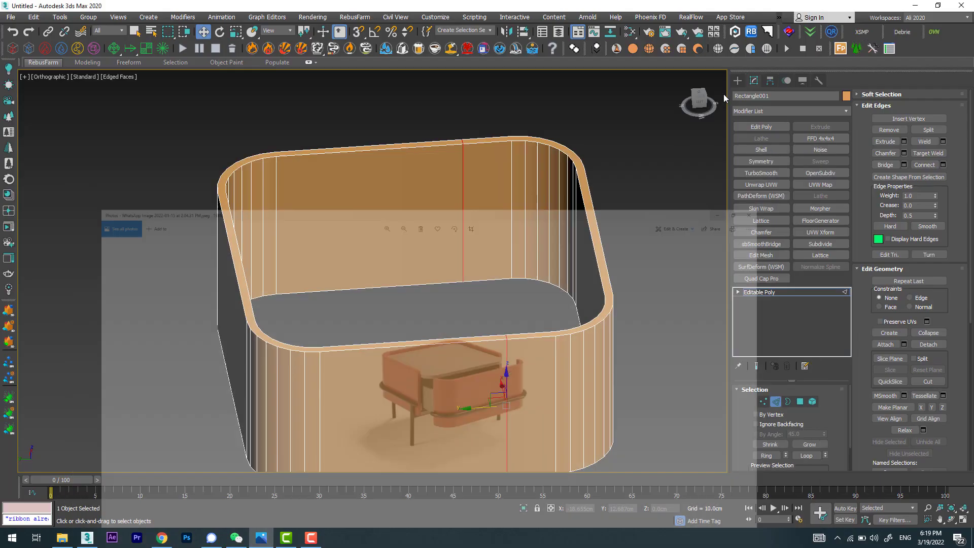
mouse_move(527, 205)
middle_mouse_down("alt")
mouse_move(491, 252)
mouse_move(454, 206)
middle_mouse_up("alt")
key("t")
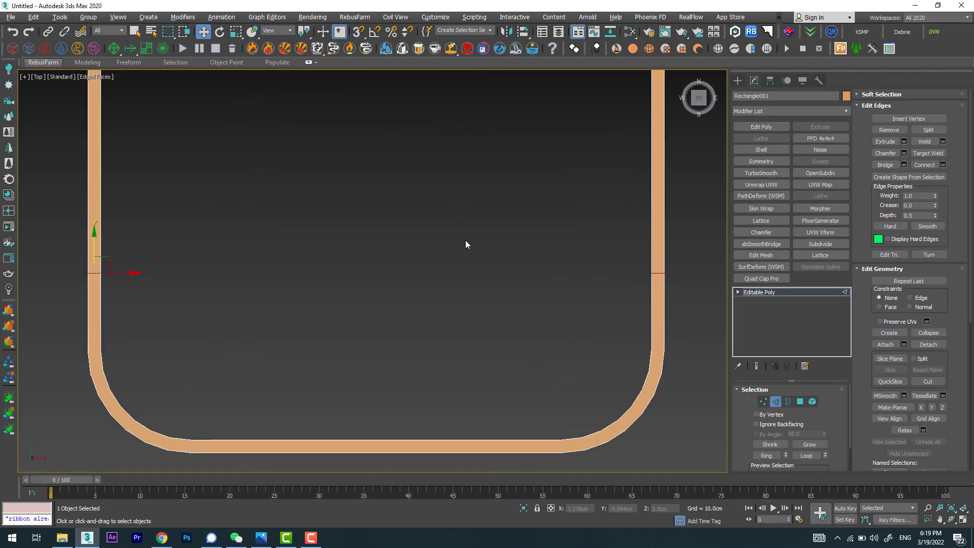
scroll(465, 239, "down", 4)
scroll(285, 272, "up", 4)
mouse_move(336, 244)
middle_mouse_down("alt")
mouse_move(493, 301)
mouse_move(454, 294)
mouse_move(446, 278)
mouse_move(461, 302)
mouse_move(462, 292)
middle_mouse_up("alt")
In Front wireframe view, box-select the shell's top vertices and lower them along Y.
key("f")
key("F3")
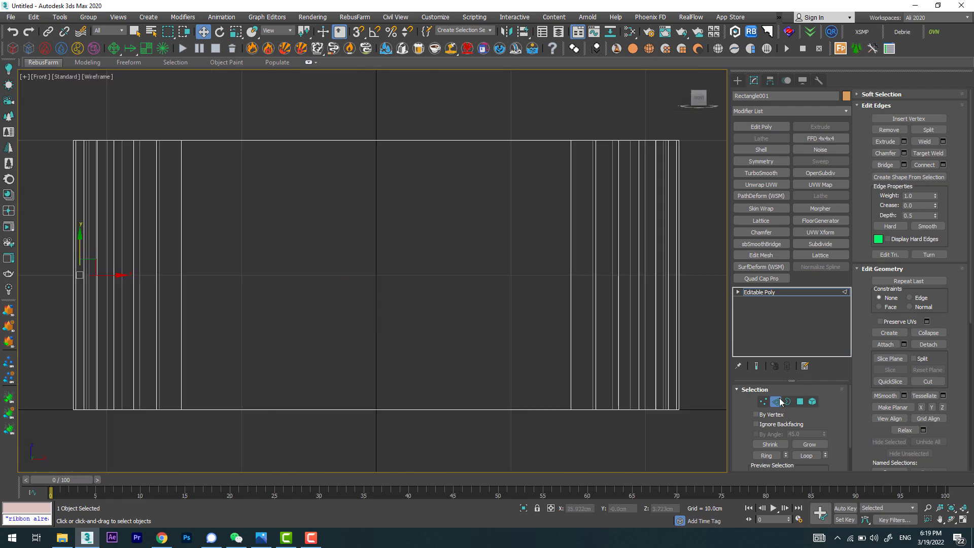
left_click(763, 401)
scroll(467, 262, "down", 3)
left_click_drag(211, 170, 623, 259)
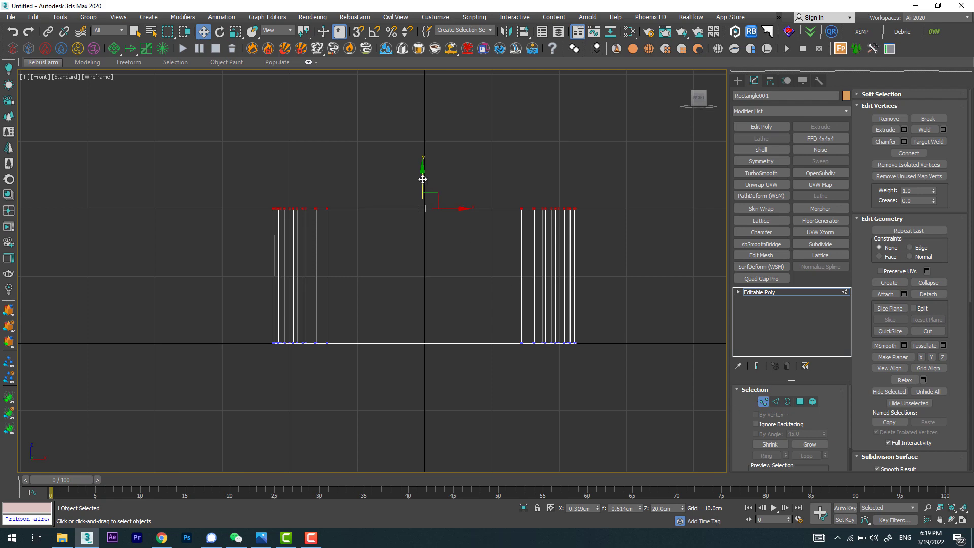
left_click_drag(422, 178, 422, 191)
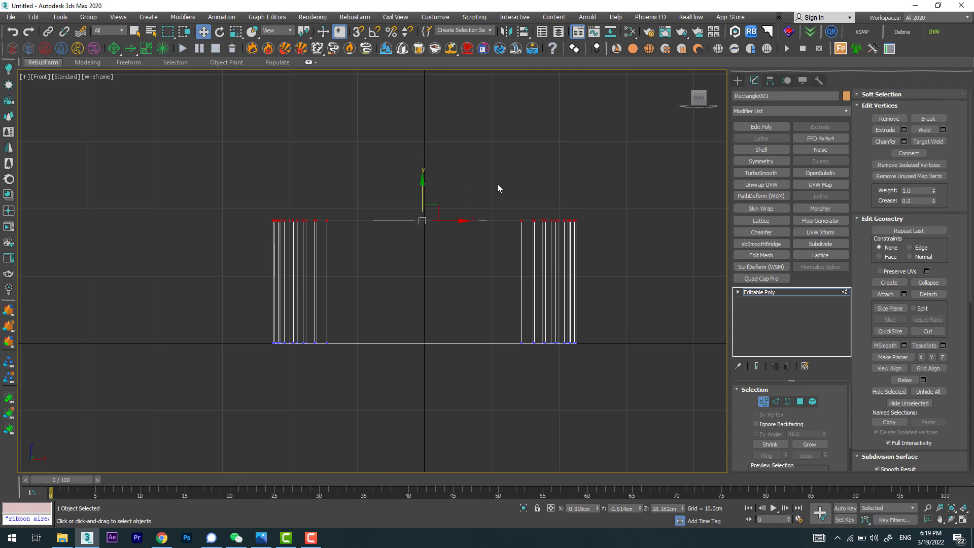
Orbit back to an angled, shaded view of the shortened shell.
left_click(737, 81)
mouse_move(485, 231)
middle_mouse_down("alt")
mouse_move(503, 250)
mouse_move(489, 316)
mouse_move(512, 276)
mouse_move(515, 290)
mouse_move(507, 288)
middle_mouse_up("alt")
key("F3")
scroll(507, 288, "down", 3)
scroll(507, 288, "down", 2)
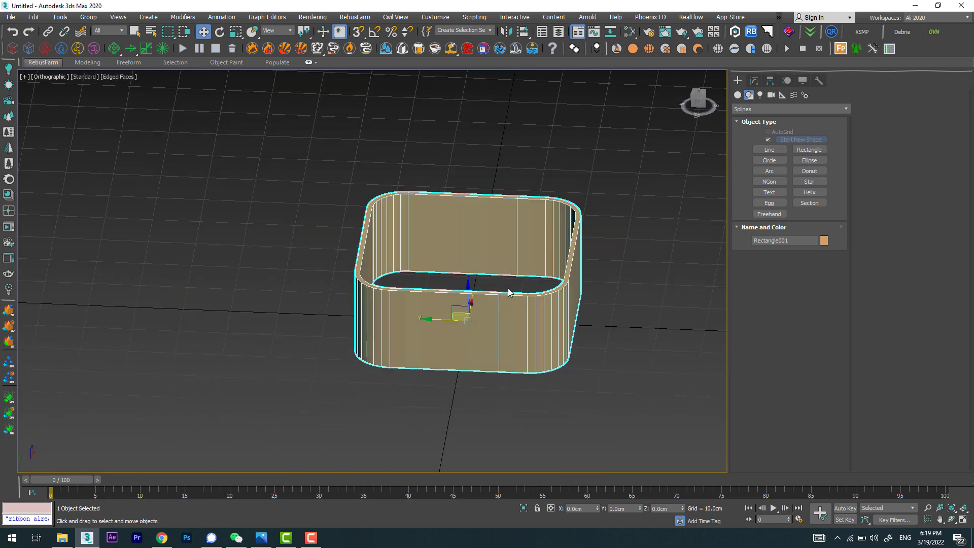
Hide the grid and box-select the back wall polygons in Top view in Polygon mode.
key("g")
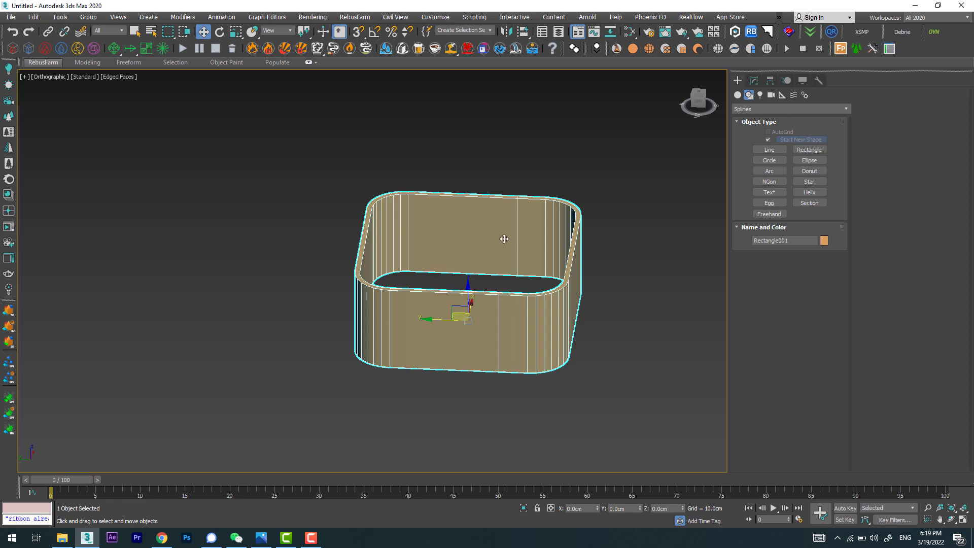
mouse_move(504, 239)
middle_mouse_down("alt")
mouse_move(507, 284)
mouse_move(512, 239)
middle_mouse_up("alt")
left_click(753, 81)
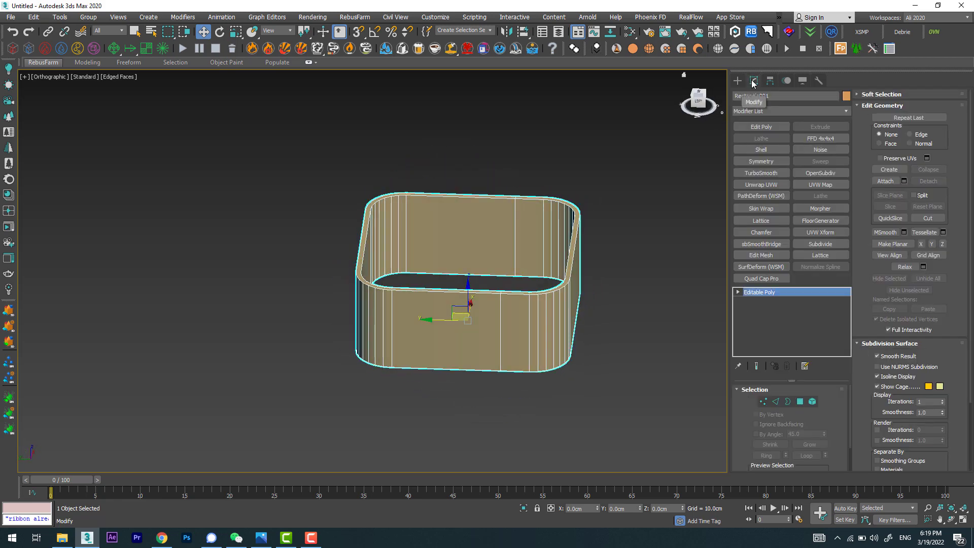
left_click(799, 401)
middle_click_drag(533, 305, 516, 277, "alt")
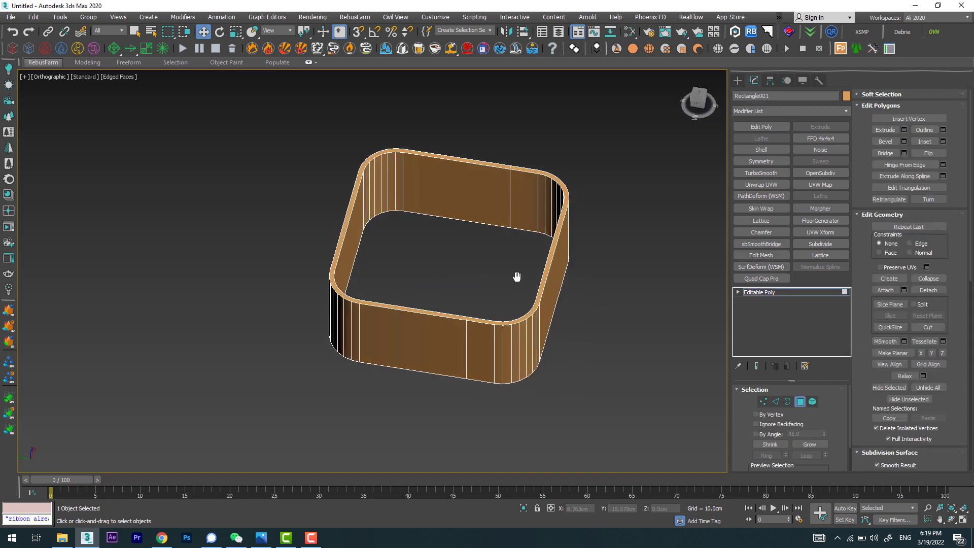
key("t")
key("z")
mouse_move(132, 71)
left_mouse_down()
mouse_move(586, 283)
mouse_move(595, 308)
left_mouse_up()
Check the selected polygons against the reference photo, then start Detach on them.
mouse_move(467, 334)
middle_mouse_down("alt")
mouse_move(584, 254)
mouse_move(529, 301)
middle_mouse_up("alt")
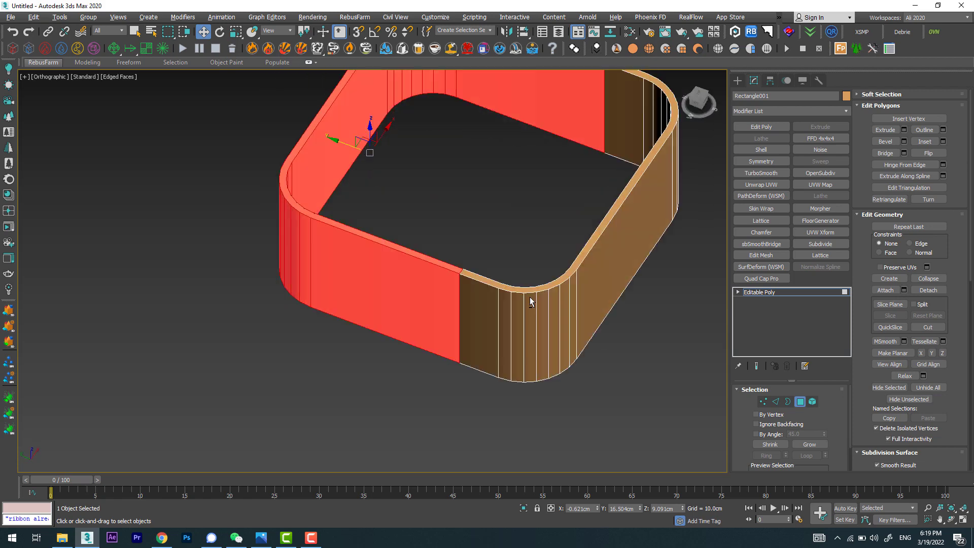
scroll(529, 300, "down", 5)
middle_click_drag(548, 260, 609, 228, "alt")
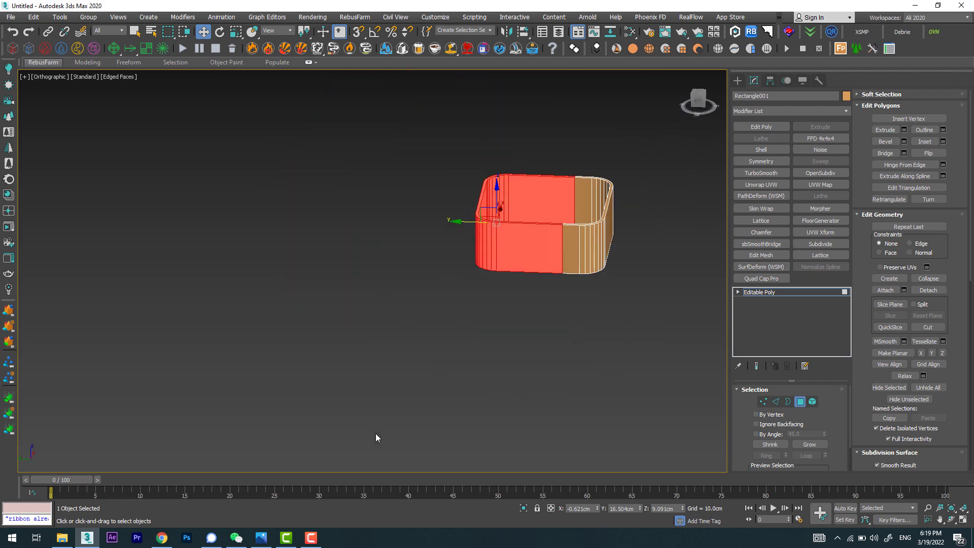
left_click(261, 537)
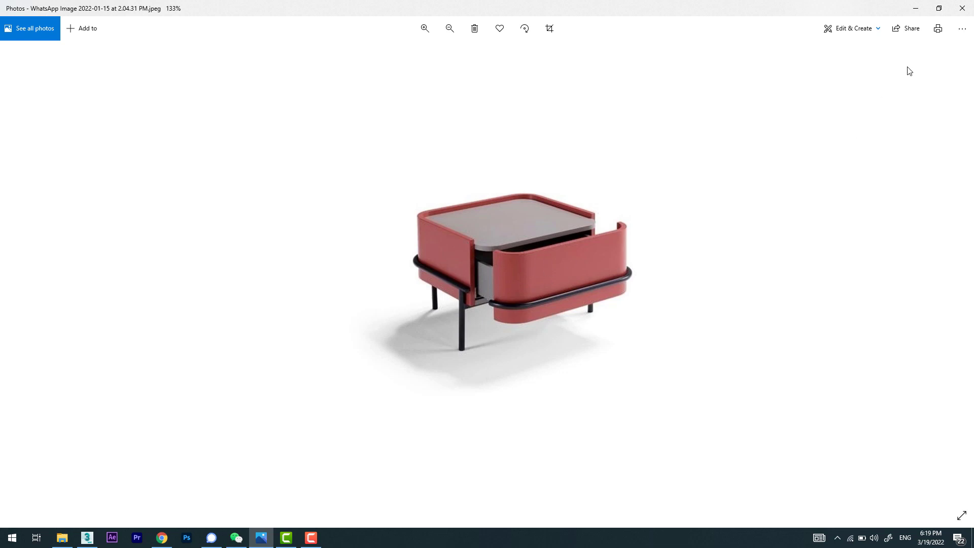
left_click(915, 8)
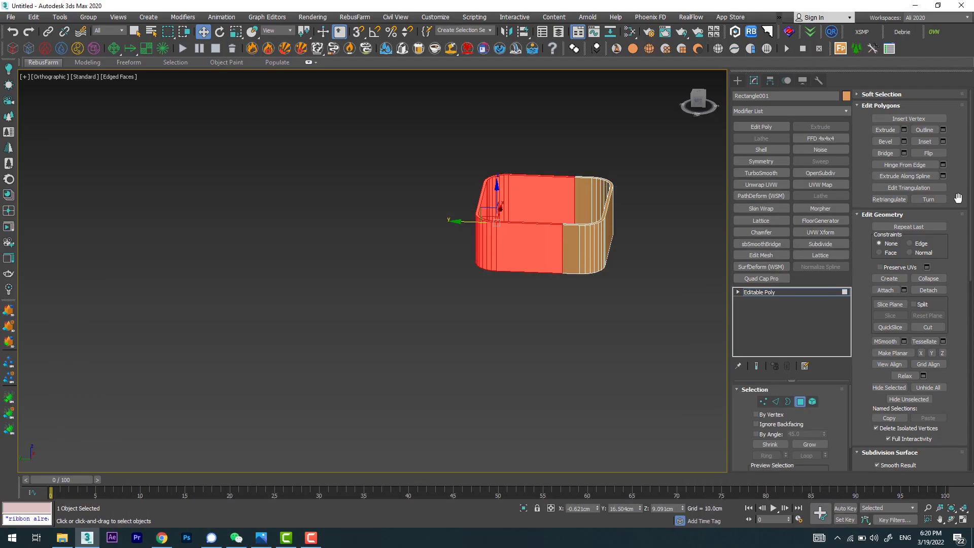
scroll(960, 202, "down", 3)
scroll(959, 203, "down", 2)
scroll(960, 203, "down", 2)
scroll(959, 203, "up", 3)
left_click(936, 292)
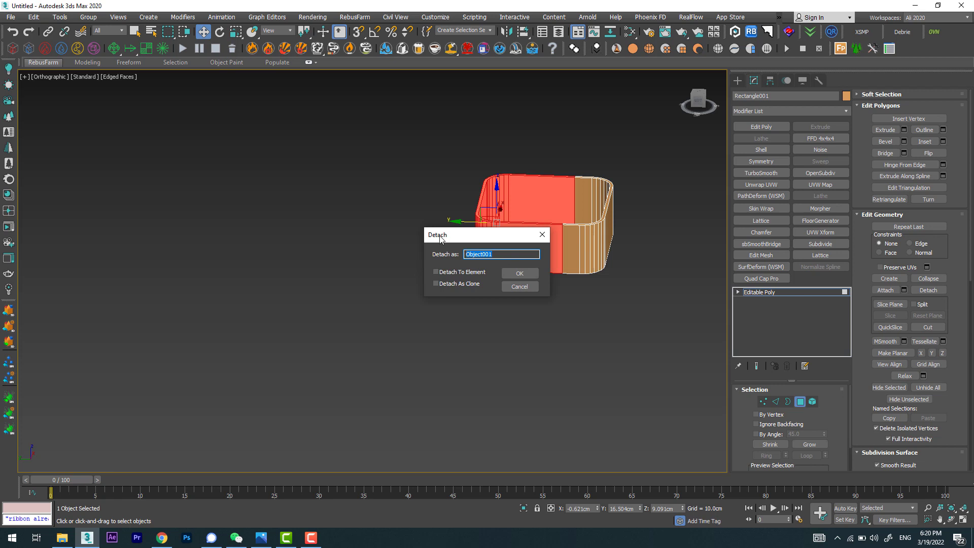
Finish detaching the selected polygons as a new object named Back side.
type("Back side")
key("Return")
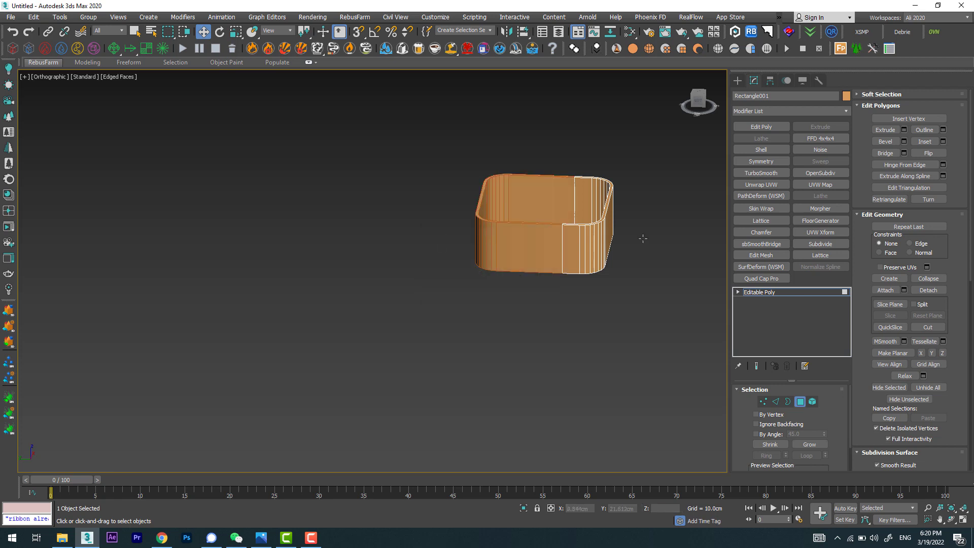
key("ctrl+b")
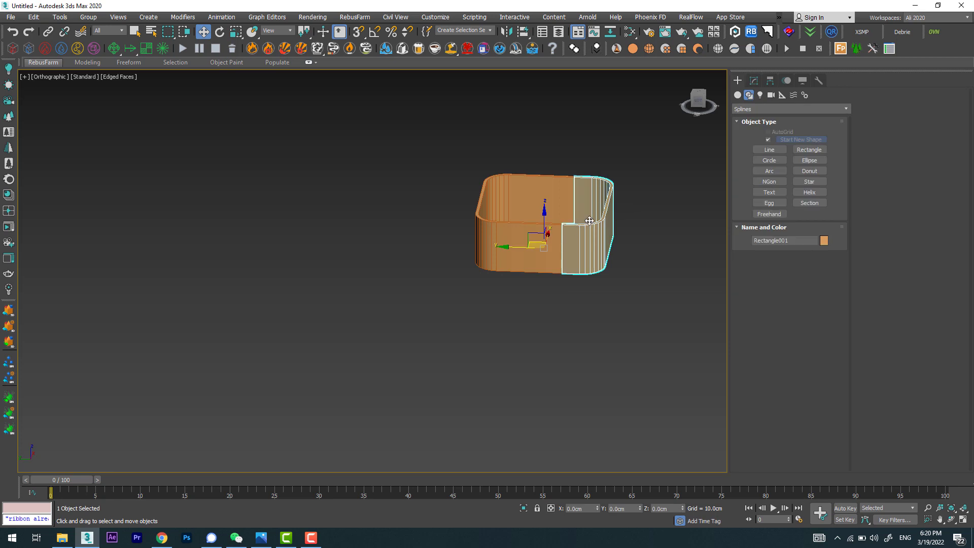
Nudge Rectangle001 right and Back side slightly left to adjust the gap.
left_click_drag(510, 248, 522, 248)
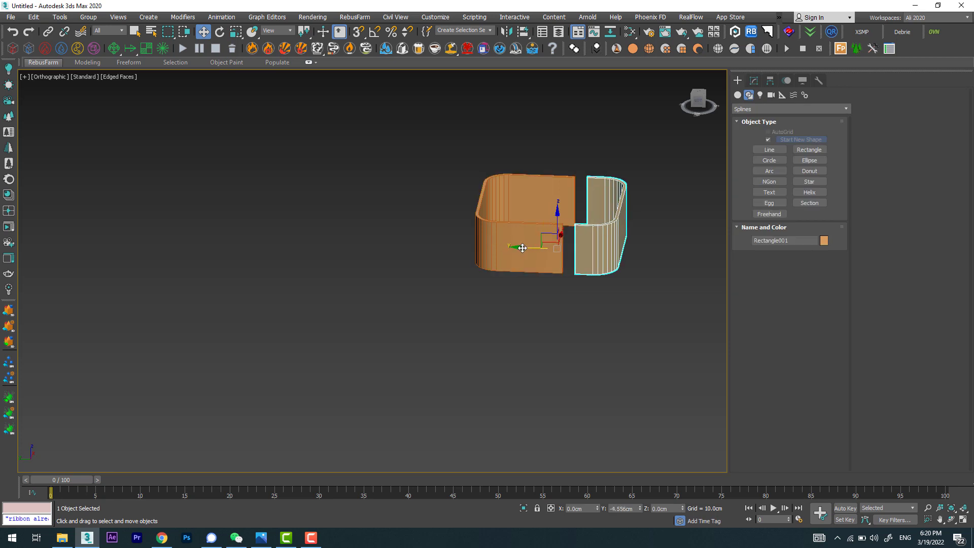
left_click(557, 332)
mouse_move(557, 331)
middle_mouse_down("alt")
mouse_move(586, 330)
mouse_move(601, 291)
mouse_move(541, 248)
middle_mouse_up("alt")
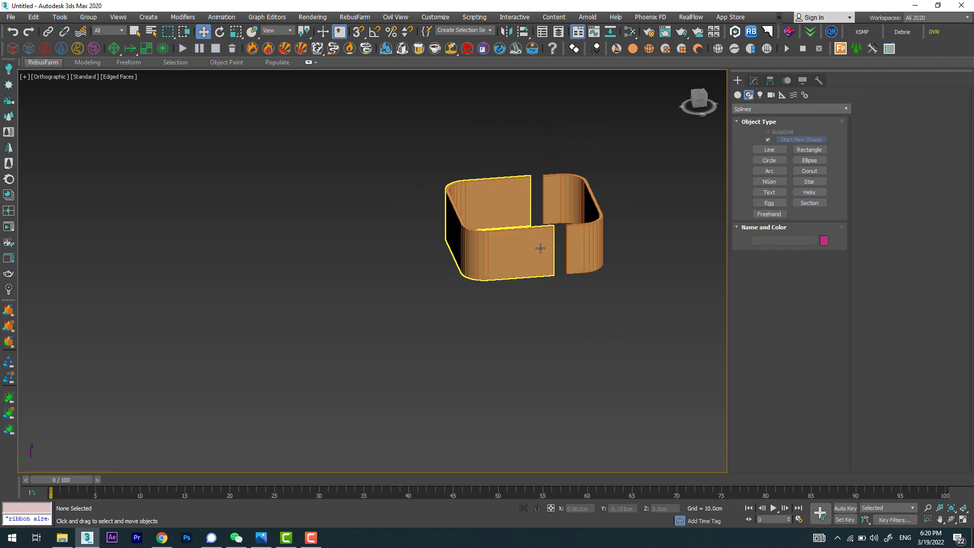
left_click(540, 248)
left_click_drag(486, 253, 477, 256)
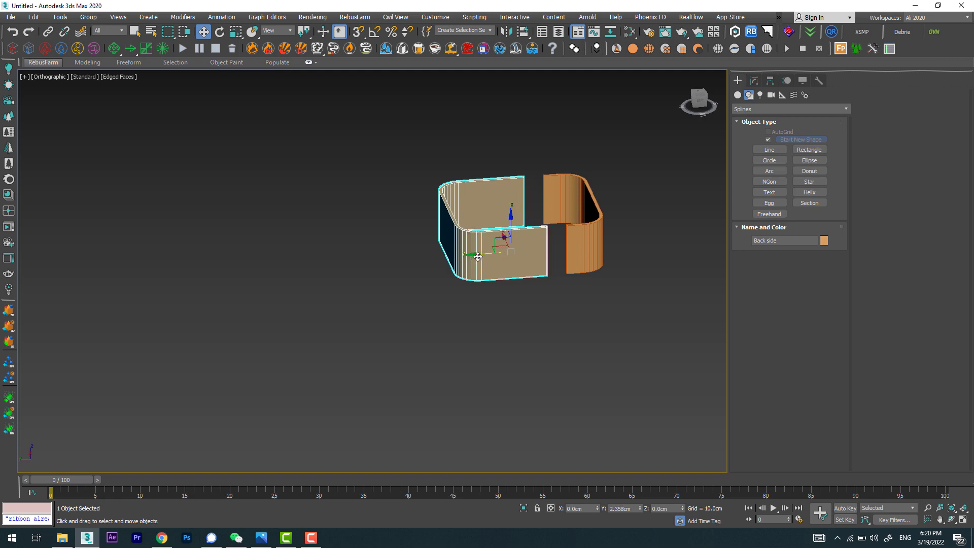
left_click(562, 282)
mouse_move(562, 282)
middle_mouse_down("alt")
mouse_move(534, 266)
mouse_move(552, 266)
middle_mouse_up("alt")
scroll(552, 266, "up", 3)
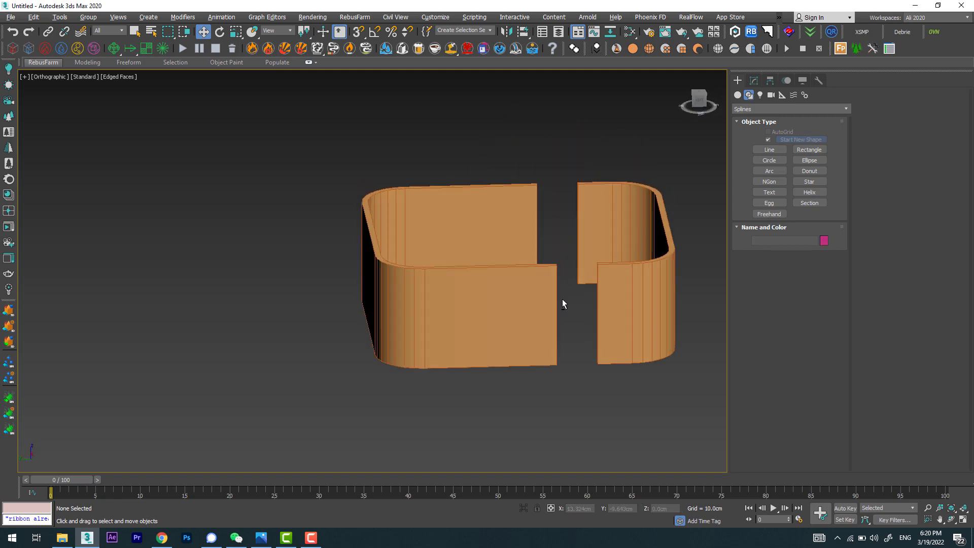
middle_click_drag(562, 300, 477, 307)
Review the red nightstand reference photo, then minimize it to return to 3ds Max.
left_click(162, 538)
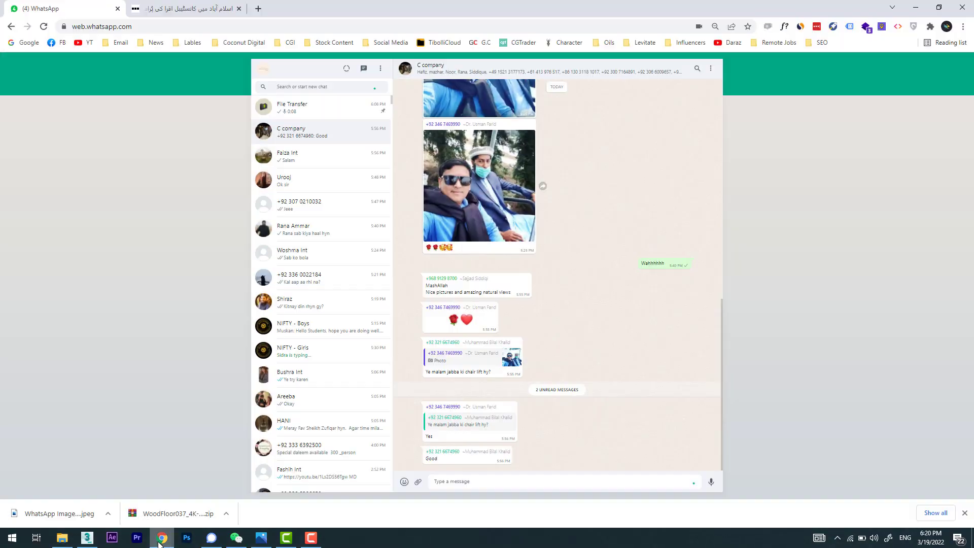
left_click(260, 538)
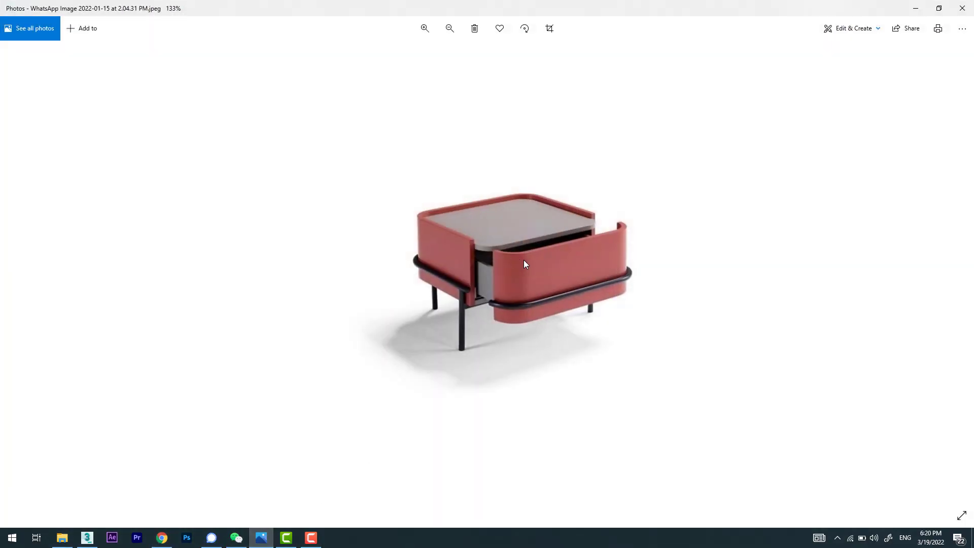
left_click(915, 7)
Select the Back side wall piece and frame it in Top view.
key("t")
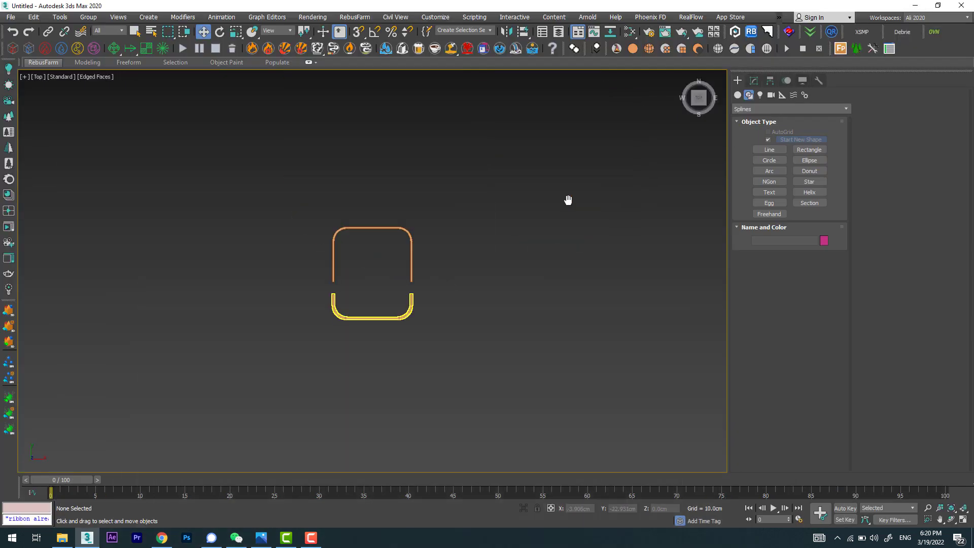
key("z")
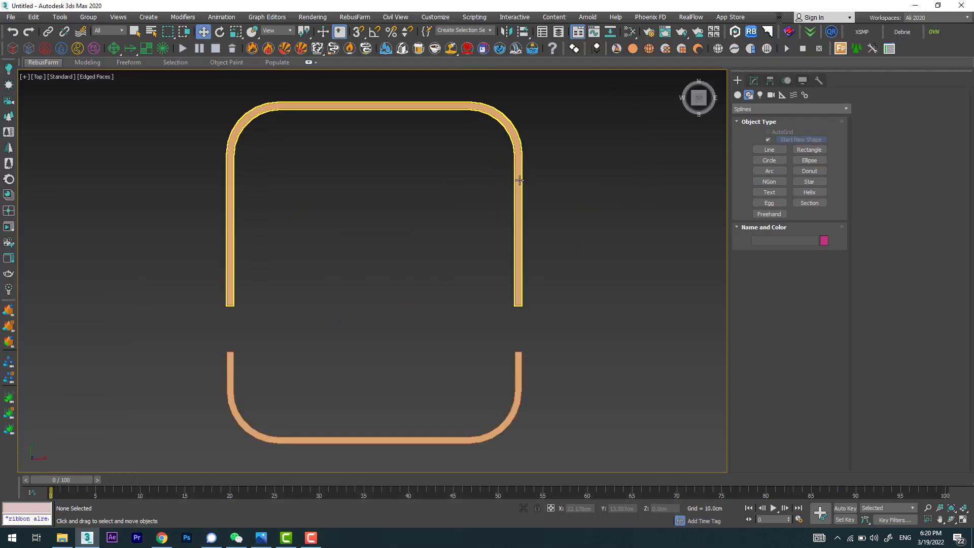
left_click(520, 177)
mouse_move(490, 223)
middle_mouse_down("alt")
mouse_move(569, 269)
mouse_move(554, 244)
middle_mouse_up("alt")
key("t")
key("z")
scroll(194, 272, "down", 3)
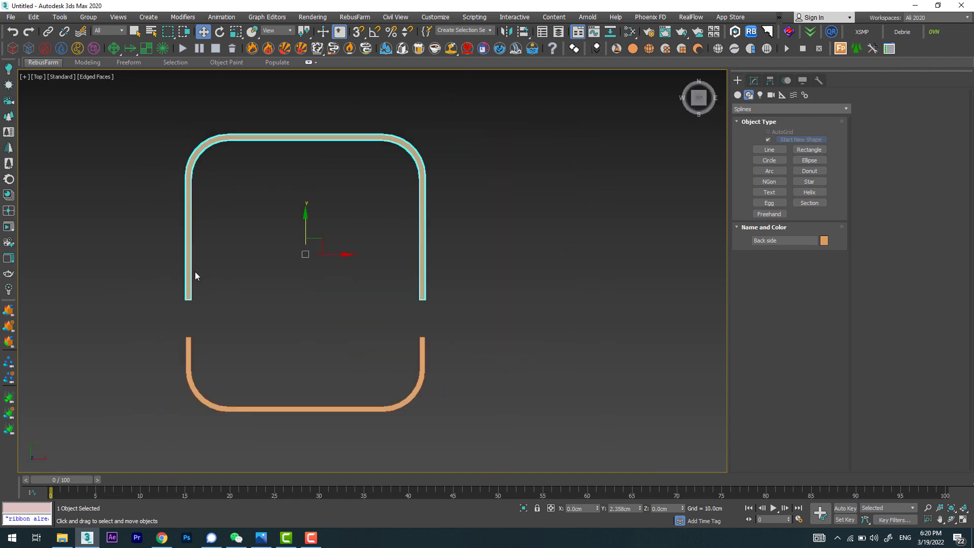
Compare with the reference photo again, then bring up Back side's editable poly options.
left_click(262, 538)
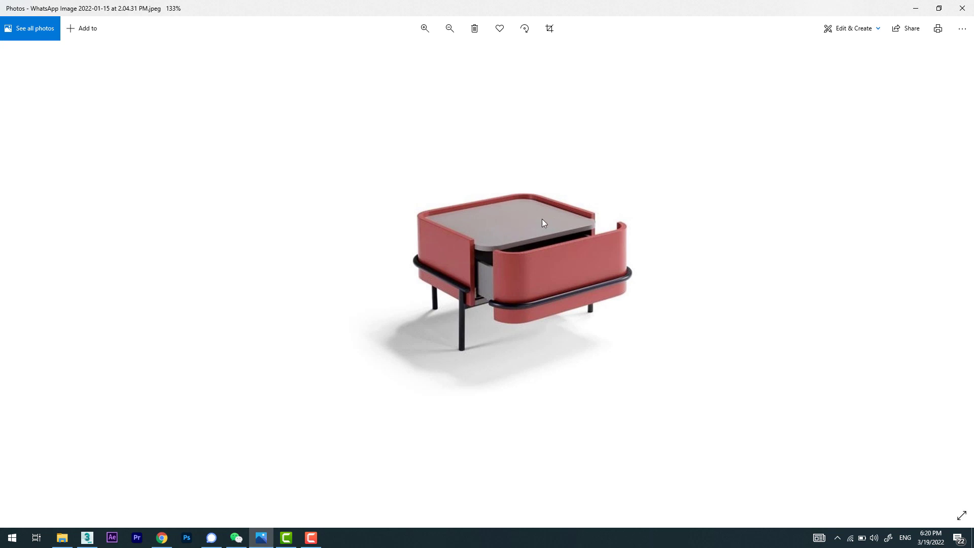
left_click(916, 6)
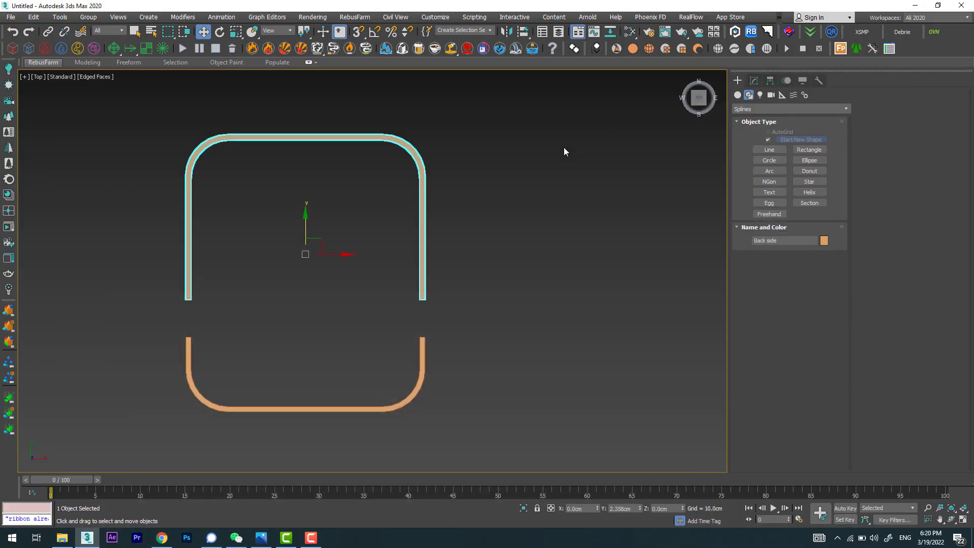
left_click(753, 81)
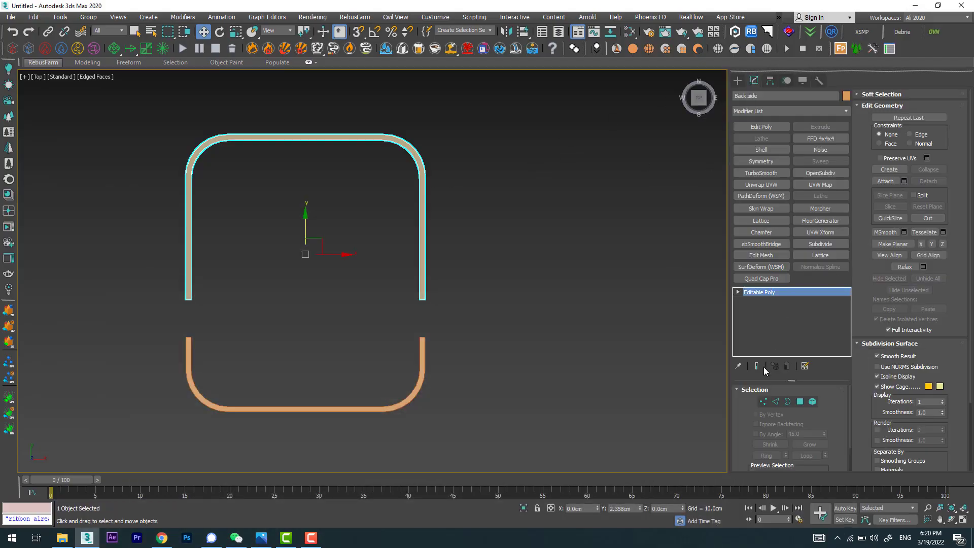
Connect the back wall's vertical edges with a single new edge loop.
middle_click_drag(456, 208, 406, 189, "alt")
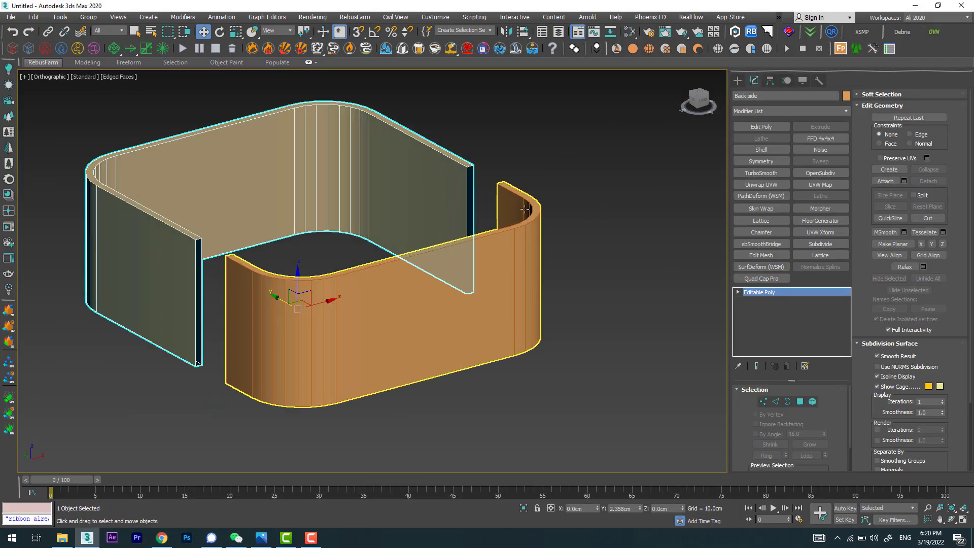
left_click(777, 402)
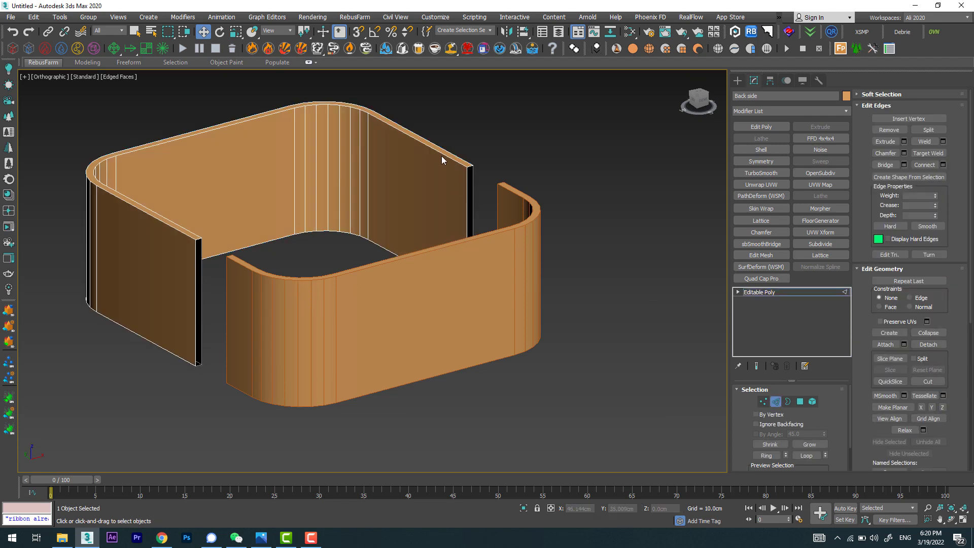
left_click(441, 157)
middle_click_drag(594, 179, 426, 236, "alt")
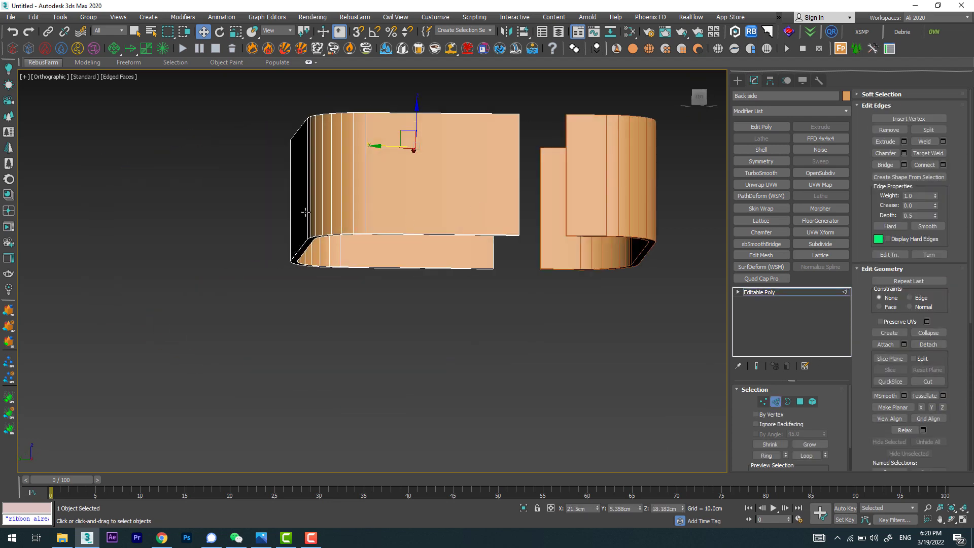
middle_click_drag(425, 235, 269, 213, "alt")
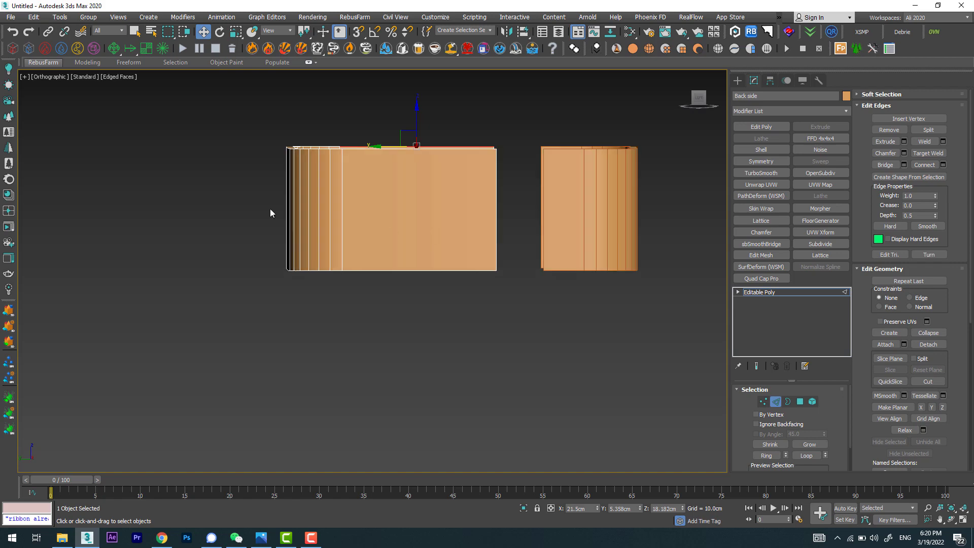
mouse_move(556, 228)
middle_mouse_down("alt")
mouse_move(491, 226)
mouse_move(345, 163)
mouse_move(459, 208)
mouse_move(435, 209)
mouse_move(467, 211)
mouse_move(470, 224)
middle_mouse_up("alt")
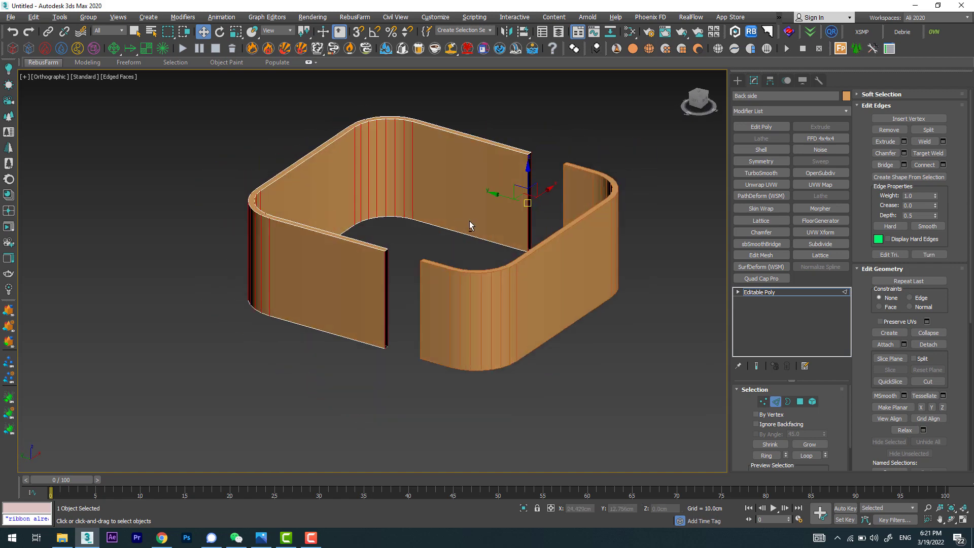
left_click(943, 165)
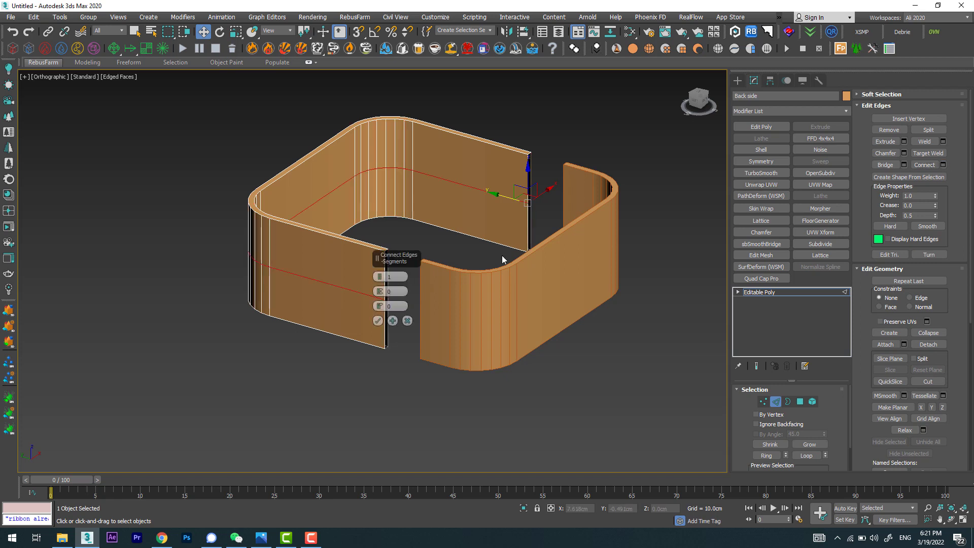
left_click(377, 321)
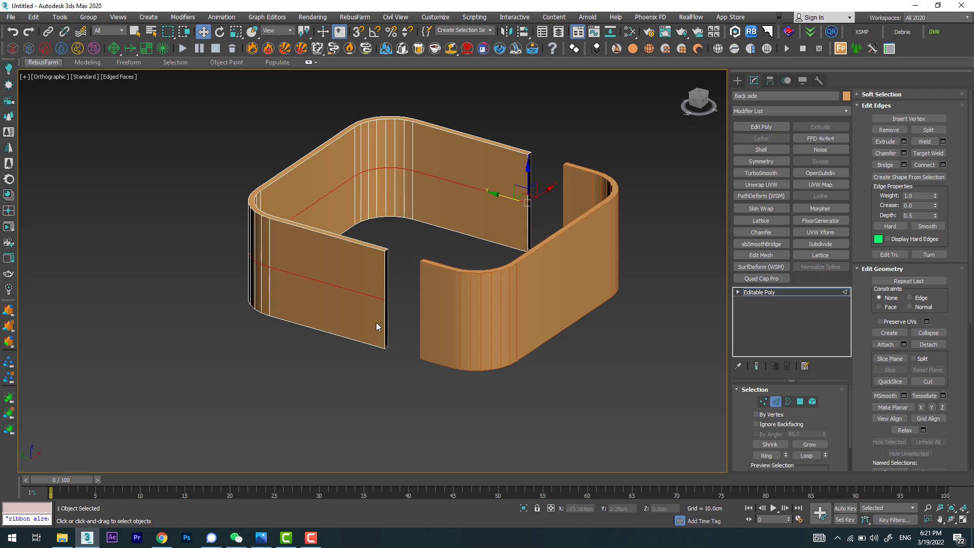
Select the new mid-height loop around the Back side wall and orbit to check it.
left_click(434, 383)
double_click(494, 194)
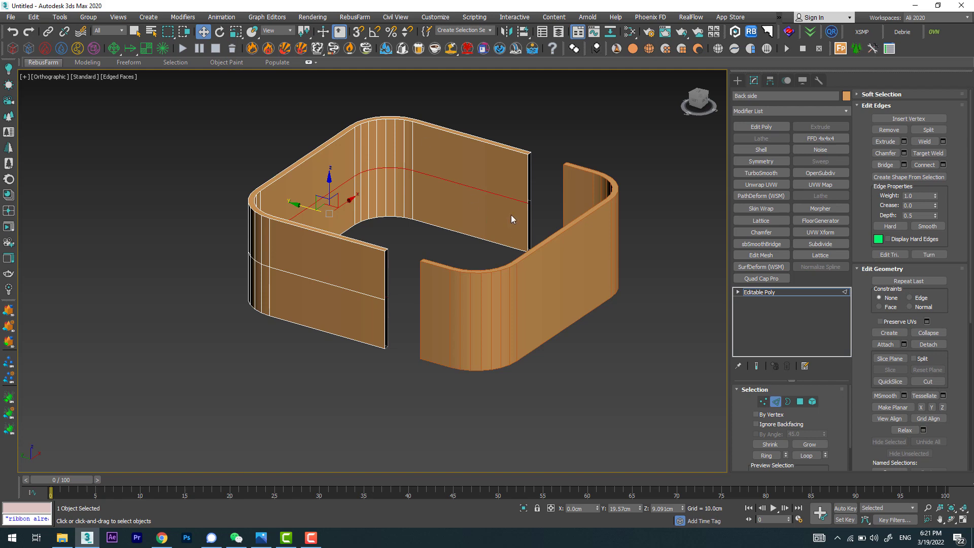
mouse_move(510, 215)
middle_mouse_down("alt")
mouse_move(254, 177)
mouse_move(265, 210)
middle_mouse_up("alt")
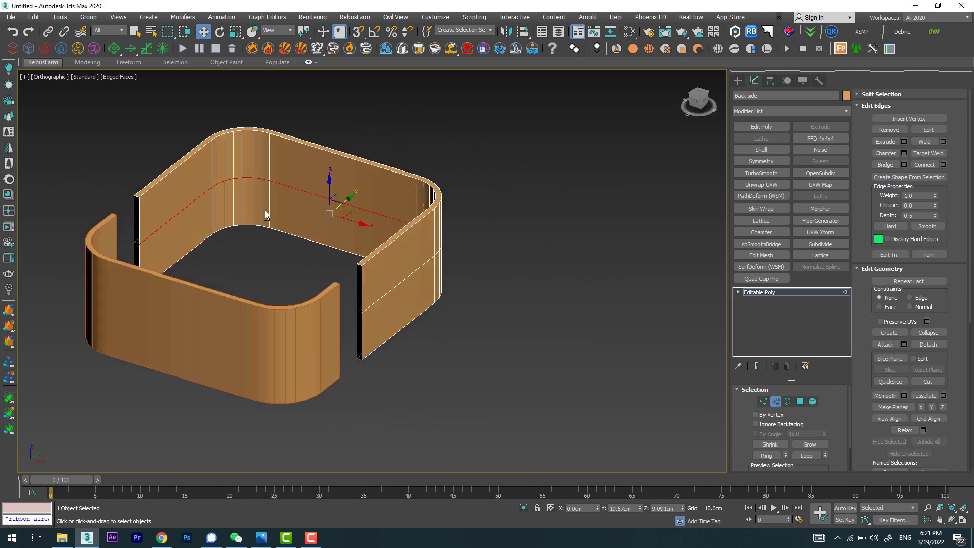
scroll(207, 242, "up", 3)
scroll(311, 217, "up", 2)
scroll(317, 223, "down", 1)
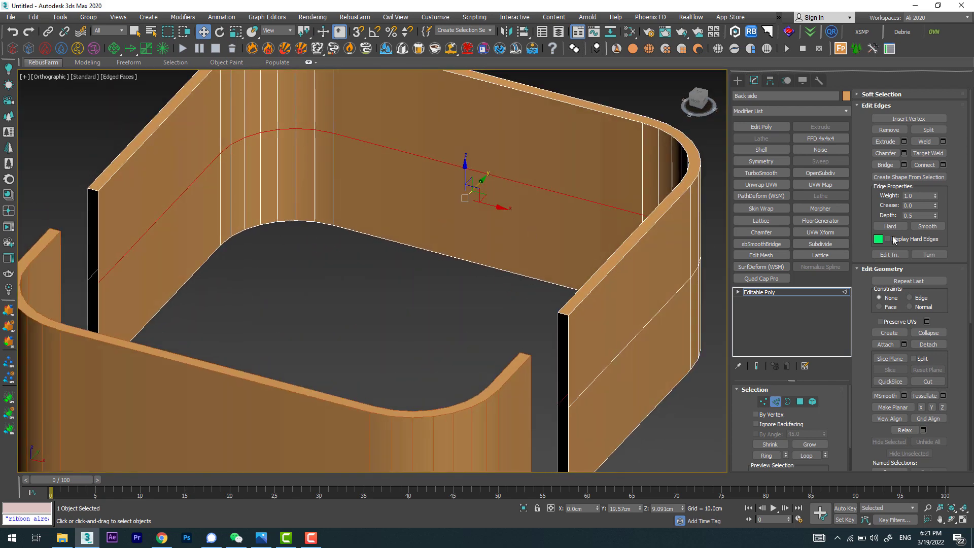
Create a shape named 'Inner' from the selected mid-height edge loop.
left_click(920, 178)
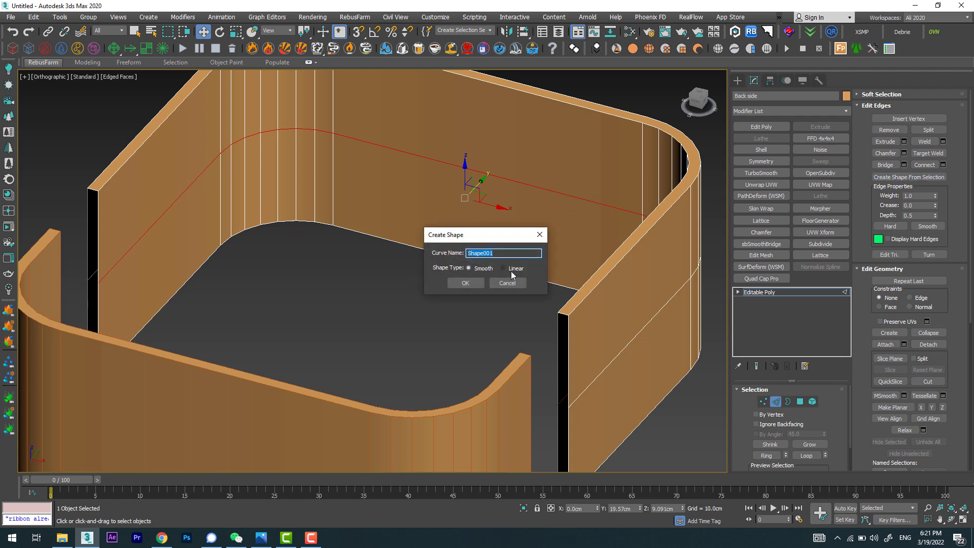
double_click(499, 256)
type("I")
type("nner Part")
key("Return")
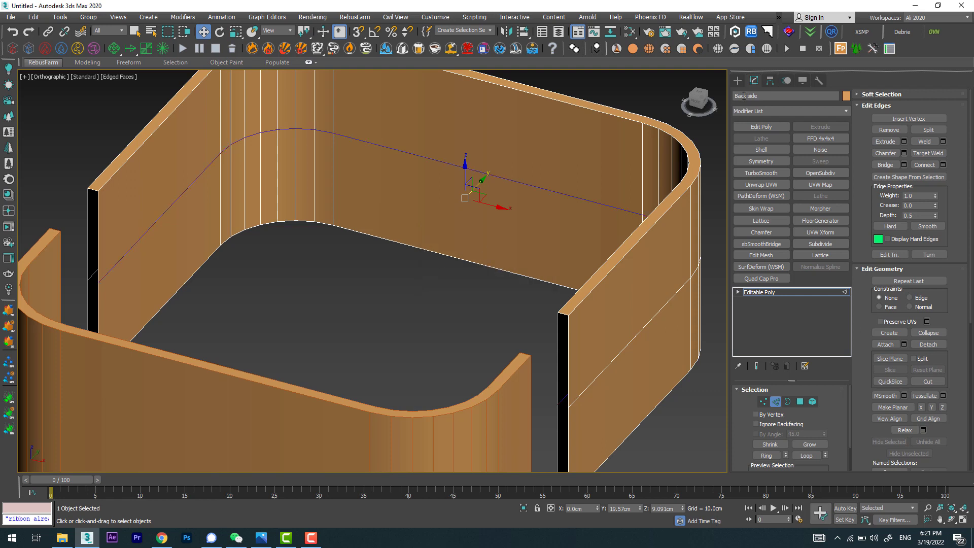
left_click(738, 80)
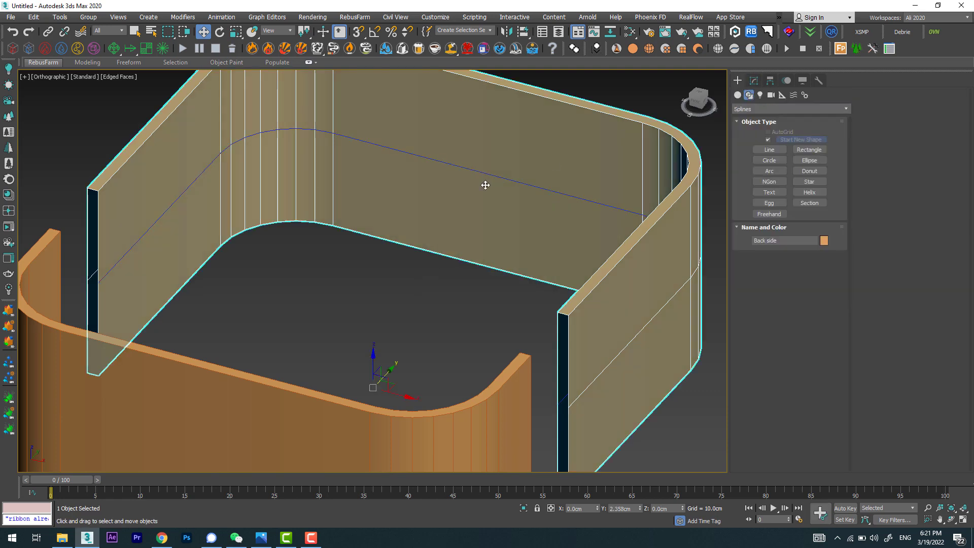
Select the Inner Part spline, isolate it, and view it alone from the top.
left_click(431, 159)
scroll(431, 159, "down", 5)
mouse_move(430, 158)
middle_mouse_down("alt")
mouse_move(568, 163)
mouse_move(495, 330)
mouse_move(463, 289)
middle_mouse_up("alt")
left_click(524, 508)
scroll(503, 294, "down", 4)
key("t")
scroll(471, 254, "up", 5)
scroll(480, 231, "down", 4)
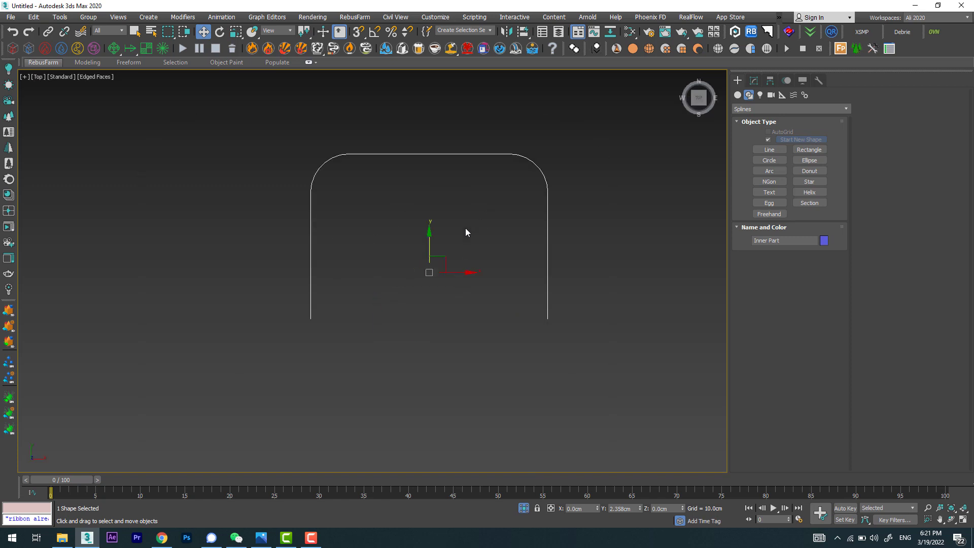
scroll(456, 231, "up", 2)
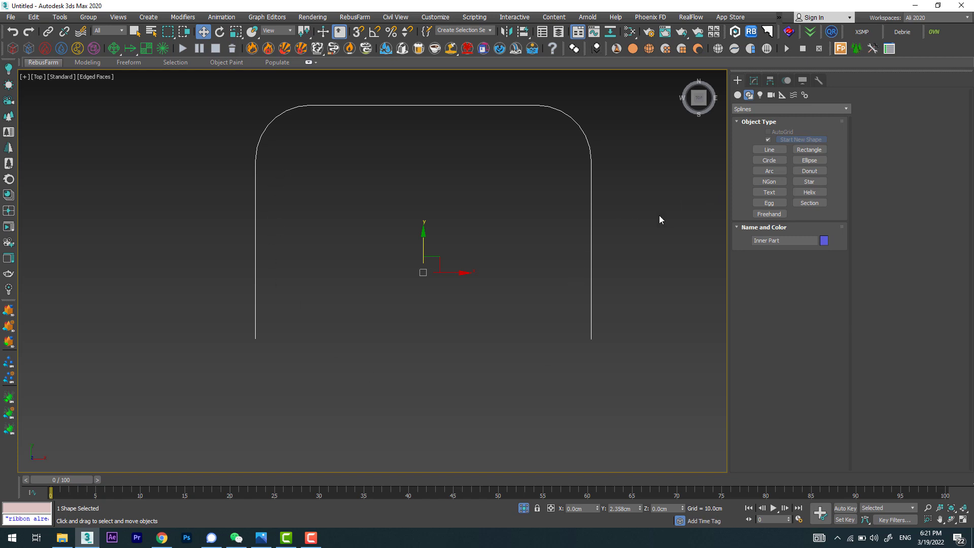
left_click(752, 81)
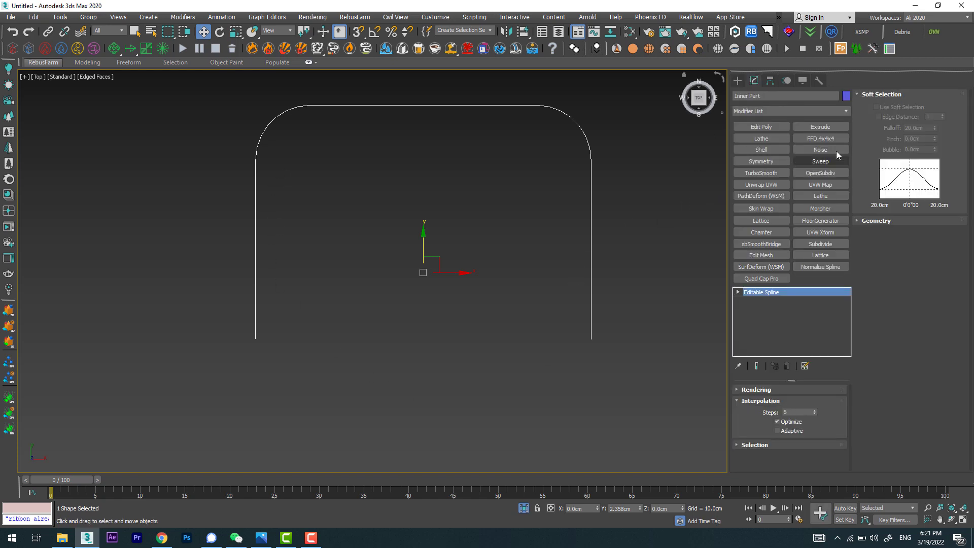
Mirror a copy of the Inner Part outline spline on the Y axis to form the lower half.
left_click(873, 95)
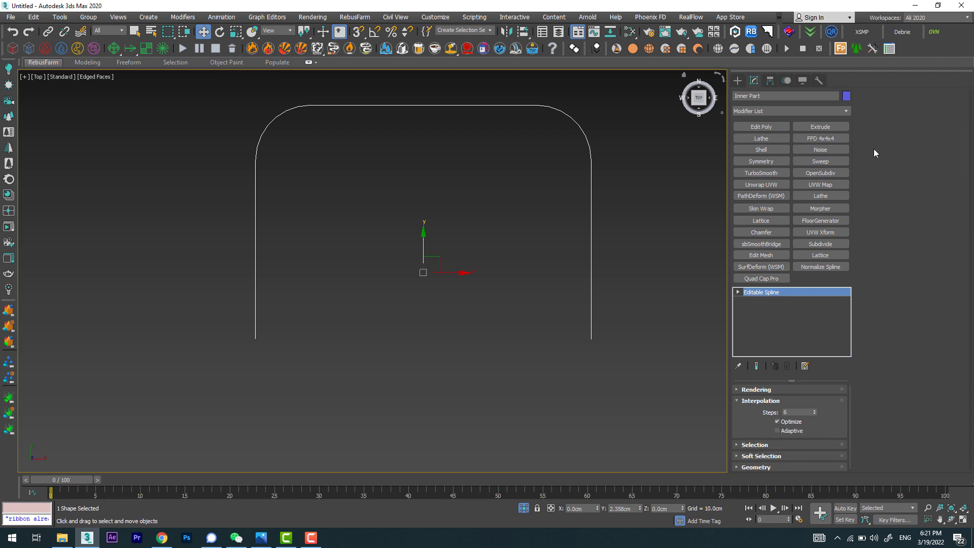
left_click(751, 444)
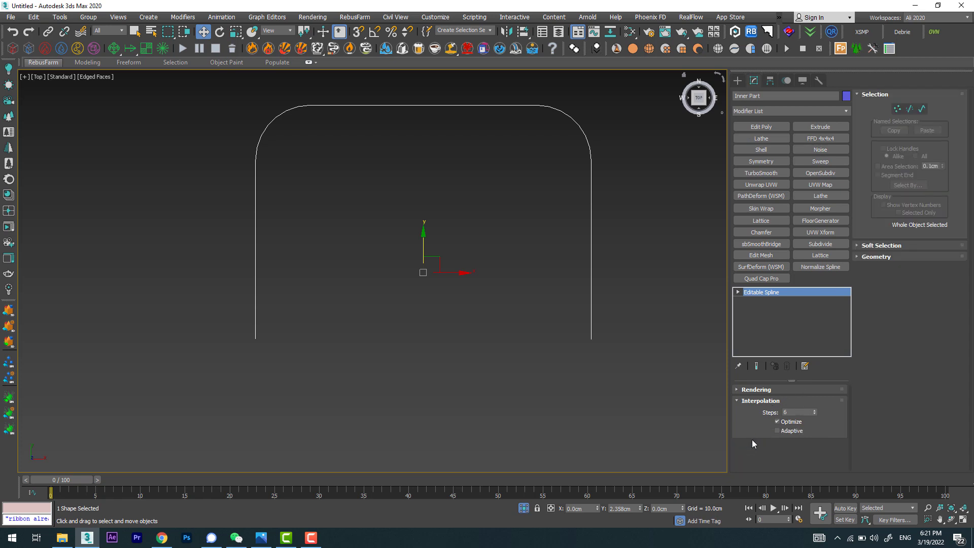
left_click(921, 109)
scroll(577, 257, "down", 2)
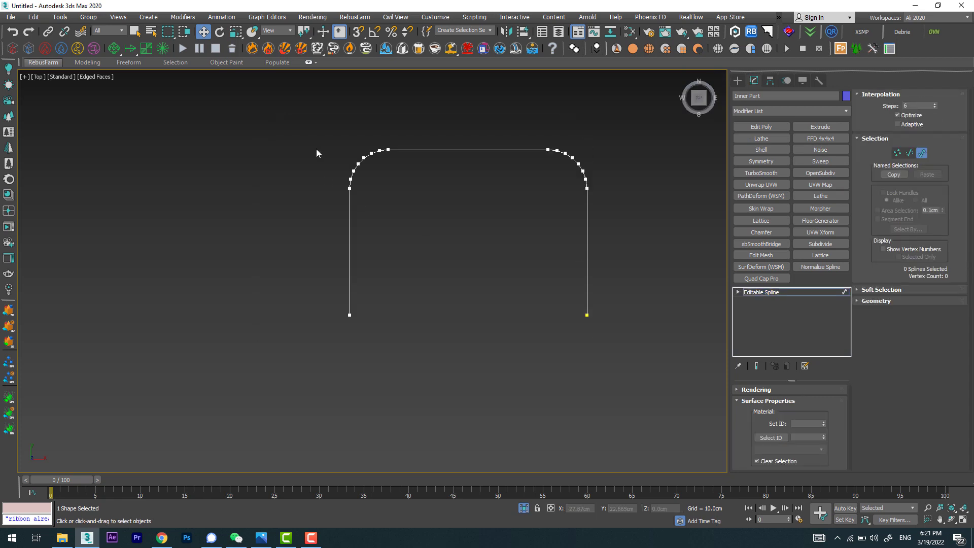
left_click_drag(663, 236, 716, 222)
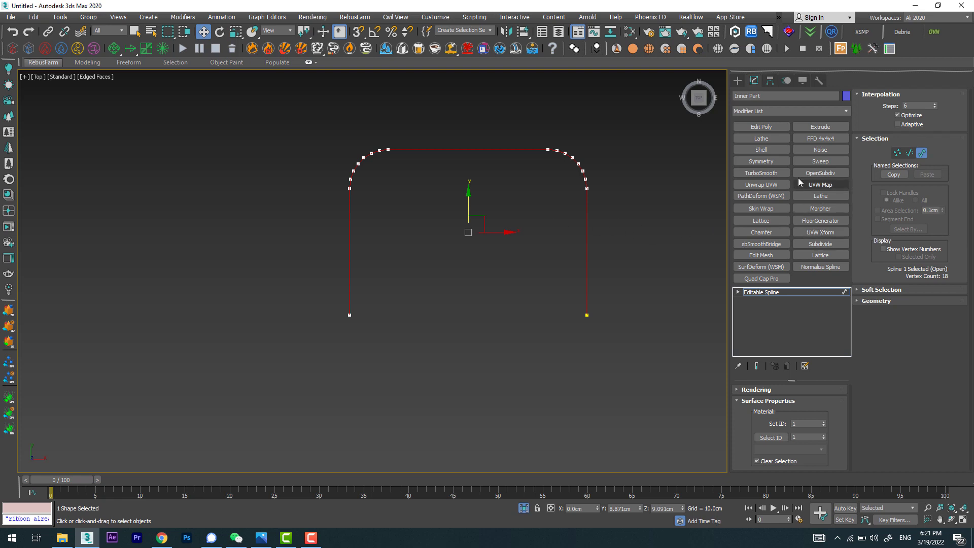
left_click(507, 32)
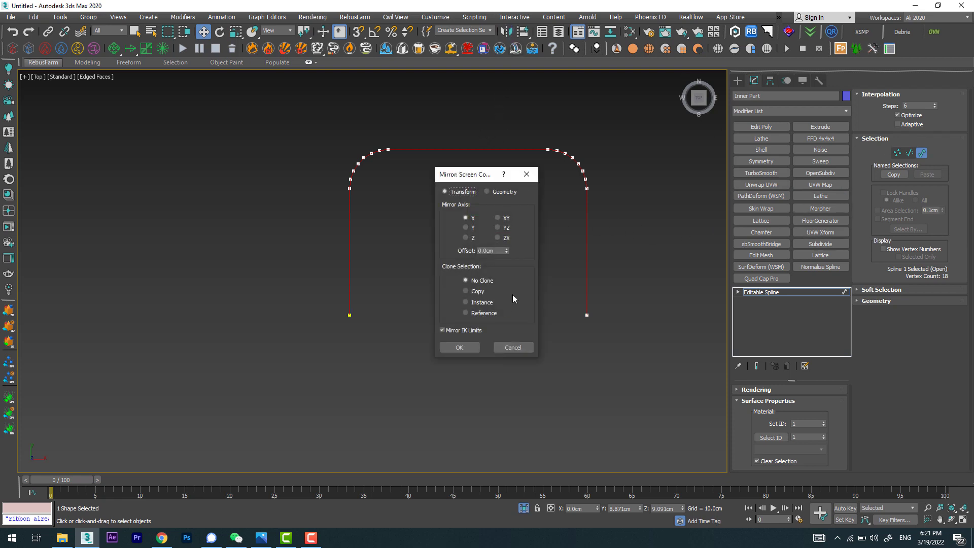
left_click(476, 292)
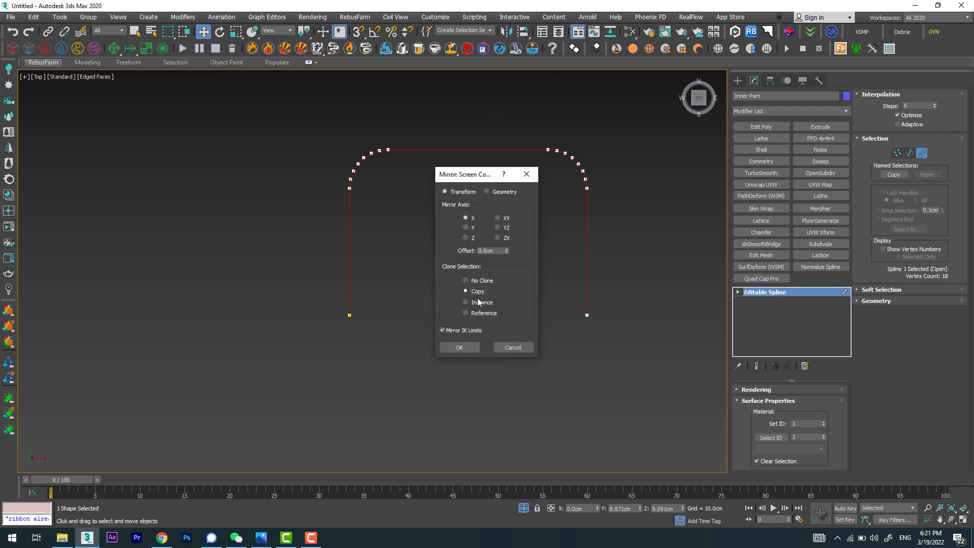
left_click(467, 228)
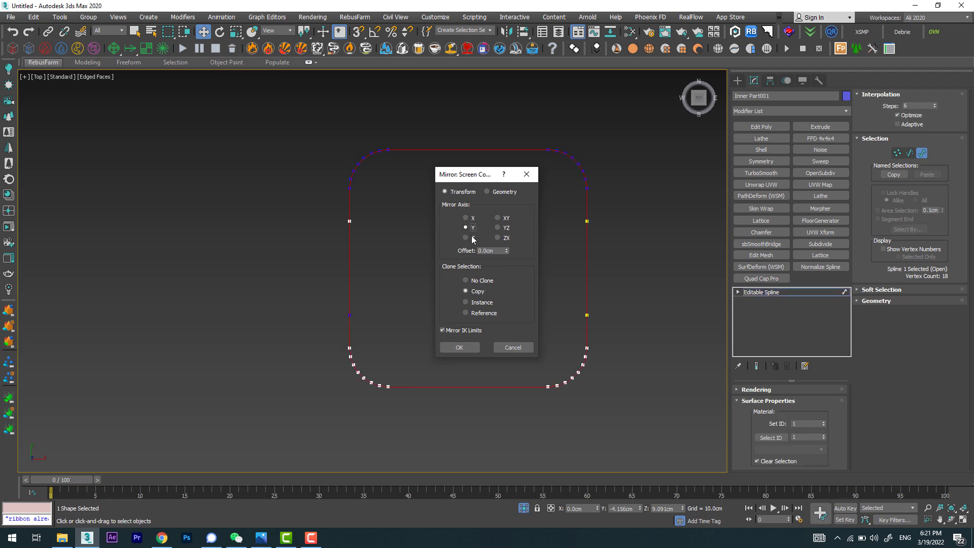
left_click(456, 345)
left_click(897, 152)
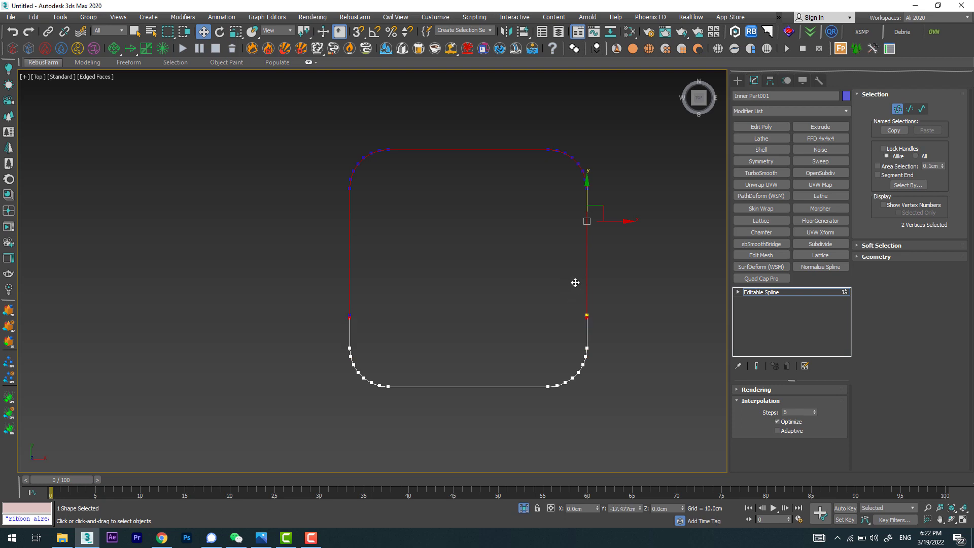
Enable snapping and reselect the original Inner Part's top rounded spline.
scroll(586, 312, "up", 10)
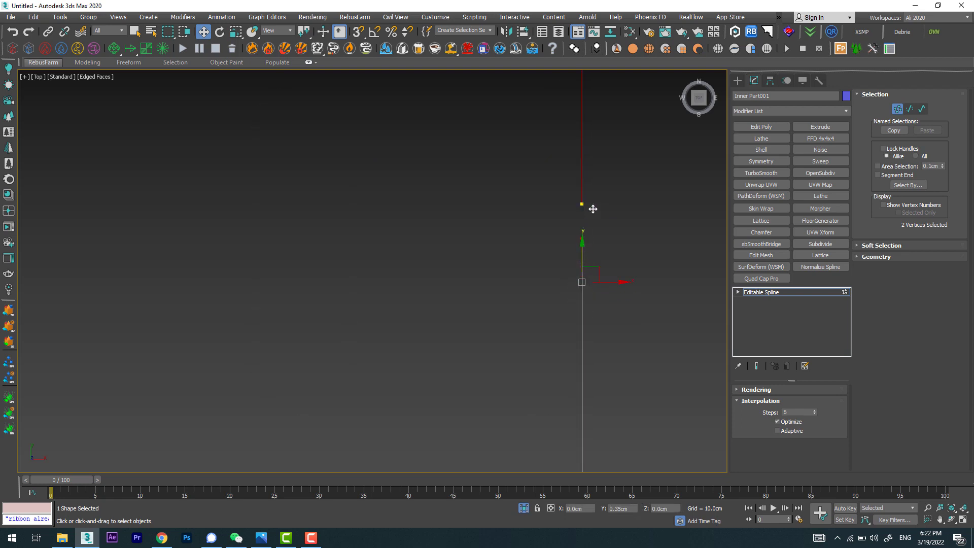
key("s")
scroll(578, 223, "down", 2)
scroll(569, 269, "down", 6)
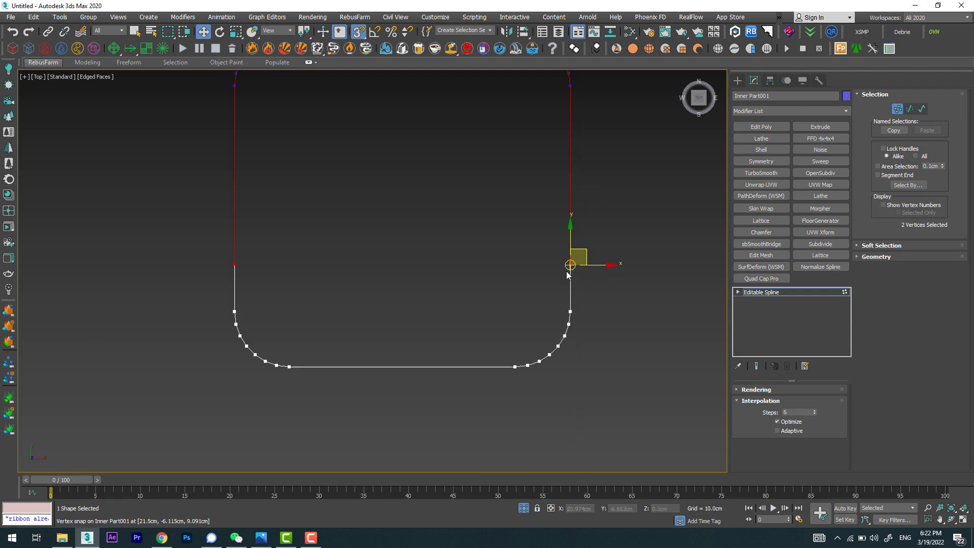
left_click(738, 80)
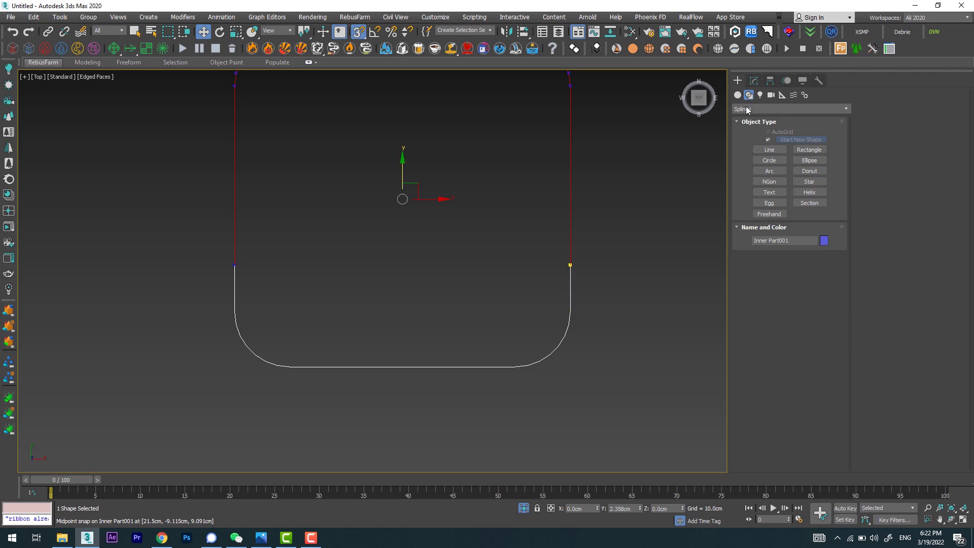
left_click(753, 80)
scroll(519, 292, "down", 4)
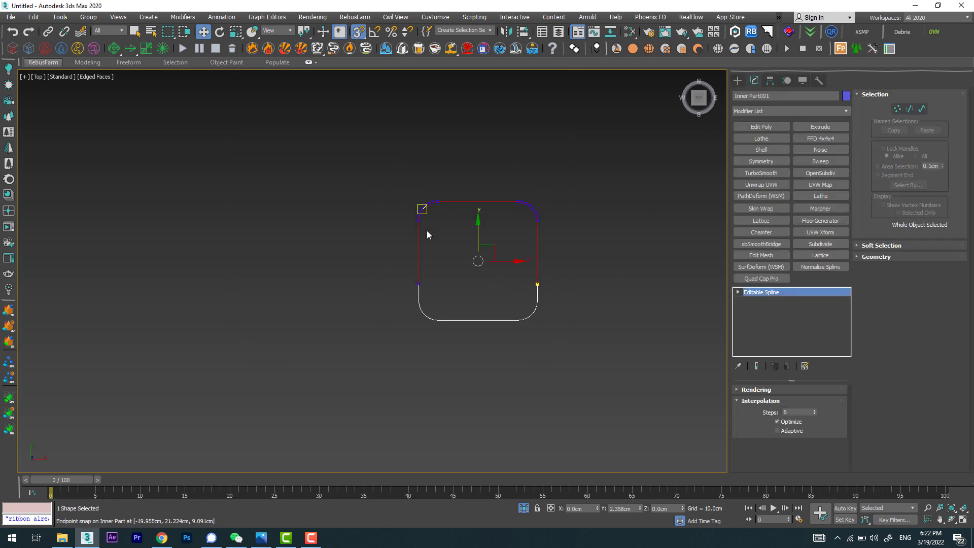
left_click(417, 244)
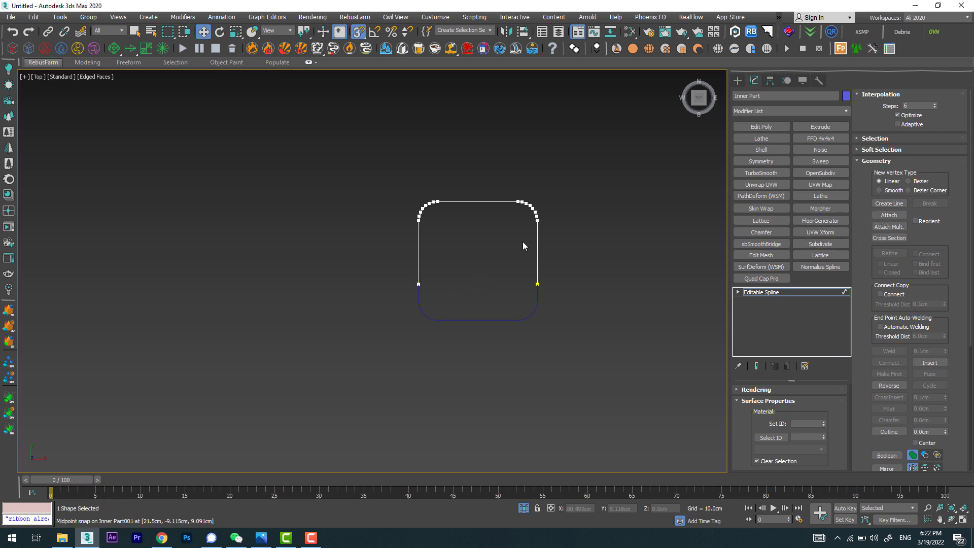
left_click(529, 223)
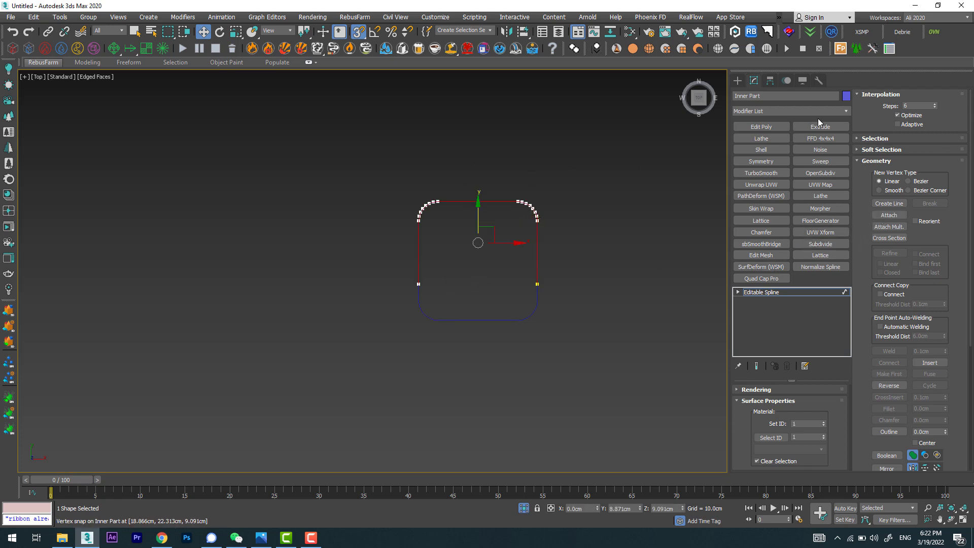
Attach the mirrored half into the Inner Part spline.
left_click(738, 80)
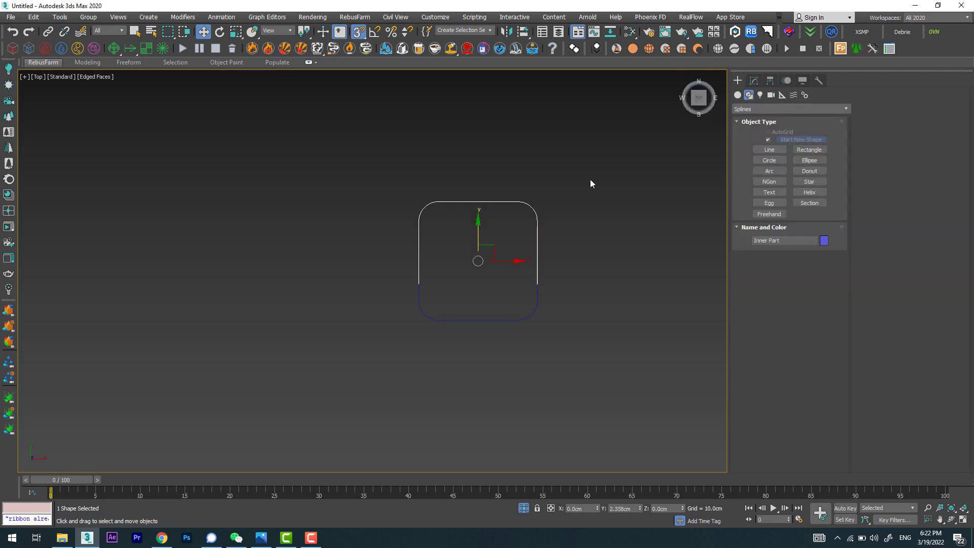
left_click(753, 81)
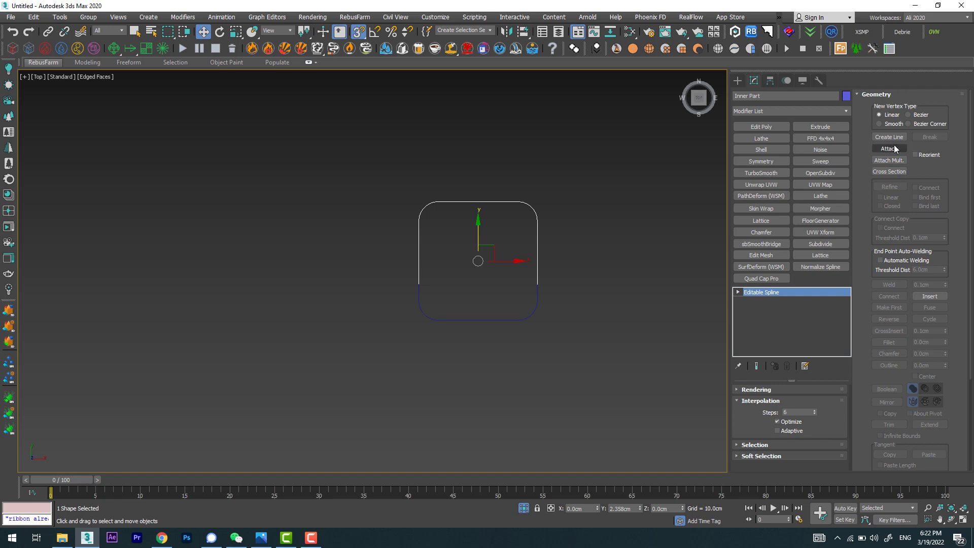
left_click(888, 148)
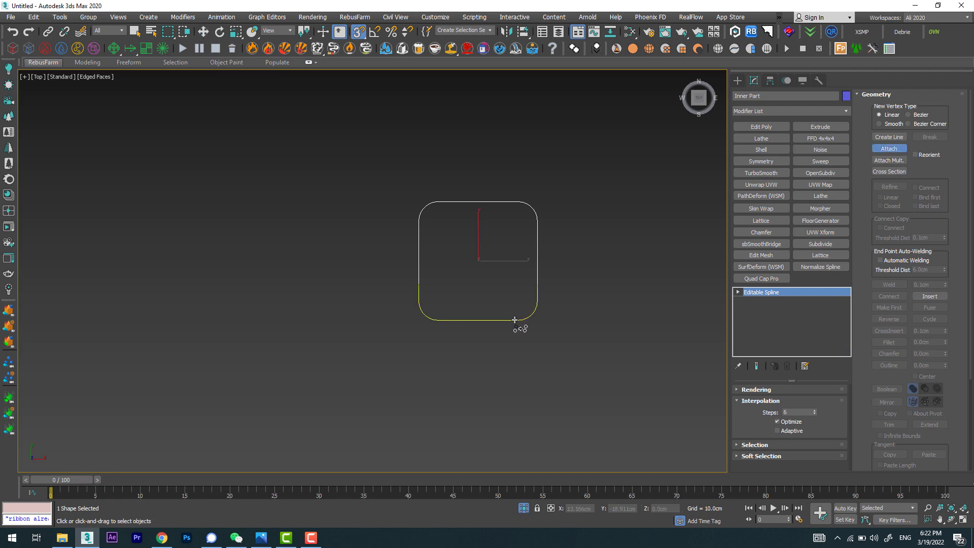
scroll(527, 284, "up", 5)
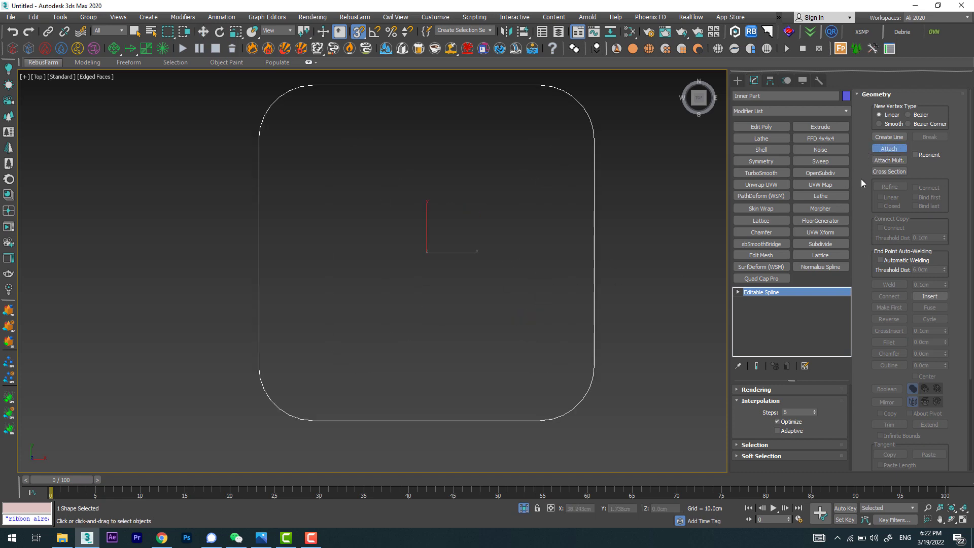
left_click(889, 149)
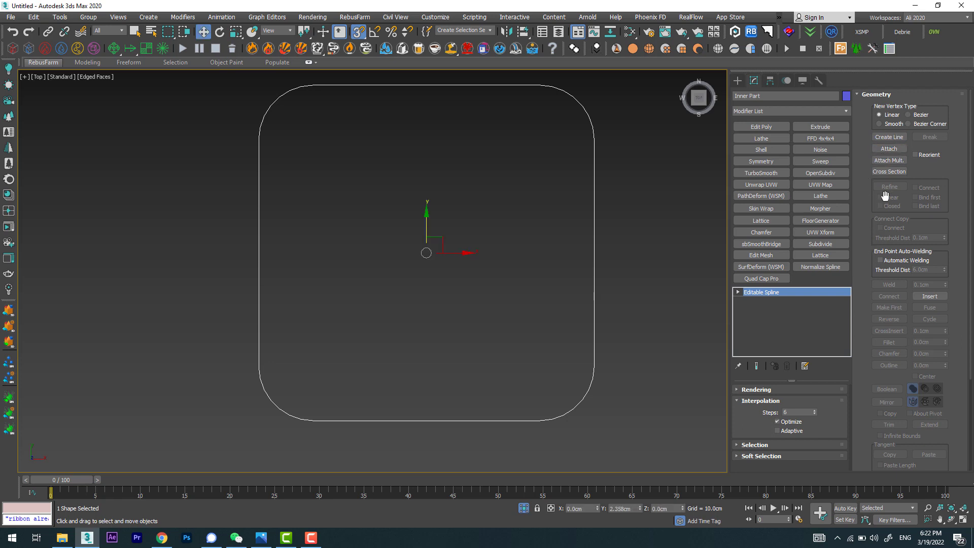
scroll(888, 267, "down", 3)
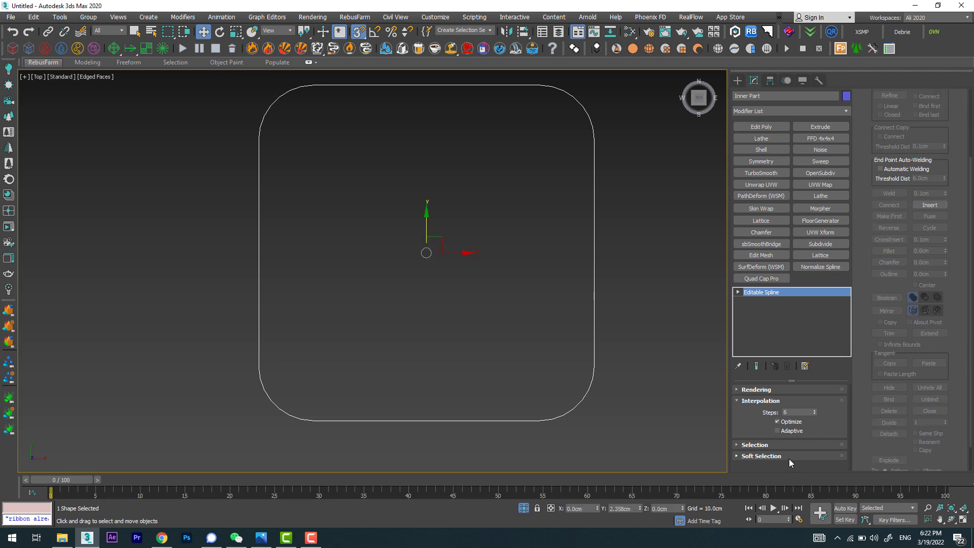
In Vertex mode, select the seam vertices and test-drag the right seam vertex.
left_click(783, 445)
scroll(867, 213, "up", 3)
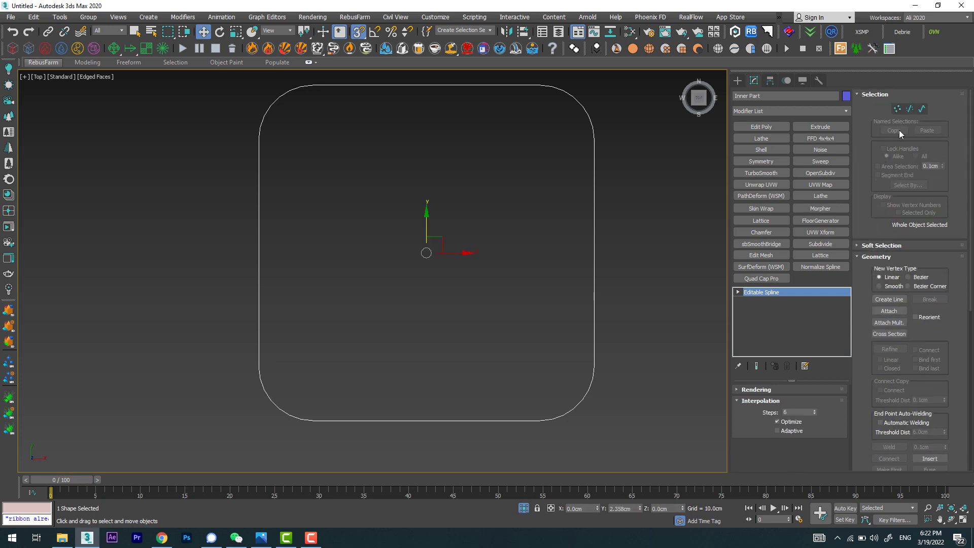
left_click(899, 110)
left_click_drag(206, 298, 653, 336)
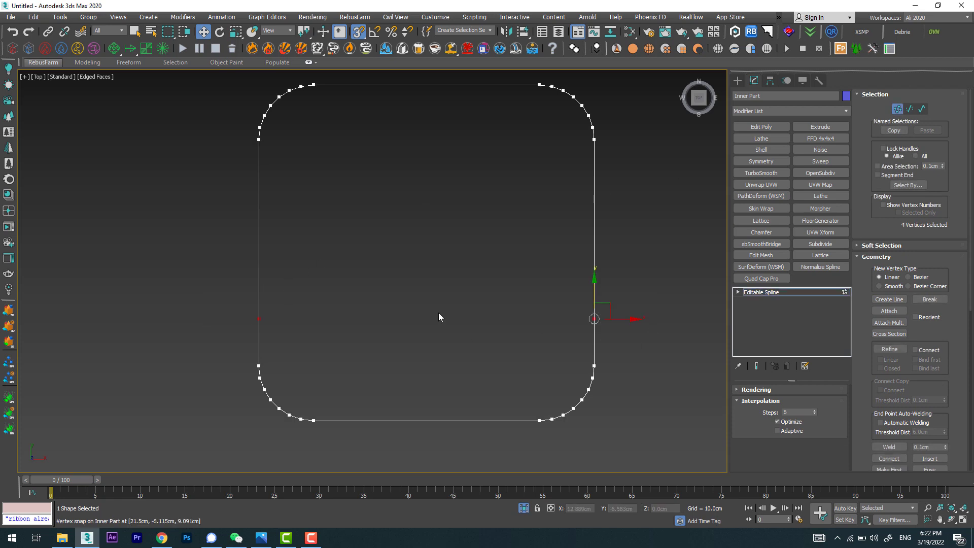
left_click(563, 332)
left_click(595, 319)
mouse_move(600, 311)
left_mouse_down()
mouse_move(661, 326)
mouse_move(647, 347)
left_mouse_up()
right_click(662, 325)
left_click(277, 324)
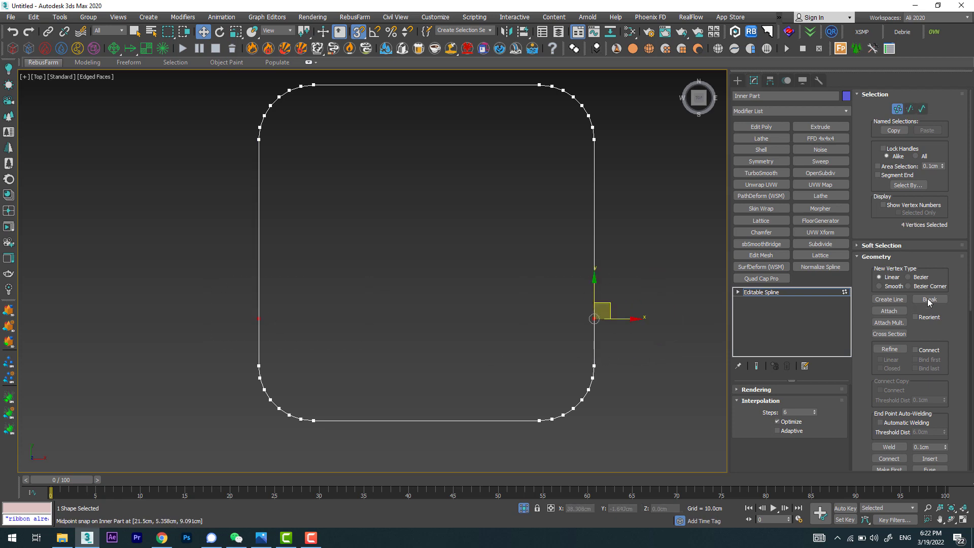
Weld the seam vertices and confirm the join holds by test-dragging a vertex.
scroll(910, 378, "down", 2)
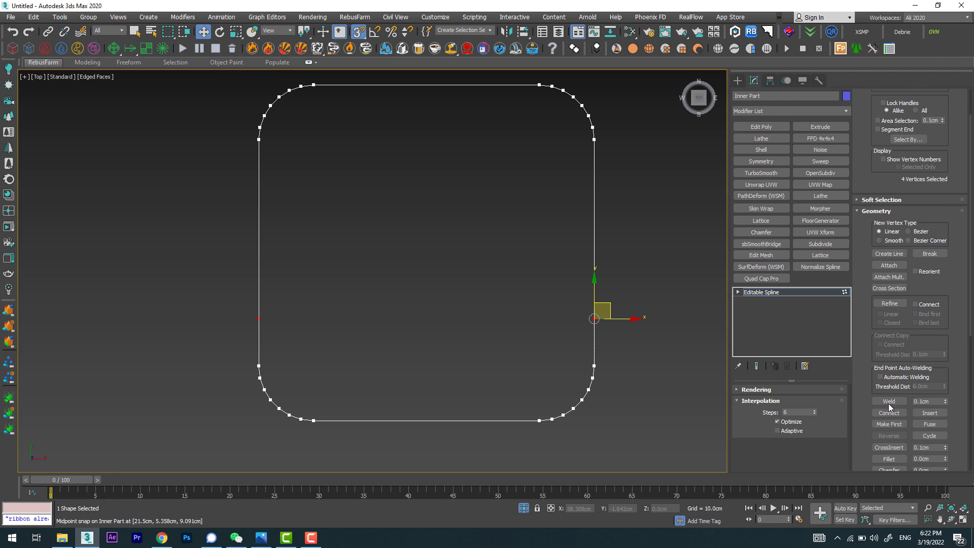
left_click(888, 402)
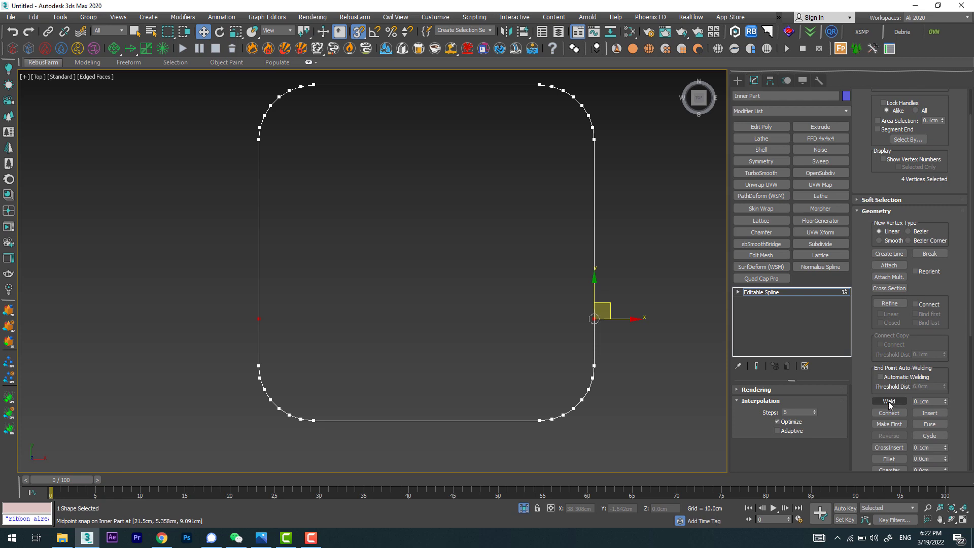
left_click(594, 318)
mouse_move(608, 307)
left_mouse_down()
mouse_move(688, 274)
mouse_move(684, 225)
left_mouse_up()
right_click(683, 225)
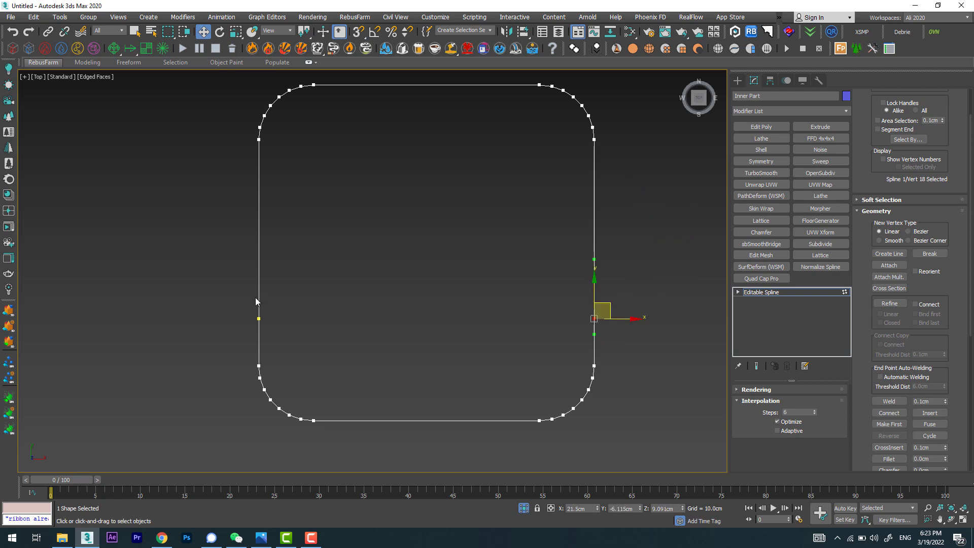
left_click(193, 284)
mouse_move(535, 322)
middle_mouse_down("alt")
mouse_move(488, 369)
mouse_move(512, 293)
middle_mouse_up("alt")
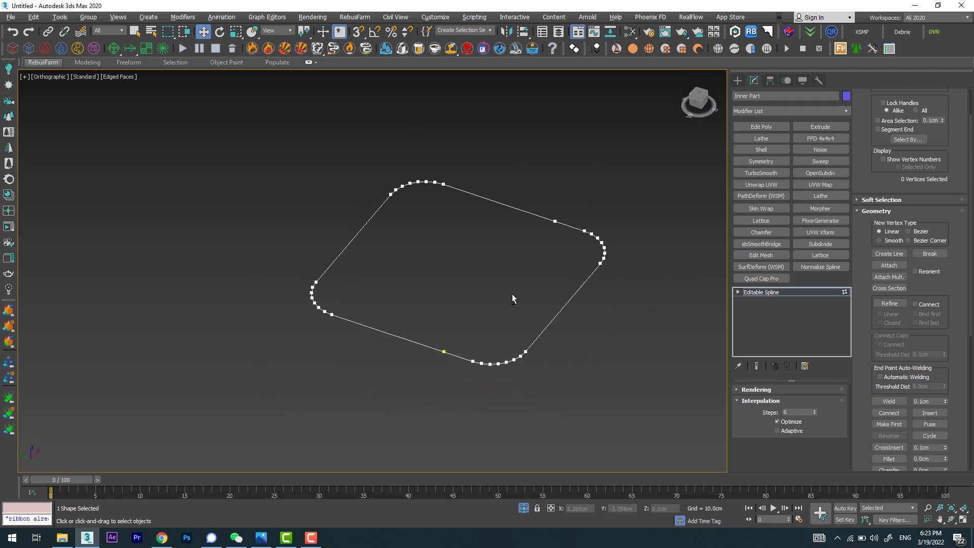
Bring the shell back into view and extrude the Inner Part outline into a 1 cm slab.
left_click(528, 507)
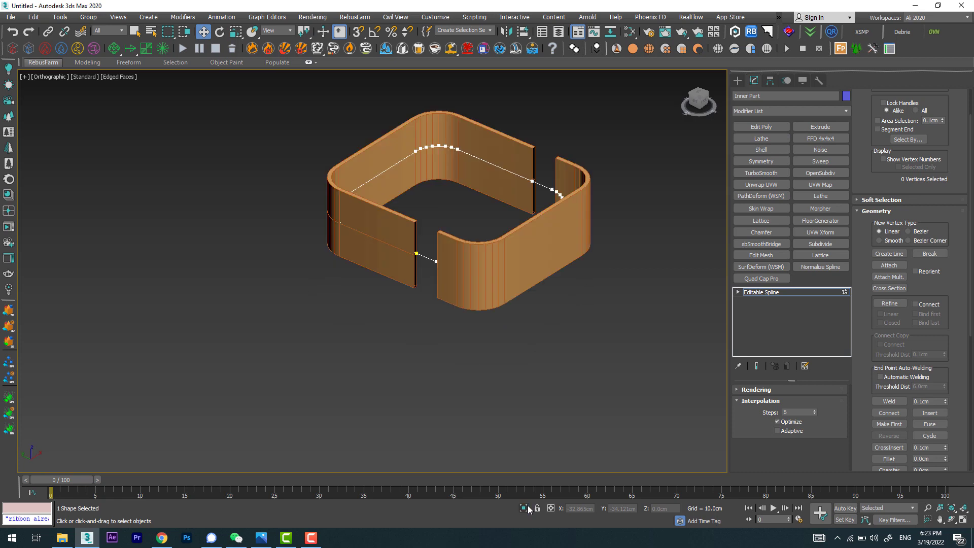
left_click(831, 130)
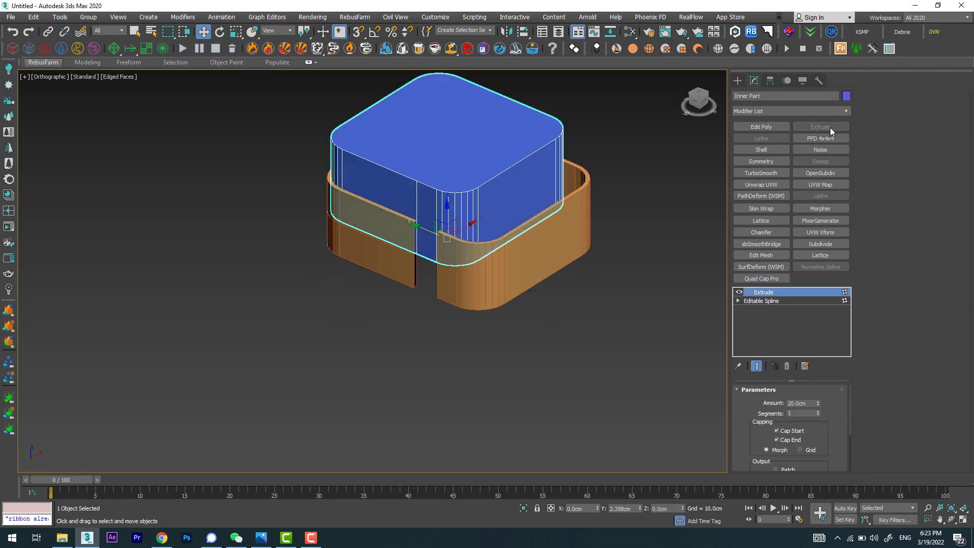
left_click_drag(787, 402, 794, 402)
type("201")
key("Return")
key("Return")
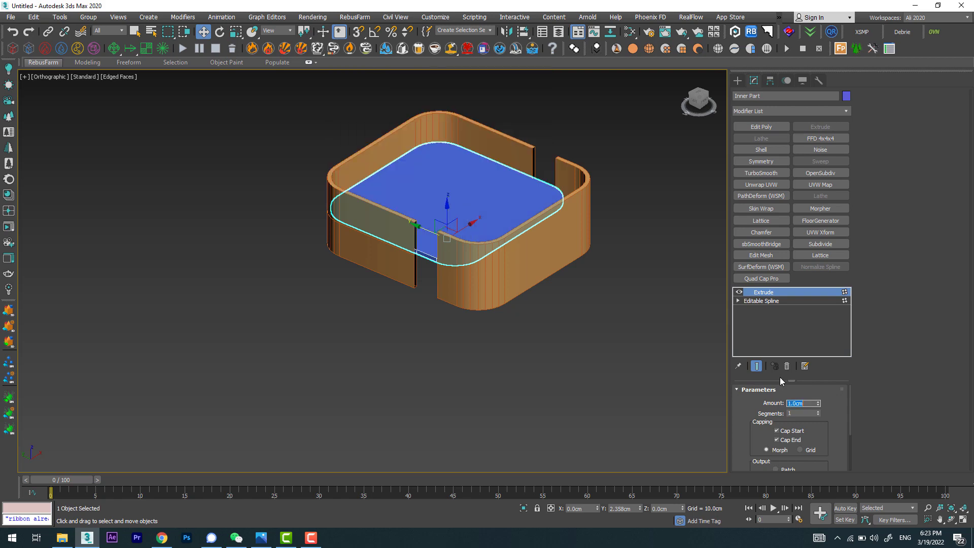
scroll(451, 211, "up", 3)
scroll(430, 246, "up", 3)
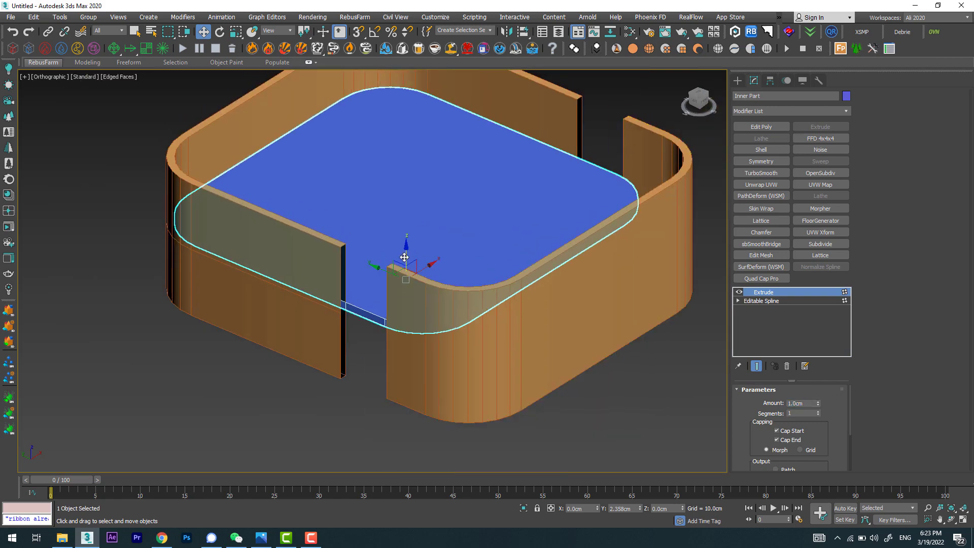
Raise the Inner Part slab to about Z 6.369 cm inside the shell, checking the reference photo.
left_click_drag(404, 257, 405, 225)
scroll(456, 216, "down", 5)
mouse_move(457, 215)
middle_mouse_down("alt")
mouse_move(539, 234)
mouse_move(554, 187)
mouse_move(328, 403)
middle_mouse_up("alt")
left_click(260, 537)
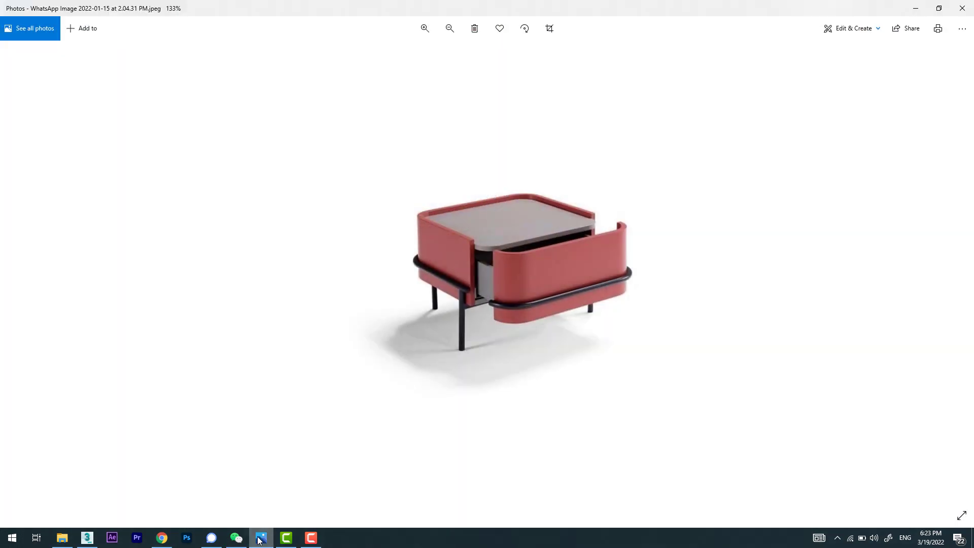
left_click(259, 538)
scroll(427, 170, "up", 5)
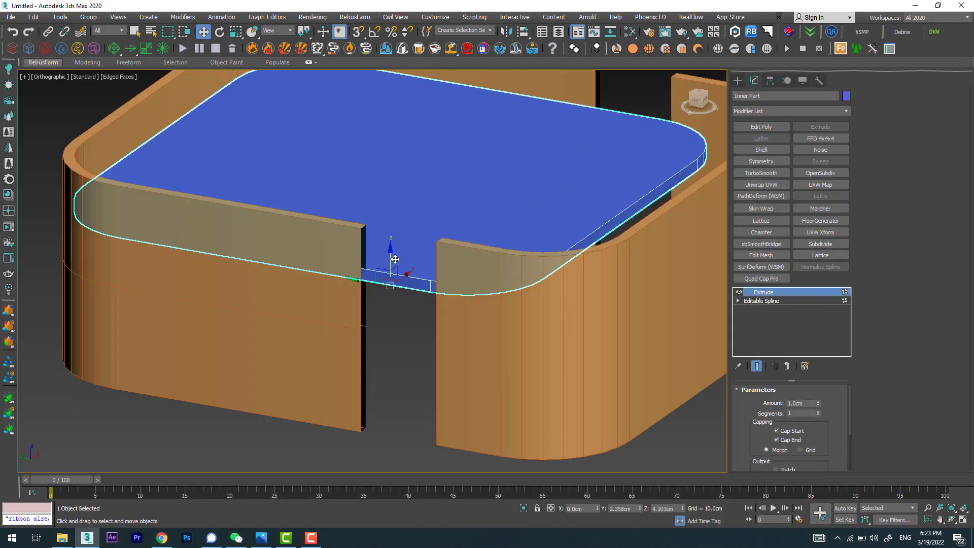
left_click_drag(394, 259, 405, 237)
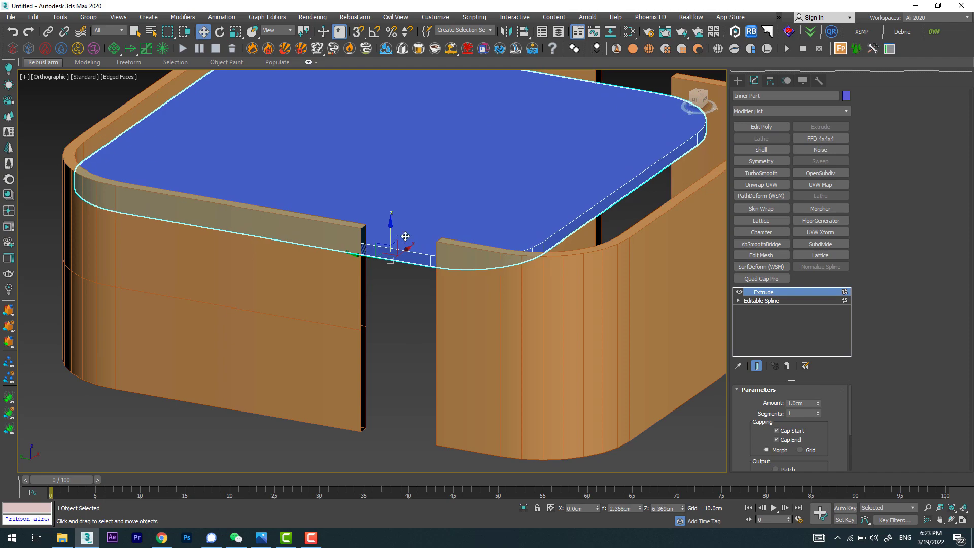
scroll(405, 236, "down", 5)
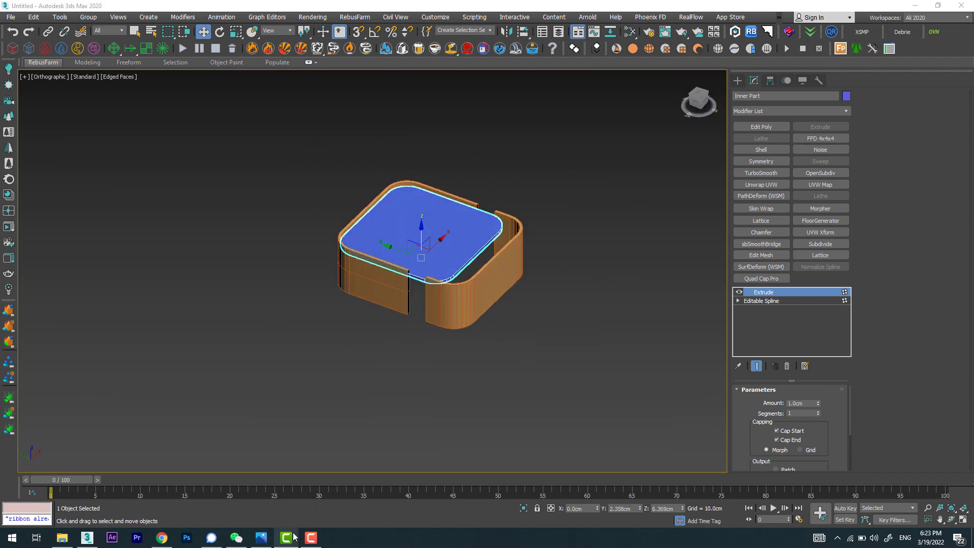
Recheck the red nightstand reference photo, then select the Back side wall in 3ds Max.
left_click(260, 537)
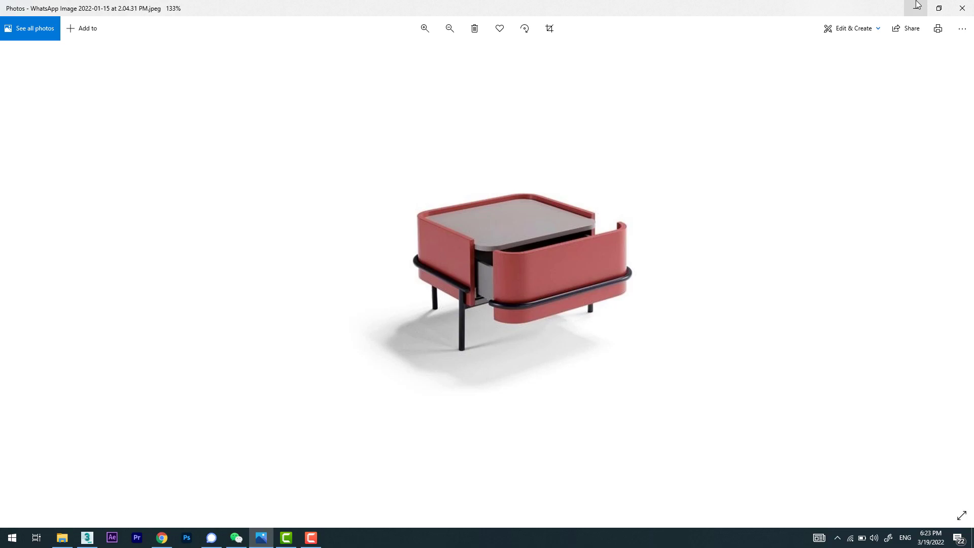
left_click(917, 6)
scroll(567, 200, "up", 5)
mouse_move(567, 200)
middle_mouse_down("alt")
mouse_move(495, 258)
mouse_move(432, 276)
mouse_move(459, 284)
middle_mouse_up("alt")
scroll(473, 266, "up", 3)
scroll(486, 269, "down", 3)
left_click(433, 276)
Isolate the Back side wall and orbit to view it from the front.
left_click(523, 508)
scroll(421, 302, "up", 3)
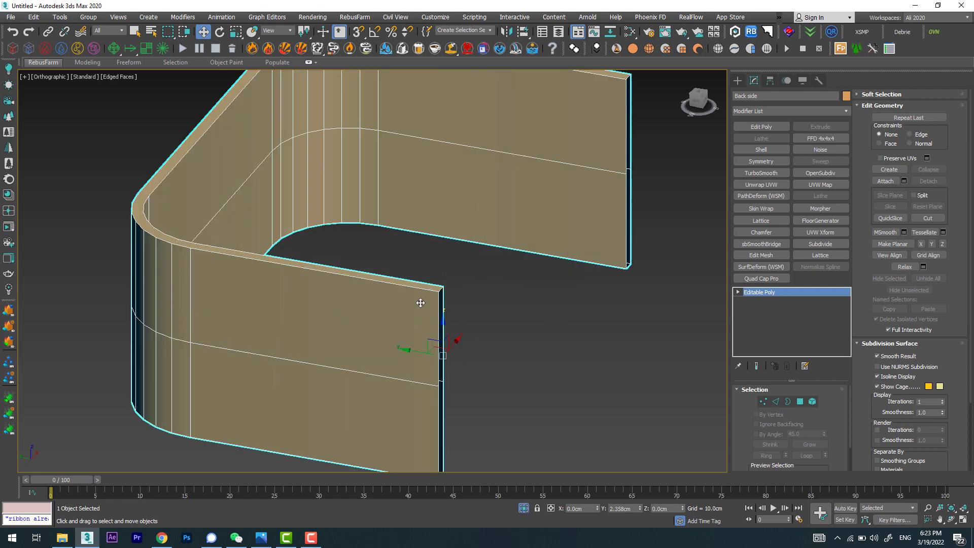
scroll(456, 319, "down", 3)
scroll(614, 218, "up", 3)
scroll(614, 217, "down", 3)
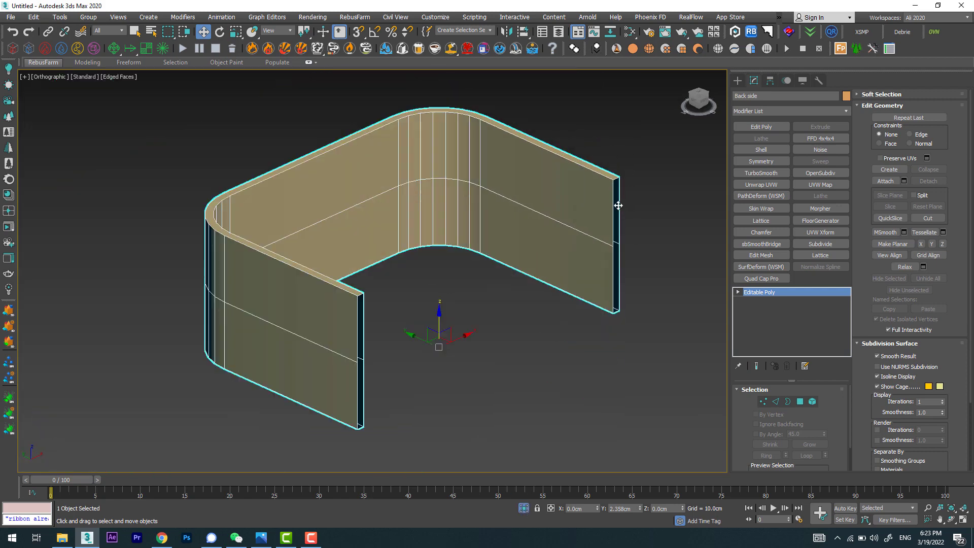
mouse_move(615, 201)
middle_mouse_down("alt")
mouse_move(524, 206)
mouse_move(481, 233)
mouse_move(486, 243)
mouse_move(489, 235)
mouse_move(511, 246)
mouse_move(554, 224)
middle_mouse_up("alt")
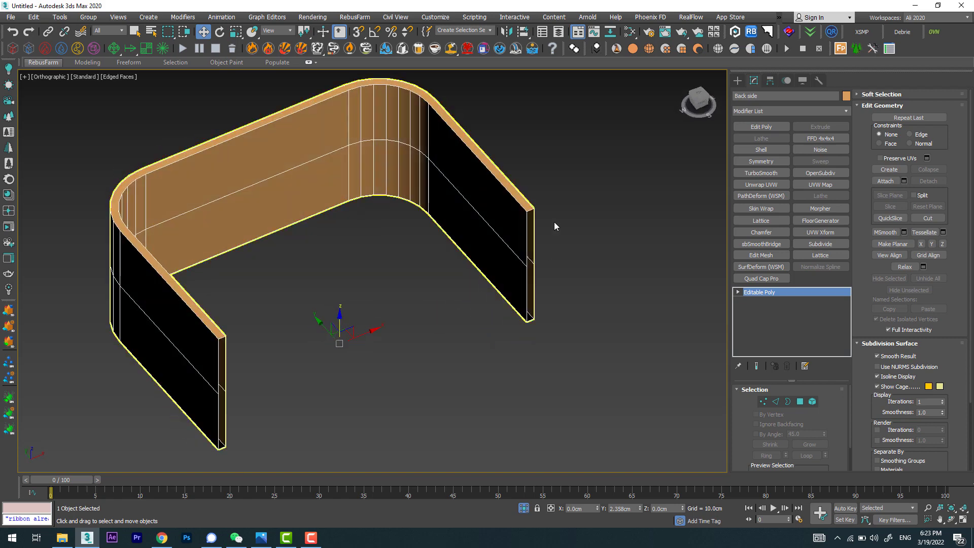
Cap the open borders at both arm ends of the Back side wall and inspect the result.
left_click(788, 402)
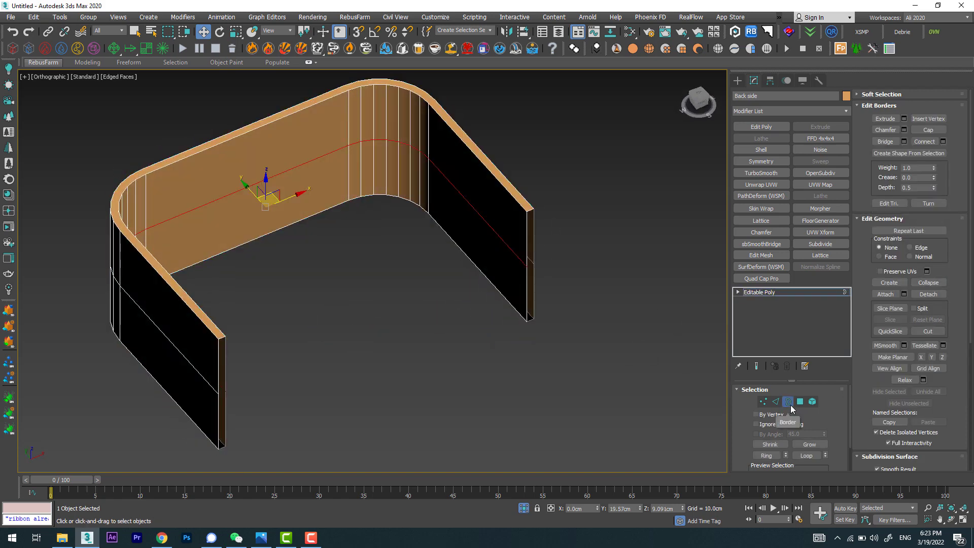
left_click_drag(634, 268, 489, 274)
left_click(943, 130)
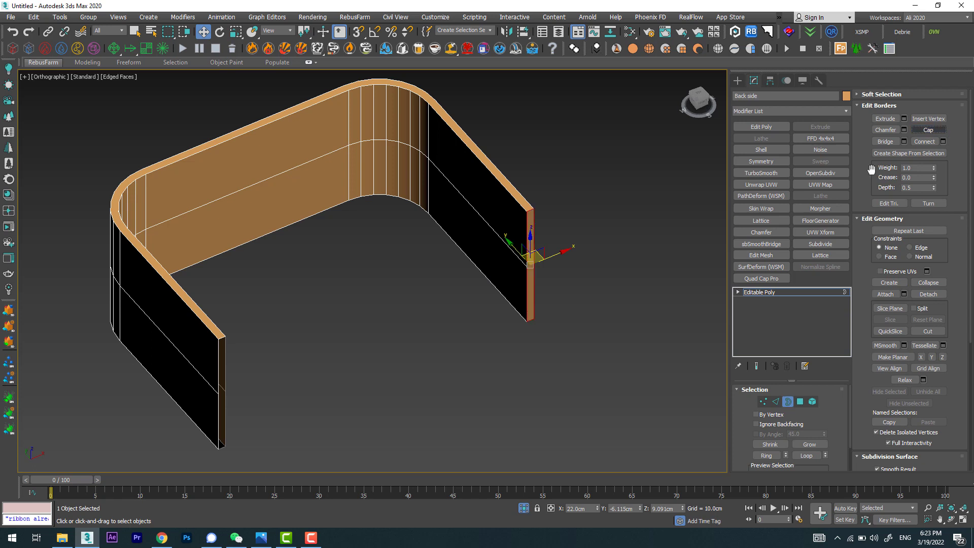
middle_click_drag(373, 375, 384, 339, "alt")
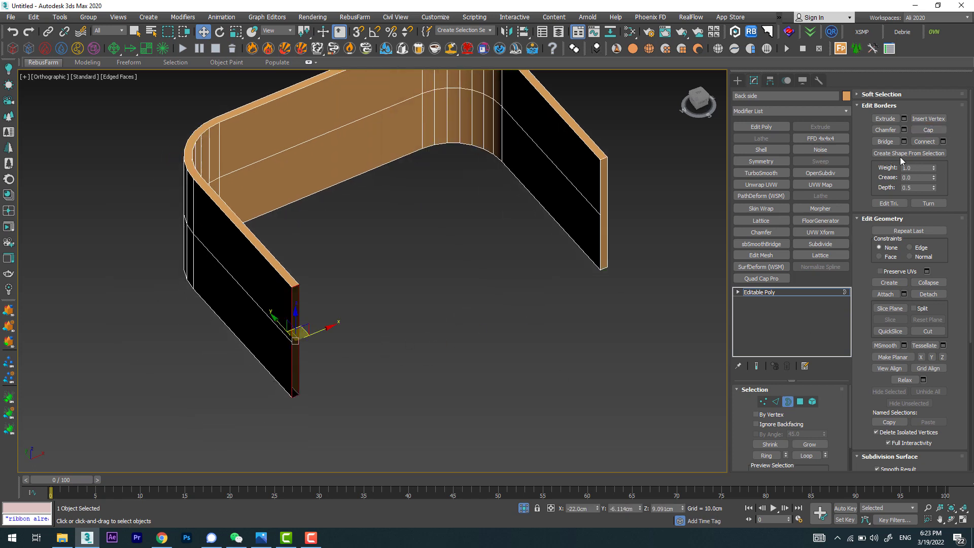
left_click(933, 129)
scroll(421, 305, "down", 4)
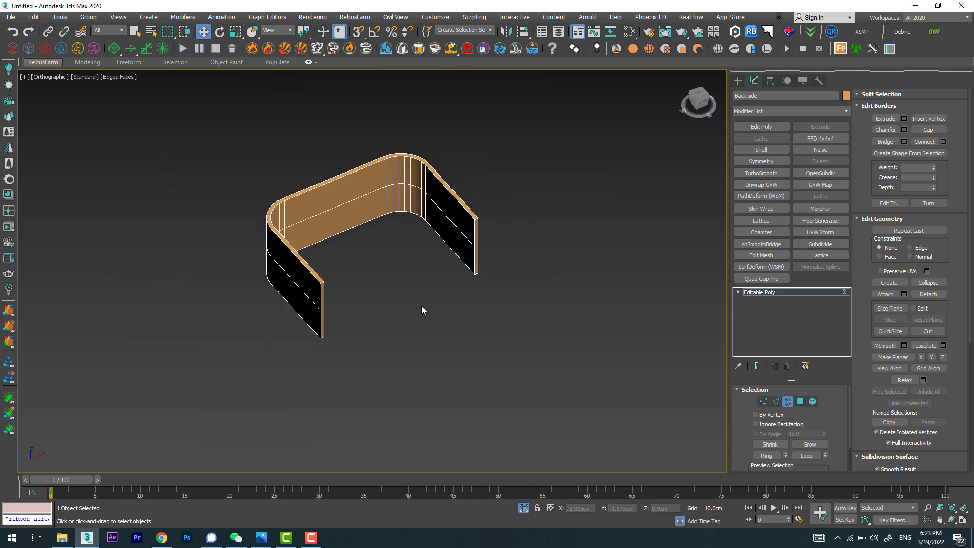
mouse_move(421, 305)
middle_mouse_down("alt")
mouse_move(296, 292)
mouse_move(402, 303)
mouse_move(364, 298)
middle_mouse_up("alt")
scroll(460, 316, "up", 5)
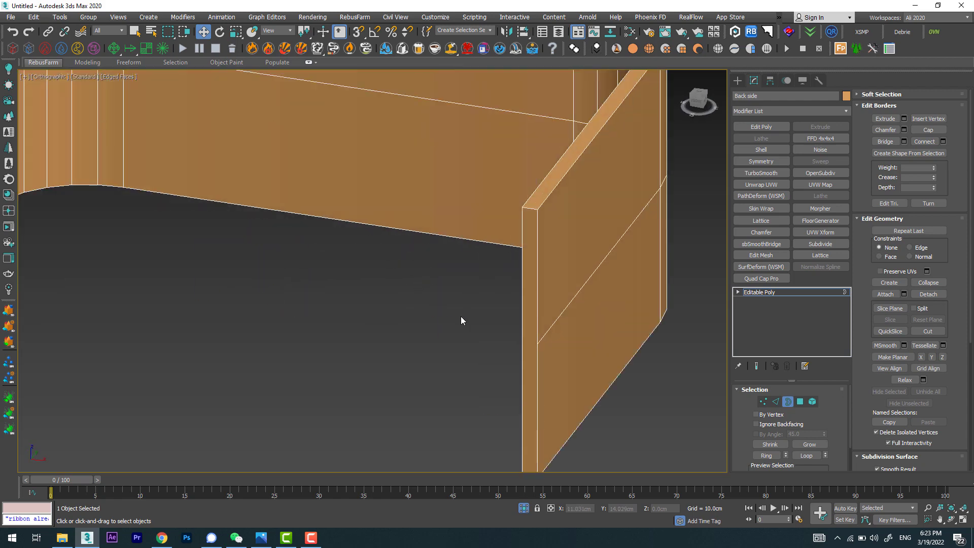
scroll(489, 340, "down", 3)
middle_click_drag(507, 406, 435, 324, "alt")
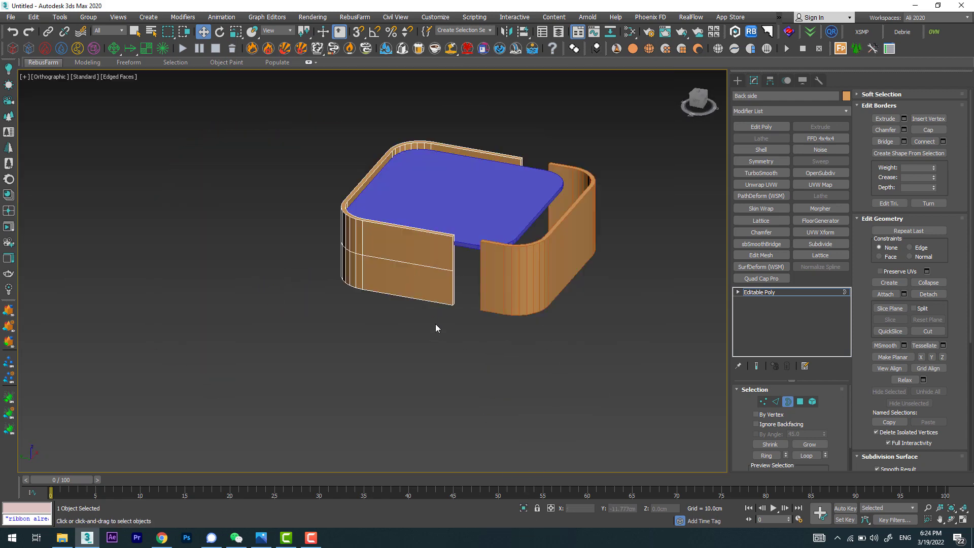
scroll(509, 341, "down", 4)
scroll(446, 305, "up", 6)
Isolate Rectangle001, cap its open borders in Border mode, then recheck the reference photo.
left_click(737, 80)
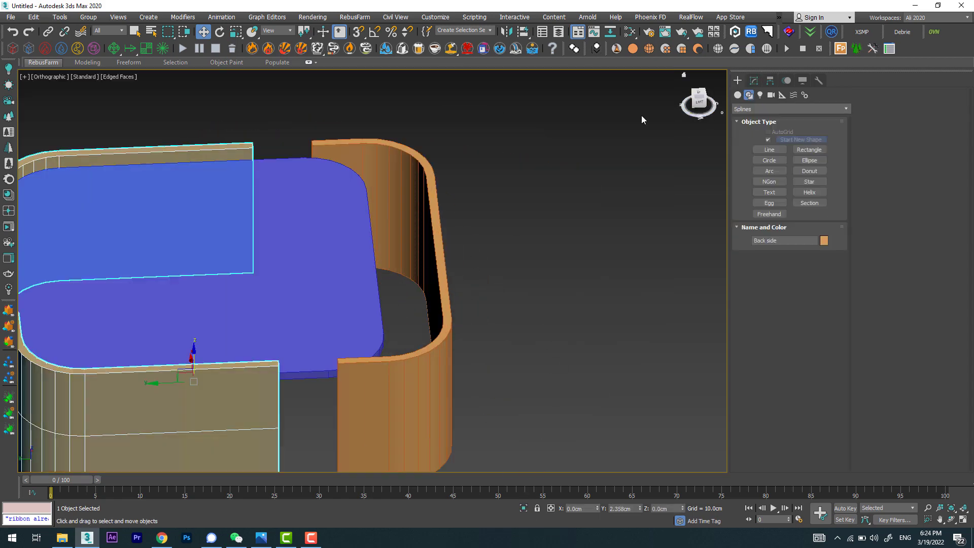
left_click(522, 507)
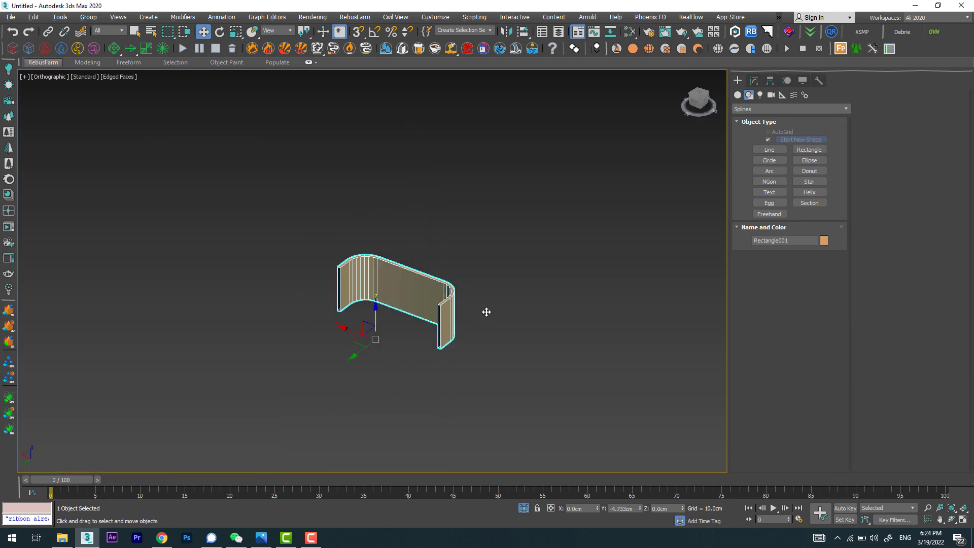
left_click(753, 81)
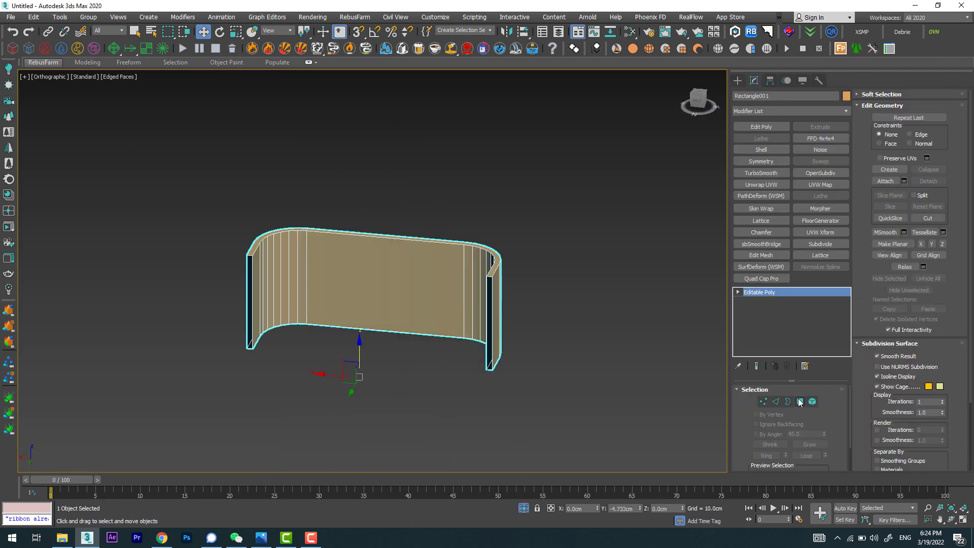
key("3")
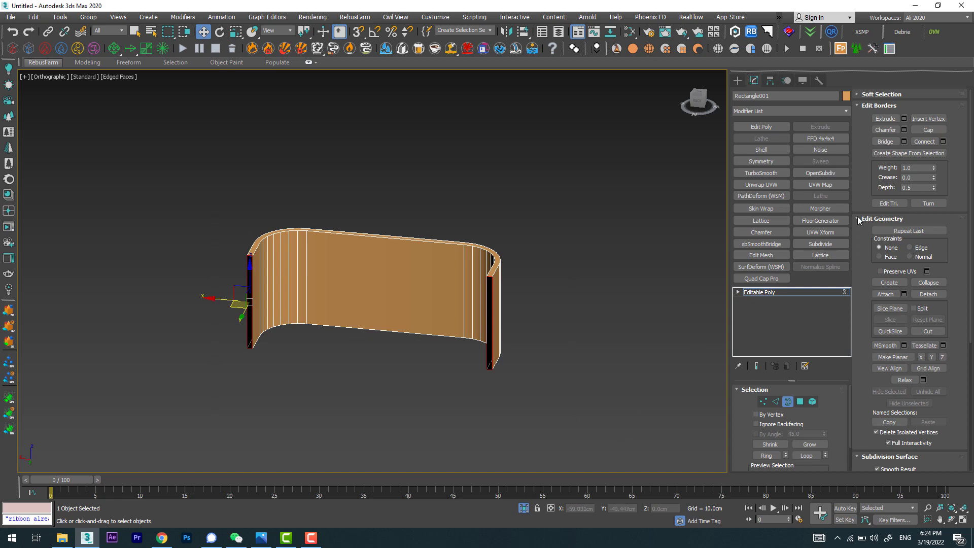
left_click(935, 131)
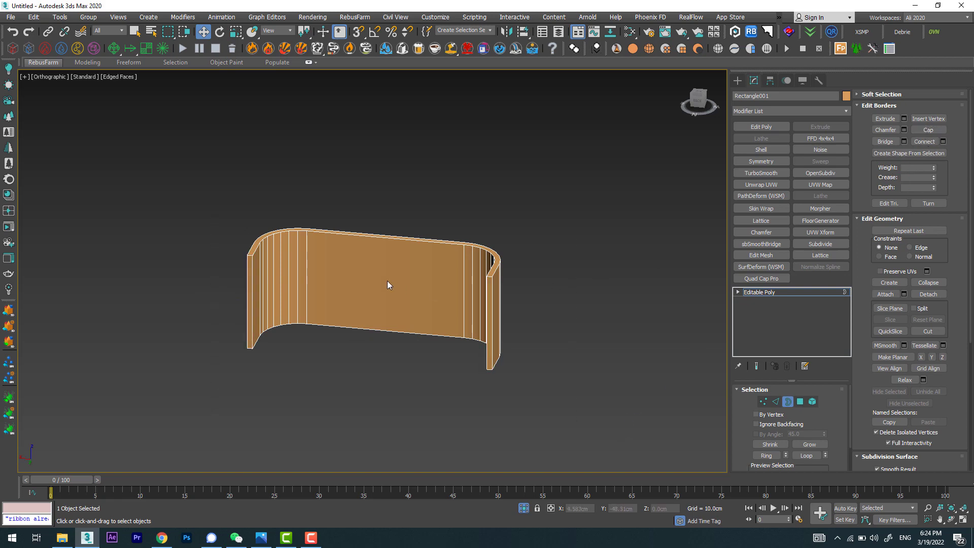
mouse_move(387, 281)
middle_mouse_down("alt")
mouse_move(539, 291)
mouse_move(504, 517)
mouse_move(481, 245)
mouse_move(422, 299)
mouse_move(401, 375)
middle_mouse_up("alt")
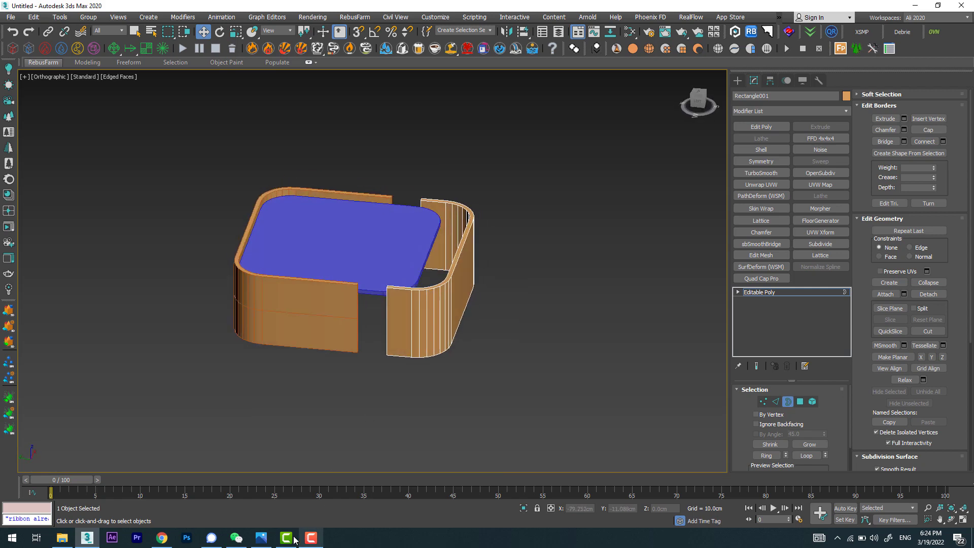
left_click(261, 538)
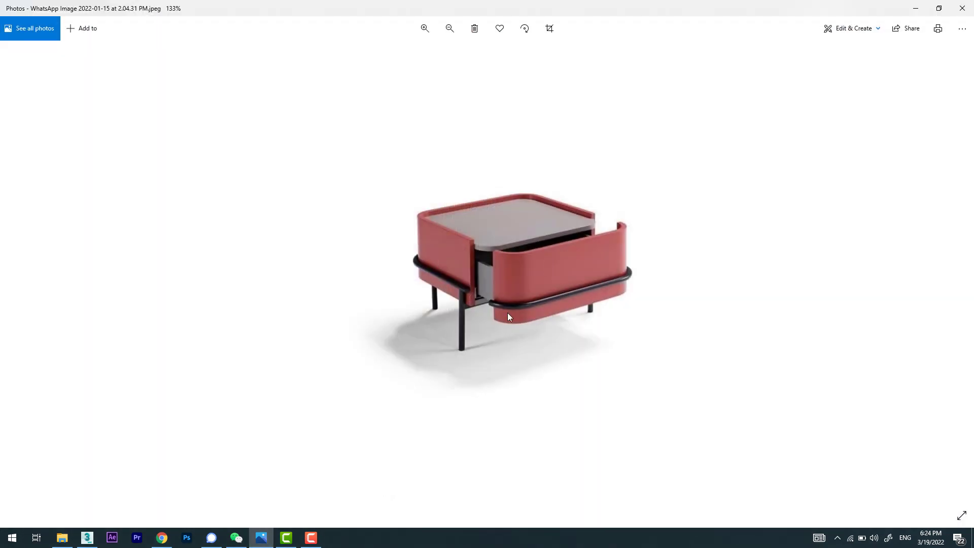
left_click(917, 8)
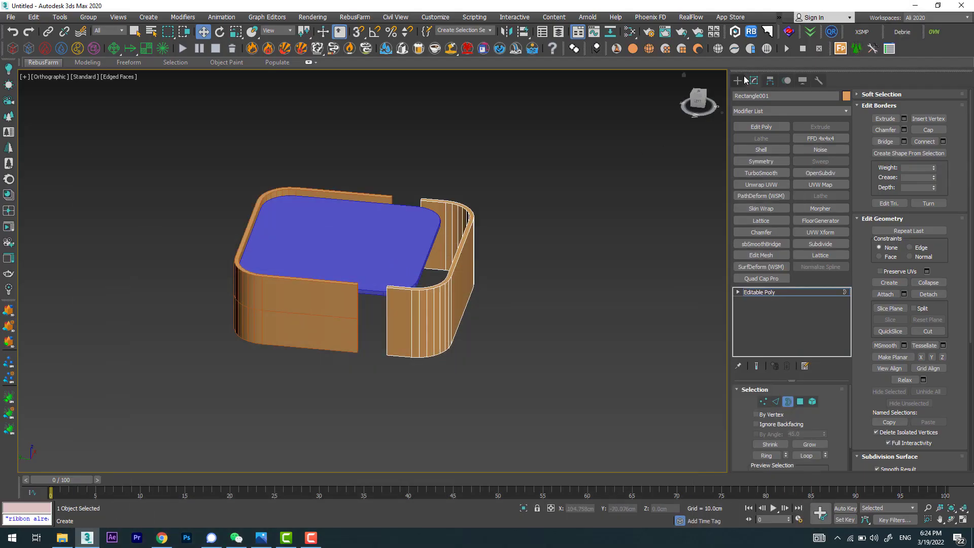
Drag a copy of the Inner Part lower to create Inner Part001.
left_click(737, 81)
left_click(350, 244)
scroll(341, 272, "up", 2)
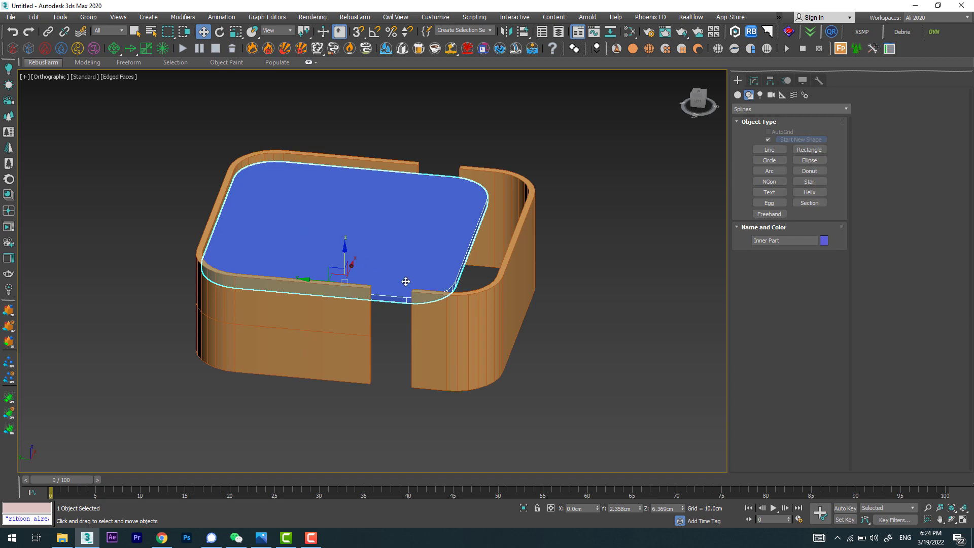
middle_click_drag(406, 281, 374, 278, "alt")
left_click_drag(345, 254, 344, 284, "shift")
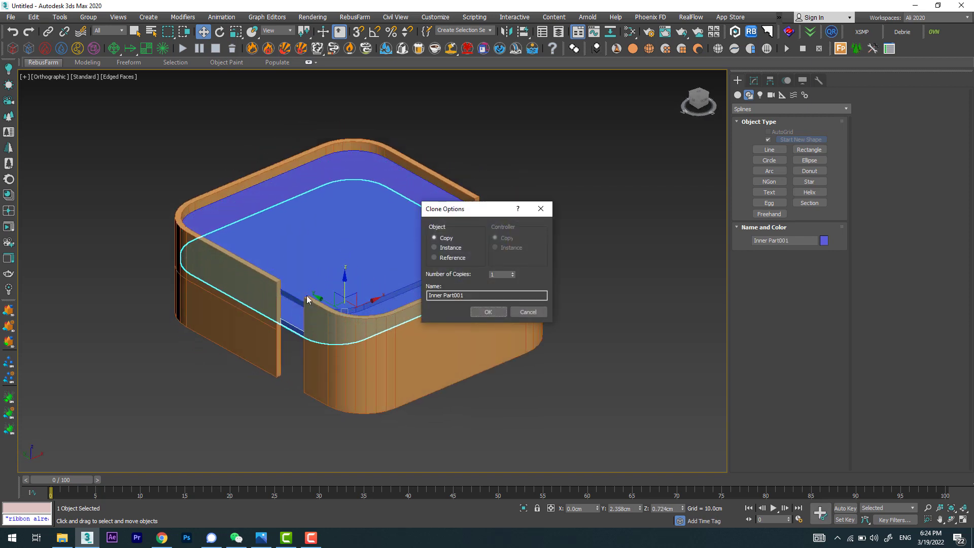
left_click(483, 312)
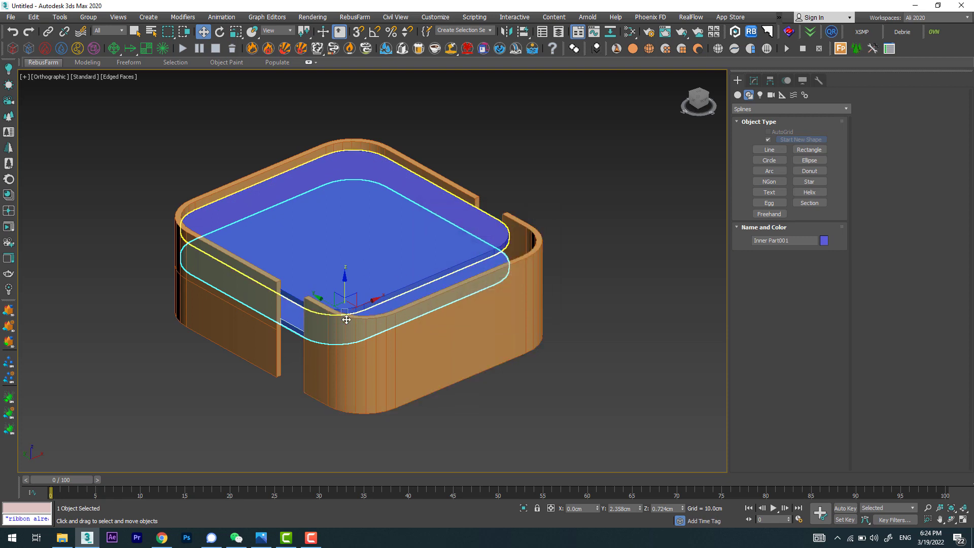
Isolate Inner Part001 and increase its extrusion depth step by step to 10 cm.
left_click(524, 509)
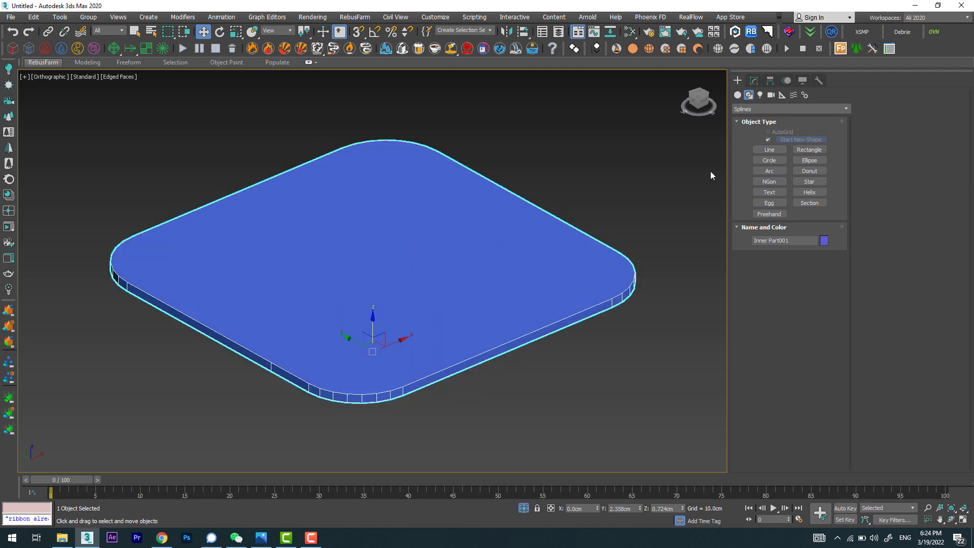
left_click(753, 82)
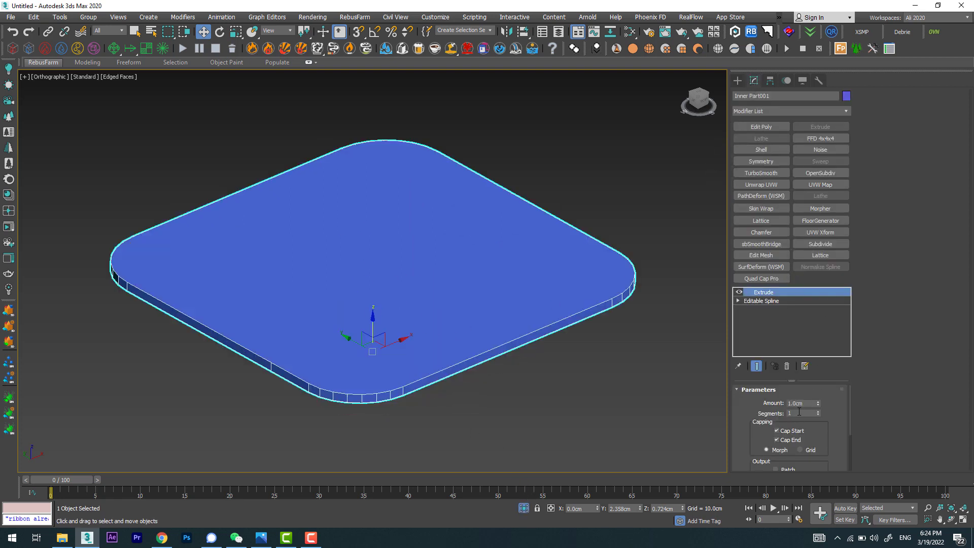
type("5")
key("Return")
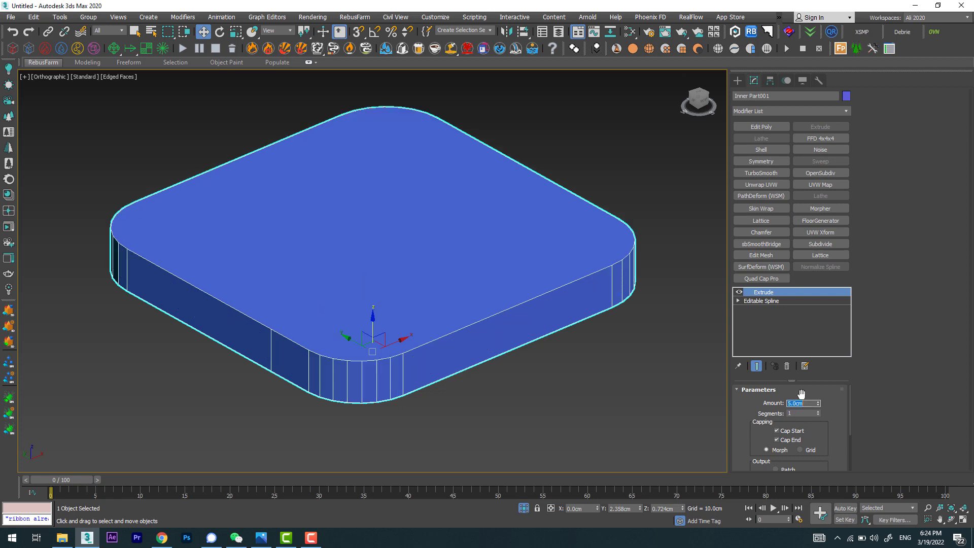
type("6")
key("Return")
type("7")
key("Return")
type("8")
key("Return")
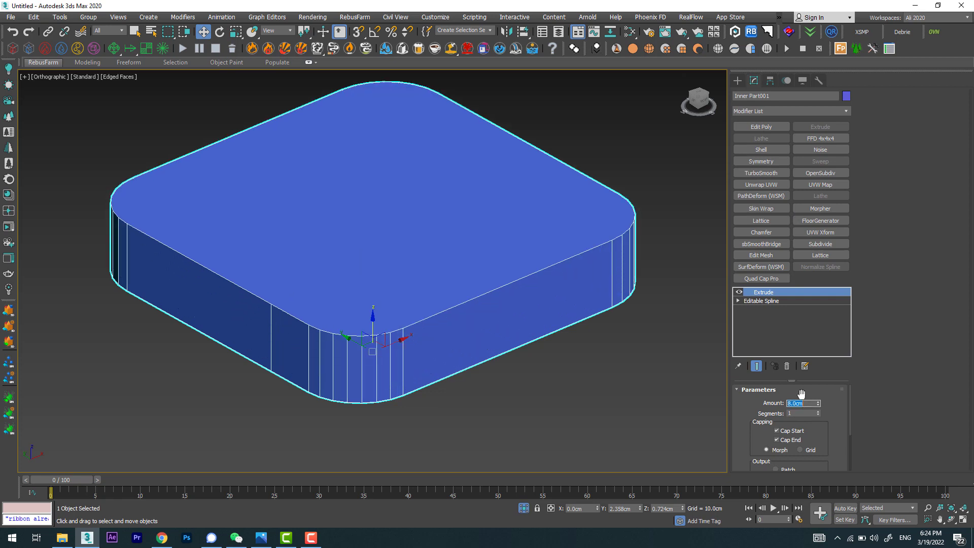
type("0")
key("Return")
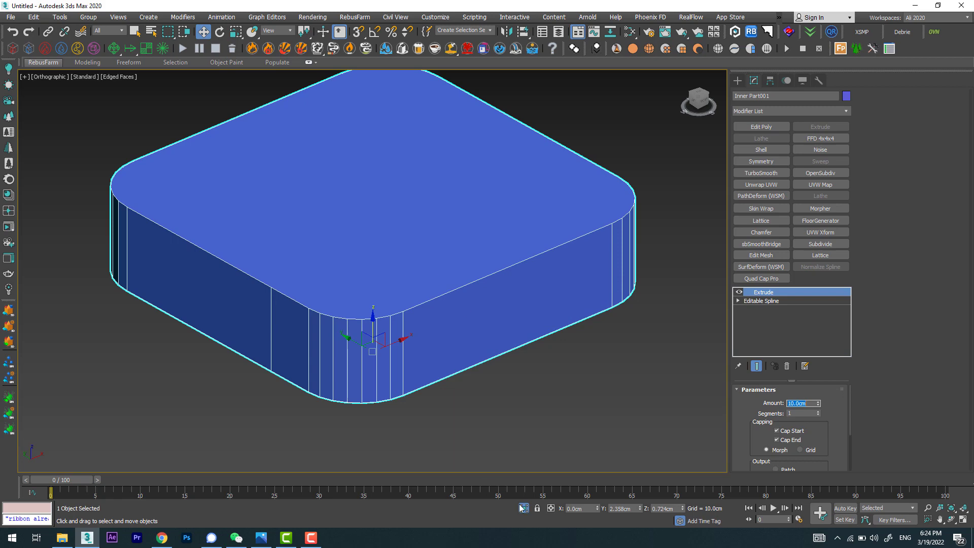
Lower Inner Part001 along Z into place inside the orange shell.
left_click(521, 507)
scroll(353, 285, "down", 3)
scroll(353, 286, "up", 4)
scroll(352, 285, "up", 1)
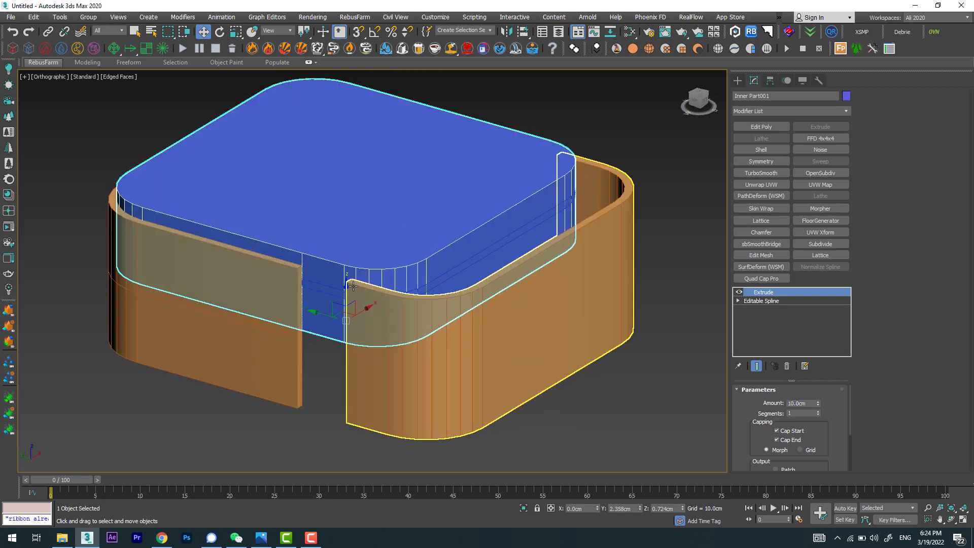
left_click_drag(353, 285, 326, 348)
middle_click_drag(326, 347, 278, 519, "alt")
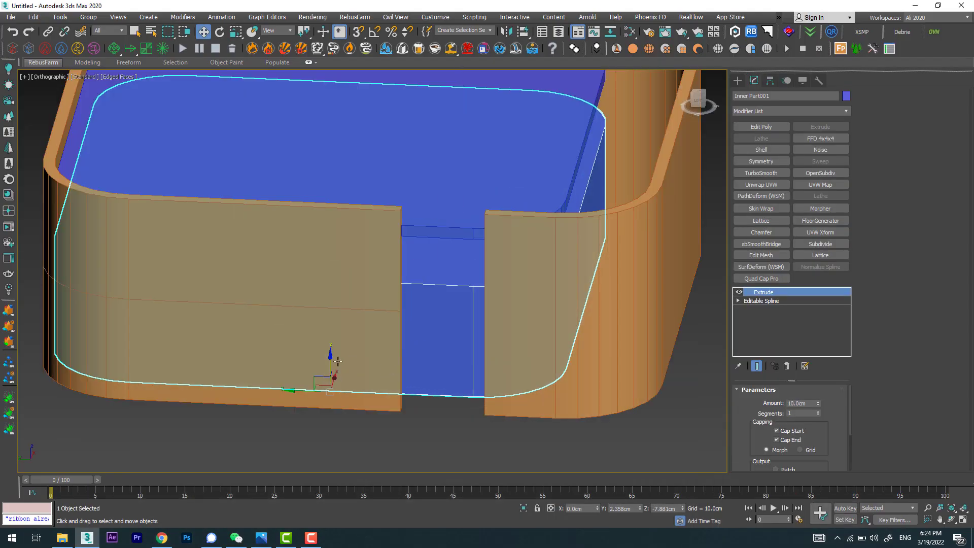
left_click_drag(330, 358, 330, 352)
scroll(332, 355, "down", 5)
mouse_move(413, 315)
middle_mouse_down("alt")
mouse_move(363, 354)
mouse_move(385, 354)
middle_mouse_up("alt")
Isolate Inner Part001 and add an Edit Poly modifier to it.
left_click(524, 507)
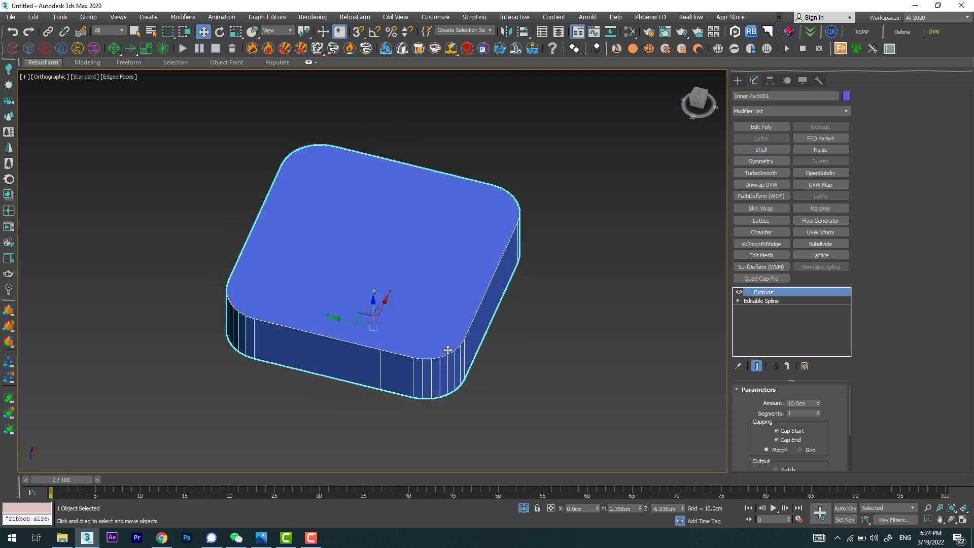
scroll(487, 298, "up", 2)
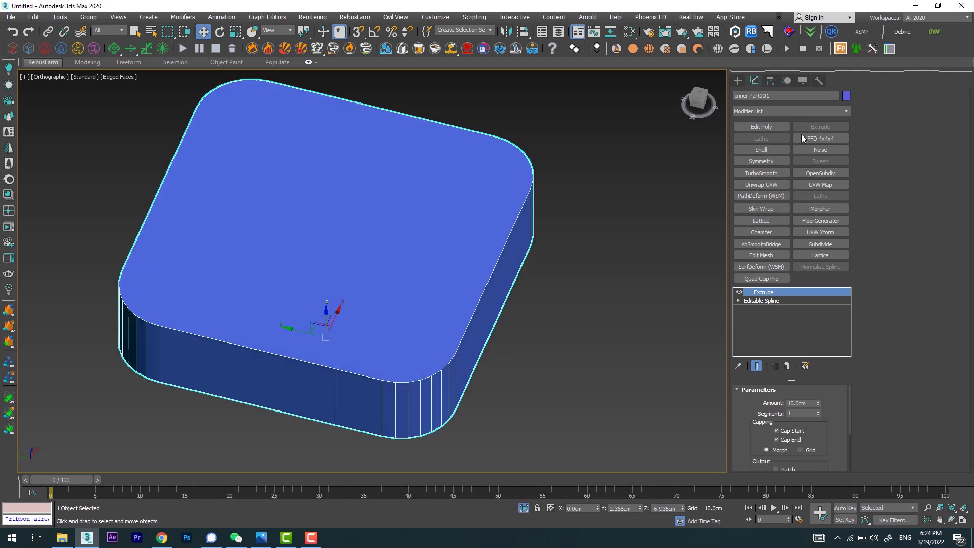
left_click(762, 130)
Select the top polygon and inset it to leave a thin rim.
left_click(920, 106)
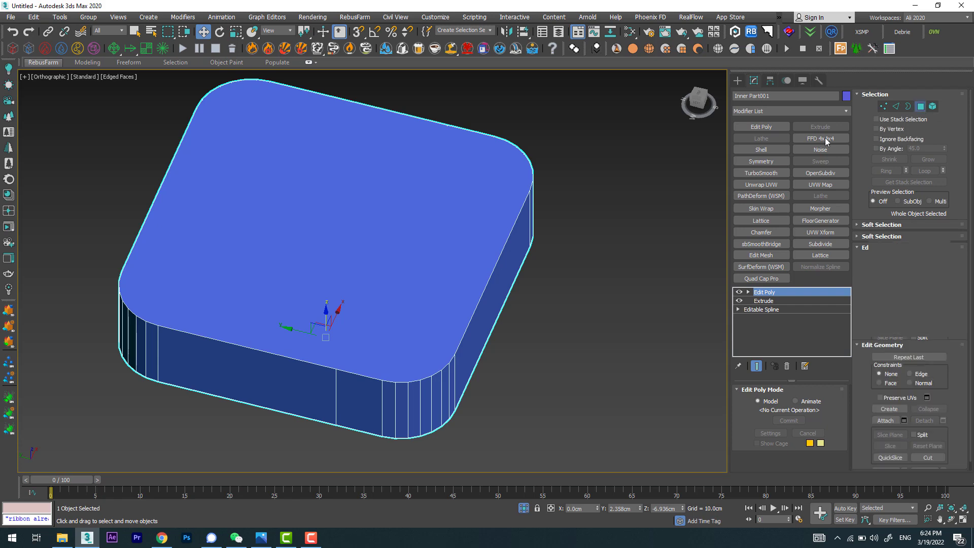
left_click(523, 194)
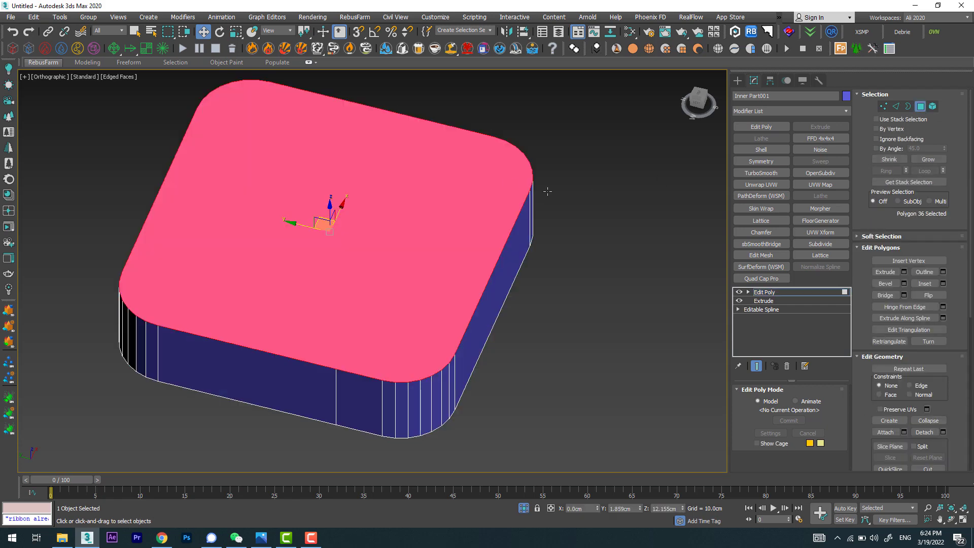
left_click(933, 284)
scroll(543, 211, "up", 3)
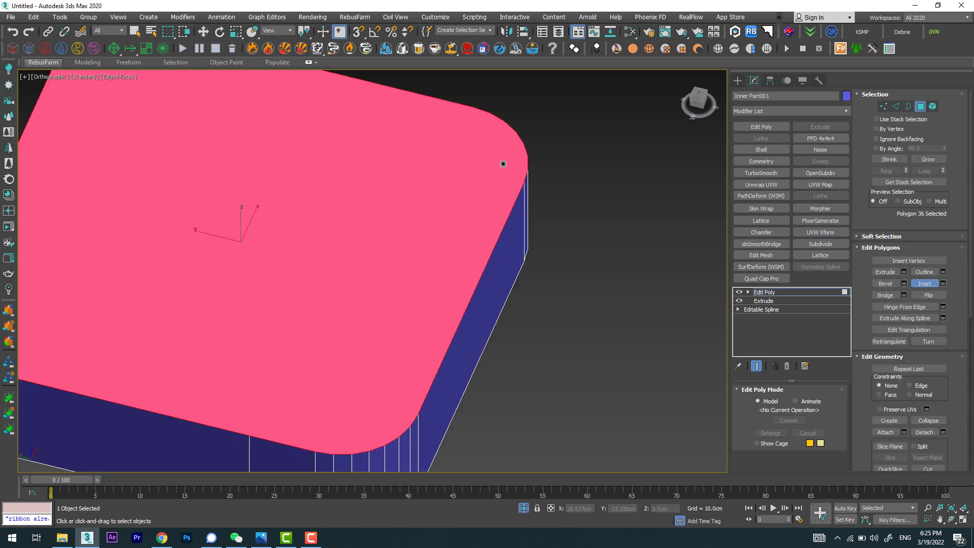
left_click_drag(502, 161, 500, 174)
right_click(500, 174)
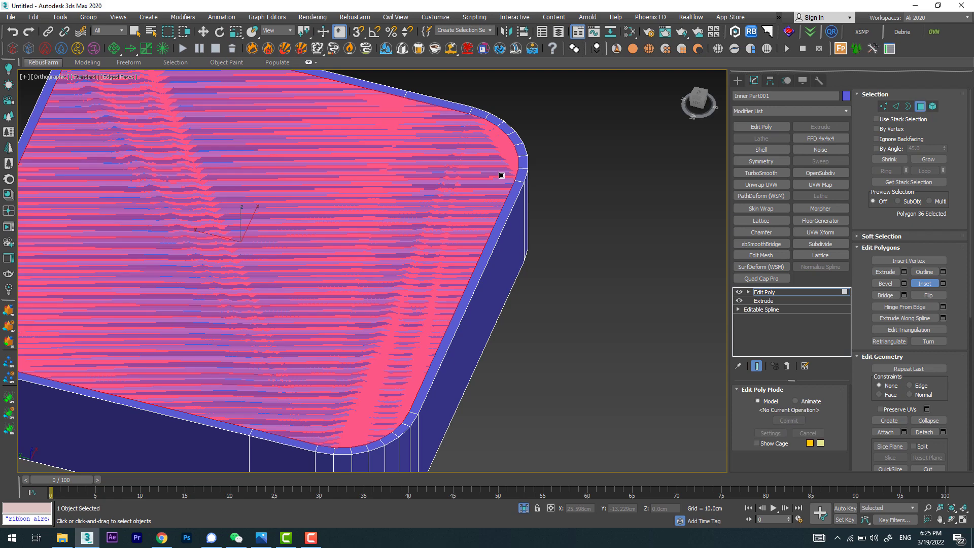
scroll(500, 174, "down", 5)
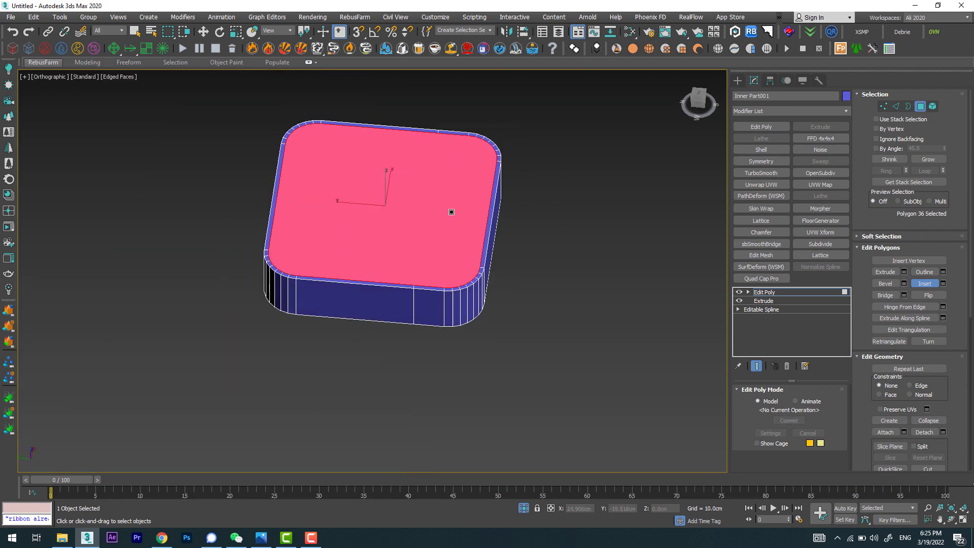
Extrude the inset face downward to hollow the tray, then deselect.
middle_click_drag(451, 211, 439, 246, "alt")
left_click(888, 272)
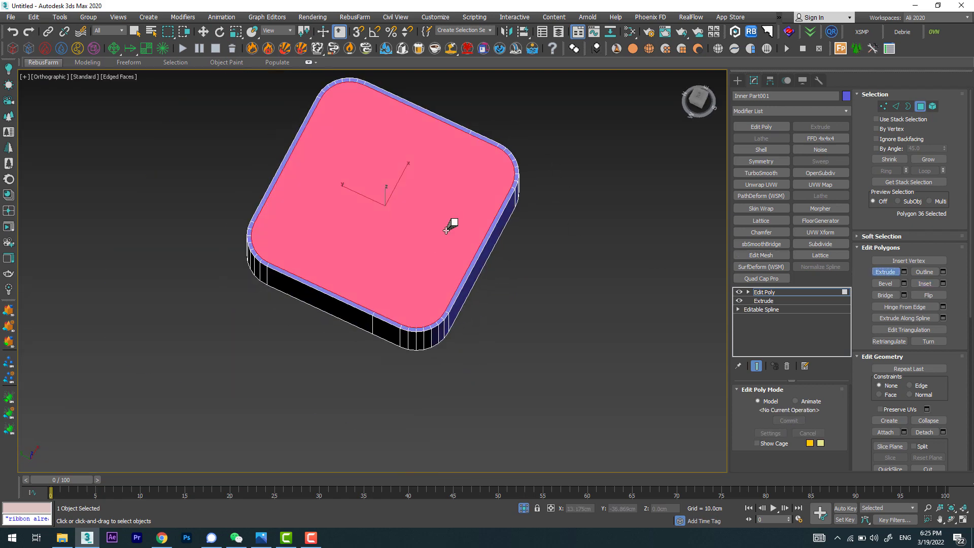
left_click_drag(425, 183, 419, 251)
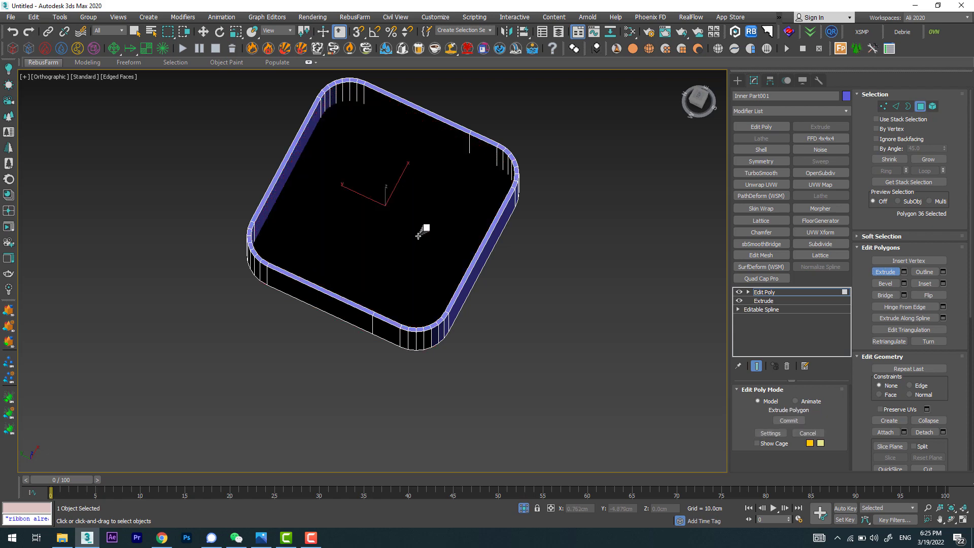
key("w")
mouse_move(426, 263)
middle_mouse_down("alt")
mouse_move(616, 187)
mouse_move(552, 234)
mouse_move(592, 189)
middle_mouse_up("alt")
left_click(617, 183)
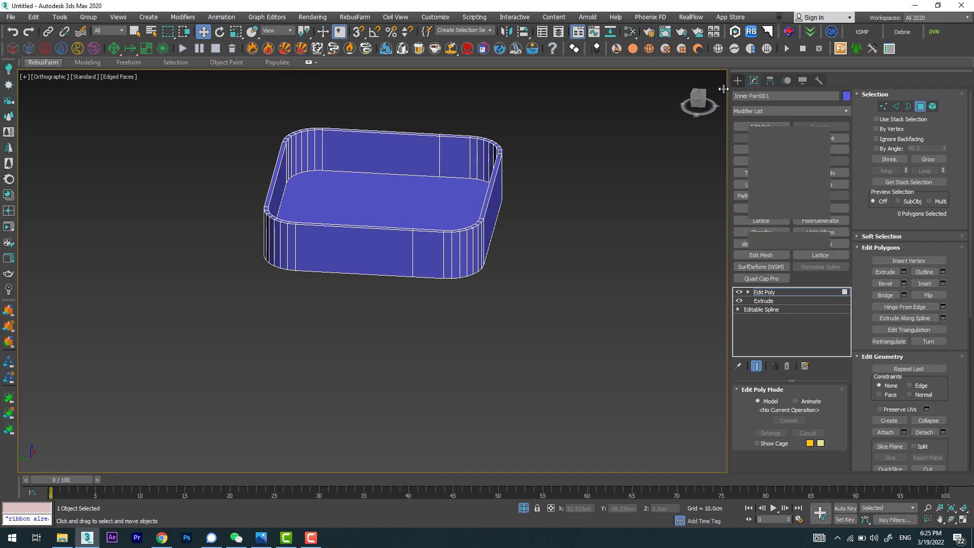
left_click(737, 80)
Orbit around the model to check the tray's fit, then switch to Top view.
mouse_move(457, 229)
middle_mouse_down("alt")
mouse_move(507, 177)
mouse_move(536, 266)
middle_mouse_up("alt")
scroll(507, 203, "down", 2)
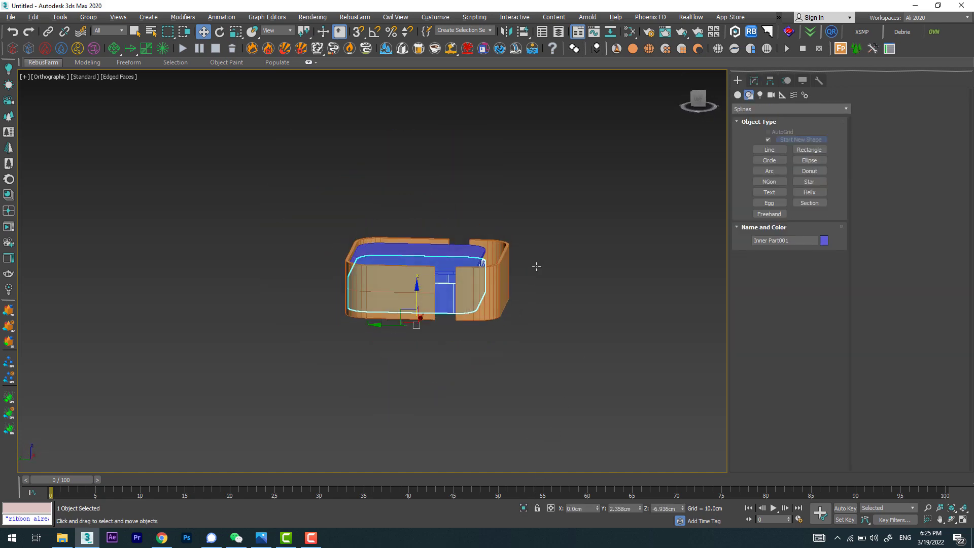
scroll(536, 266, "up", 5)
mouse_move(473, 245)
middle_mouse_down("alt")
mouse_move(473, 284)
mouse_move(511, 272)
mouse_move(531, 293)
mouse_move(476, 311)
middle_mouse_up("alt")
scroll(477, 324, "up", 4)
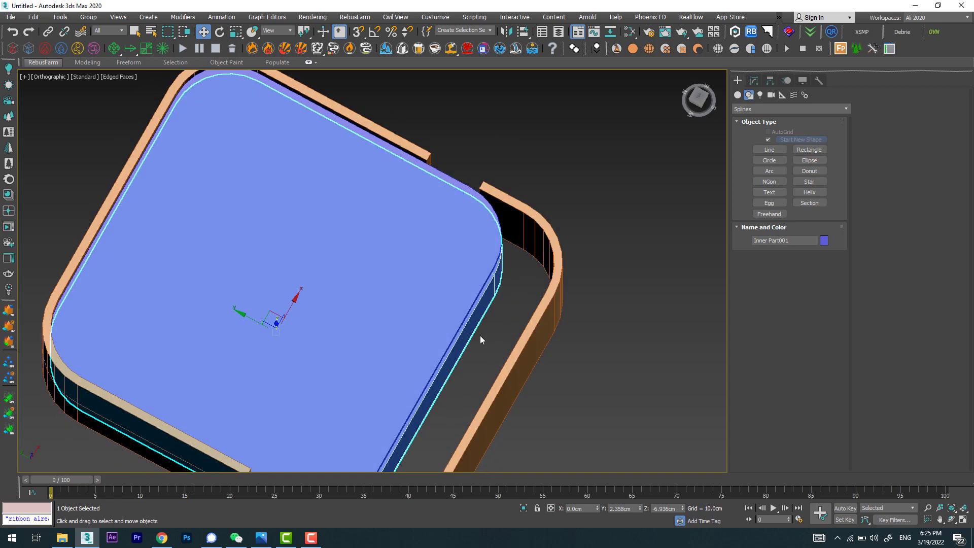
scroll(479, 280, "down", 3)
key("t")
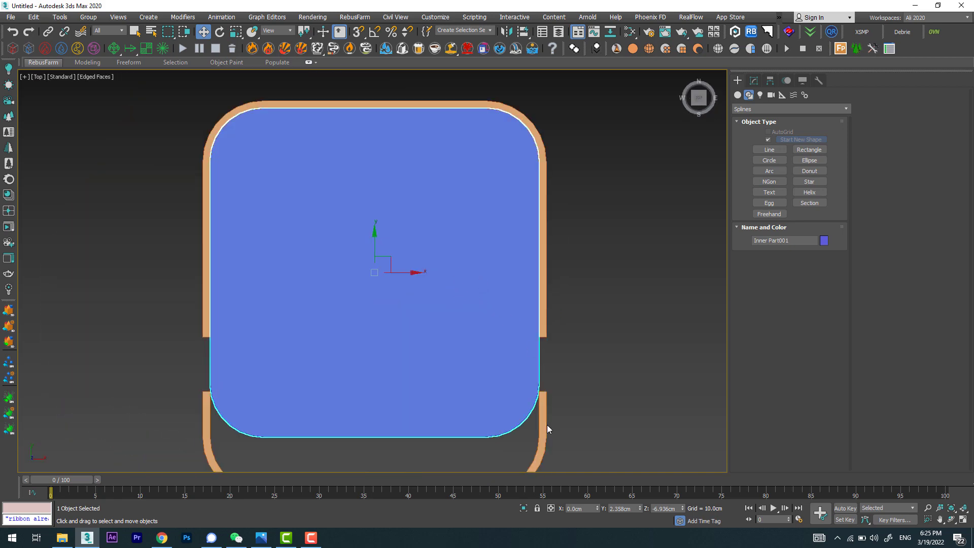
scroll(345, 305, "down", 3)
scroll(299, 375, "up", 3)
Move the curved front section Rectangle001 slightly back along Y.
left_click(247, 338)
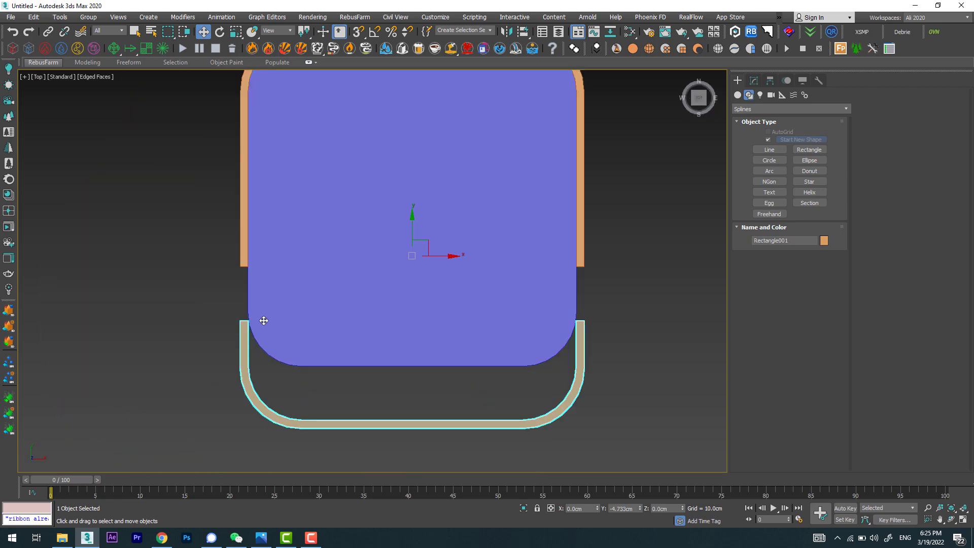
left_click(754, 80)
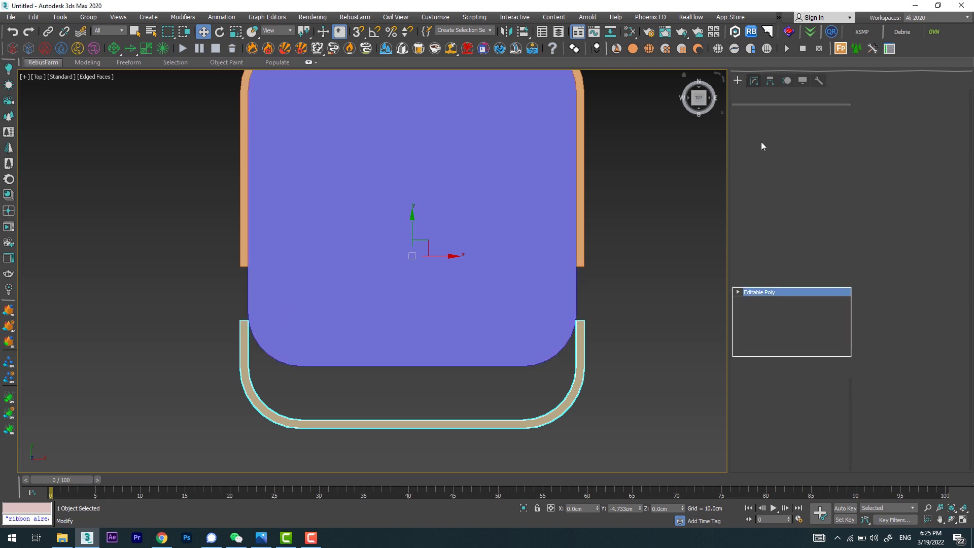
left_click(764, 400)
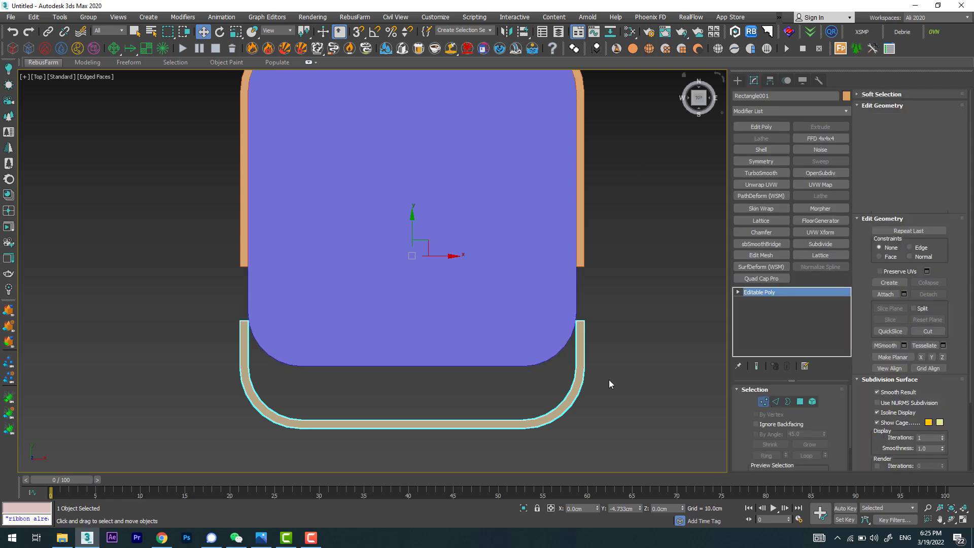
left_click_drag(645, 336, 643, 336)
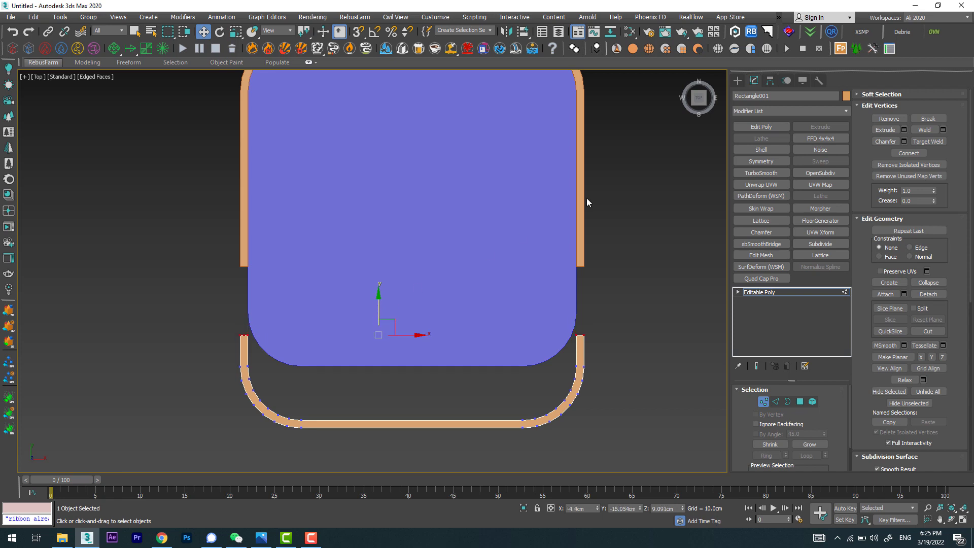
left_click(738, 80)
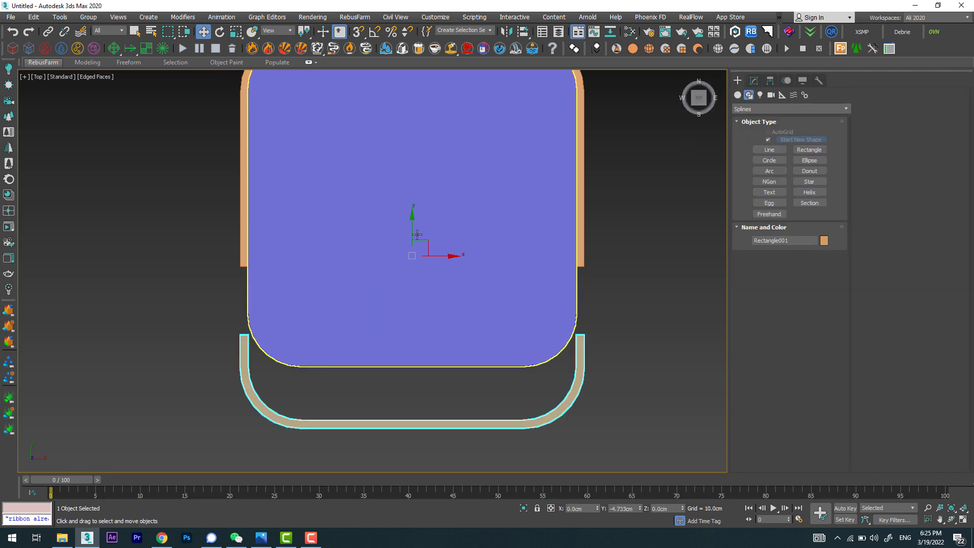
left_click_drag(417, 234, 416, 211)
mouse_move(417, 212)
middle_mouse_down("alt")
mouse_move(454, 296)
mouse_move(499, 300)
middle_mouse_up("alt")
Select Inner Part001 in Top view and show its Edit Poly modifier stack.
scroll(499, 299, "down", 3)
left_click(421, 358)
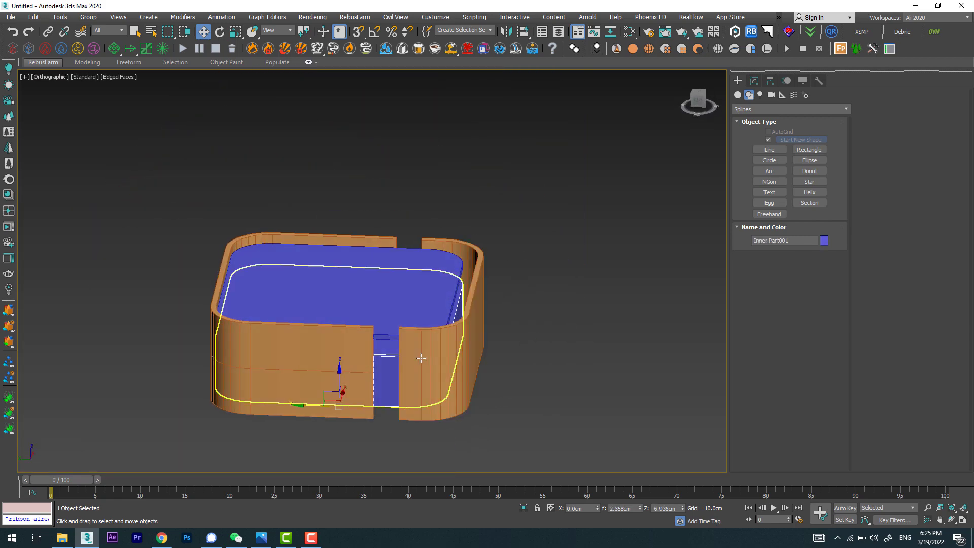
middle_click_drag(421, 358, 409, 307, "alt")
key("t")
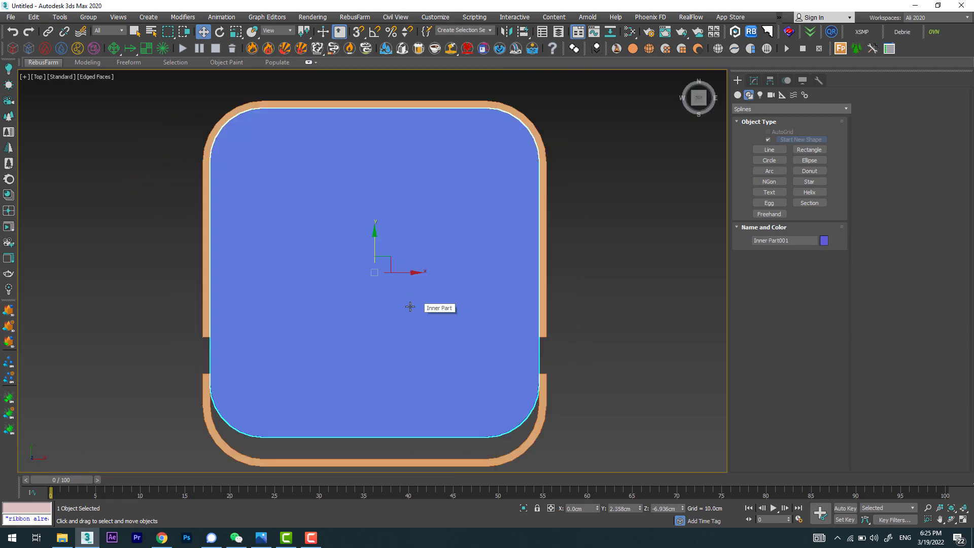
left_click(754, 80)
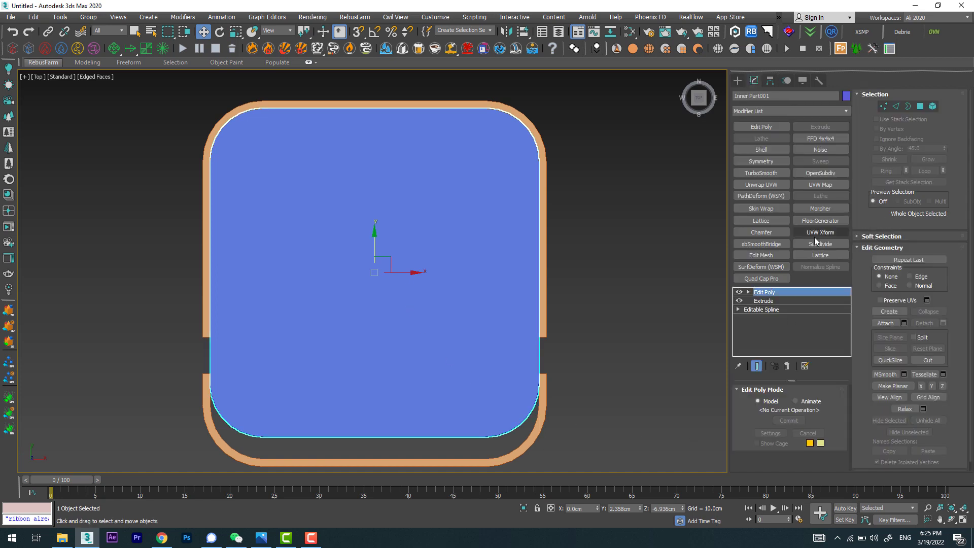
In wireframe Vertex mode, move the tray's front vertices along Y toward the curved front.
left_click(883, 106)
scroll(419, 233, "down", 3)
key("F3")
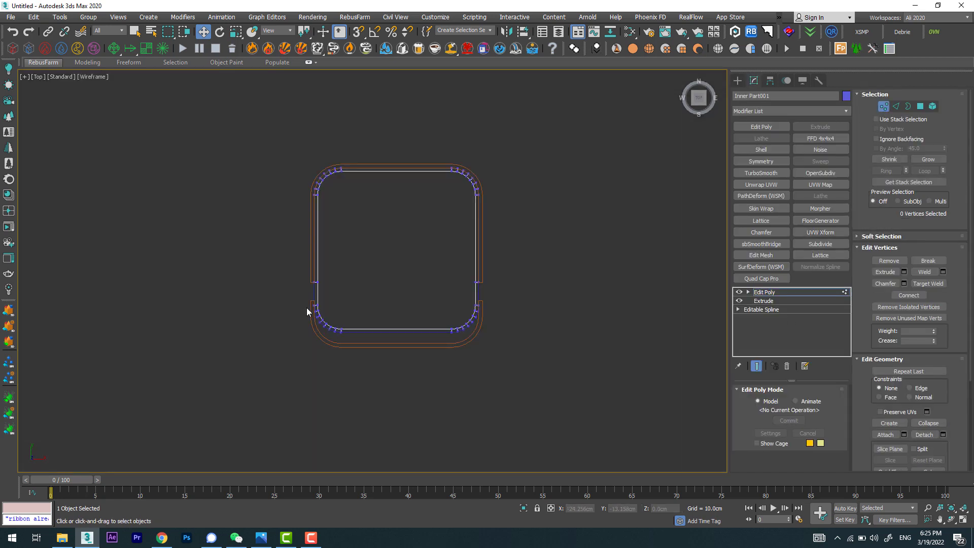
scroll(306, 312, "up", 3)
left_click_drag(570, 382, 570, 382)
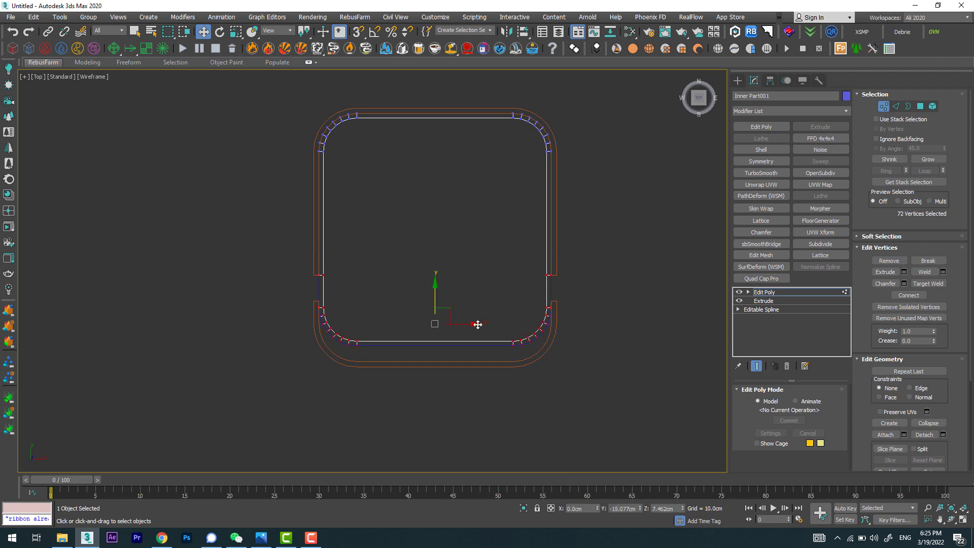
scroll(430, 303, "up", 4)
left_click_drag(445, 301, 453, 332)
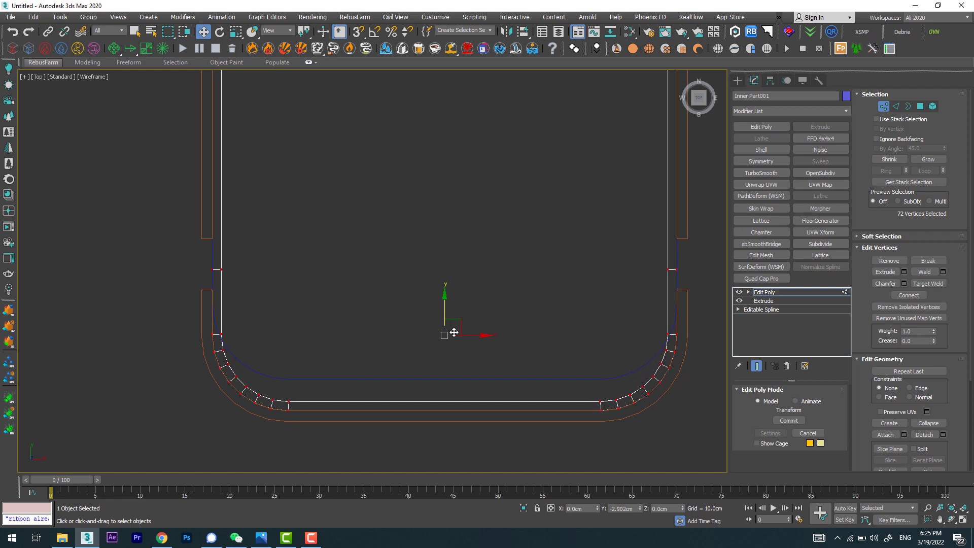
Return to shaded display and orbit to inspect the stretched tray.
key("F3")
scroll(456, 335, "down", 5)
middle_click_drag(461, 337, 498, 303, "alt")
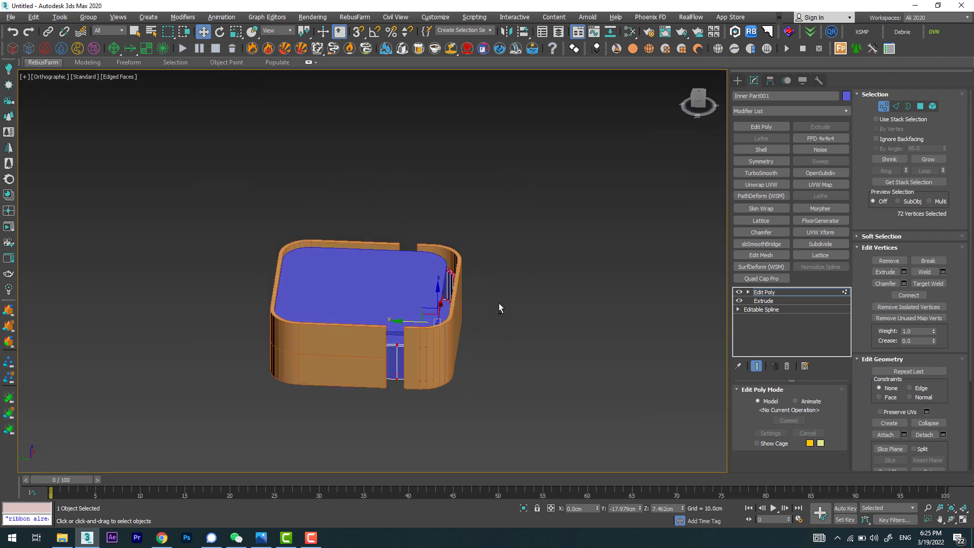
scroll(456, 358, "up", 10)
scroll(522, 333, "down", 5)
middle_click_drag(522, 332, 580, 348, "alt")
Select Inner Part and turn on Affect Pivot Only in the Hierarchy panel.
scroll(580, 348, "down", 4)
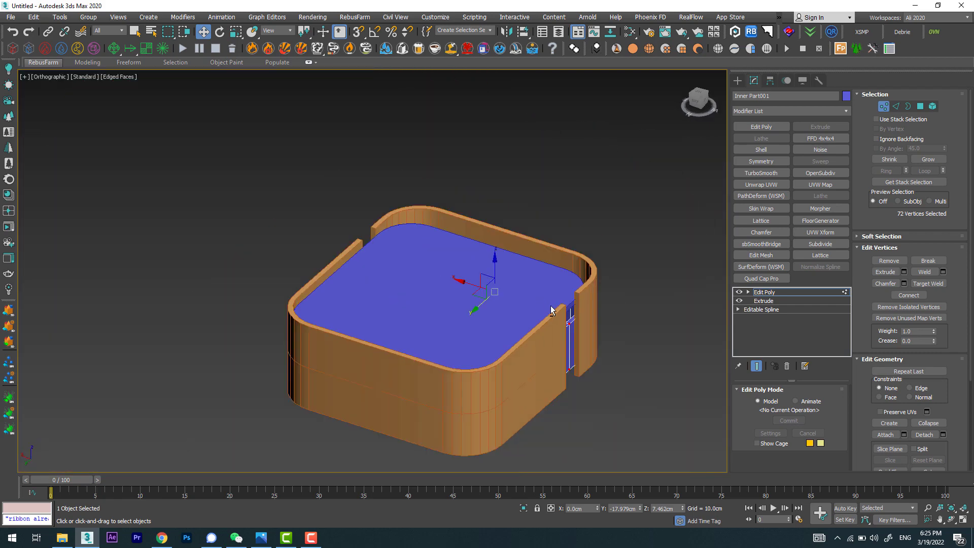
left_click(739, 80)
left_click(467, 261)
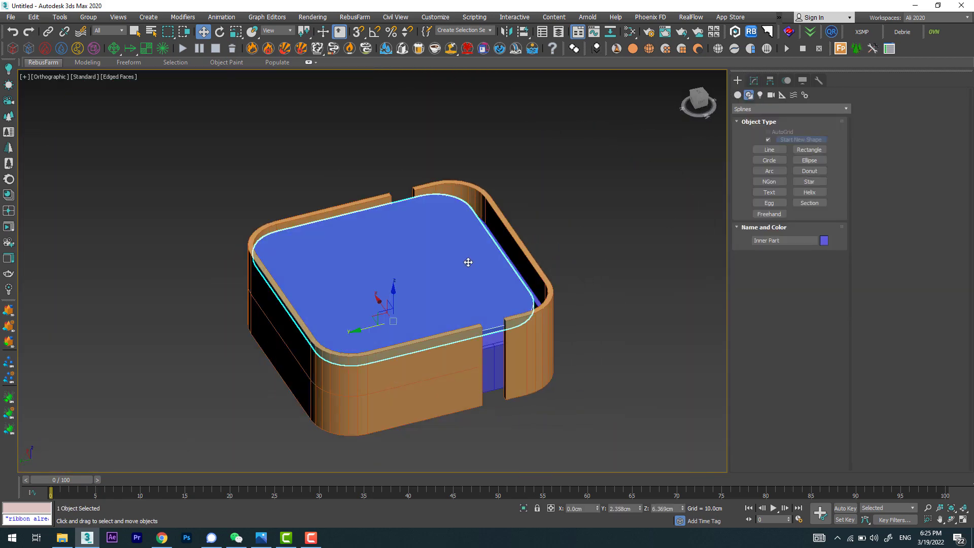
middle_click_drag(467, 261, 396, 335, "alt")
scroll(396, 335, "up", 6)
left_click(769, 80)
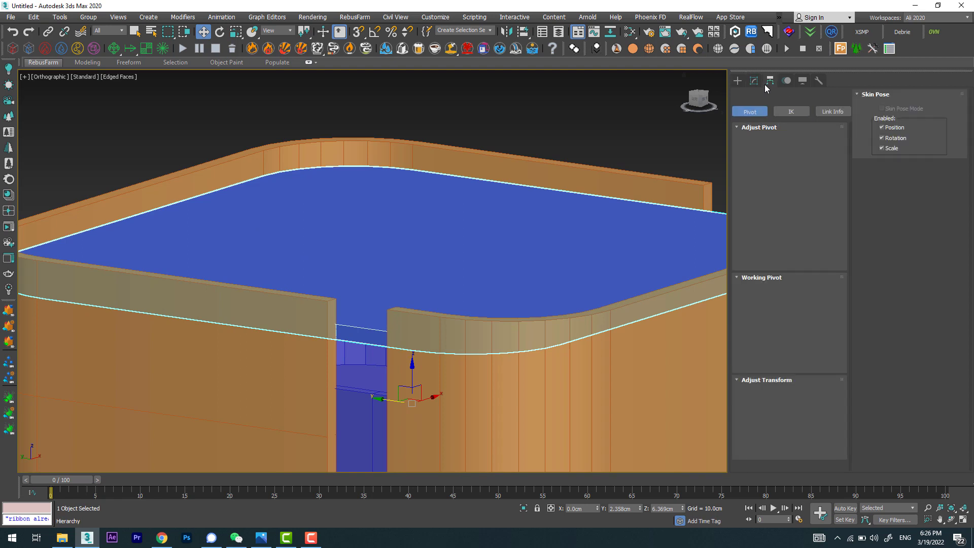
left_click(769, 80)
left_click(789, 151)
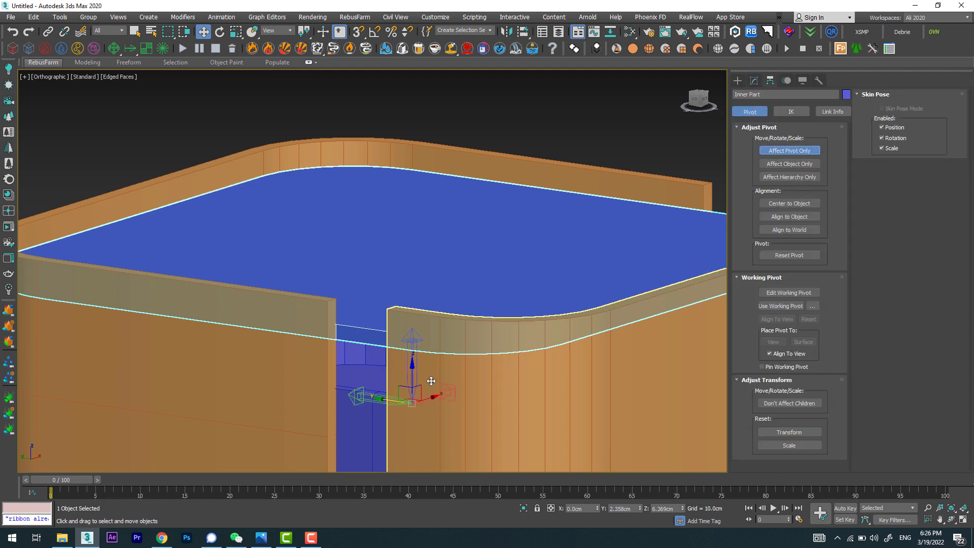
scroll(397, 382, "down", 5)
mouse_move(398, 382)
middle_mouse_down("alt")
mouse_move(352, 371)
mouse_move(360, 393)
middle_mouse_up("alt")
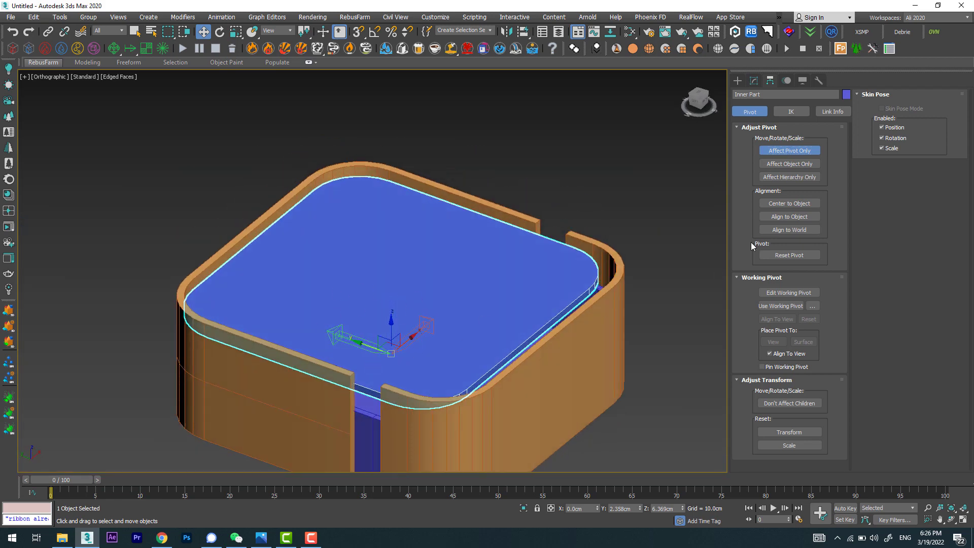
Centre Inner Part's pivot on the object, then orbit around the nightstand.
left_click(783, 207)
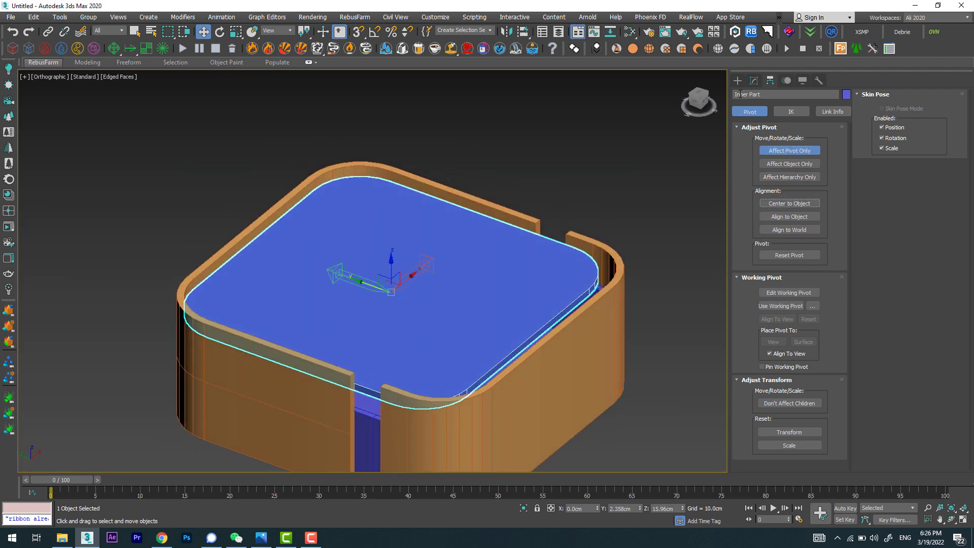
left_click(738, 80)
left_click(659, 158)
key("F3")
key("F3")
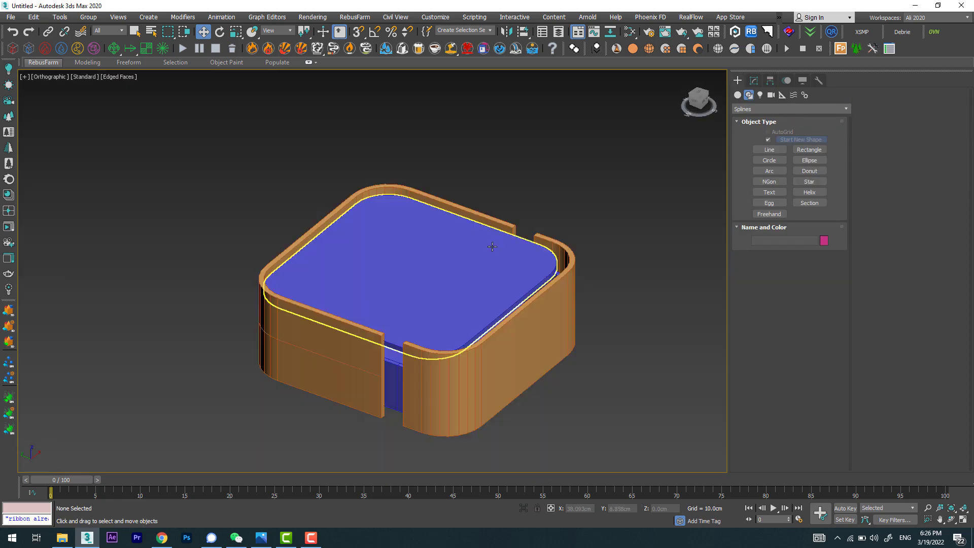
left_click(478, 271)
mouse_move(478, 271)
middle_mouse_down("alt")
mouse_move(480, 352)
mouse_move(510, 279)
mouse_move(437, 331)
mouse_move(394, 271)
mouse_move(436, 350)
mouse_move(376, 453)
middle_mouse_up("alt")
scroll(435, 340, "down", 3)
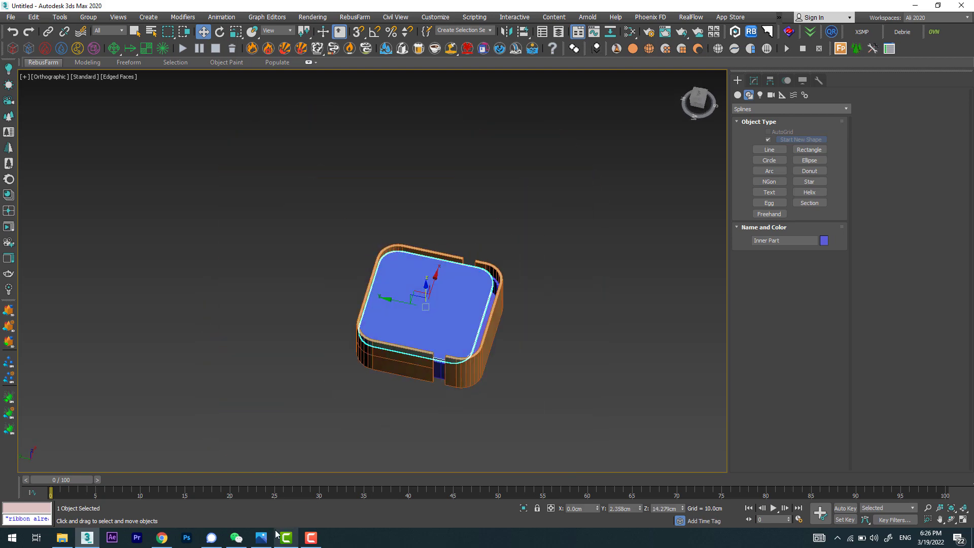
In Top view, add Edit Poly to Inner Part and enter Vertex mode.
left_click(261, 537)
left_click(261, 537)
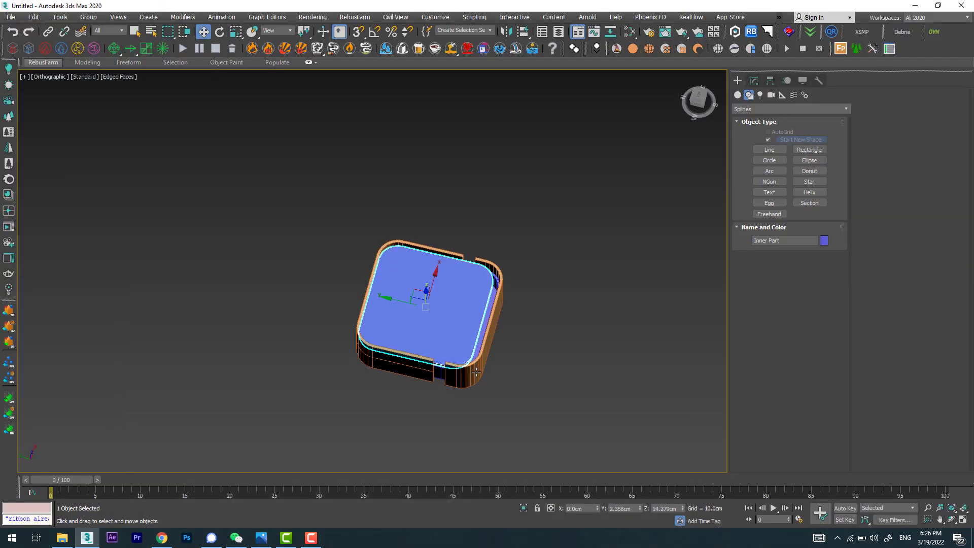
scroll(469, 345, "up", 3)
key("t")
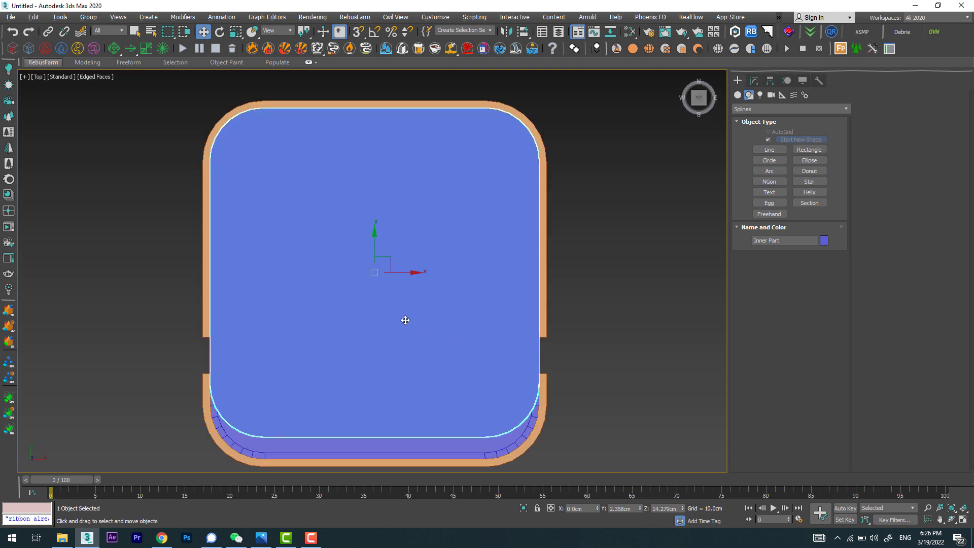
left_click(754, 80)
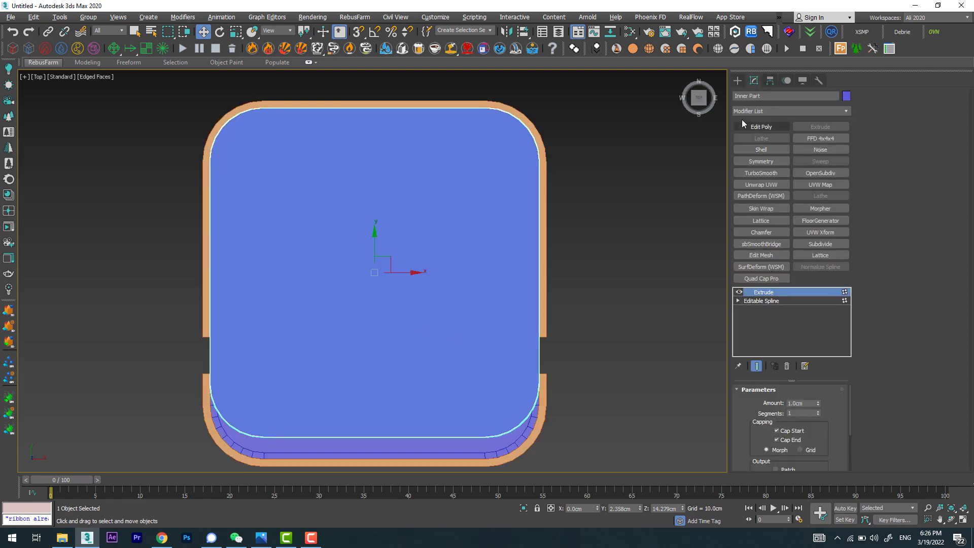
left_click(883, 106)
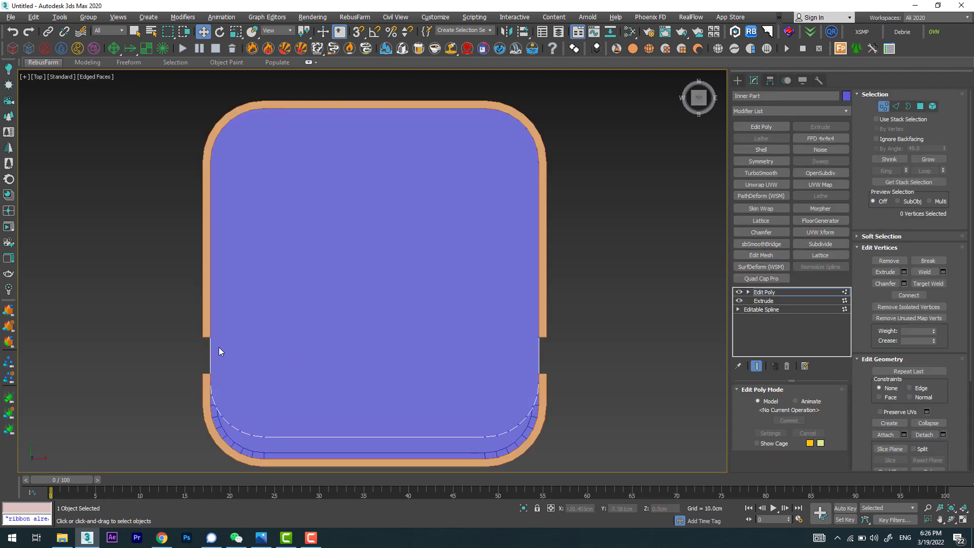
Pull the tray's front-curve vertices back along Y, then deselect the tray.
left_click_drag(519, 457, 481, 428)
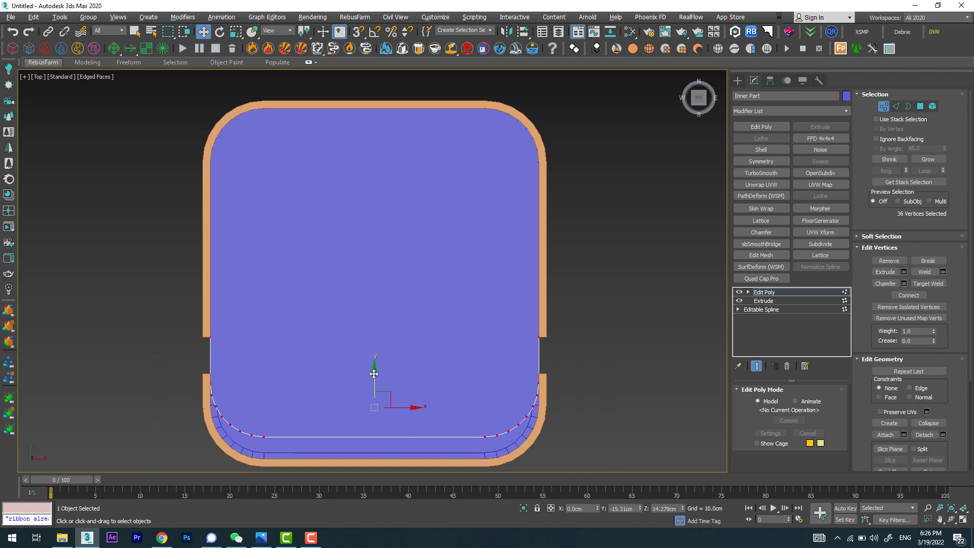
left_click_drag(374, 374, 386, 354)
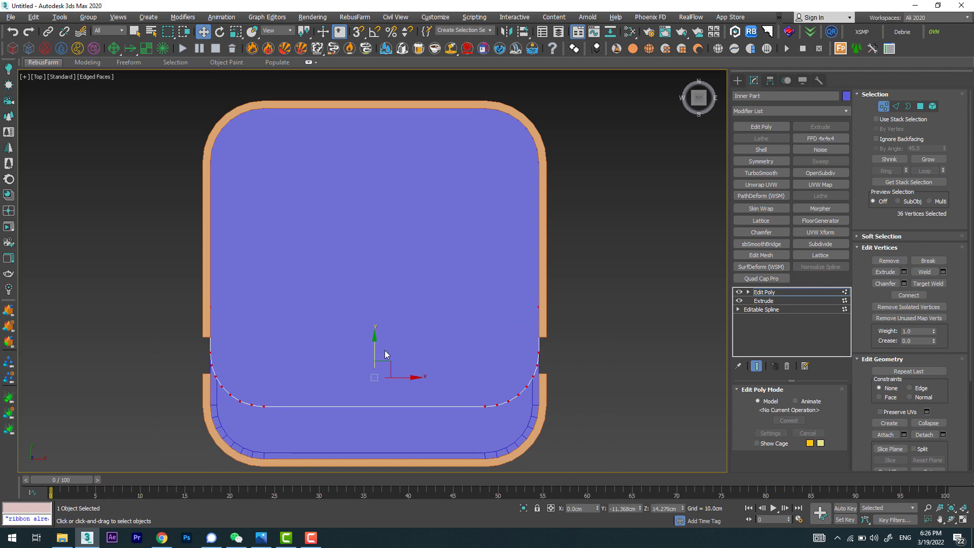
mouse_move(385, 354)
middle_mouse_down("alt")
mouse_move(471, 306)
mouse_move(399, 366)
mouse_move(333, 321)
middle_mouse_up("alt")
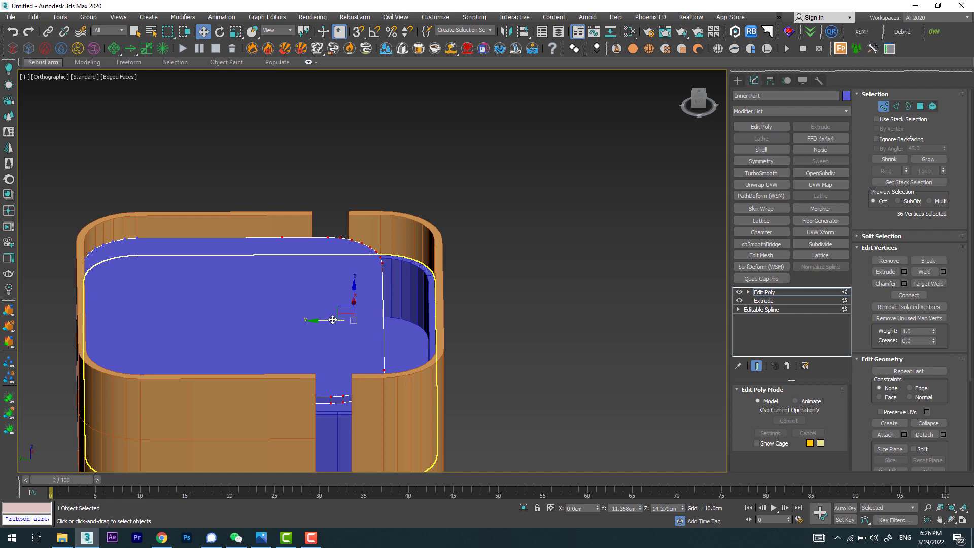
left_click_drag(332, 320, 344, 319)
scroll(344, 304, "down", 2)
mouse_move(345, 304)
middle_mouse_down("alt")
mouse_move(415, 323)
mouse_move(420, 263)
mouse_move(355, 355)
middle_mouse_up("alt")
left_click(738, 81)
left_click(446, 276)
scroll(304, 330, "up", 3)
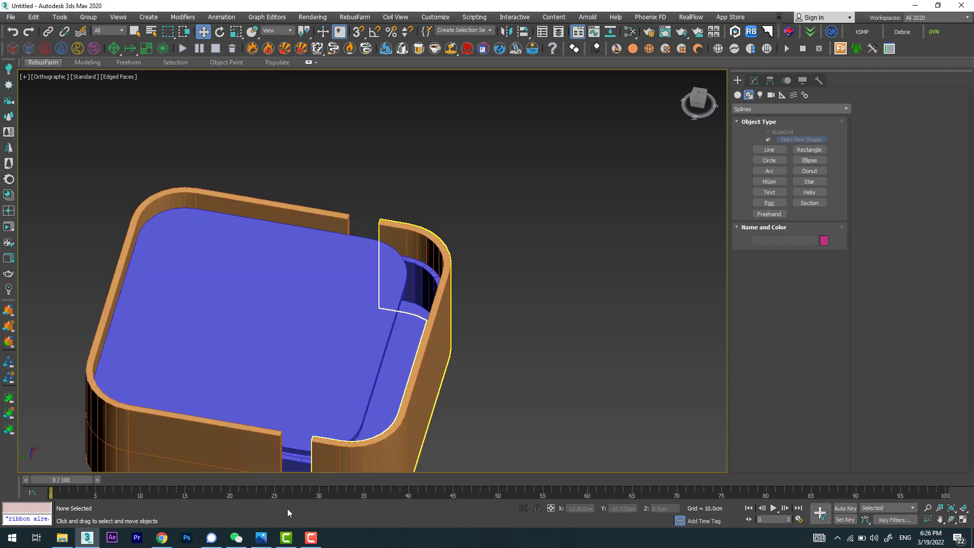
Isolate the Back side wall and switch to Edge mode.
left_click(267, 536)
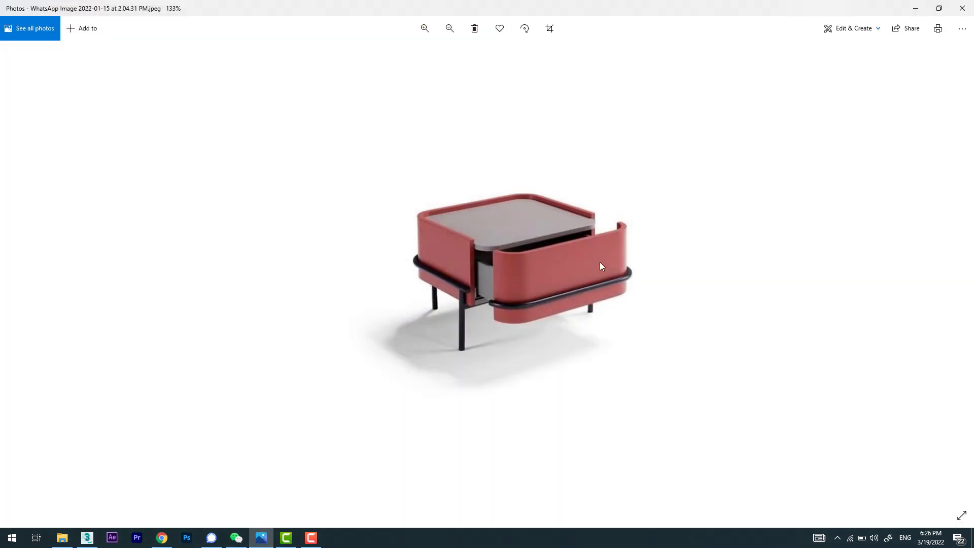
left_click(915, 8)
scroll(442, 372, "down", 4)
scroll(441, 373, "up", 3)
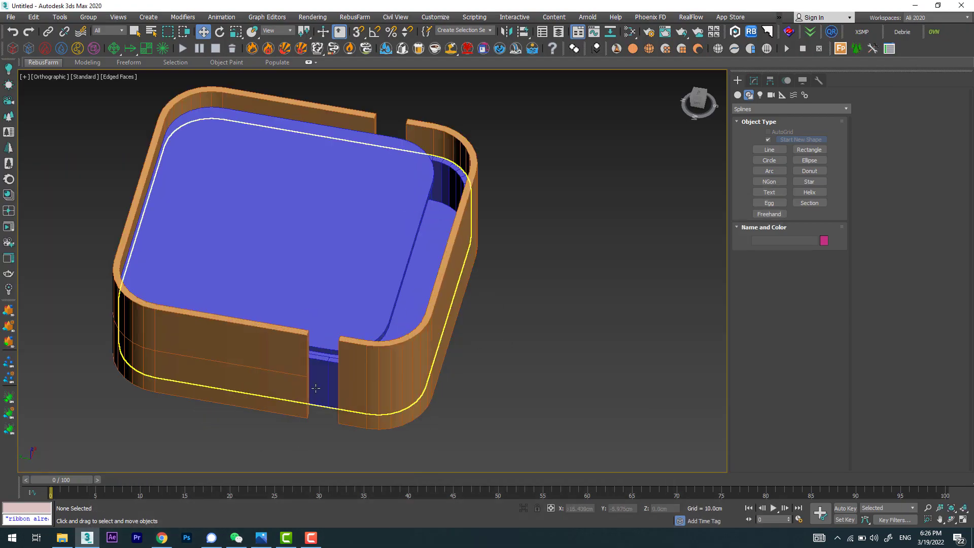
left_click(324, 384)
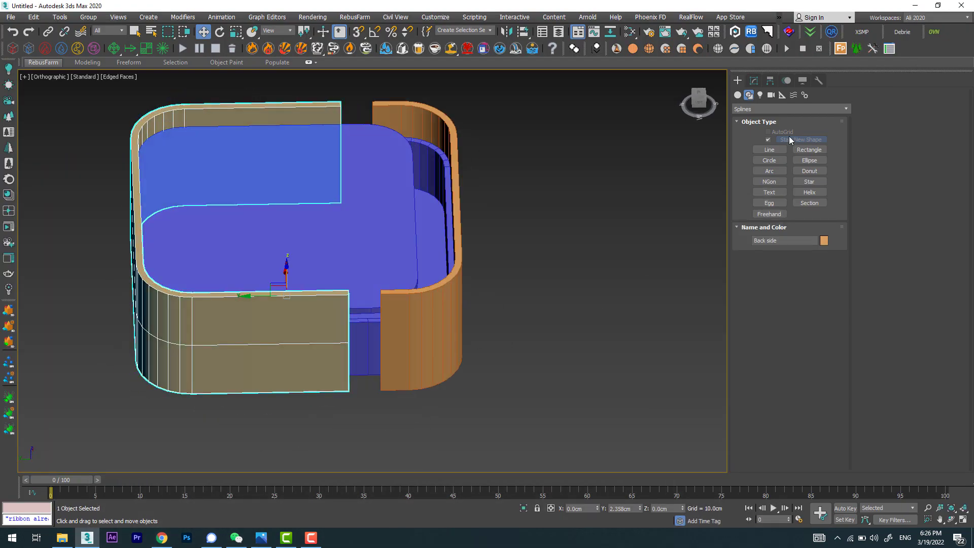
left_click(756, 81)
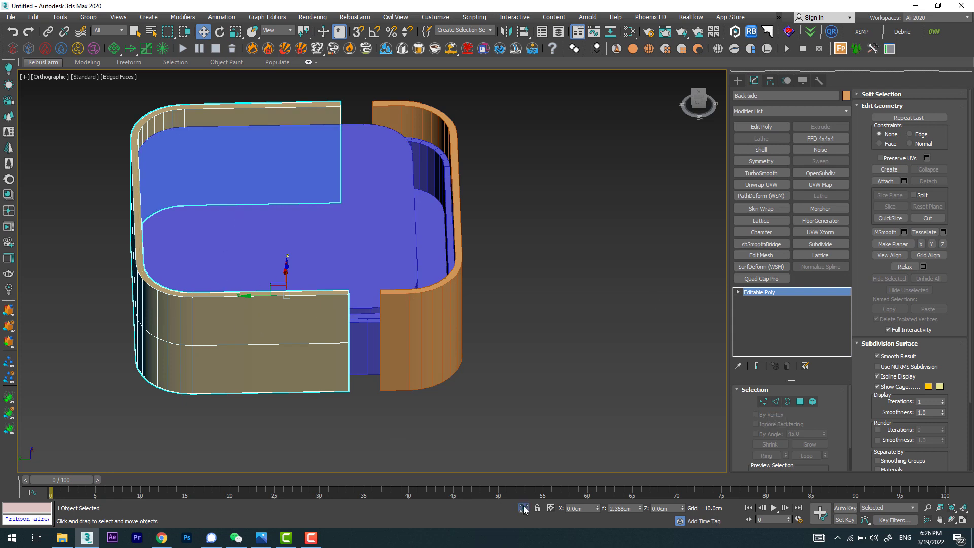
left_click(523, 509)
left_click(776, 401)
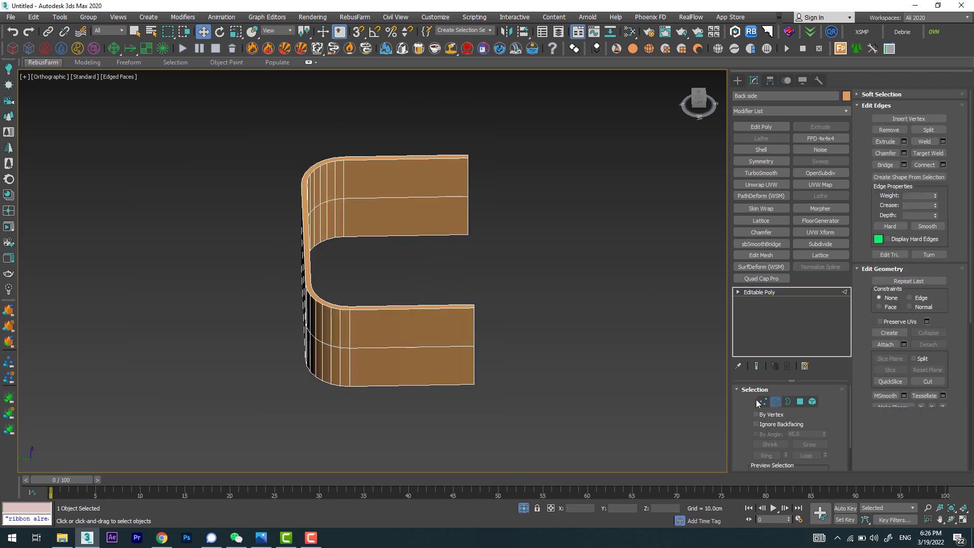
Select the Back side wall's middle horizontal edge loop and orbit to check it.
double_click(455, 345)
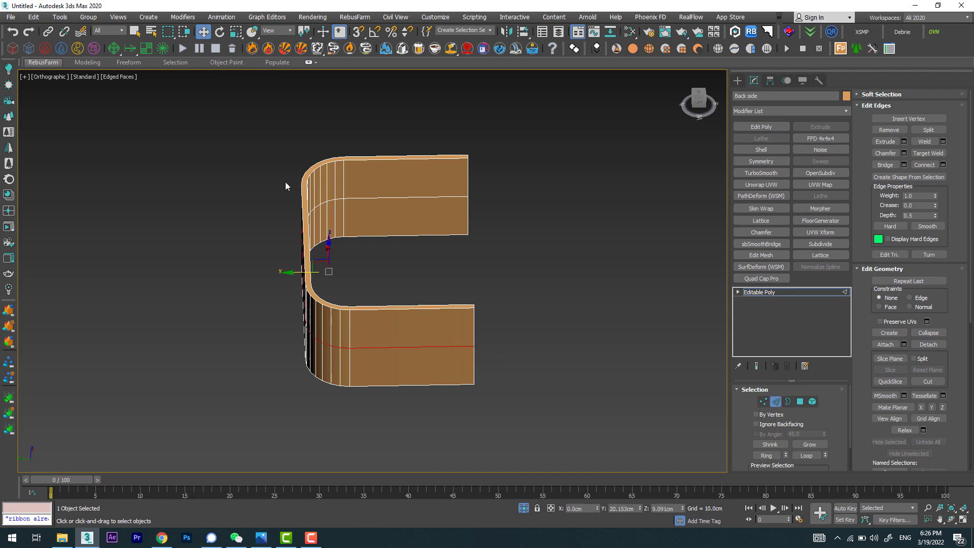
middle_click_drag(463, 306, 330, 270, "alt")
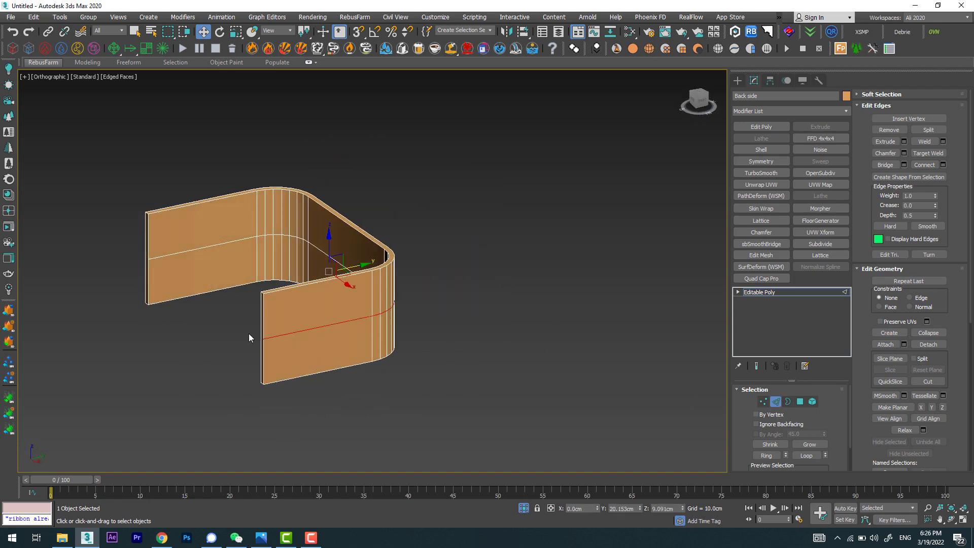
scroll(249, 334, "up", 2)
scroll(252, 324, "down", 3)
mouse_move(252, 324)
middle_mouse_down("alt")
mouse_move(388, 341)
mouse_move(355, 284)
middle_mouse_up("alt")
scroll(355, 284, "up", 2)
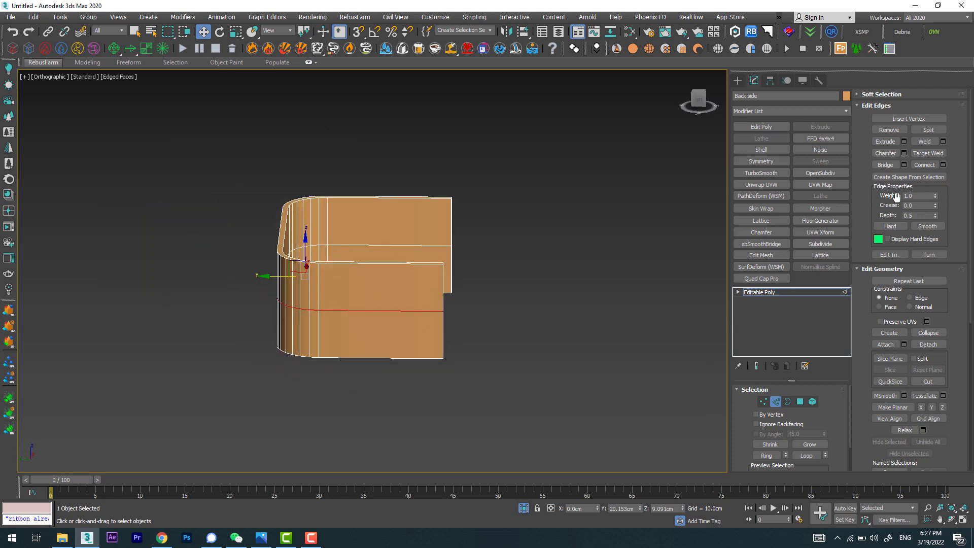
Create a linear shape named 'line' from the selected edge loop, then deselect the wall.
left_click(941, 180)
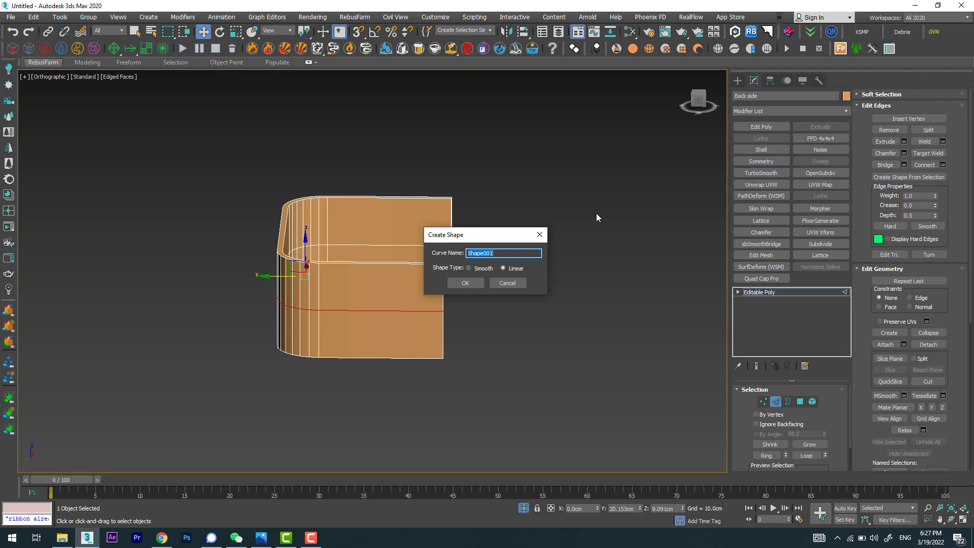
type("line")
key("Return")
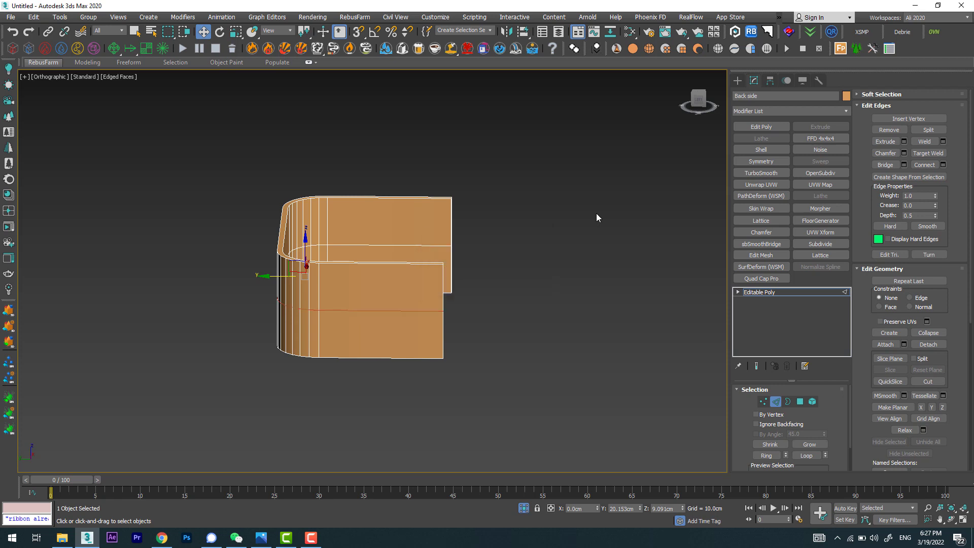
left_click(736, 82)
left_click(714, 200)
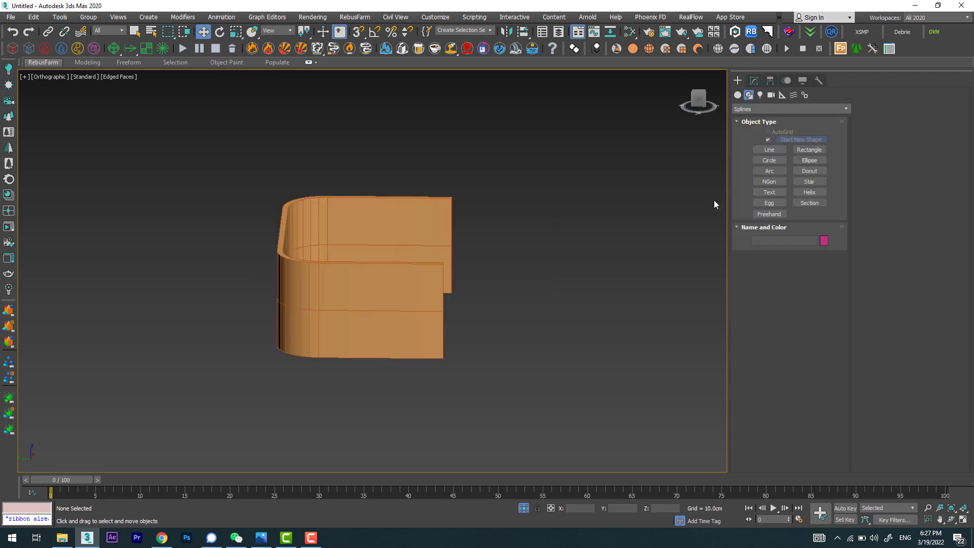
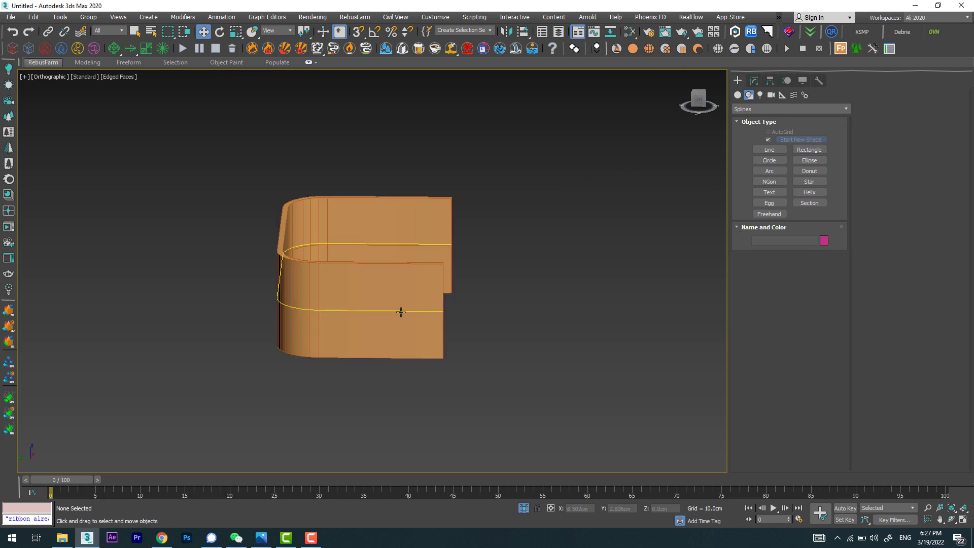
Select the Pipe spline along the wall and enable its rendering in the viewport.
left_click(400, 312)
mouse_move(398, 311)
middle_mouse_down("alt")
mouse_move(551, 299)
mouse_move(424, 285)
middle_mouse_up("alt")
left_click(753, 82)
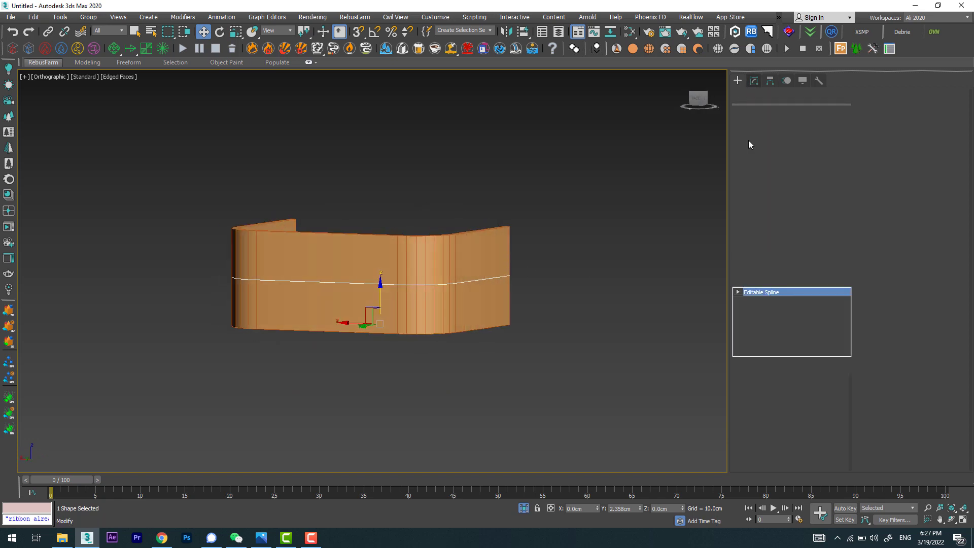
left_click(759, 388)
scroll(766, 393, "up", 2)
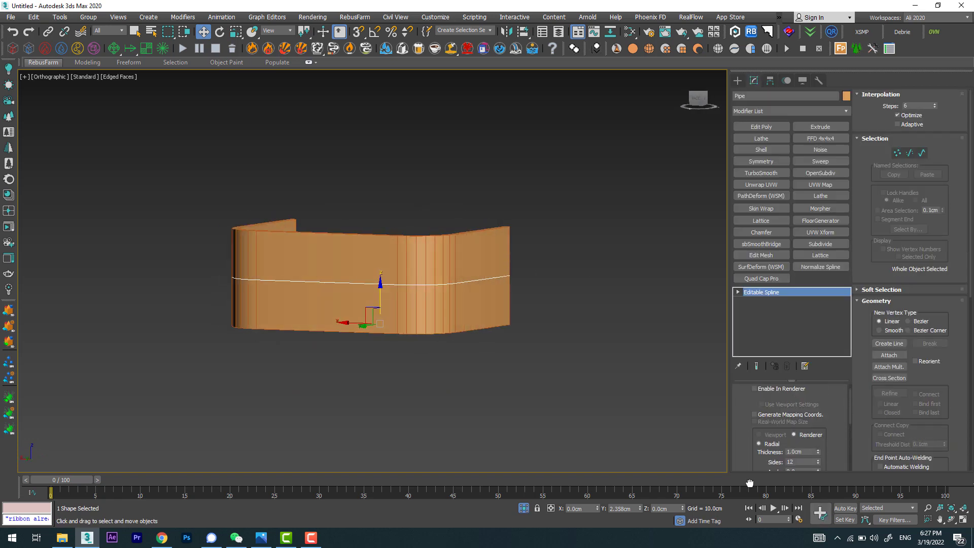
scroll(753, 400, "up", 2)
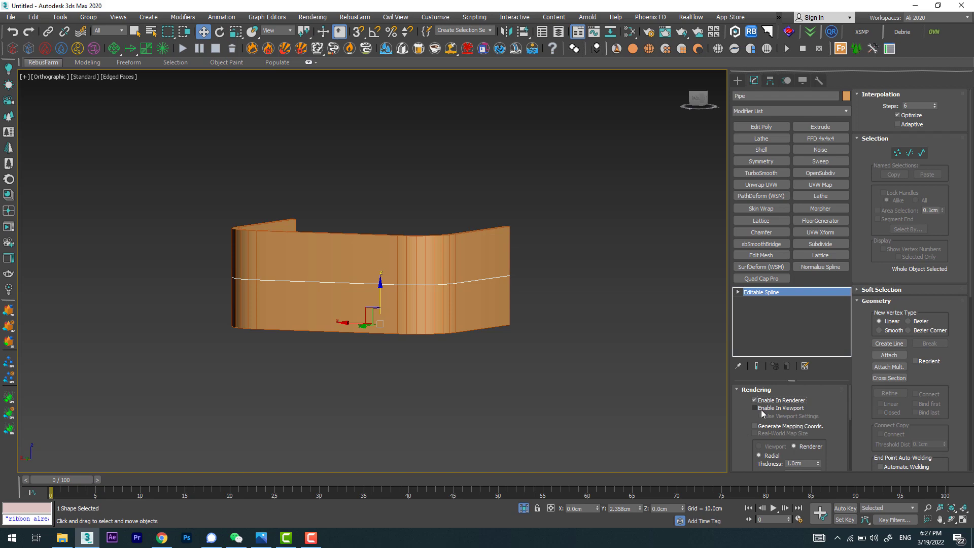
left_click(761, 410)
Set the pipe tube's rendering thickness to 1.5 cm.
scroll(570, 302, "up", 5)
mouse_move(514, 277)
middle_mouse_down("alt")
mouse_move(487, 341)
mouse_move(497, 352)
mouse_move(419, 352)
middle_mouse_up("alt")
scroll(567, 307, "down", 5)
scroll(540, 349, "up", 3)
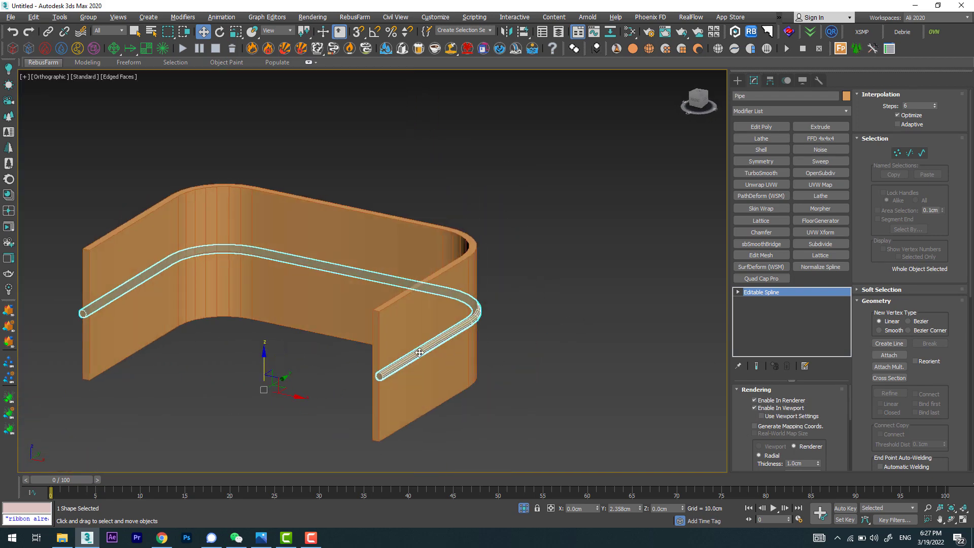
scroll(419, 352, "up", 3)
scroll(419, 352, "down", 3)
scroll(418, 351, "down", 1)
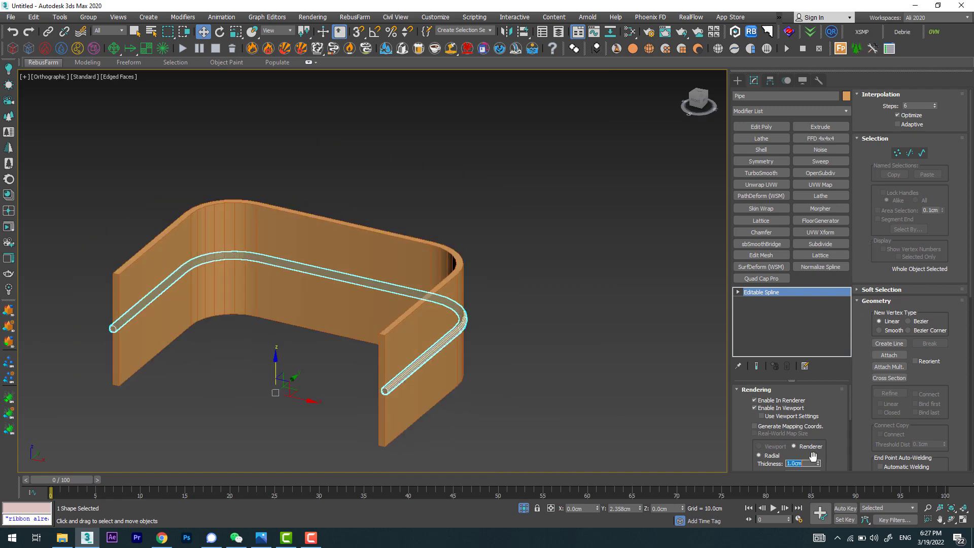
type("1.5")
key("Return")
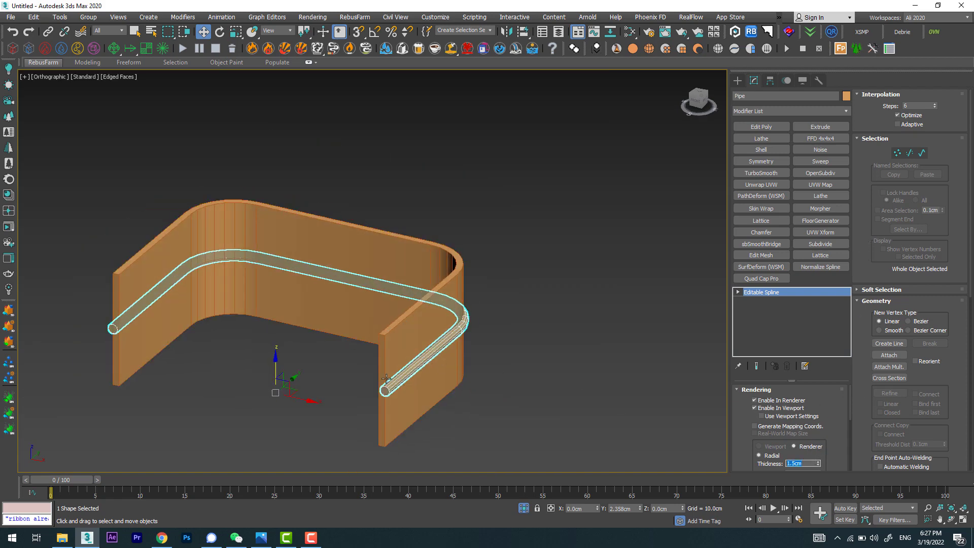
Orbit around the wall to check the thickened pipe from above and the side.
scroll(386, 378, "up", 3)
scroll(386, 379, "down", 2)
scroll(414, 402, "down", 2)
mouse_move(385, 378)
middle_mouse_down("alt")
mouse_move(414, 402)
mouse_move(442, 394)
mouse_move(351, 373)
middle_mouse_up("alt")
scroll(442, 394, "up", 3)
scroll(351, 373, "up", 2)
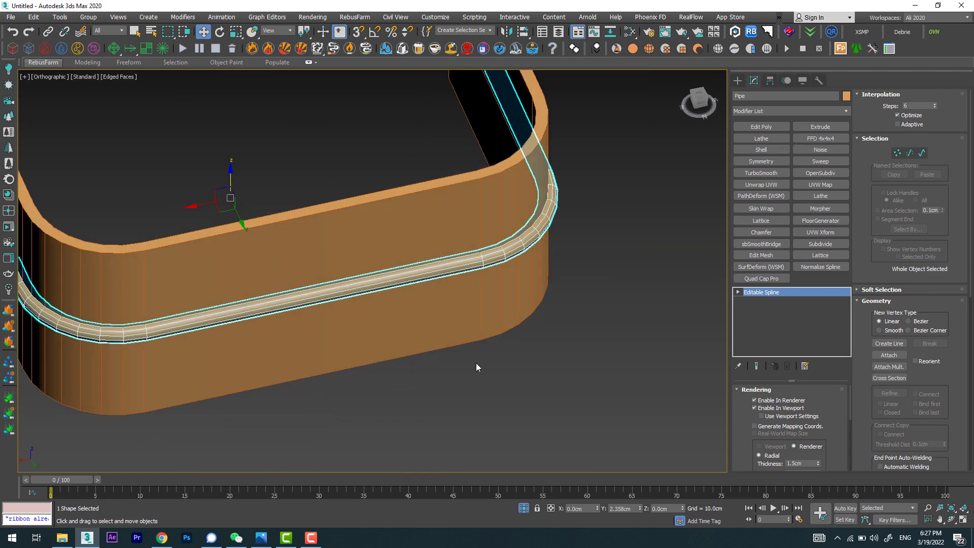
scroll(475, 363, "down", 4)
middle_click_drag(475, 363, 389, 350, "alt")
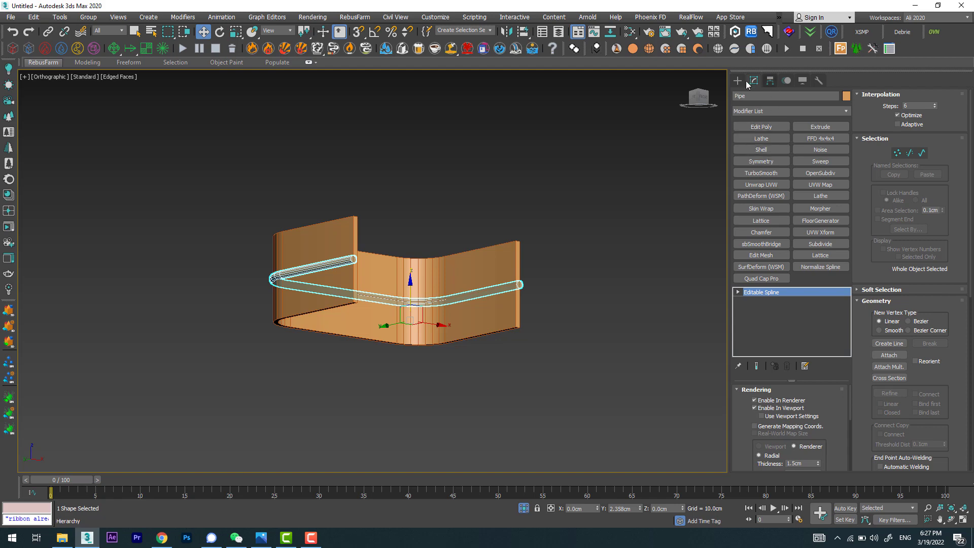
Select the right curved wall piece and isolate it on its own.
left_click(737, 80)
middle_click_drag(507, 305, 522, 531, "alt")
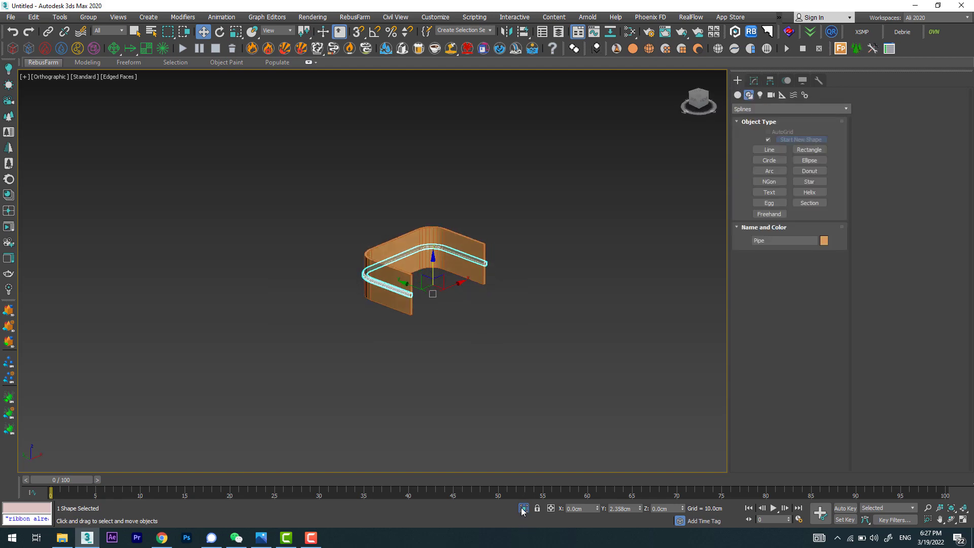
left_click(523, 508)
mouse_move(446, 406)
middle_mouse_down("alt")
mouse_move(413, 382)
mouse_move(412, 355)
middle_mouse_up("alt")
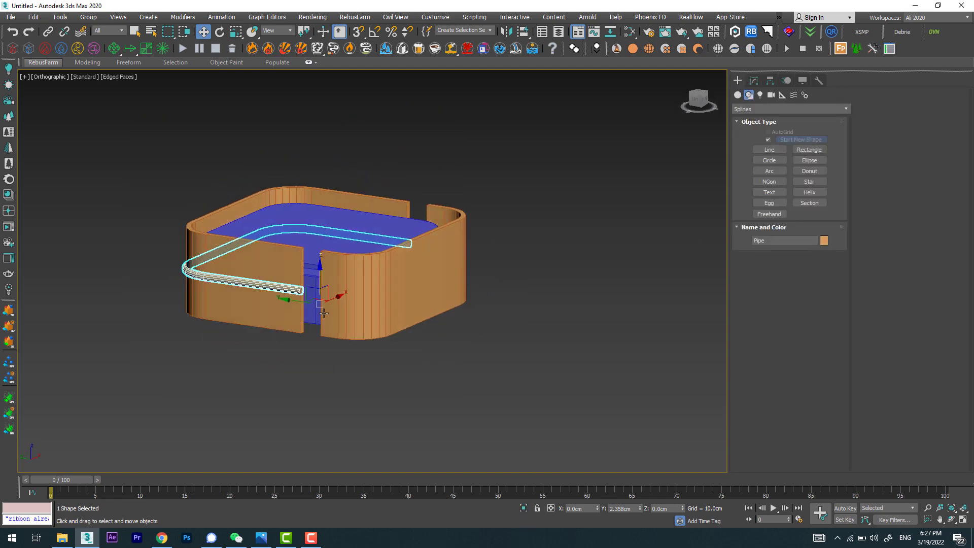
left_click(418, 298)
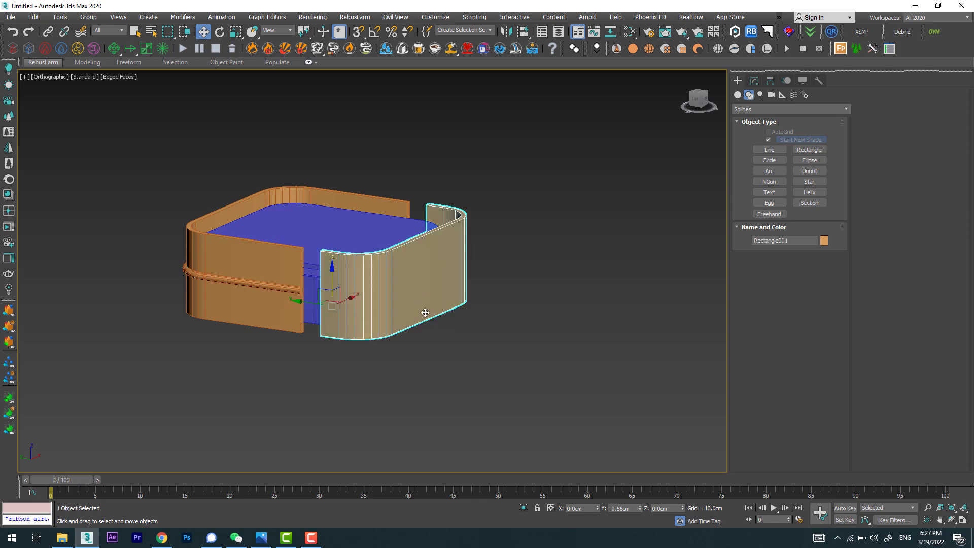
left_click(522, 509)
middle_click_drag(447, 359, 459, 367, "alt")
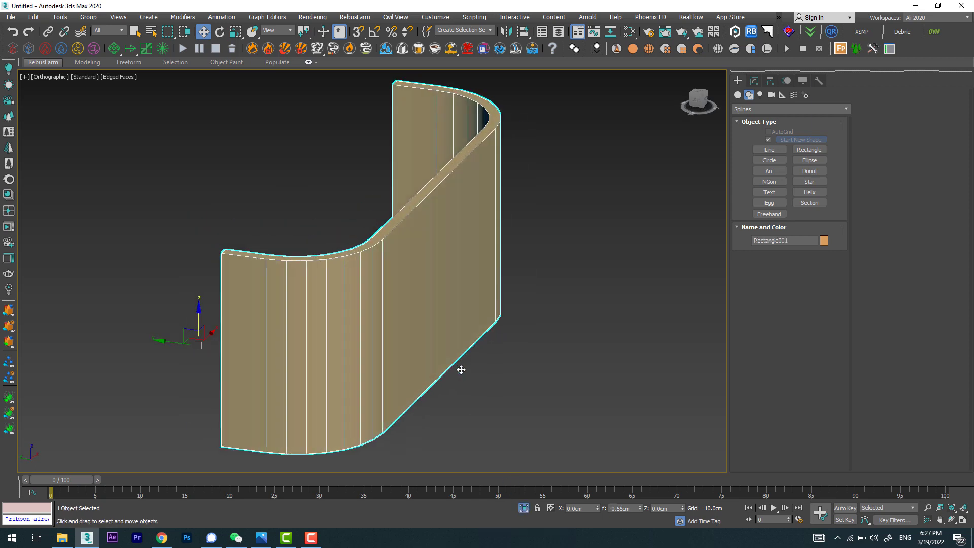
Switch the wall to Edge editing in front view and select its vertical edges.
left_click(753, 80)
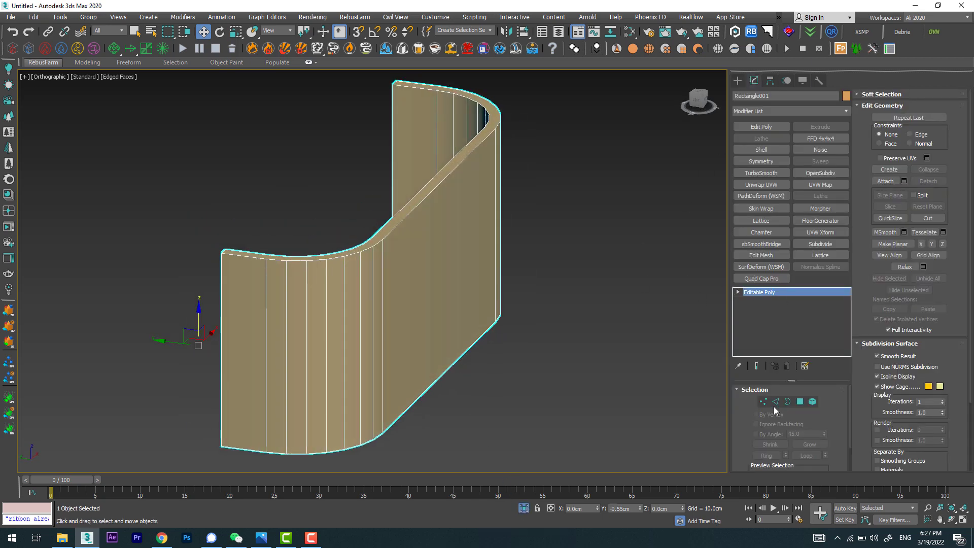
left_click(776, 402)
key("f")
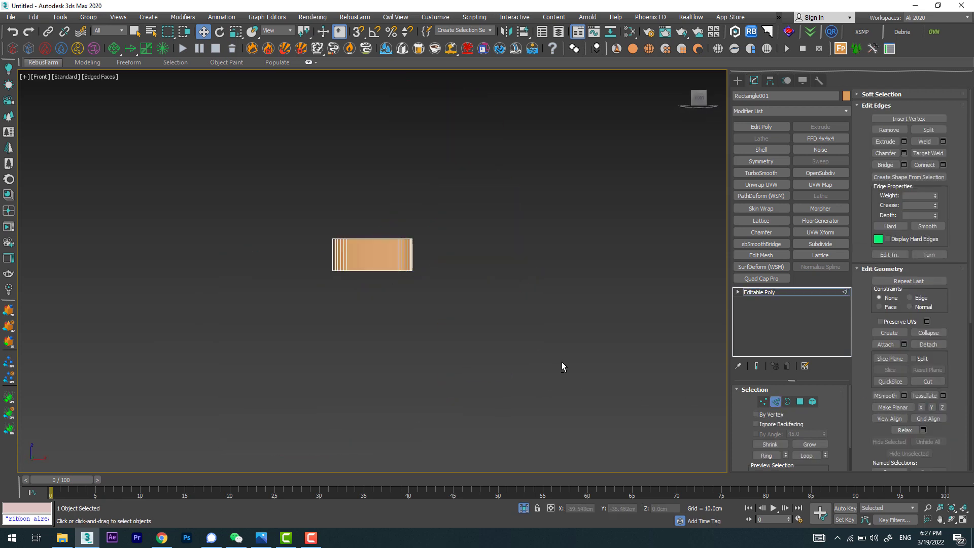
key("z")
scroll(588, 346, "down", 3)
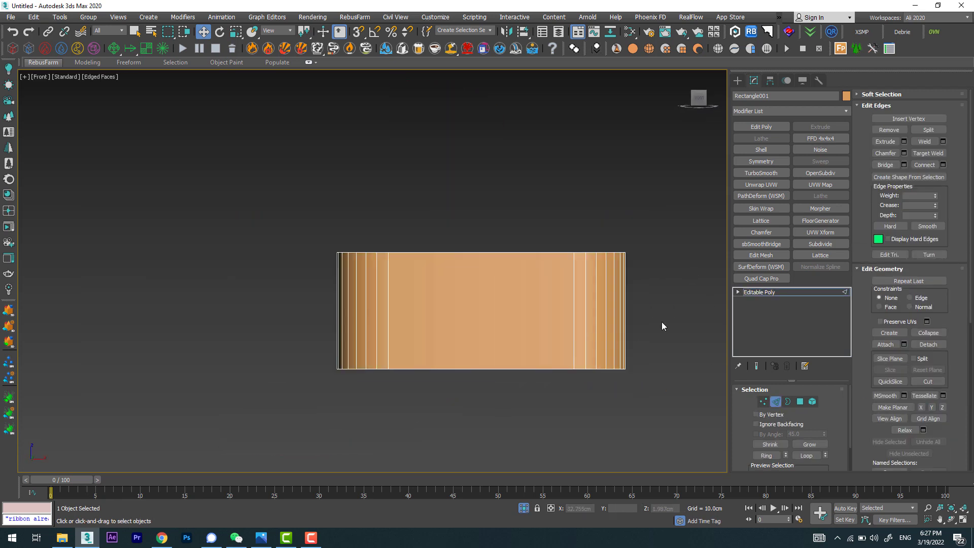
left_click_drag(247, 293, 246, 293)
middle_click_drag(327, 302, 439, 335, "alt")
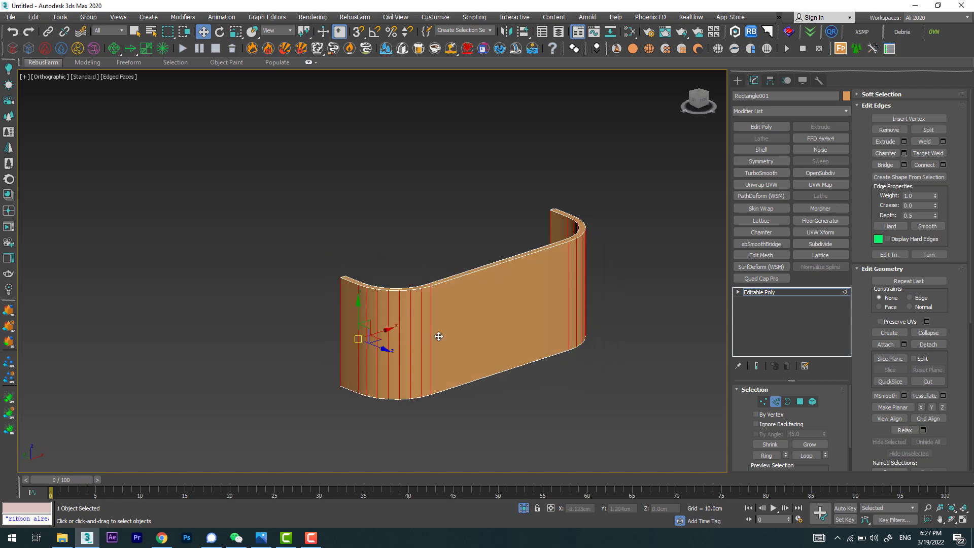
Add a horizontal edge loop across the vertical edges and select that loop.
left_click(924, 164)
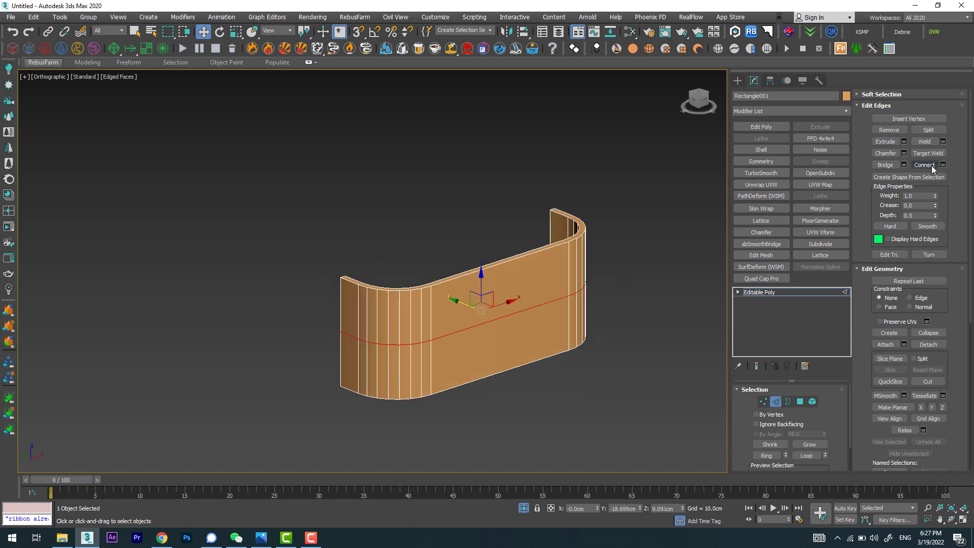
middle_click_drag(583, 373, 630, 385, "alt")
left_click(630, 385)
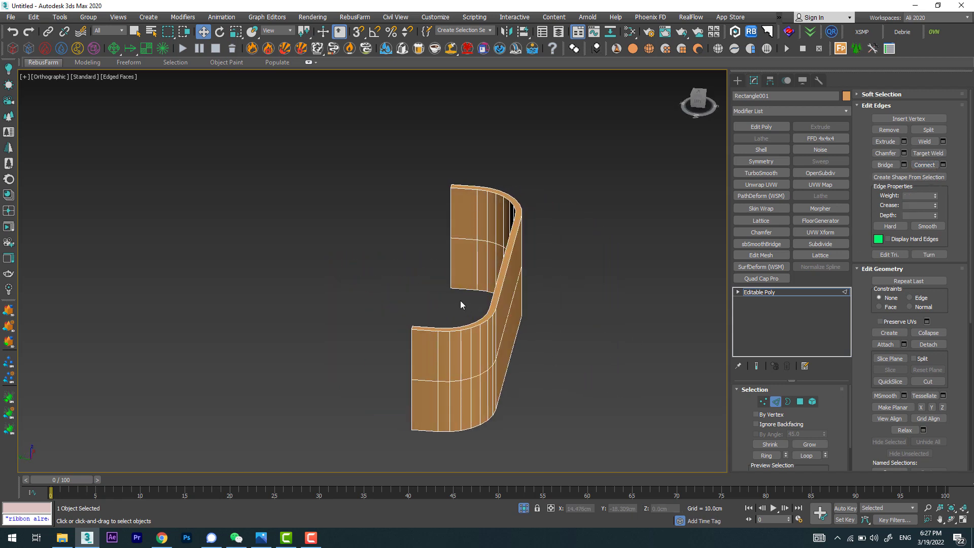
mouse_move(460, 301)
middle_mouse_down("alt")
mouse_move(519, 382)
mouse_move(582, 376)
middle_mouse_up("alt")
scroll(582, 376, "up", 3)
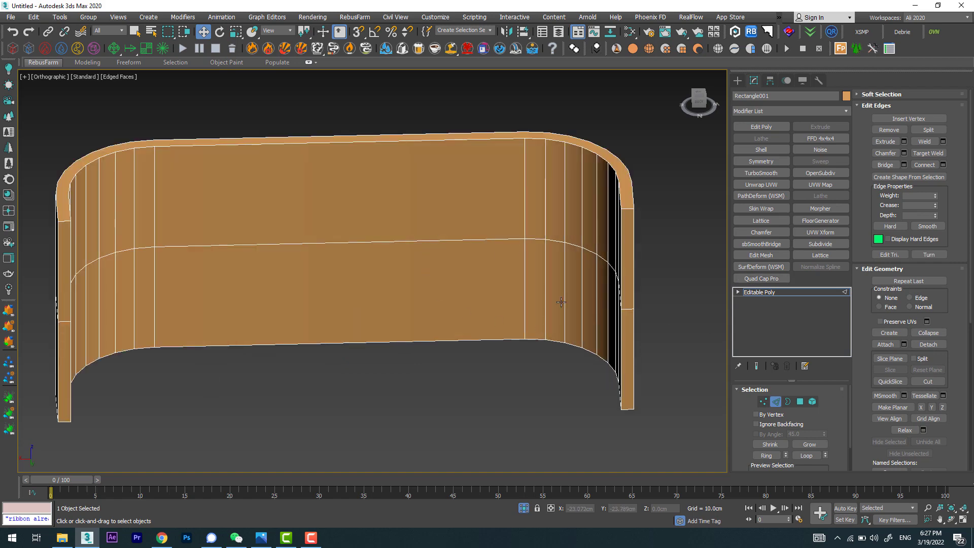
double_click(487, 242)
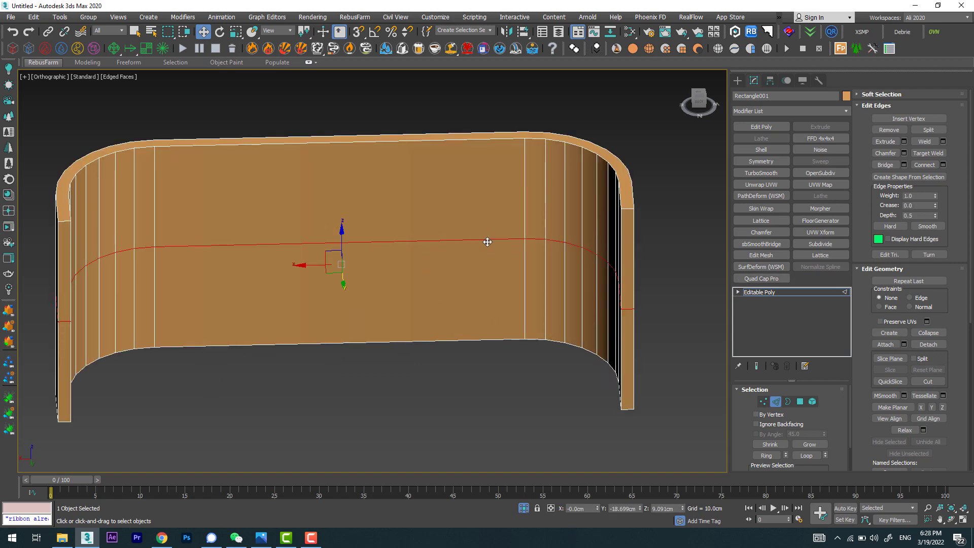
Try selecting edges at the wall's right end, then clear the edge selection.
mouse_move(524, 278)
middle_mouse_down("alt")
mouse_move(472, 308)
mouse_move(301, 185)
mouse_move(346, 267)
mouse_move(321, 251)
middle_mouse_up("alt")
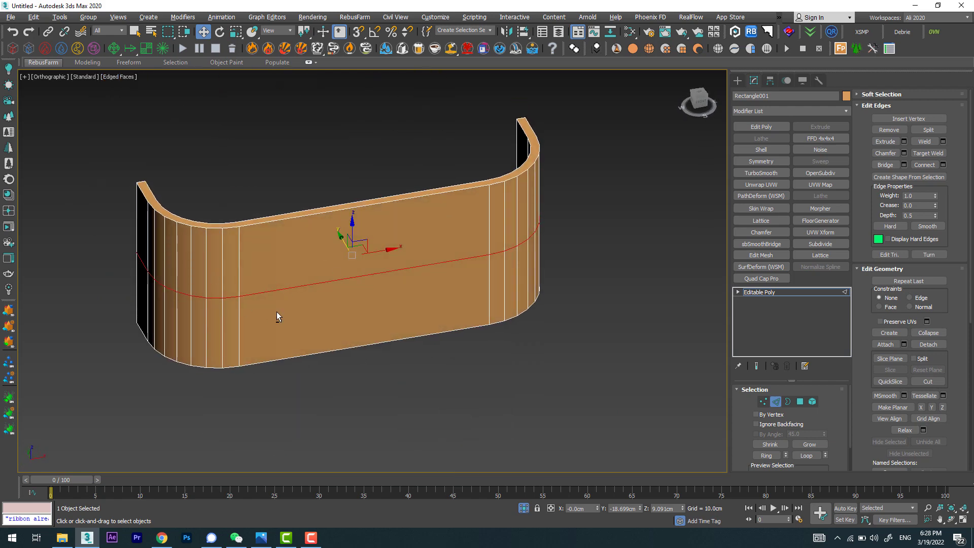
mouse_move(276, 312)
middle_mouse_down("alt")
mouse_move(418, 305)
mouse_move(633, 367)
middle_mouse_up("alt")
left_click(632, 367)
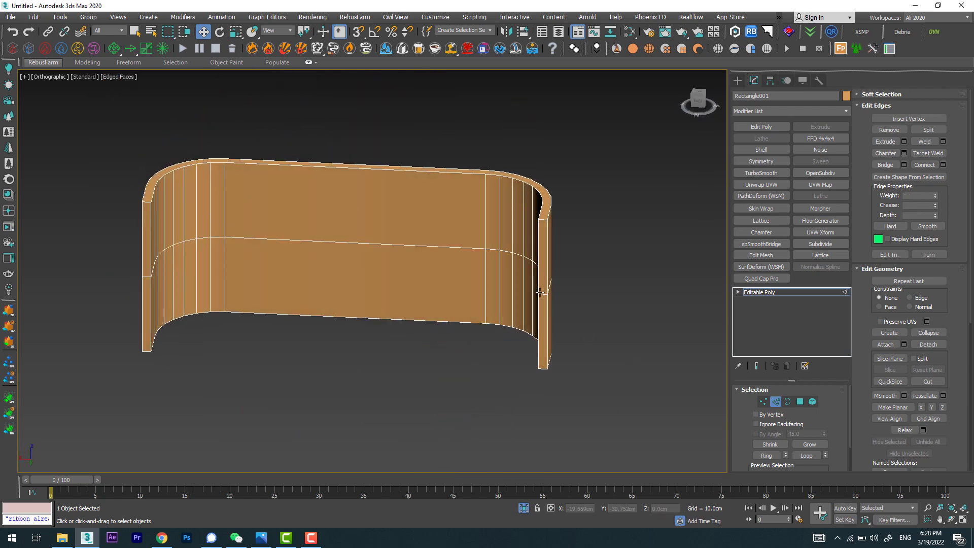
scroll(539, 292, "up", 8)
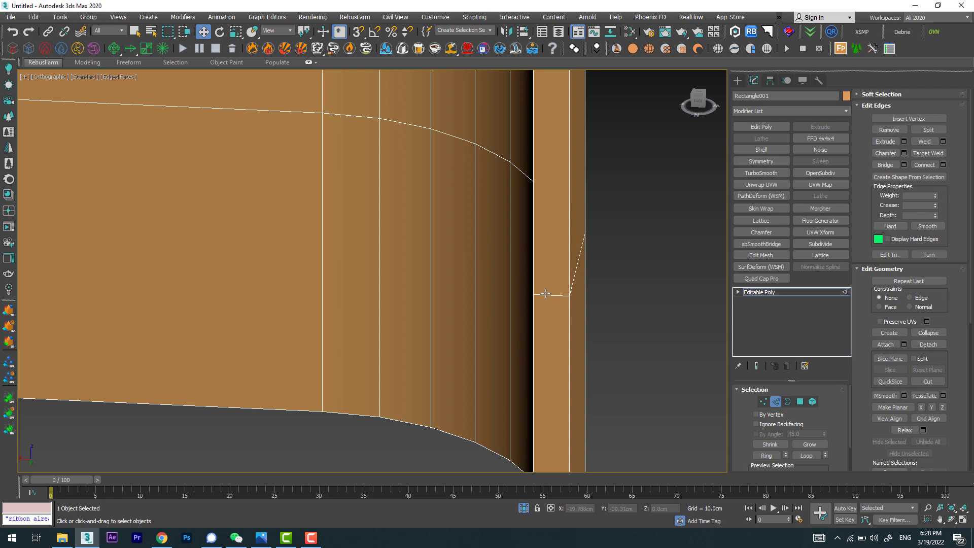
left_click(545, 294)
scroll(546, 293, "down", 5)
middle_click_drag(250, 202, 130, 272, "alt")
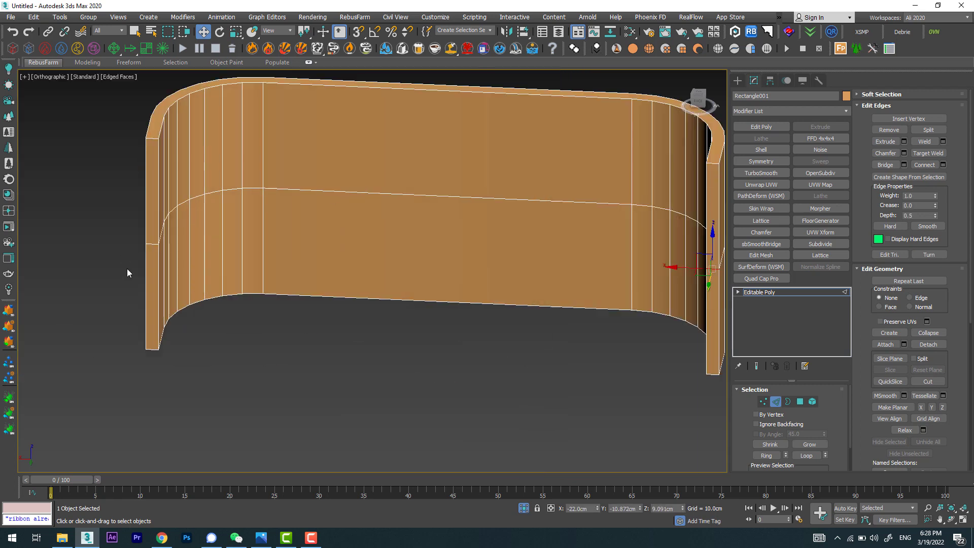
scroll(152, 254, "up", 4)
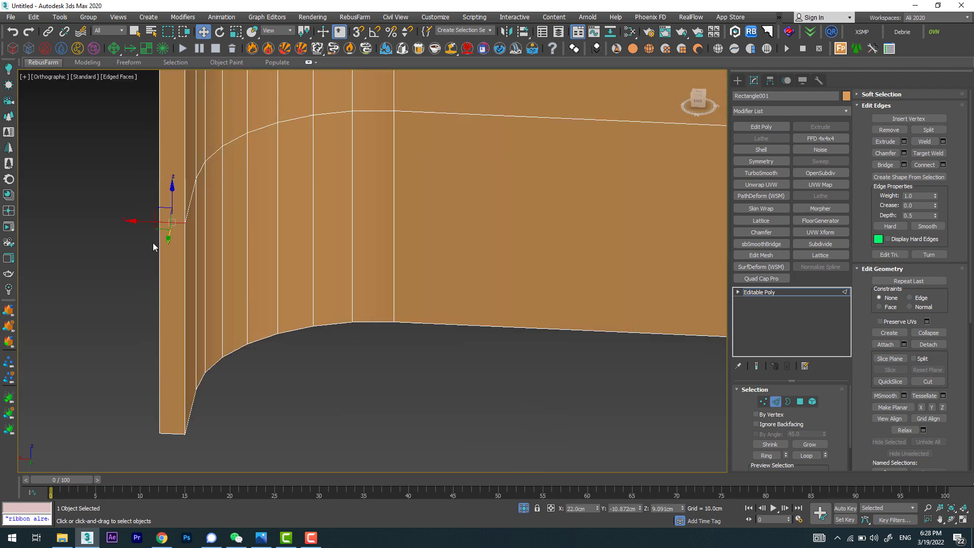
scroll(153, 242, "down", 5)
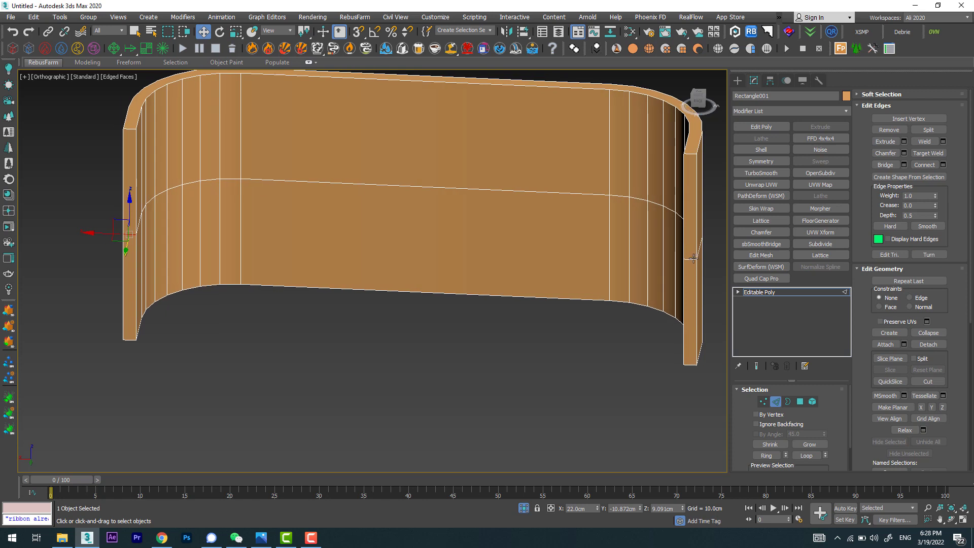
left_click(693, 259)
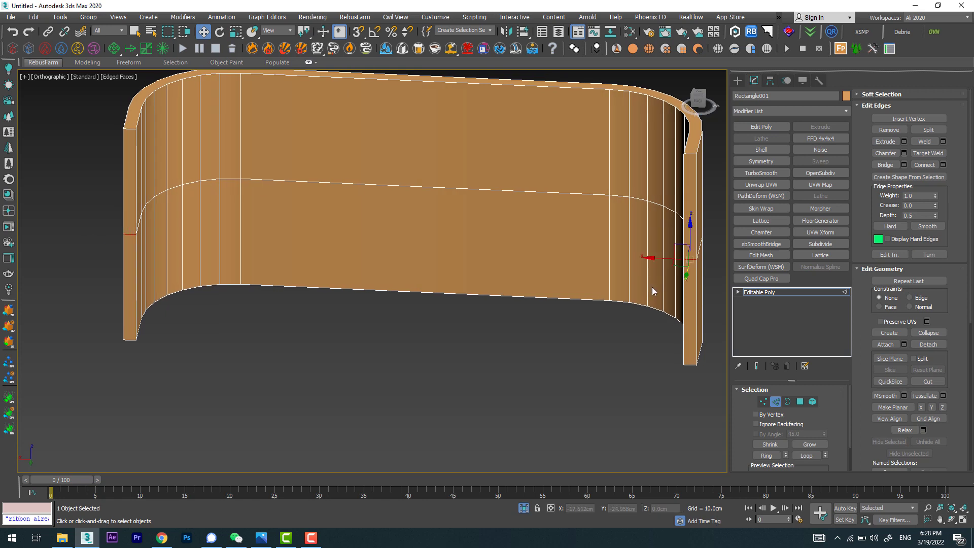
key("ctrl+d")
Select the horizontal edge loop around the lower curved wall.
mouse_move(608, 234)
middle_mouse_down("alt")
mouse_move(592, 224)
mouse_move(577, 250)
middle_mouse_up("alt")
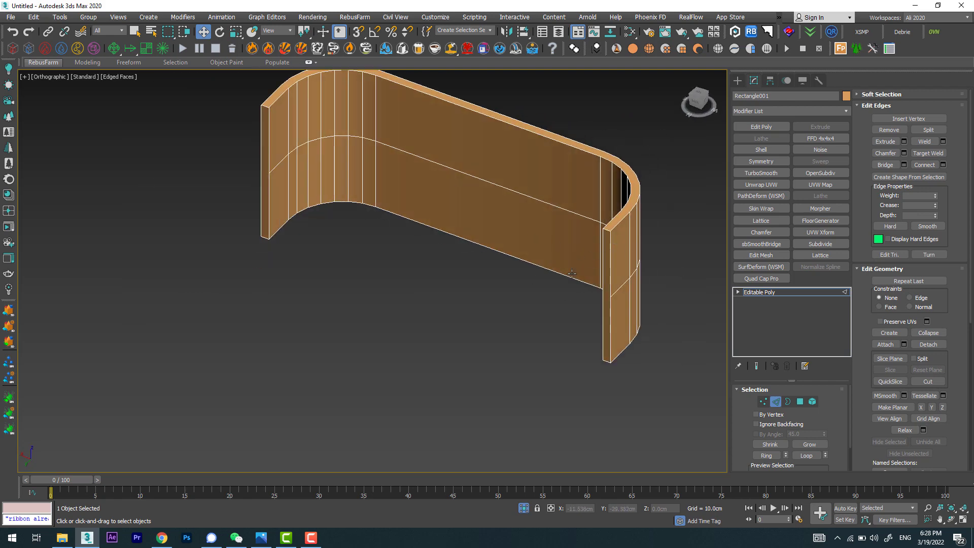
mouse_move(564, 215)
middle_mouse_down("alt")
mouse_move(478, 223)
mouse_move(419, 211)
mouse_move(635, 254)
middle_mouse_up("alt")
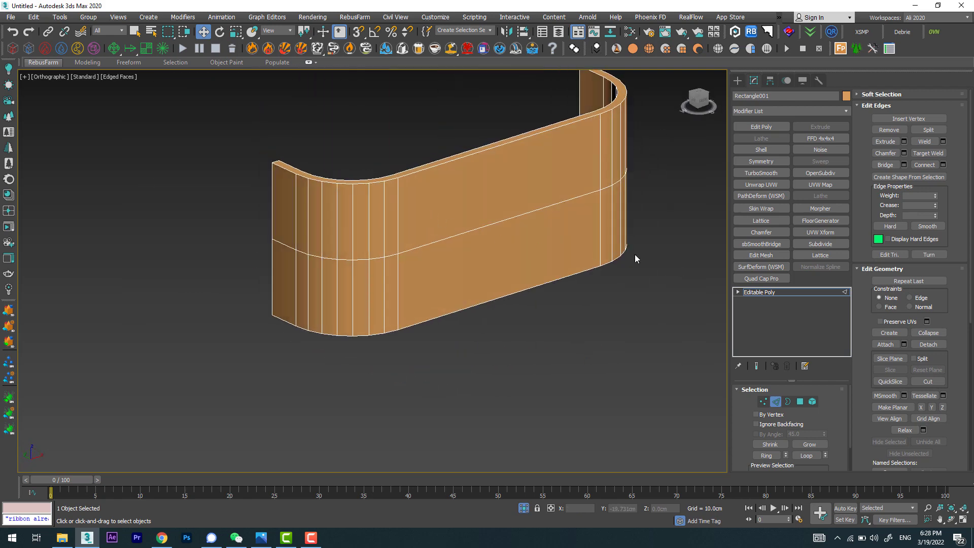
double_click(536, 210)
mouse_move(355, 239)
middle_mouse_down("alt")
mouse_move(486, 239)
mouse_move(436, 243)
middle_mouse_up("alt")
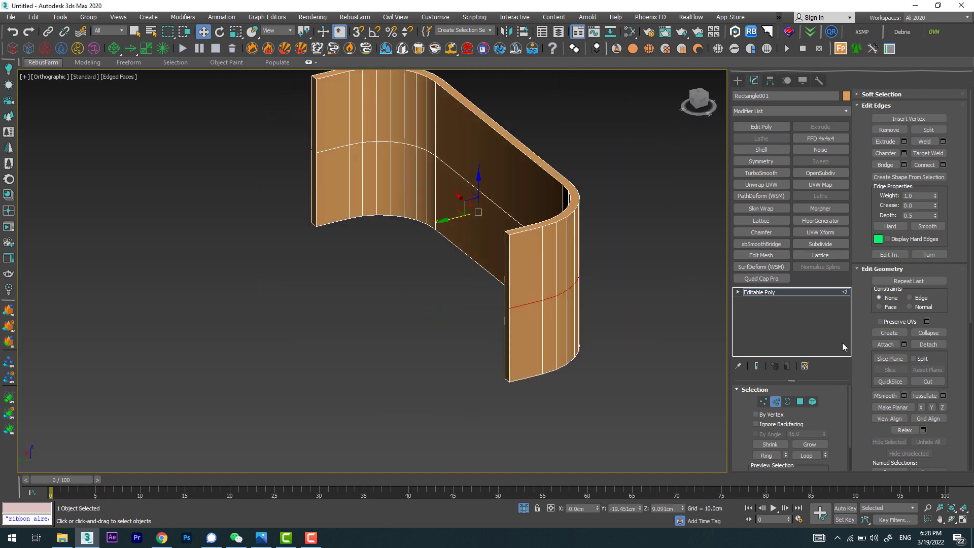
Create a Linear shape from the selected edge loop as a new rail.
left_click(905, 178)
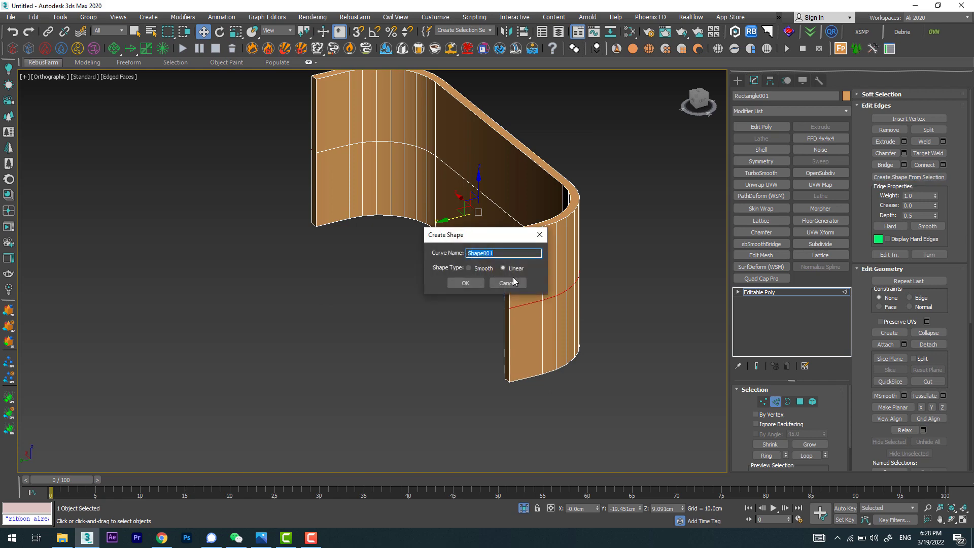
left_click(474, 286)
middle_click_drag(619, 319, 534, 337, "alt")
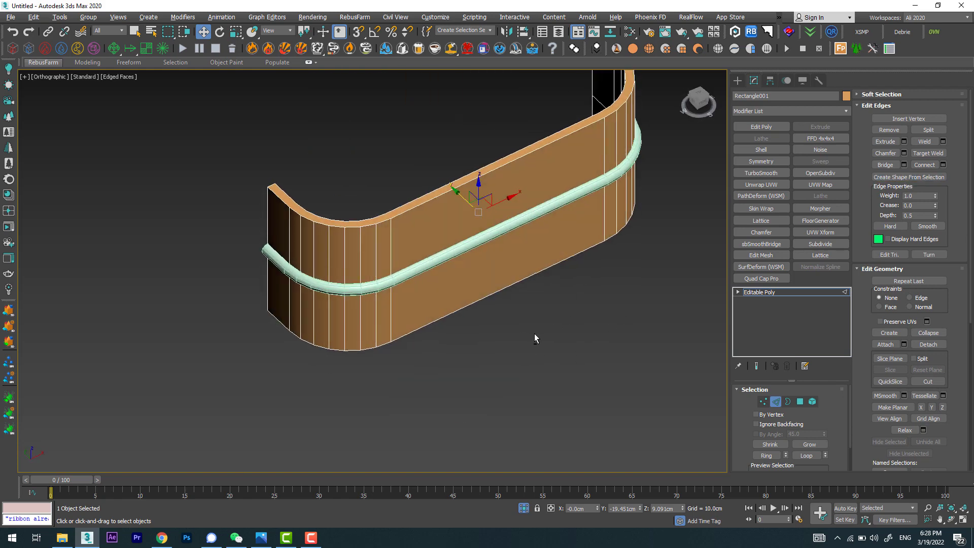
Exit isolation, orbit around the tub, and bring up the nightstand reference photo.
left_click(523, 508)
mouse_move(502, 379)
middle_mouse_down("alt")
mouse_move(461, 421)
mouse_move(418, 349)
mouse_move(480, 263)
mouse_move(510, 328)
middle_mouse_up("alt")
scroll(447, 326, "up", 5)
scroll(449, 330, "down", 5)
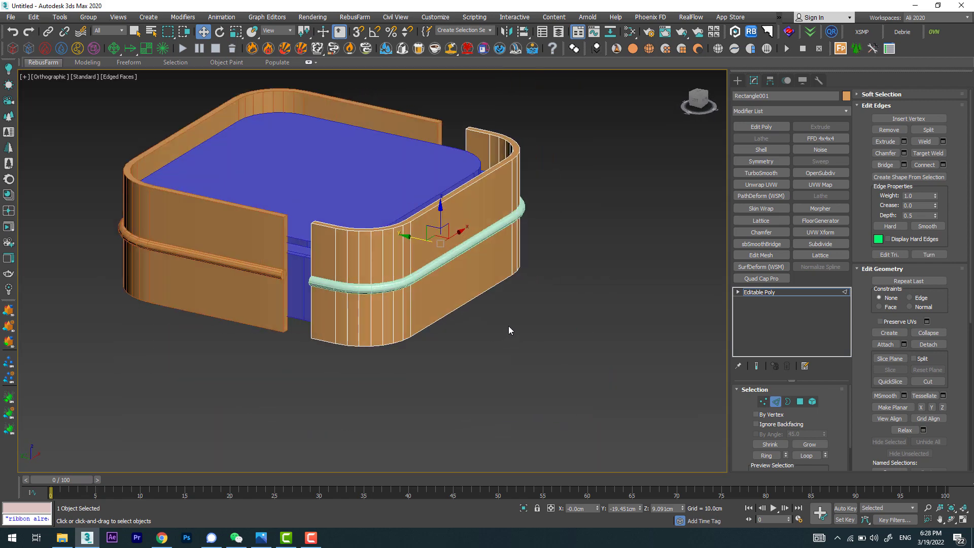
scroll(495, 347, "down", 3)
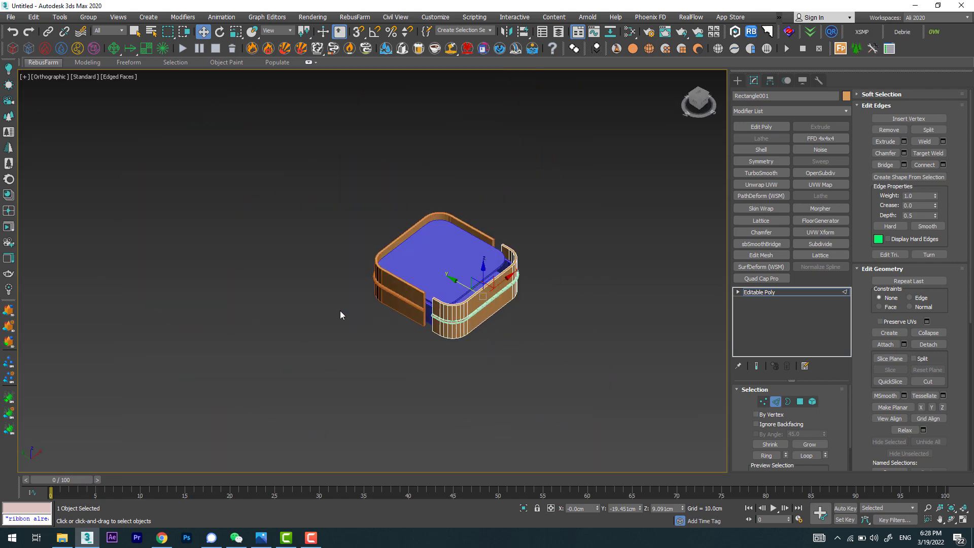
left_click(260, 538)
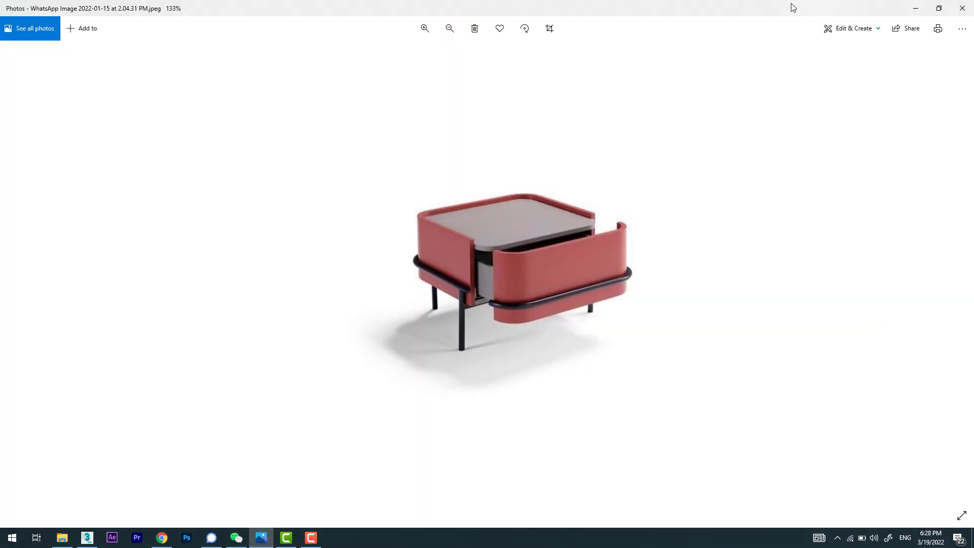
Convert the curved wall to an Editable Poly and select its front polygons.
left_click(913, 7)
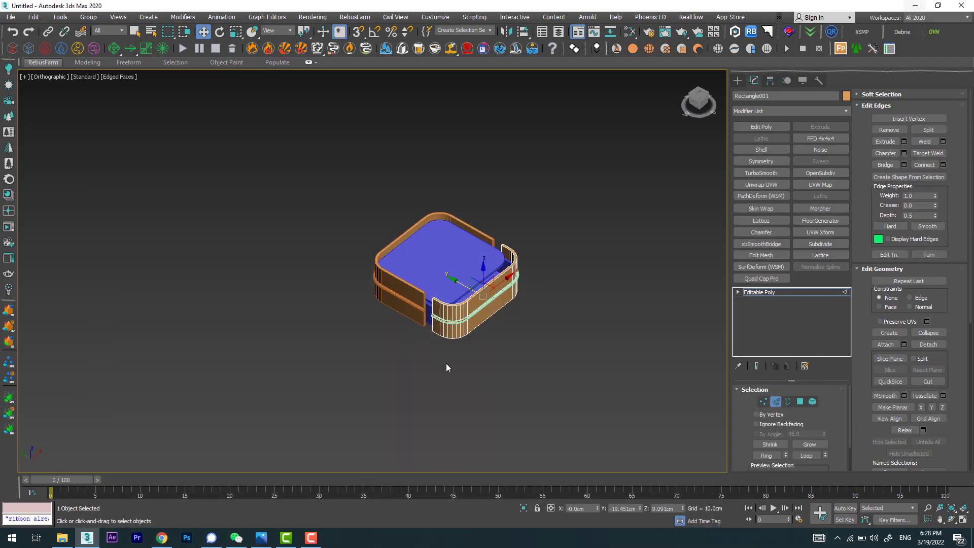
scroll(445, 363, "up", 3)
scroll(476, 290, "up", 4)
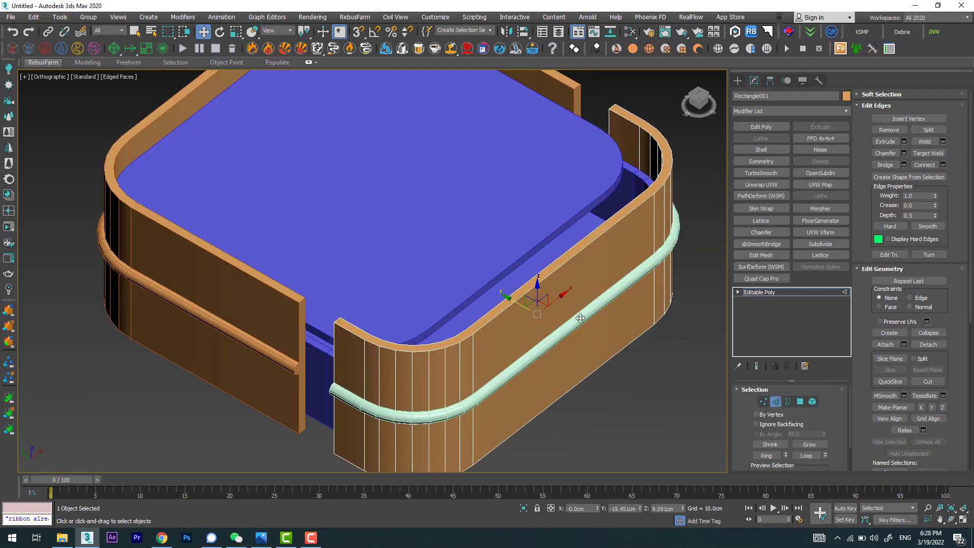
scroll(580, 318, "up", 2)
right_click(578, 319)
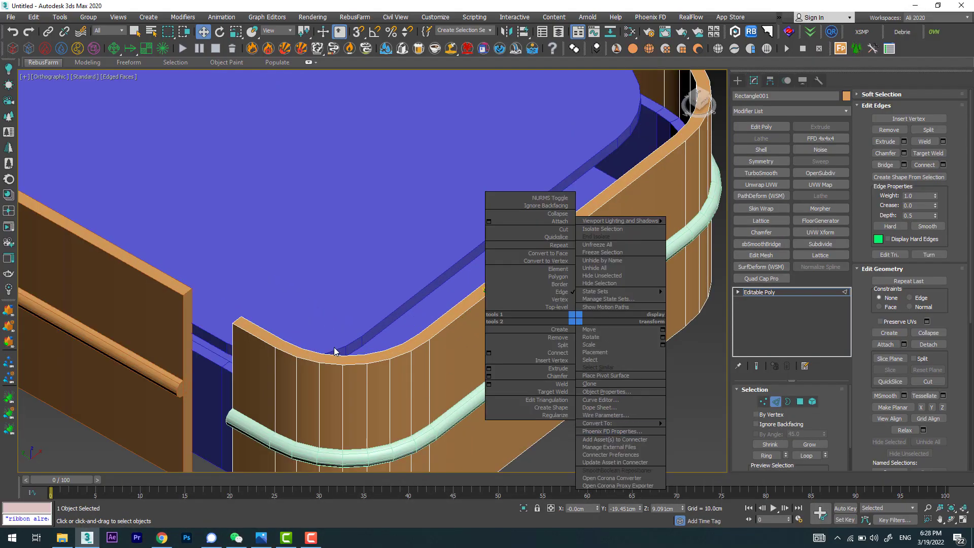
left_click(217, 428)
middle_click_drag(490, 324, 442, 323)
right_click(480, 327)
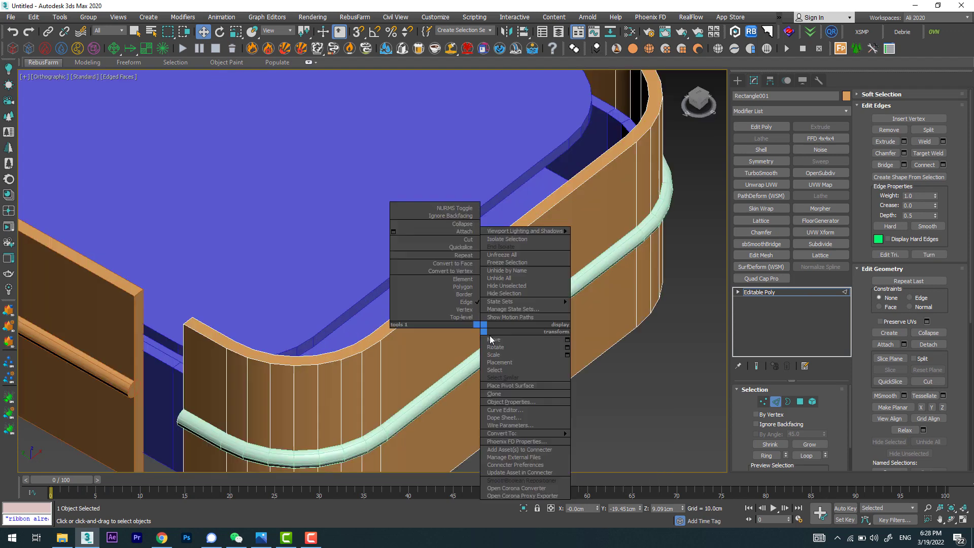
left_click(596, 440)
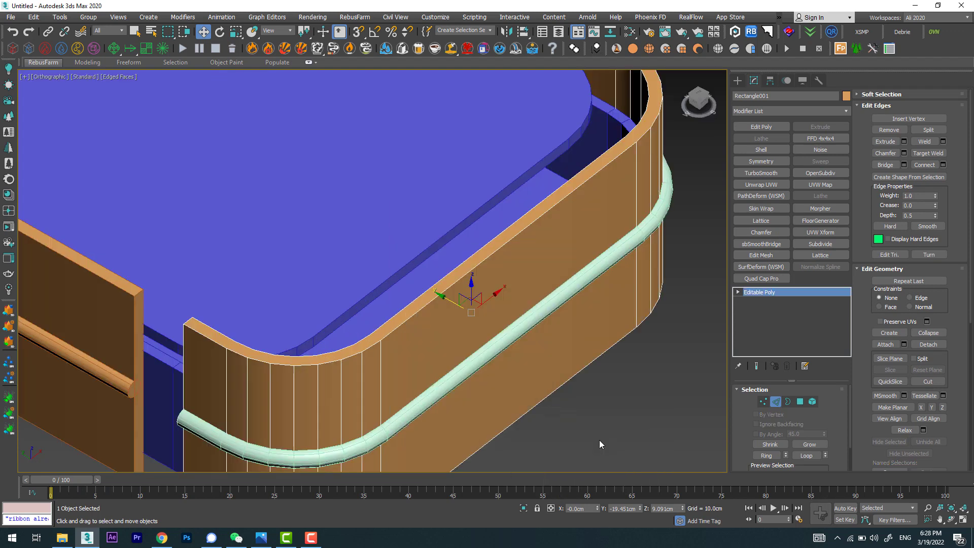
left_click(800, 401)
mouse_move(634, 396)
middle_mouse_down("alt")
mouse_move(541, 380)
mouse_move(640, 359)
middle_mouse_up("alt")
left_click(541, 379)
Select the Shape001 rail and show its Modify panel settings.
left_click(738, 80)
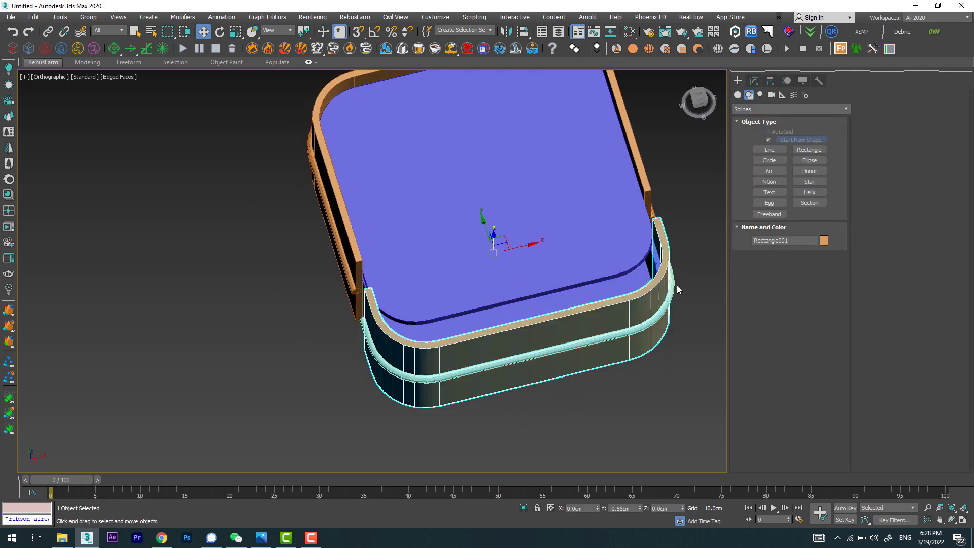
left_click(673, 285)
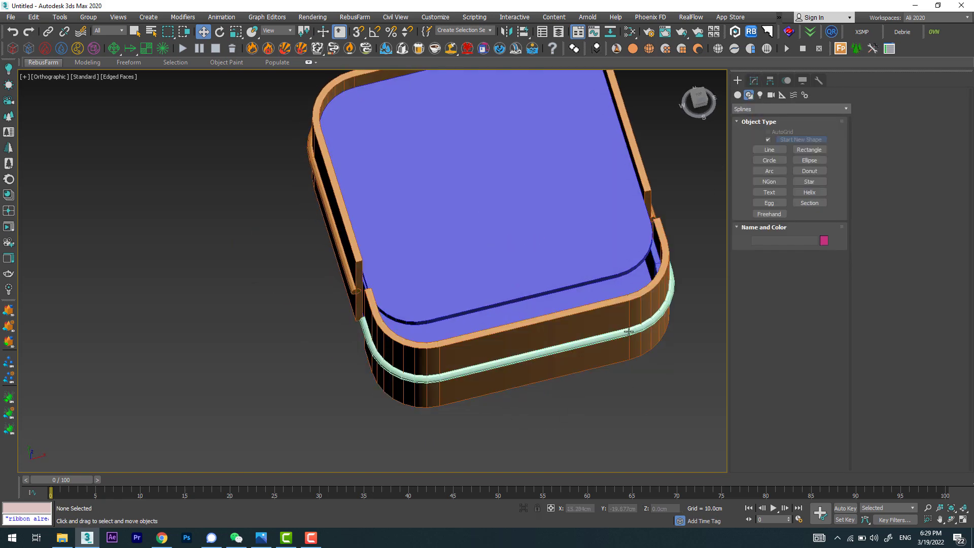
left_click(753, 80)
Convert the rail tube to an Editable Poly.
scroll(528, 366, "down", 3)
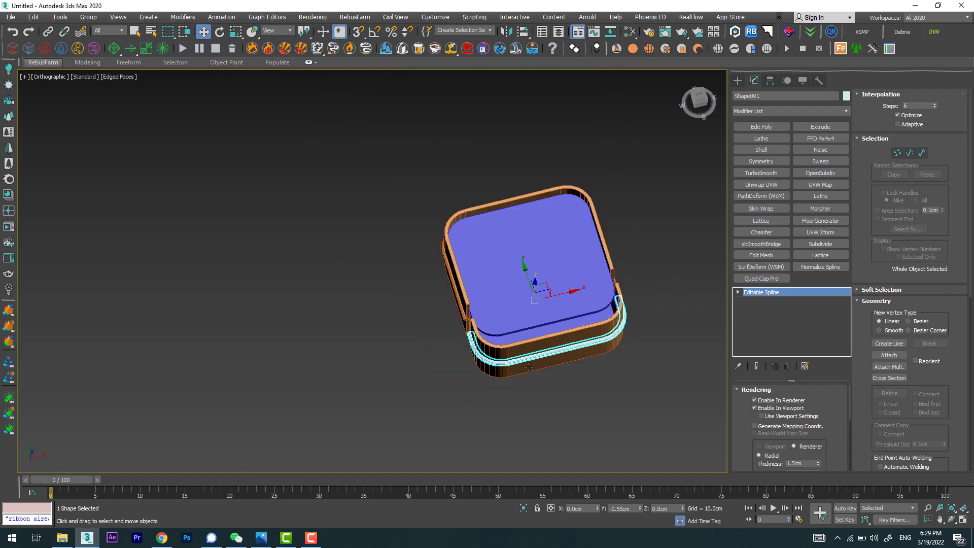
mouse_move(529, 366)
middle_mouse_down("alt")
mouse_move(568, 380)
mouse_move(507, 355)
mouse_move(414, 339)
mouse_move(372, 372)
mouse_move(371, 311)
middle_mouse_up("alt")
scroll(540, 366, "up", 5)
scroll(572, 380, "up", 3)
scroll(553, 366, "down", 3)
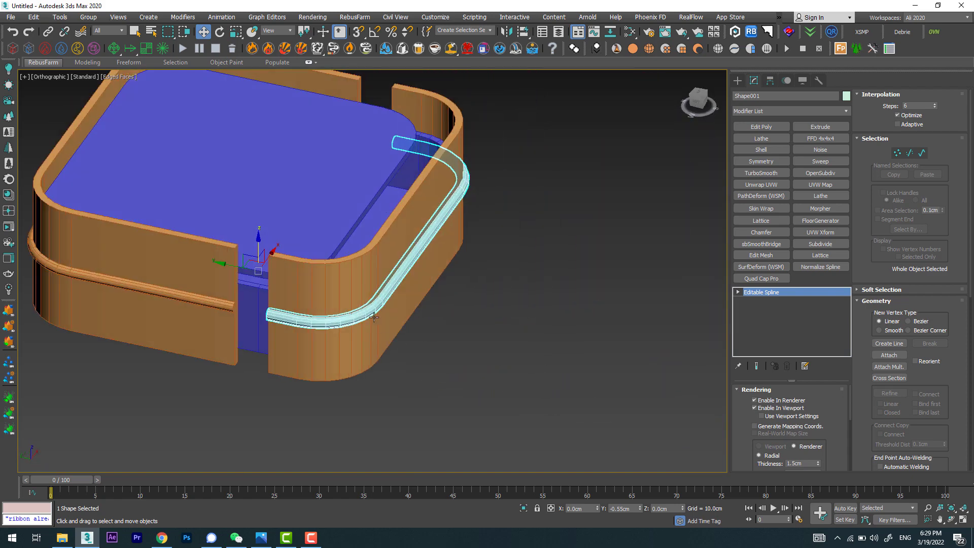
right_click(370, 311)
left_click(537, 435)
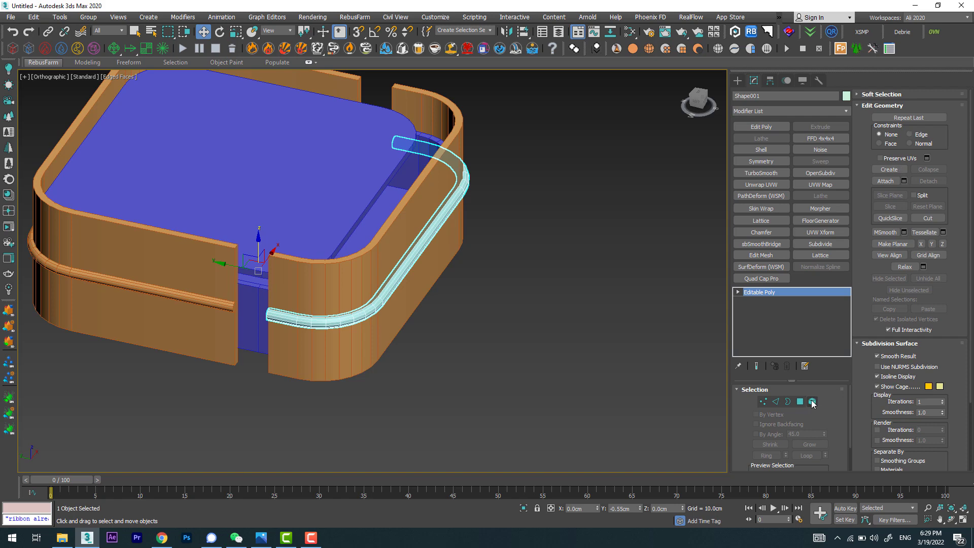
Detach the rail's straight front polygons as a clone.
left_click(800, 401)
middle_click_drag(702, 370, 449, 323, "alt")
left_click(431, 284)
middle_click_drag(412, 235, 366, 270, "alt")
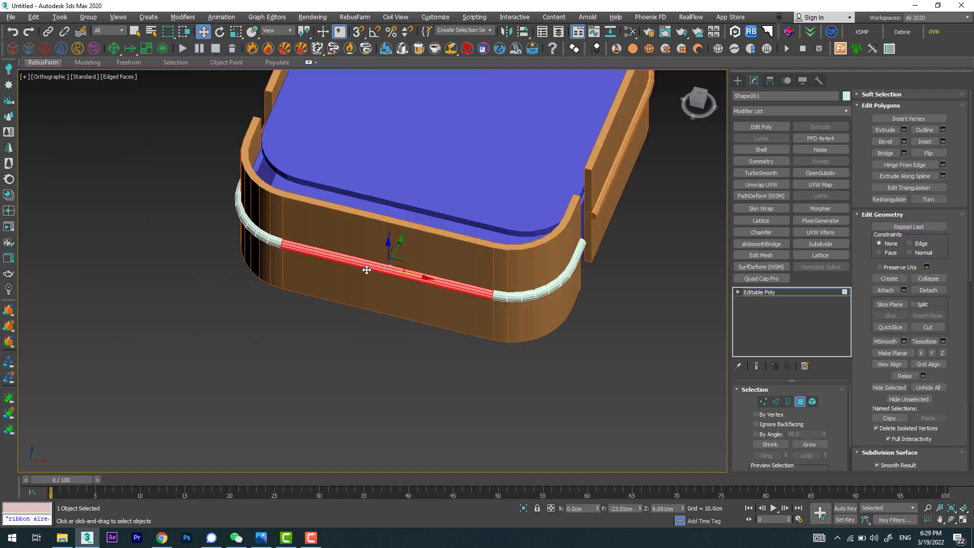
left_click(939, 291)
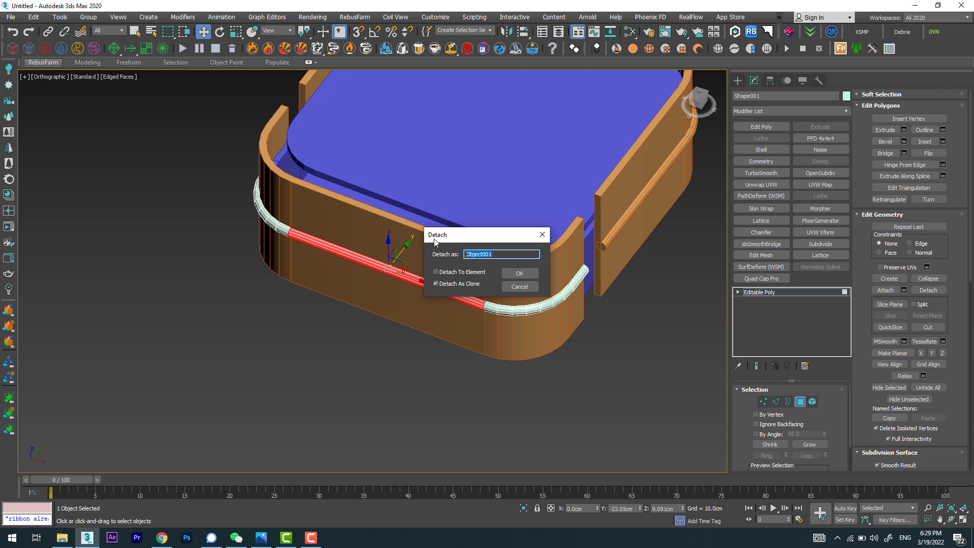
key("Return")
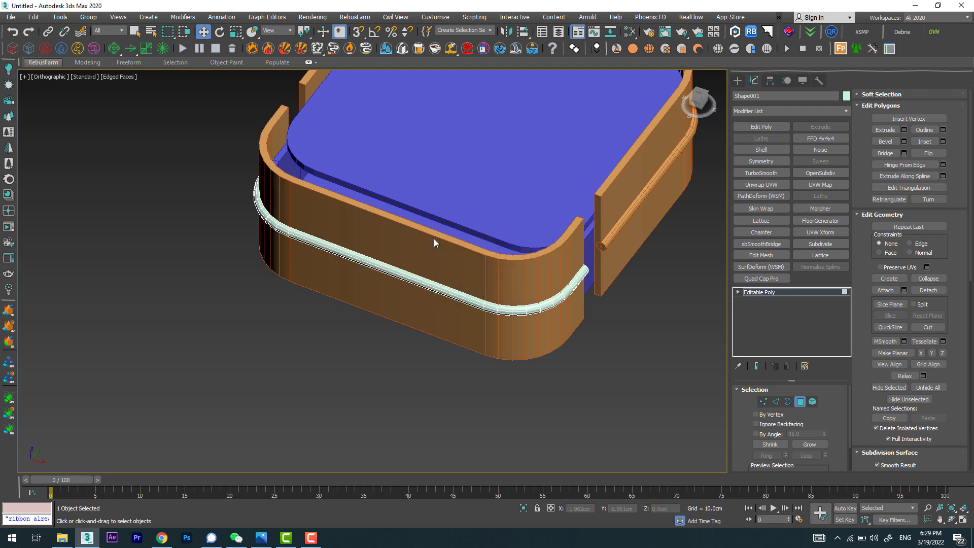
left_click(737, 81)
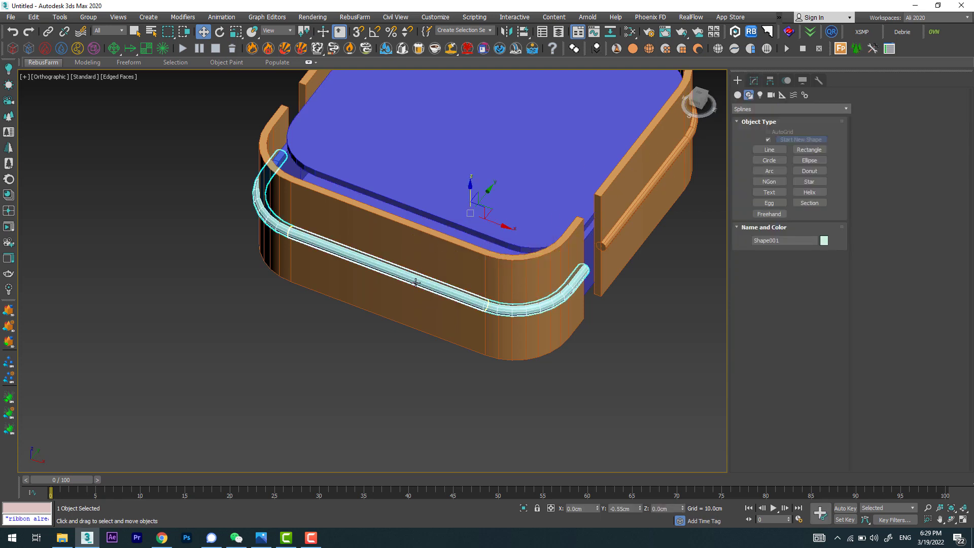
Move the detached tube copy down below the box and view it from the front.
left_click(396, 257)
middle_click_drag(395, 257, 376, 280, "alt")
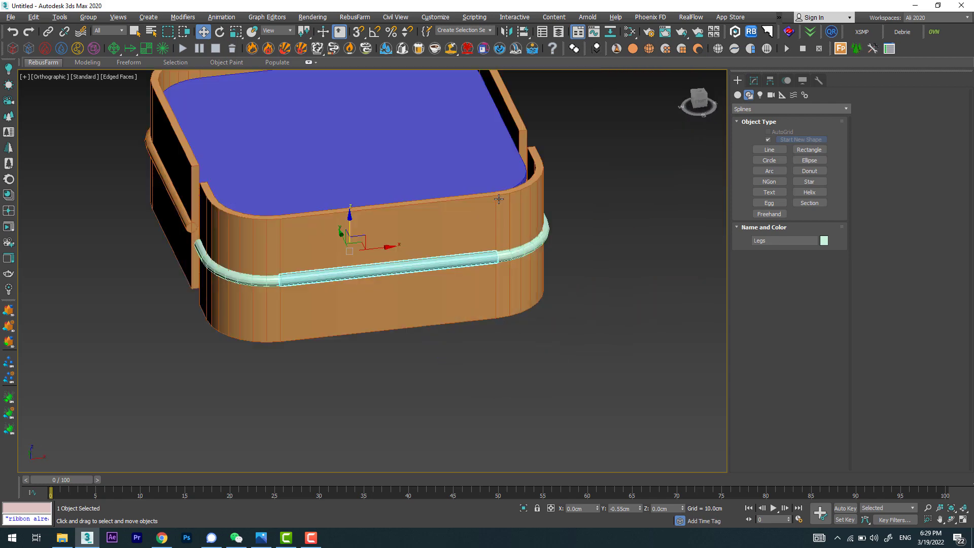
left_click_drag(406, 184, 391, 266)
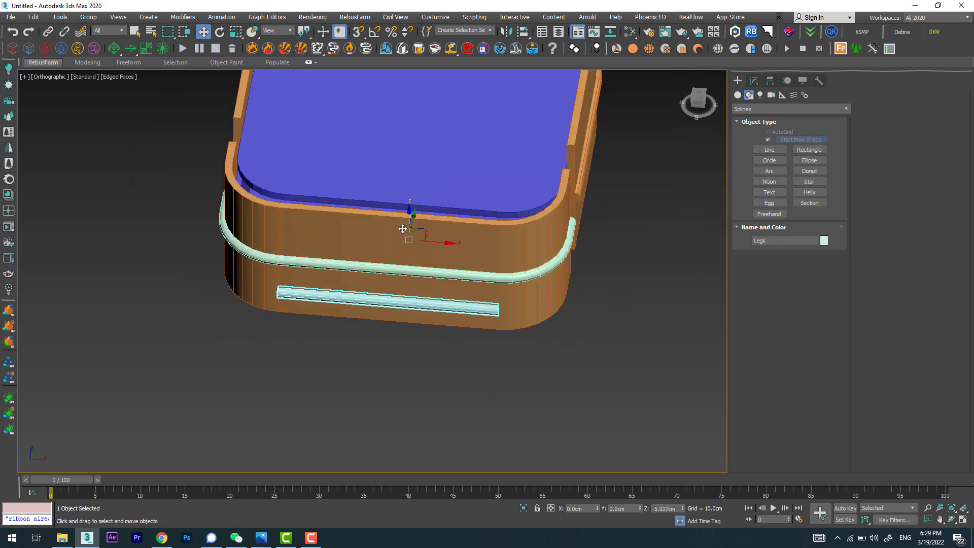
key("f")
scroll(388, 267, "down", 5)
scroll(410, 311, "up", 2)
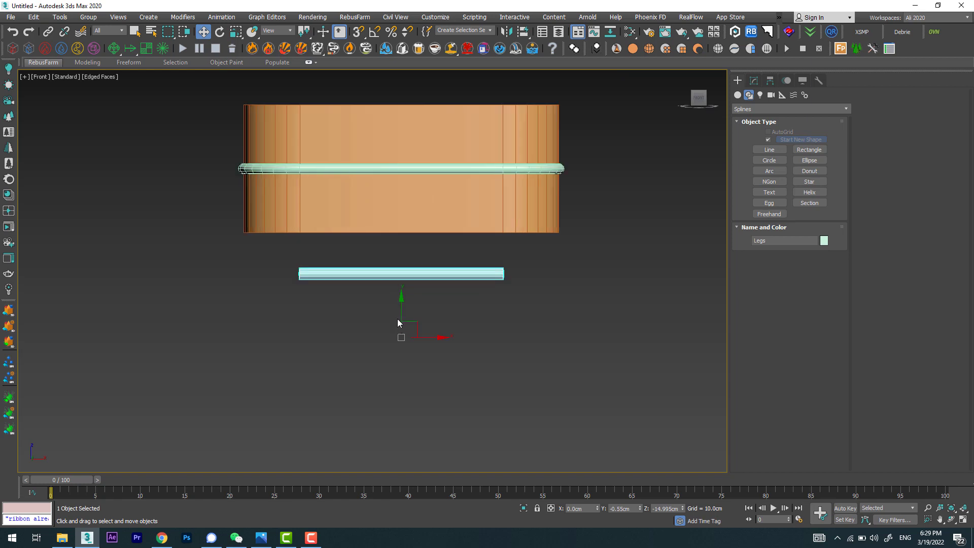
Try rotating the tube with angle snap and Affect Pivot Only, undoing the attempts.
key("e")
left_click_drag(423, 305, 496, 408)
key("a")
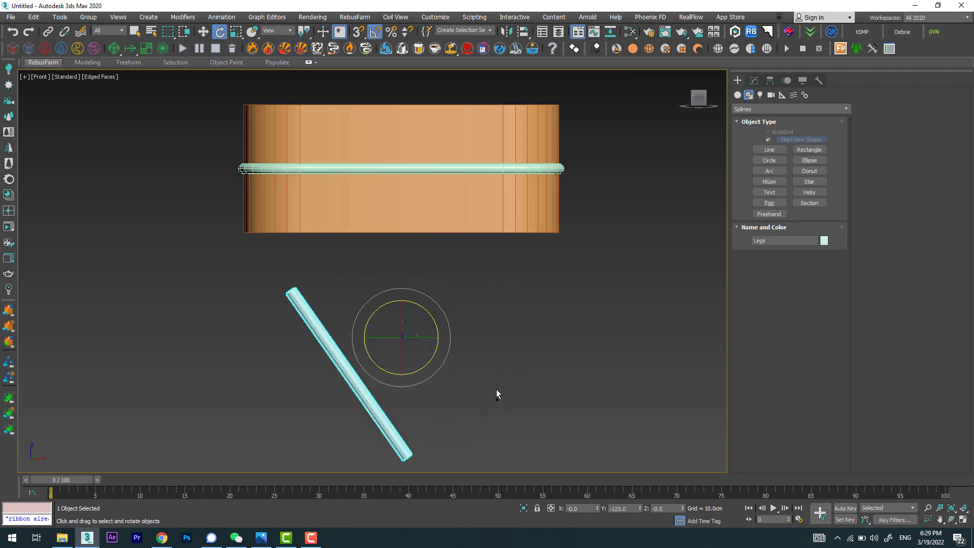
key("ctrl+z")
left_click(770, 80)
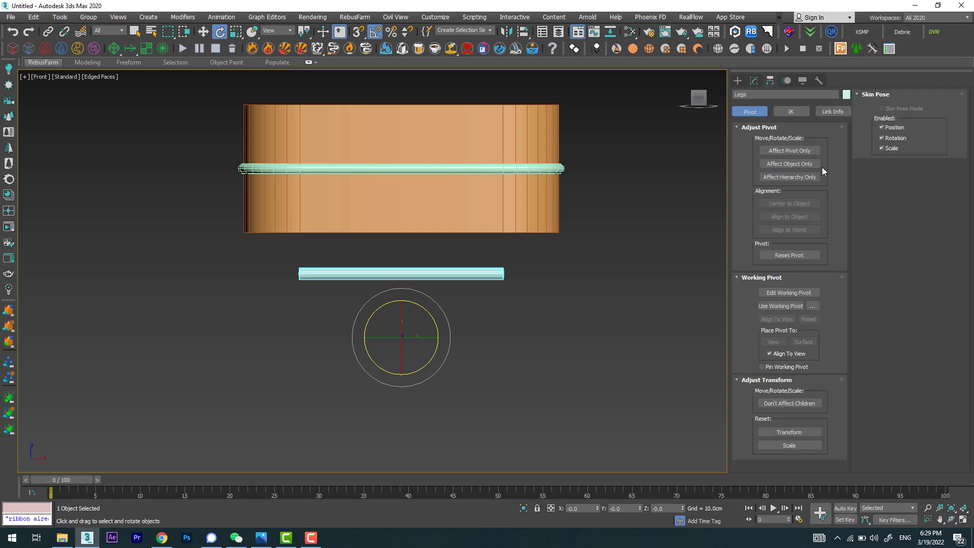
left_click(790, 148)
key("ctrl+z")
left_click(738, 80)
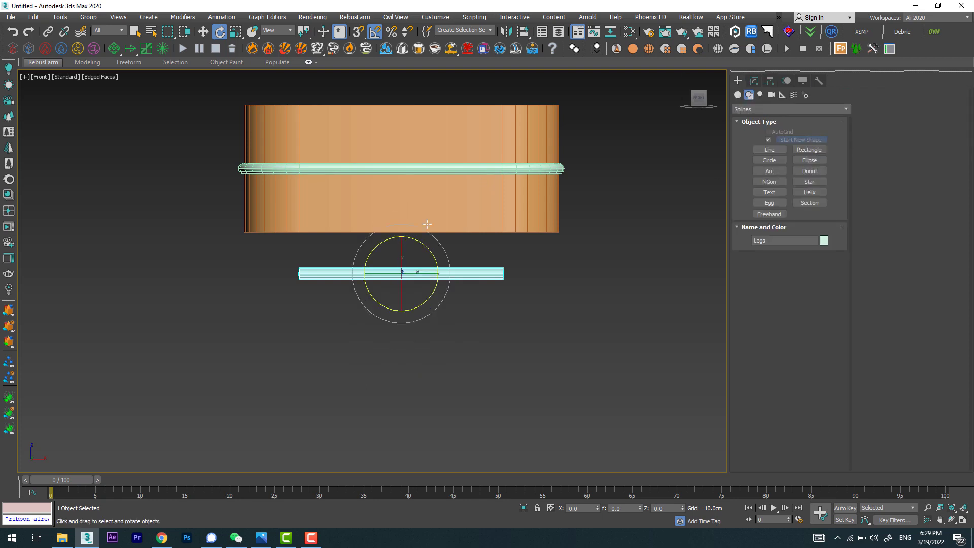
Rotate the Legs tube to stand vertically under the rail and compare with the reference photo.
left_click_drag(425, 246, 461, 271)
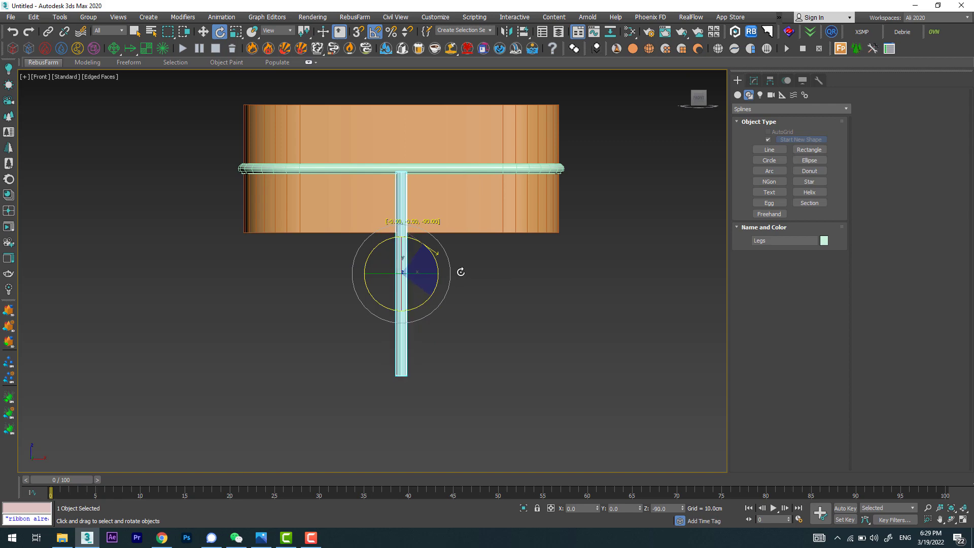
mouse_move(460, 271)
middle_mouse_down("alt")
mouse_move(541, 298)
mouse_move(528, 260)
mouse_move(494, 305)
mouse_move(452, 300)
middle_mouse_up("alt")
key("f")
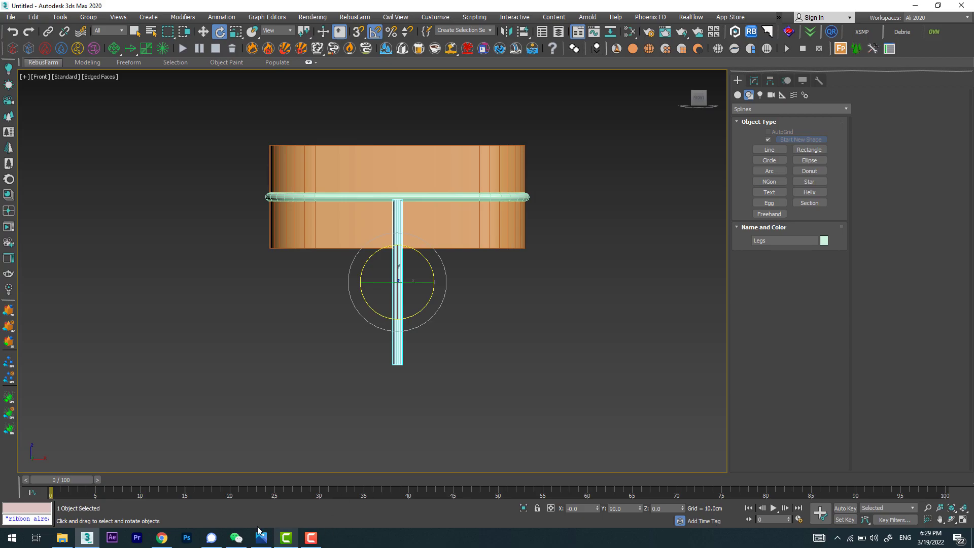
left_click(259, 534)
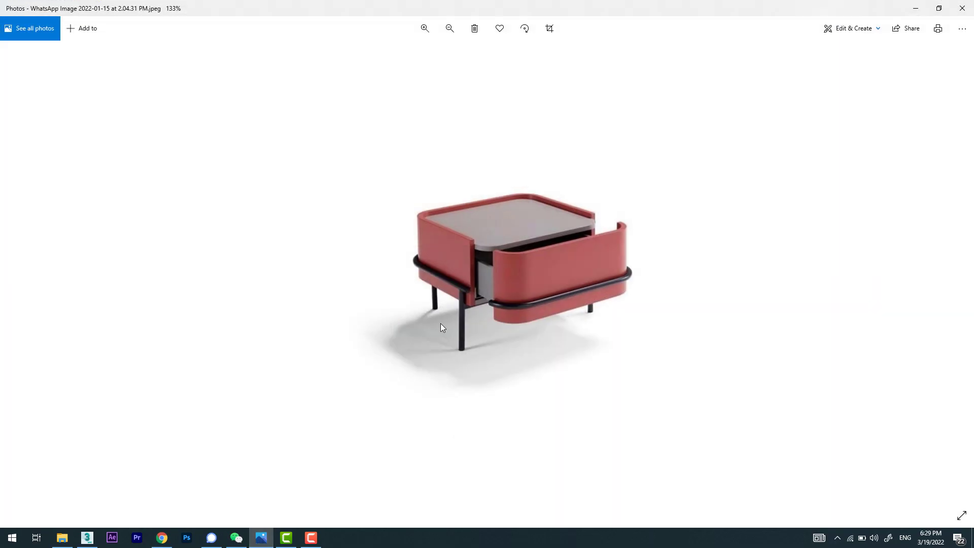
left_click(909, 5)
left_click(754, 80)
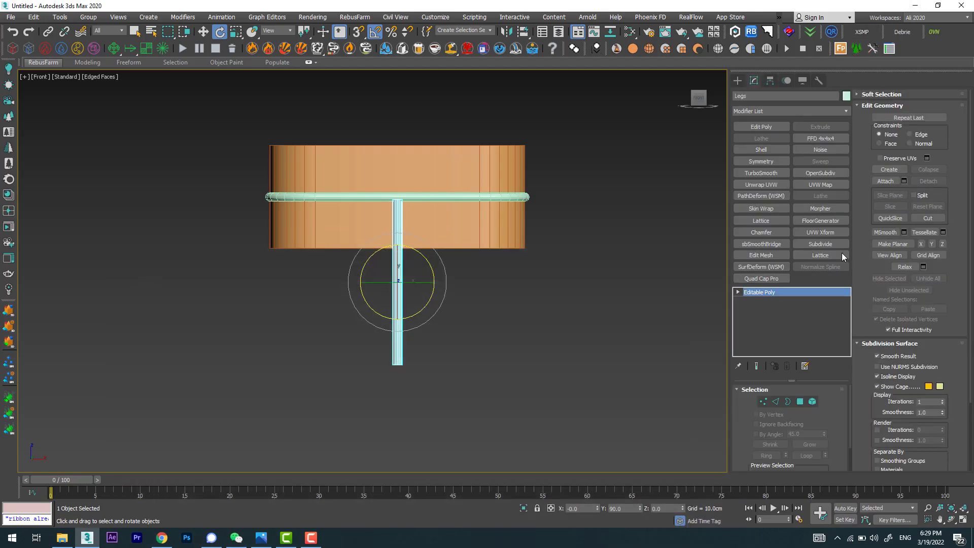
Select the cyan leg's bottom vertices in vertex mode, then exit vertex editing.
left_click(762, 401)
left_click_drag(440, 396, 388, 355)
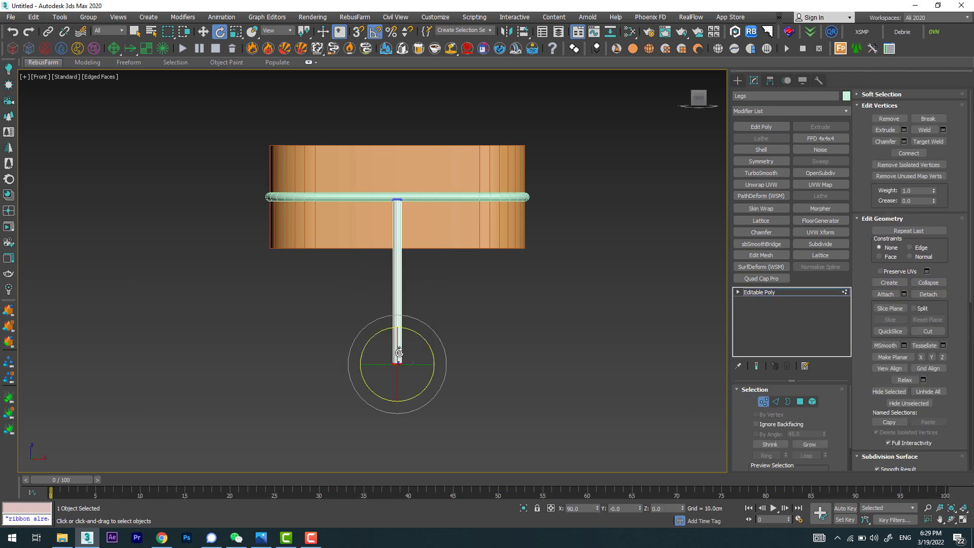
key("w")
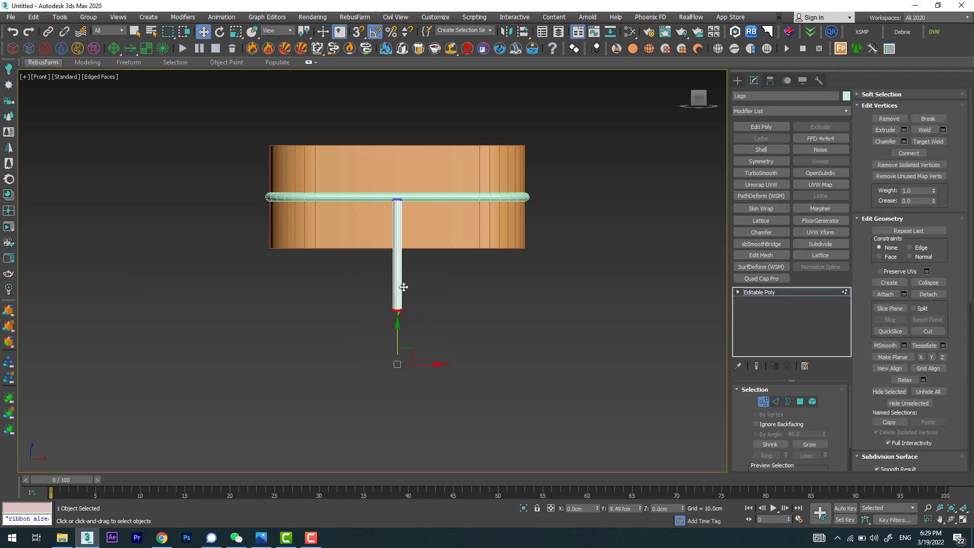
mouse_move(401, 282)
middle_mouse_down("alt")
mouse_move(535, 267)
mouse_move(500, 226)
mouse_move(457, 290)
mouse_move(446, 289)
middle_mouse_up("alt")
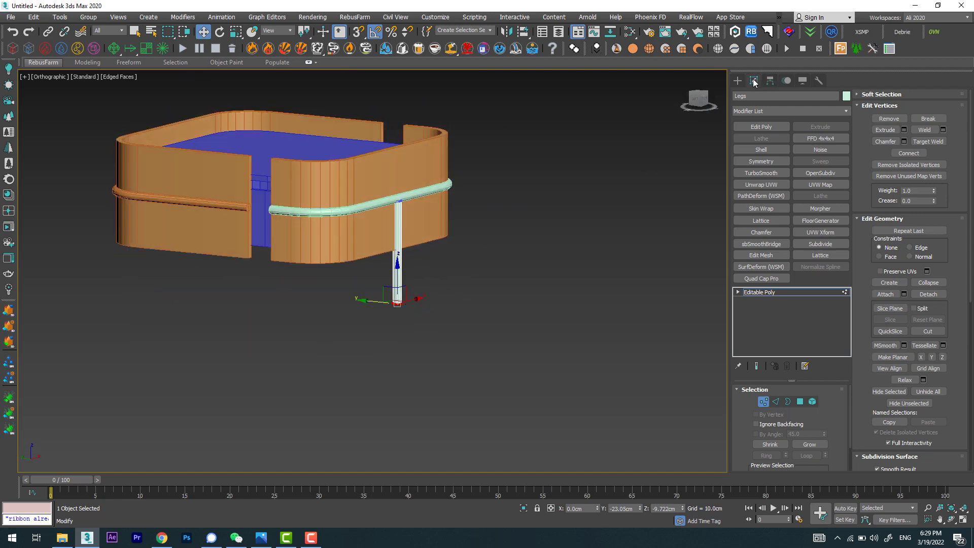
left_click(737, 80)
In Top view, move the leg to the tub's far edge and nudge it into place.
mouse_move(507, 253)
middle_mouse_down("alt")
mouse_move(488, 330)
mouse_move(513, 266)
mouse_move(432, 280)
mouse_move(509, 269)
mouse_move(526, 313)
mouse_move(504, 323)
mouse_move(467, 301)
middle_mouse_up("alt")
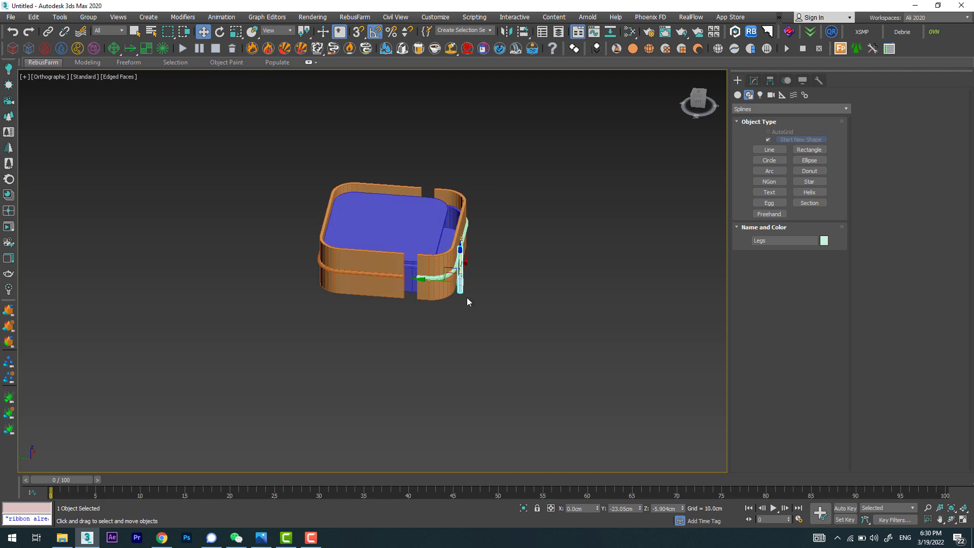
key("t")
scroll(458, 326, "up", 10)
scroll(477, 321, "down", 3)
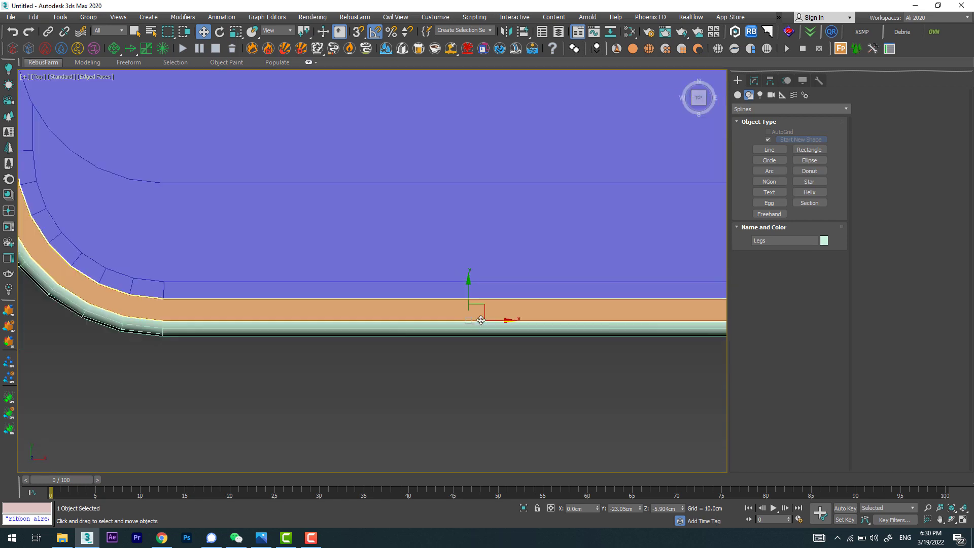
scroll(480, 320, "down", 8)
middle_click_drag(481, 298, 475, 414)
left_click_drag(472, 408, 484, 156)
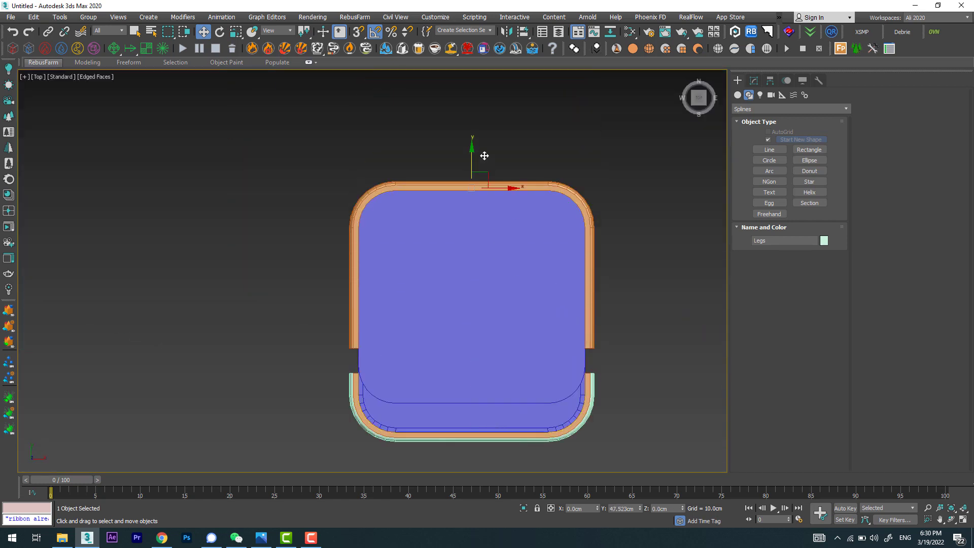
scroll(497, 193, "up", 15)
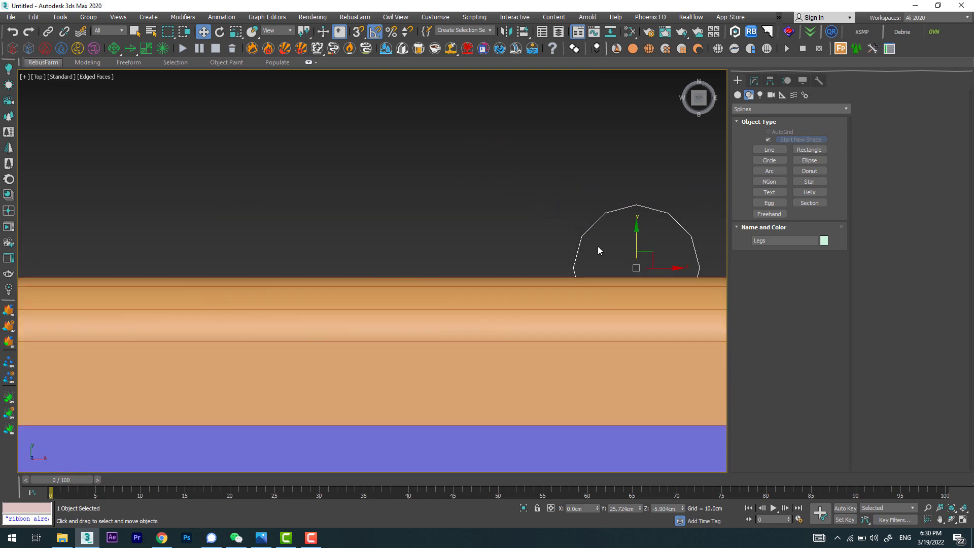
scroll(537, 254, "down", 2)
left_click_drag(476, 262, 475, 243)
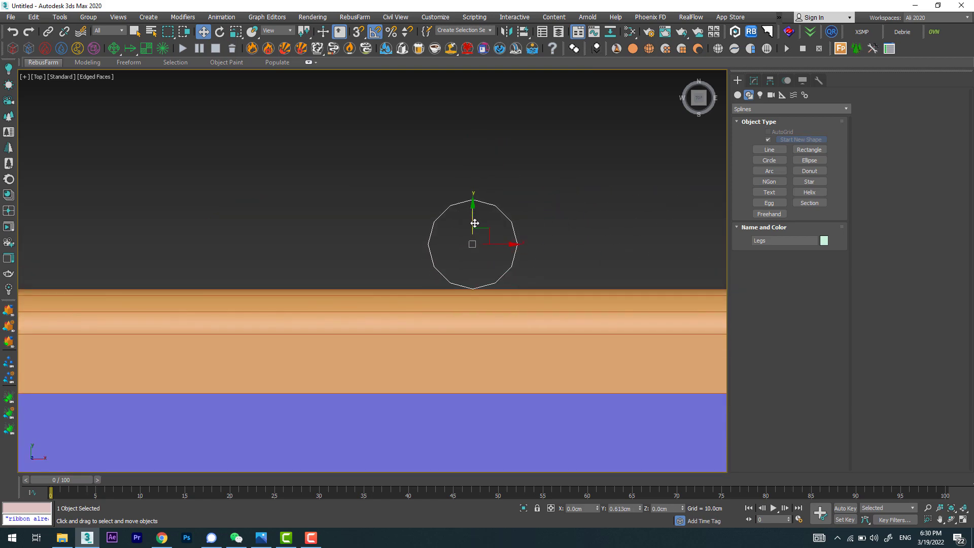
Check the leg's placement in 3D and wireframe, then Shift-drag a copy toward the tub's left side.
mouse_move(475, 243)
middle_mouse_down("alt")
mouse_move(486, 293)
mouse_move(472, 336)
middle_mouse_up("alt")
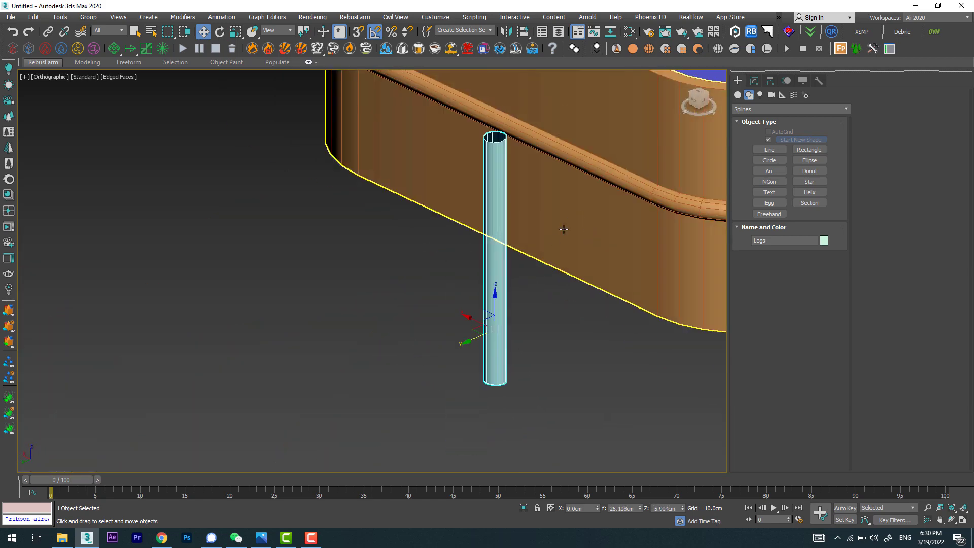
left_click_drag(473, 337, 483, 332)
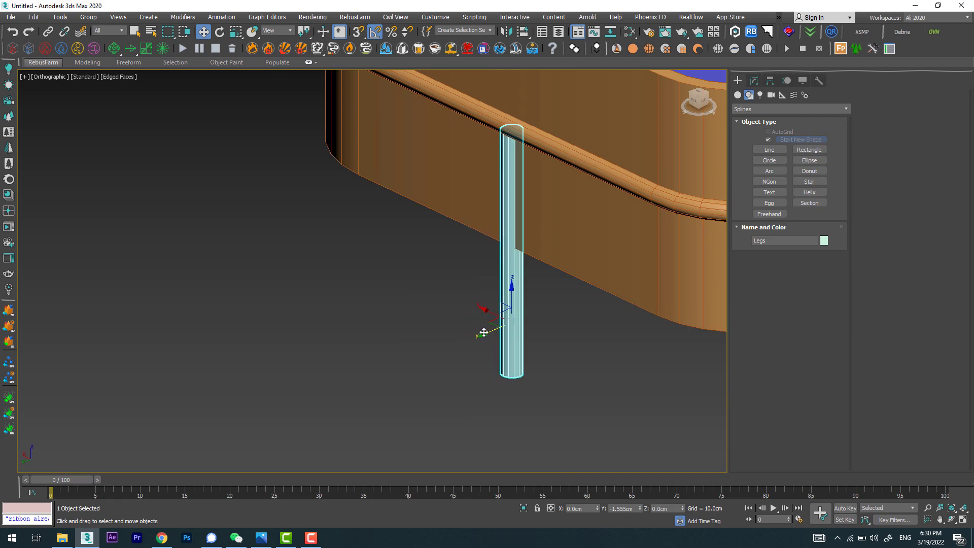
scroll(484, 334, "down", 5)
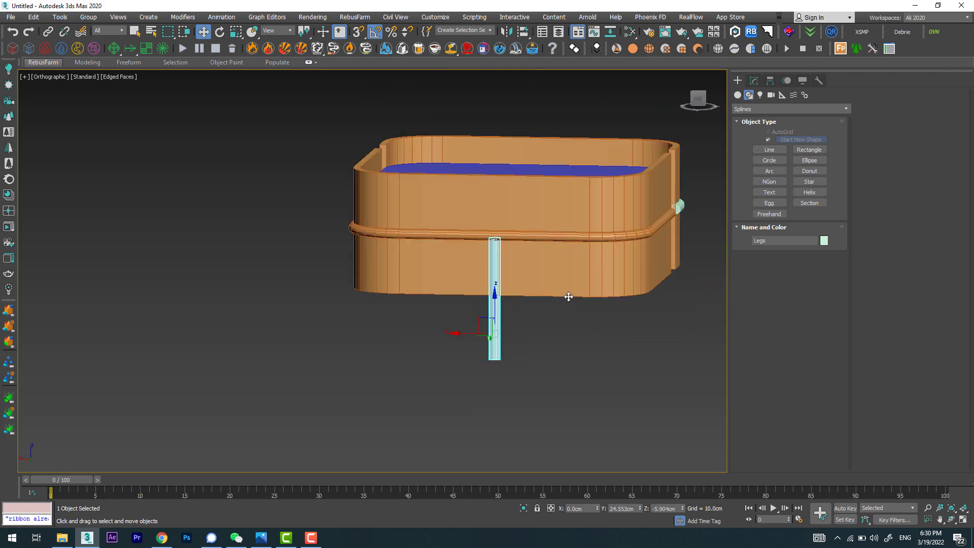
mouse_move(484, 334)
middle_mouse_down("alt")
mouse_move(552, 255)
mouse_move(492, 278)
middle_mouse_up("alt")
scroll(552, 255, "up", 10)
key("t")
key("F3")
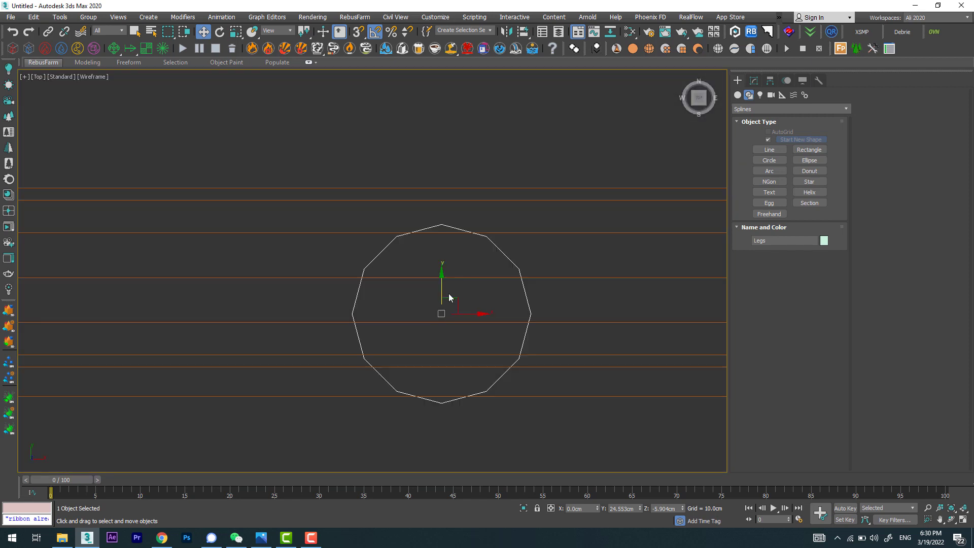
scroll(448, 284, "down", 4)
key("F3")
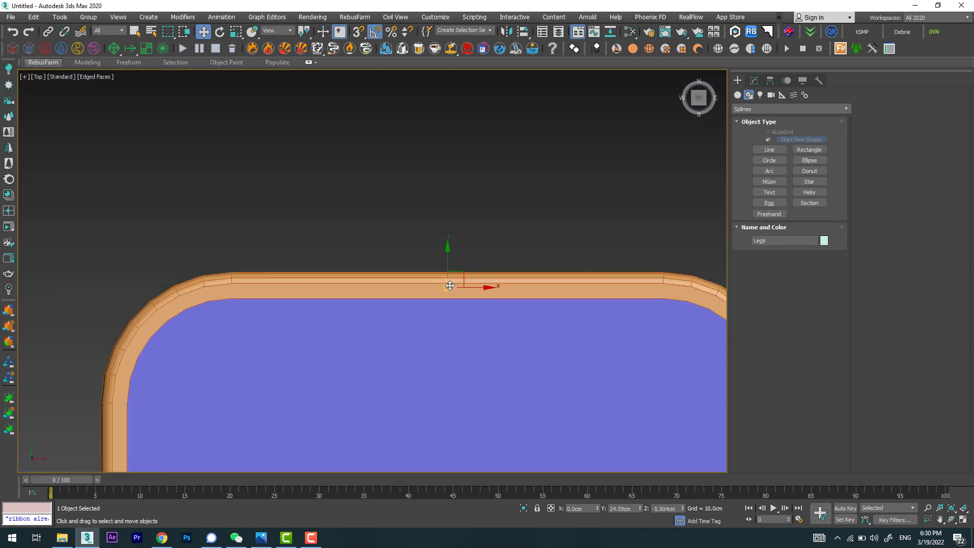
scroll(456, 322, "down", 5)
middle_click_drag(457, 321, 563, 245, "alt")
key("t")
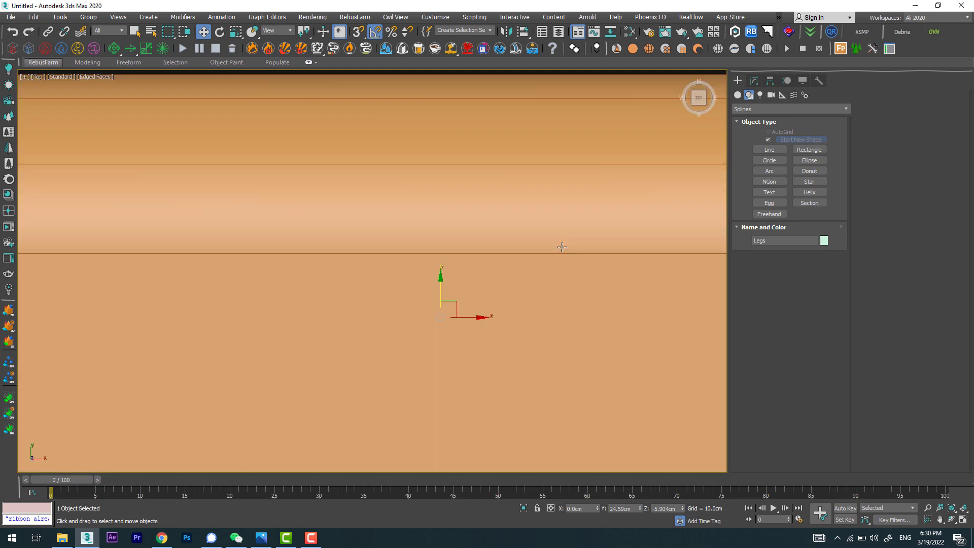
scroll(561, 245, "down", 3)
scroll(502, 276, "down", 3)
scroll(528, 264, "down", 2)
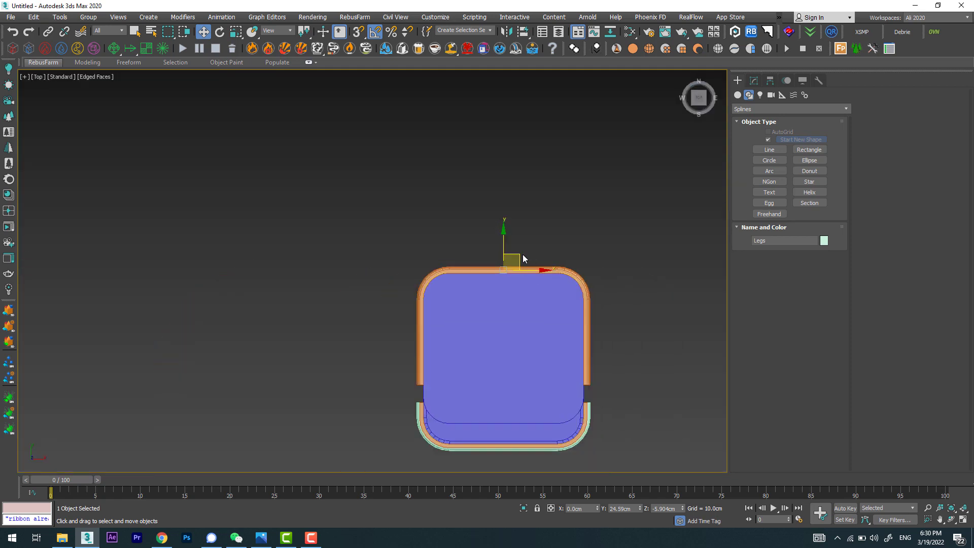
left_click_drag(521, 256, 436, 328, "shift")
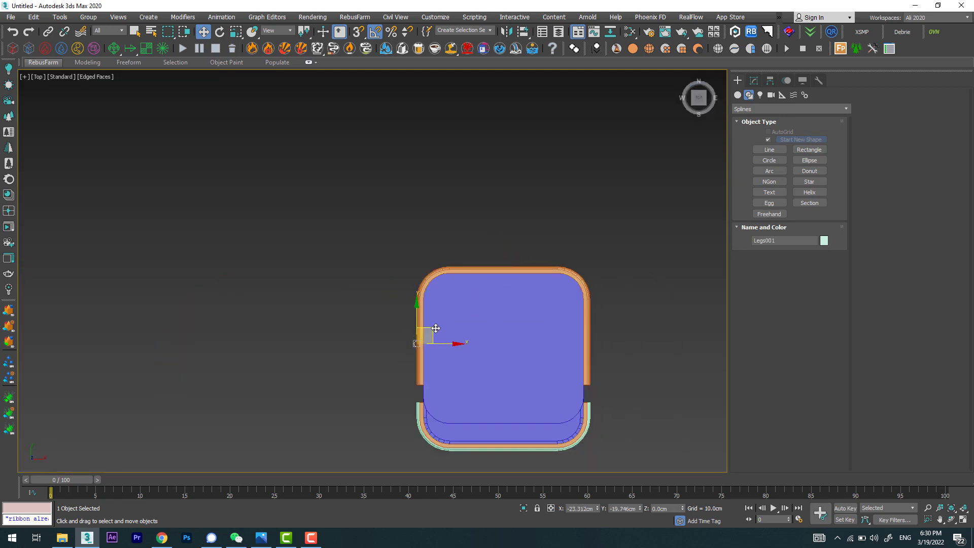
Confirm the Legs001 copy on the left side and shift it slightly left.
left_click_drag(436, 328, 436, 328, "shift")
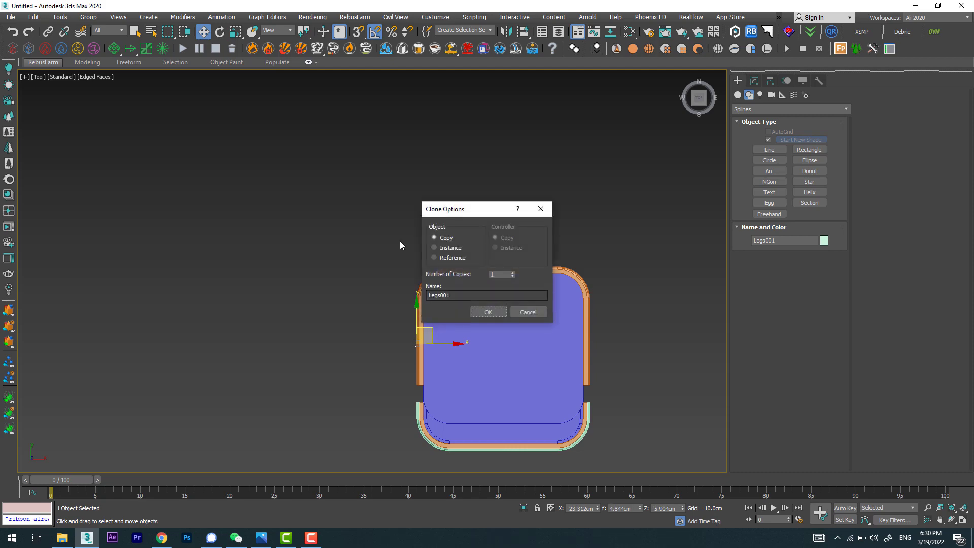
left_click(486, 312)
scroll(426, 324, "up", 5)
scroll(405, 332, "down", 2)
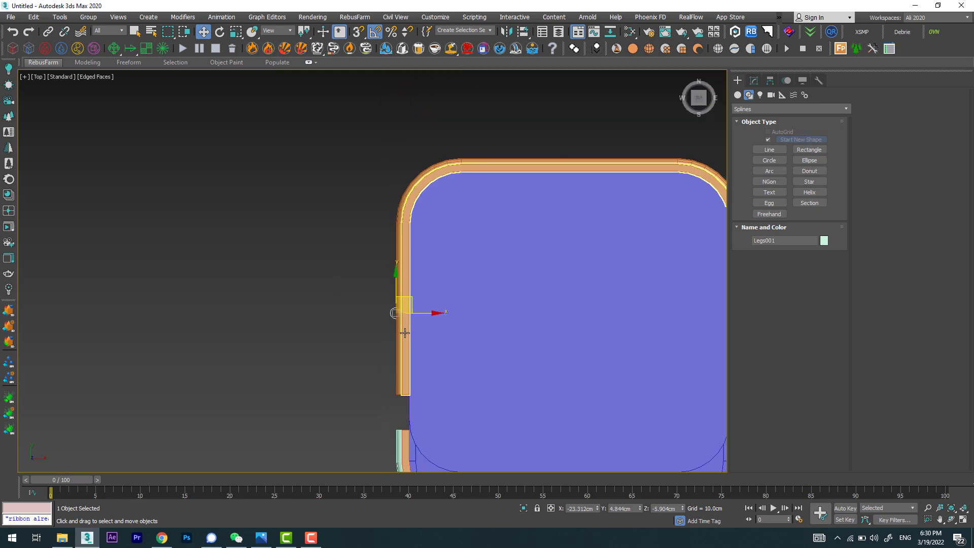
mouse_move(404, 332)
middle_mouse_down("alt")
mouse_move(449, 387)
mouse_move(498, 354)
middle_mouse_up("alt")
scroll(426, 355, "up", 5)
left_click_drag(415, 431, 405, 428)
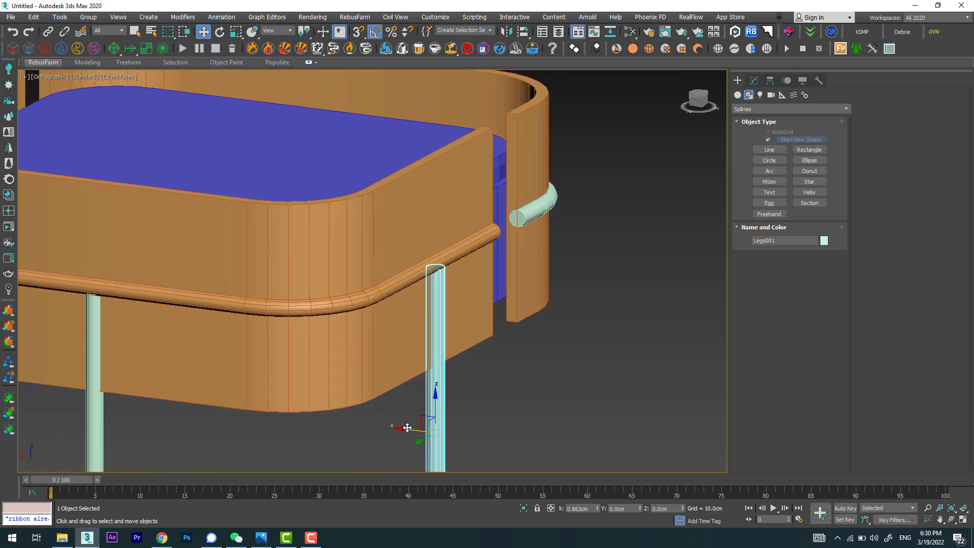
Clone a second leg, Legs002, to the right and move it under the tub side.
scroll(405, 427, "down", 2)
scroll(405, 416, "down", 3)
scroll(405, 330, "down", 5)
key("f")
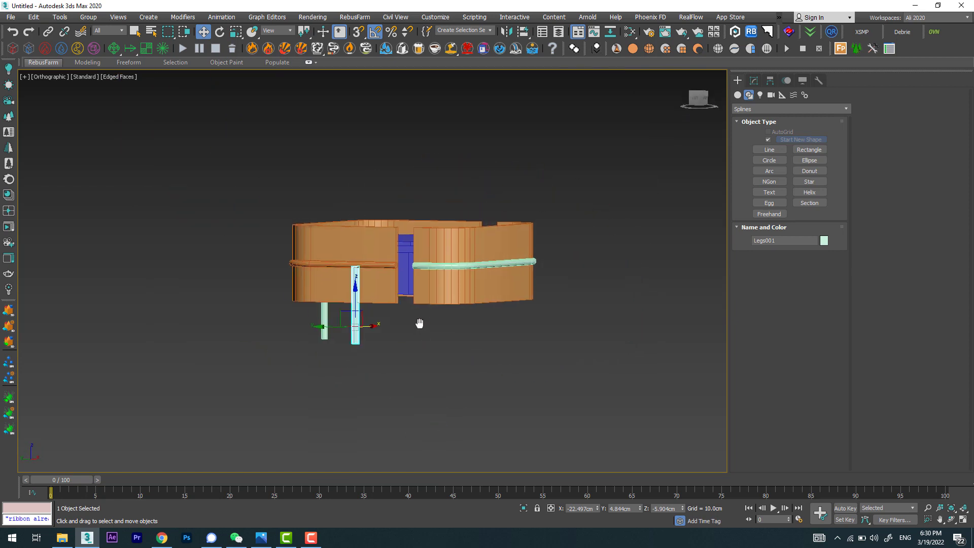
scroll(404, 320, "up", 5)
key("t")
scroll(435, 327, "down", 3)
left_click_drag(435, 327, 619, 316, "shift")
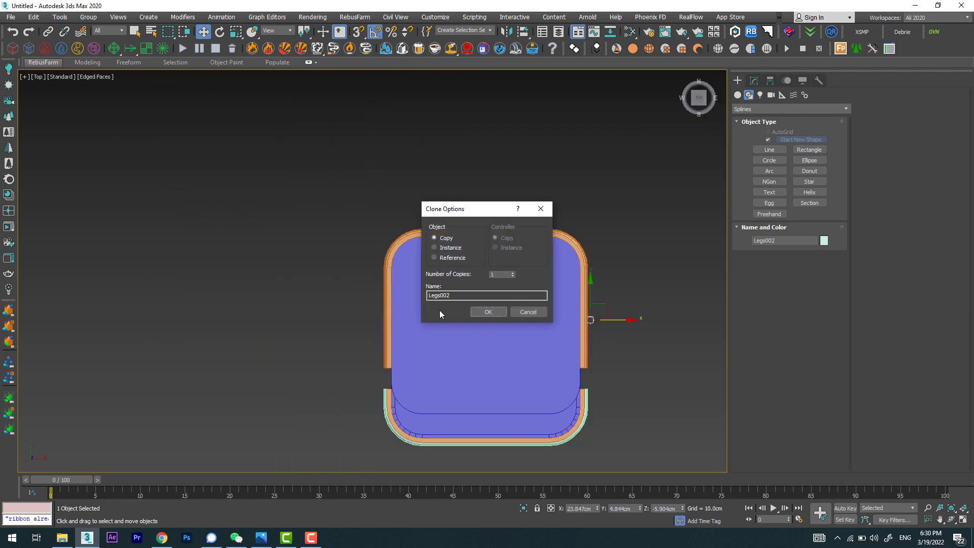
left_click(491, 312)
scroll(595, 315, "up", 5)
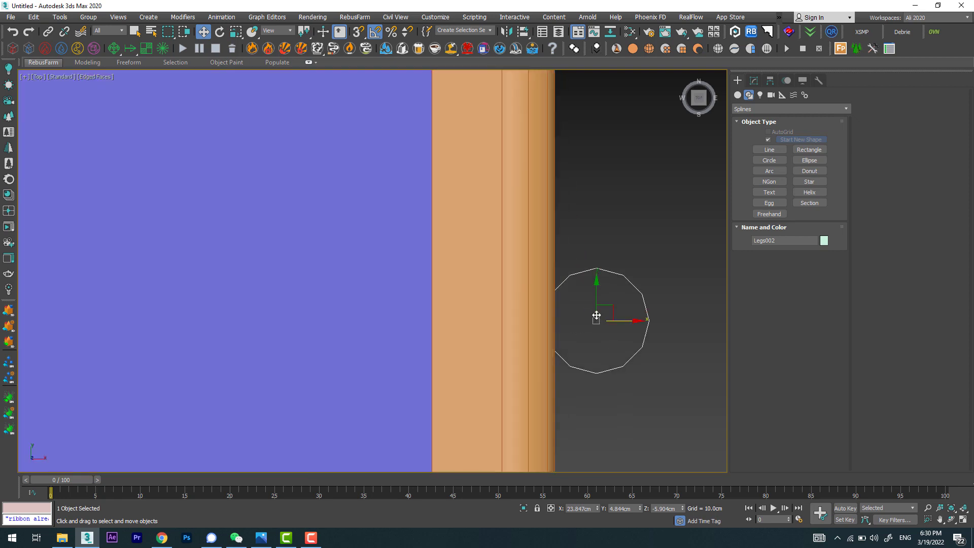
left_click_drag(629, 321, 542, 329)
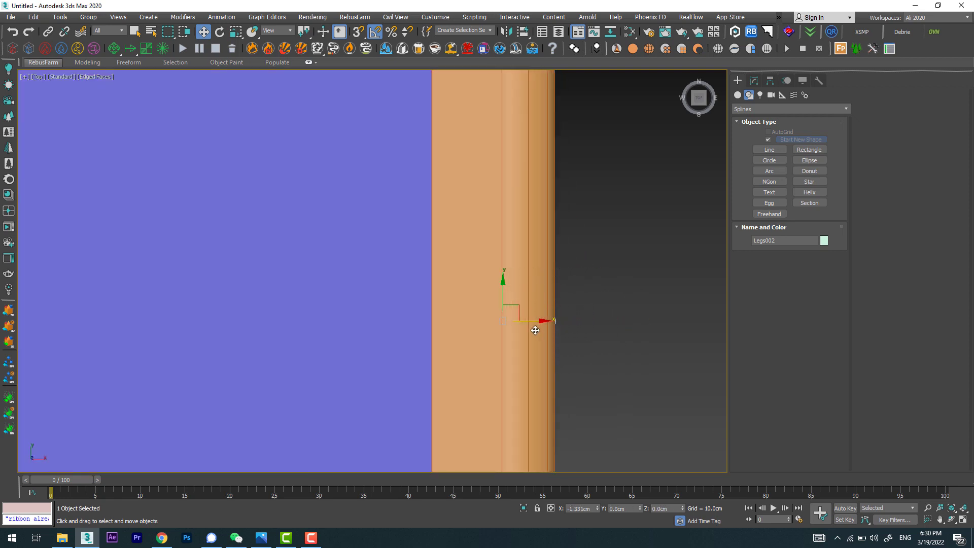
Inspect the legs in 3D, deselect, and bring up the nightstand reference photo.
scroll(553, 340, "down", 1)
scroll(567, 348, "down", 5)
middle_click_drag(566, 389, 560, 330, "alt")
scroll(568, 329, "up", 8)
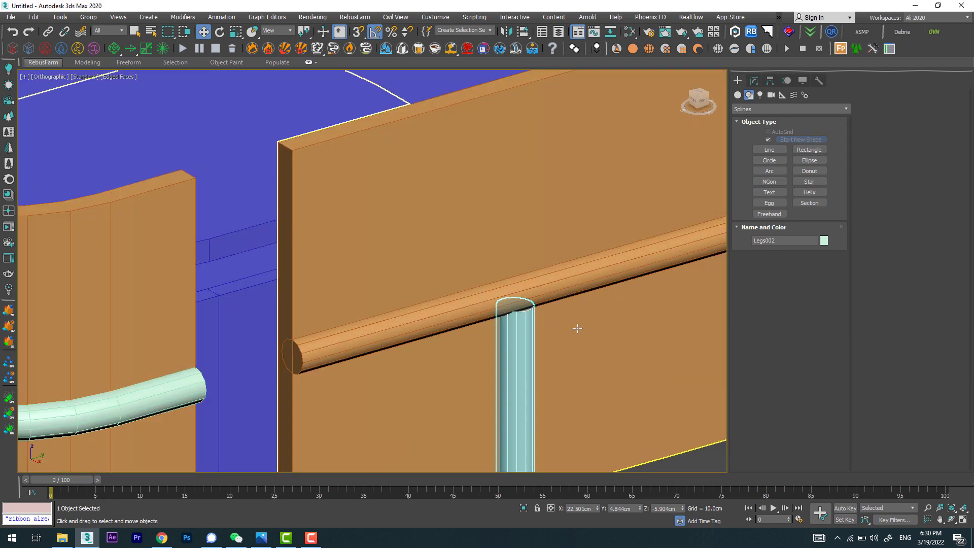
scroll(577, 328, "down", 8)
left_click(596, 368)
mouse_move(597, 368)
middle_mouse_down("alt")
mouse_move(661, 337)
mouse_move(627, 387)
mouse_move(555, 348)
mouse_move(576, 348)
mouse_move(526, 376)
mouse_move(627, 400)
mouse_move(533, 265)
middle_mouse_up("alt")
left_click(259, 538)
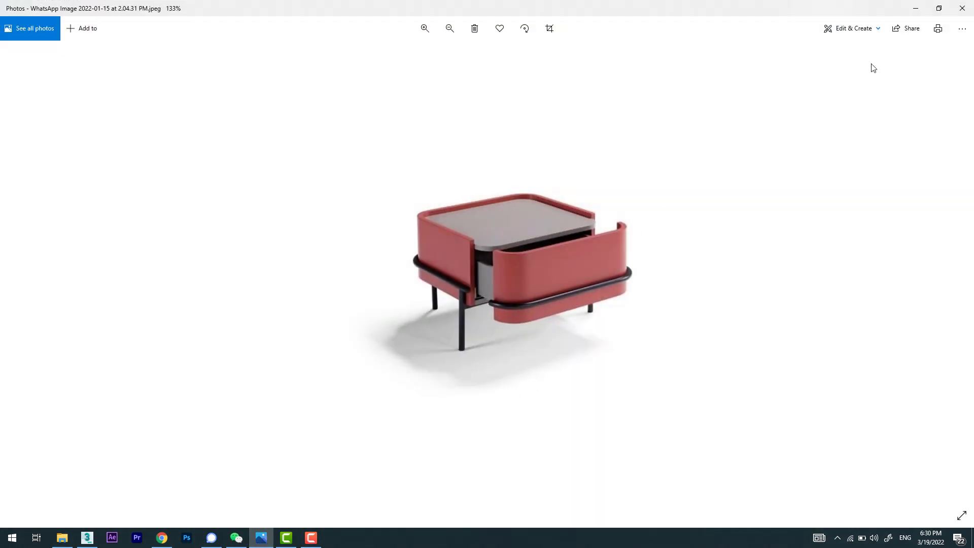
left_click(915, 8)
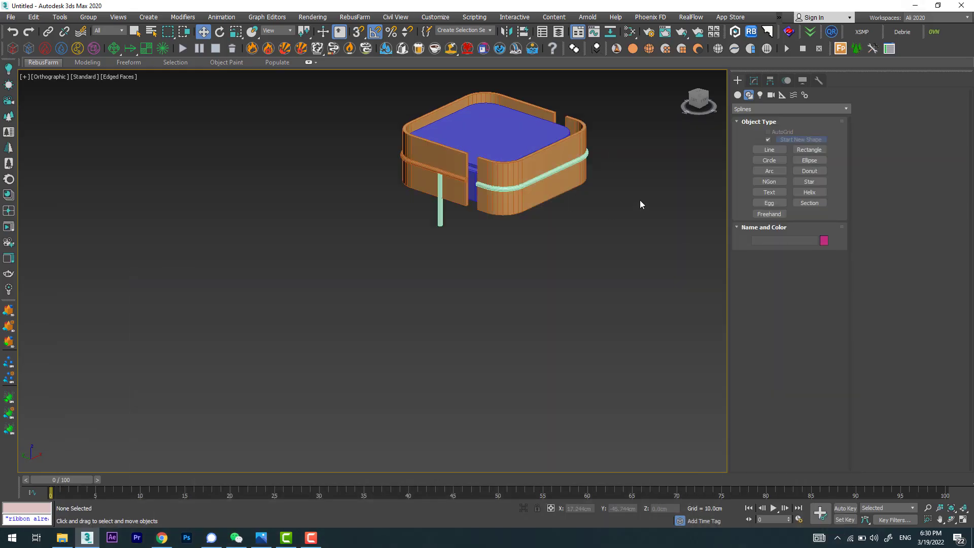
middle_click_drag(450, 188, 385, 218, "alt")
left_click(366, 232)
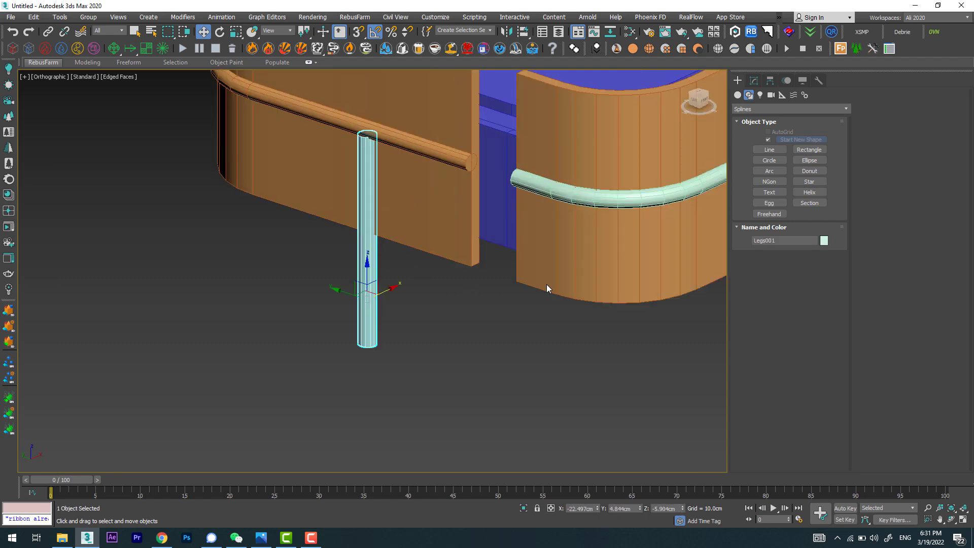
key("f")
scroll(496, 239, "down", 5)
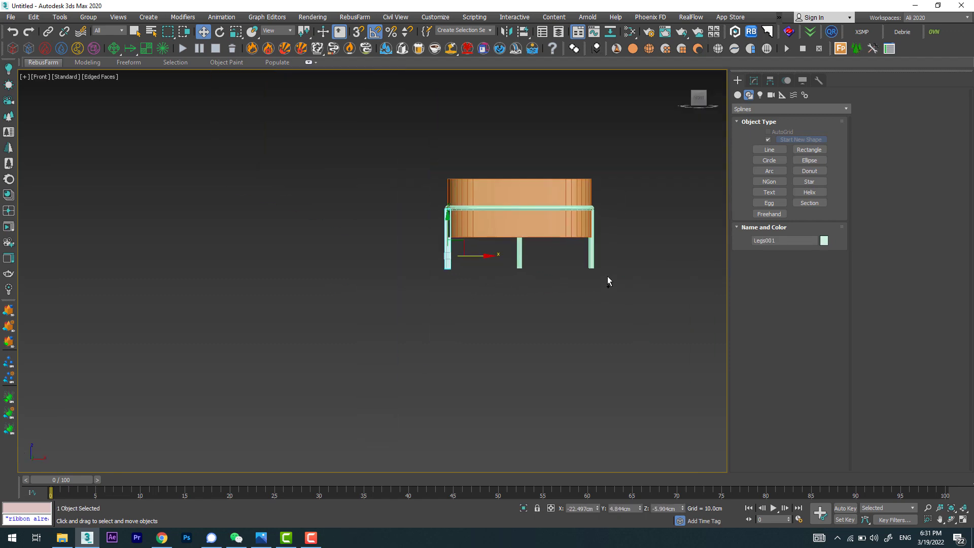
left_click(591, 256, "ctrl")
mouse_move(582, 282)
middle_mouse_down("alt")
mouse_move(675, 288)
mouse_move(602, 249)
middle_mouse_up("alt")
scroll(558, 264, "up", 3)
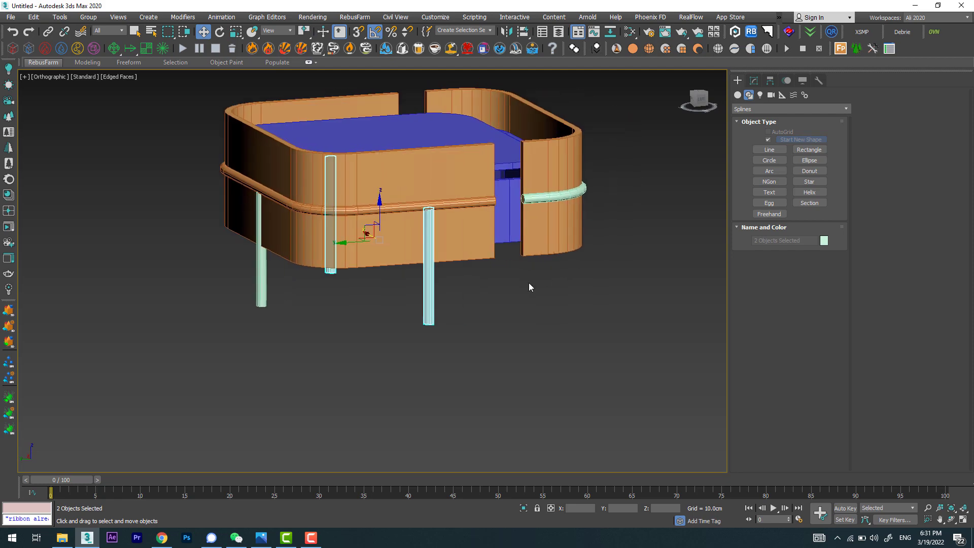
key("t")
scroll(436, 244, "down", 5)
scroll(428, 242, "down", 2)
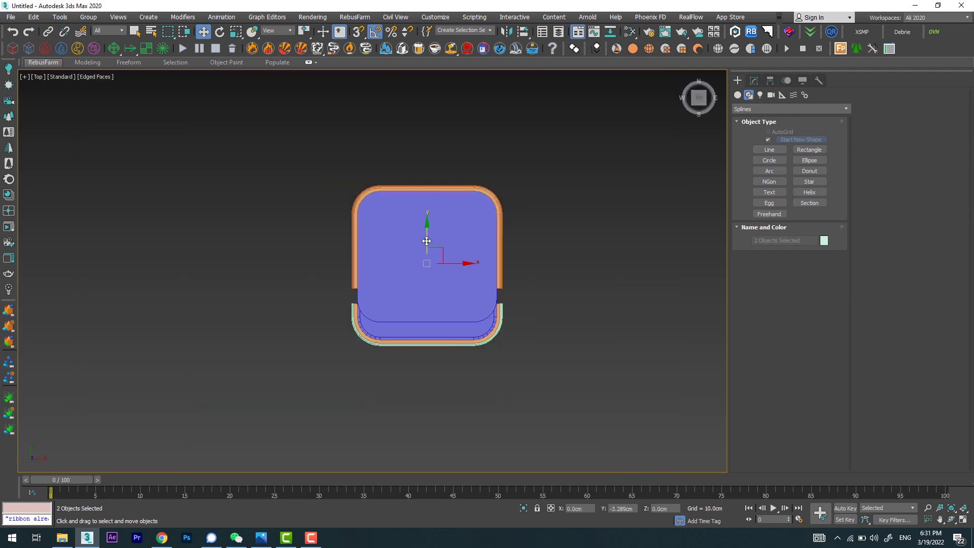
mouse_move(426, 241)
middle_mouse_down("alt")
mouse_move(386, 284)
mouse_move(404, 287)
middle_mouse_up("alt")
scroll(404, 287, "up", 6)
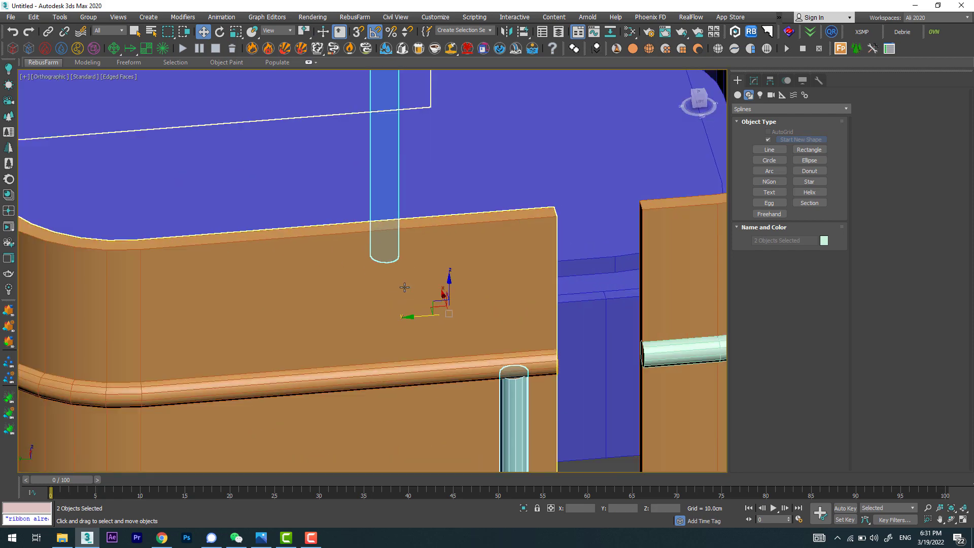
scroll(404, 287, "down", 3)
scroll(404, 287, "down", 3)
scroll(497, 313, "down", 3)
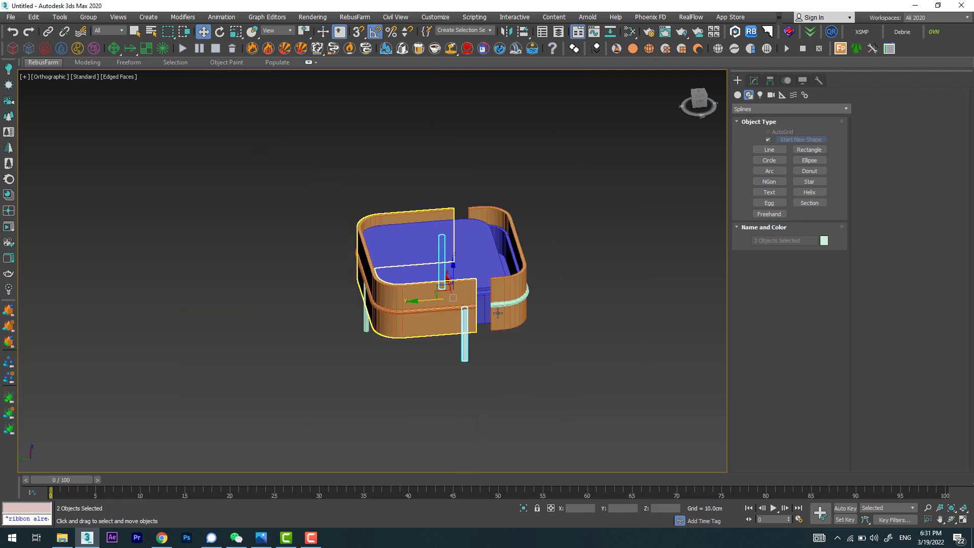
middle_click_drag(498, 313, 587, 323, "alt")
left_click(587, 322)
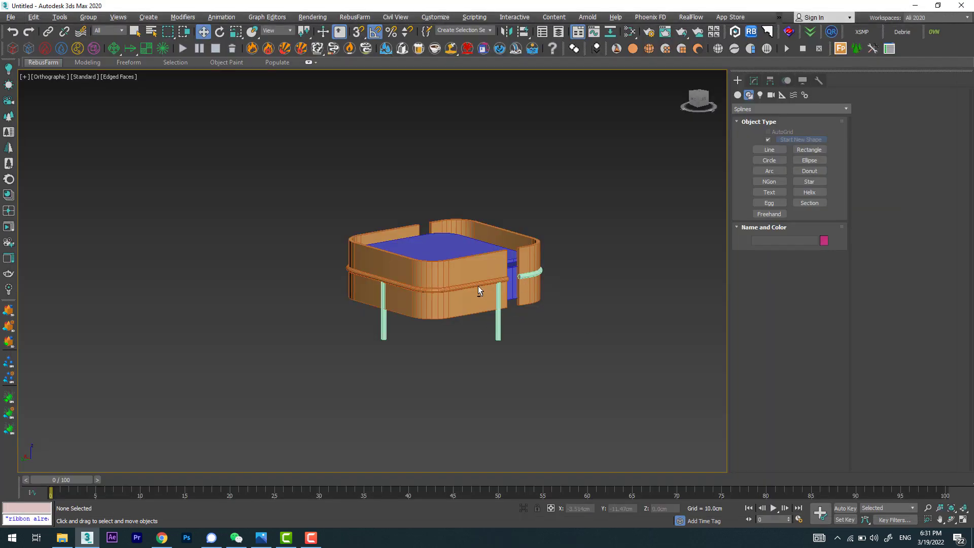
mouse_move(478, 290)
middle_mouse_down("alt")
mouse_move(530, 313)
mouse_move(524, 345)
mouse_move(416, 416)
middle_mouse_up("alt")
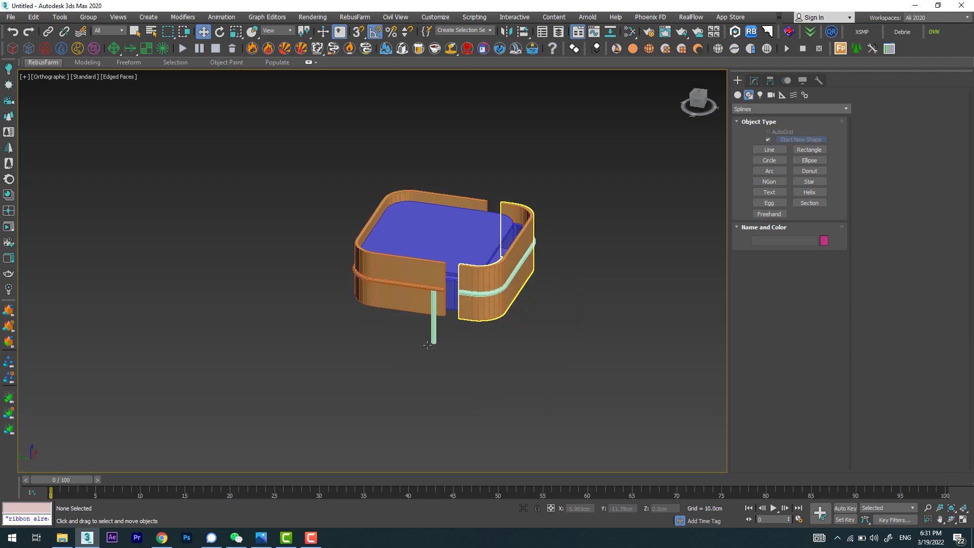
left_click(261, 537)
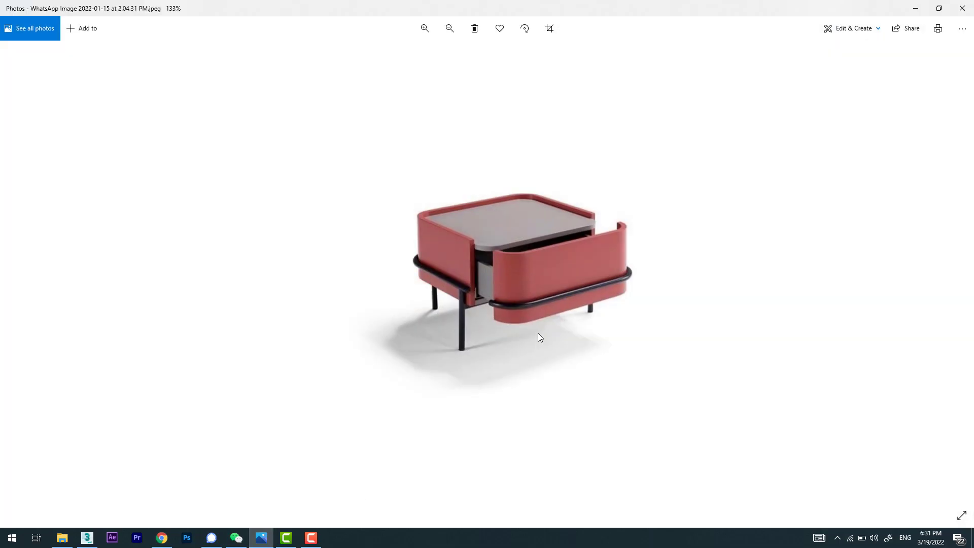
left_click(916, 8)
scroll(530, 209, "up", 8)
scroll(530, 209, "down", 3)
scroll(530, 208, "up", 3)
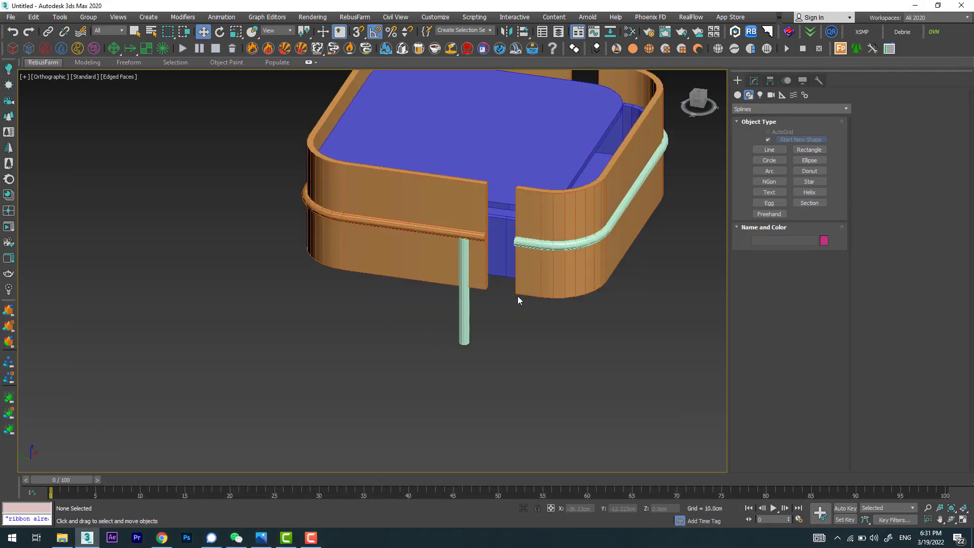
left_click(261, 537)
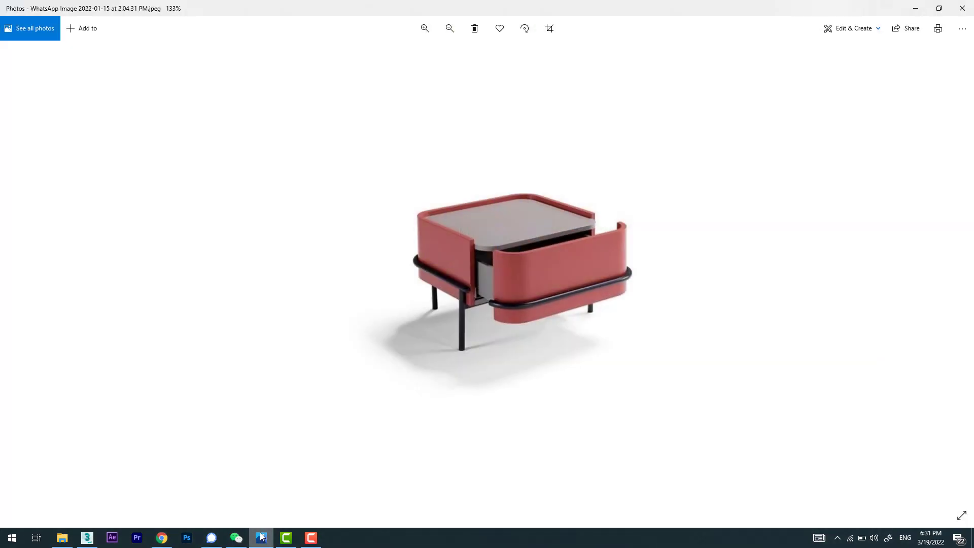
left_click(260, 537)
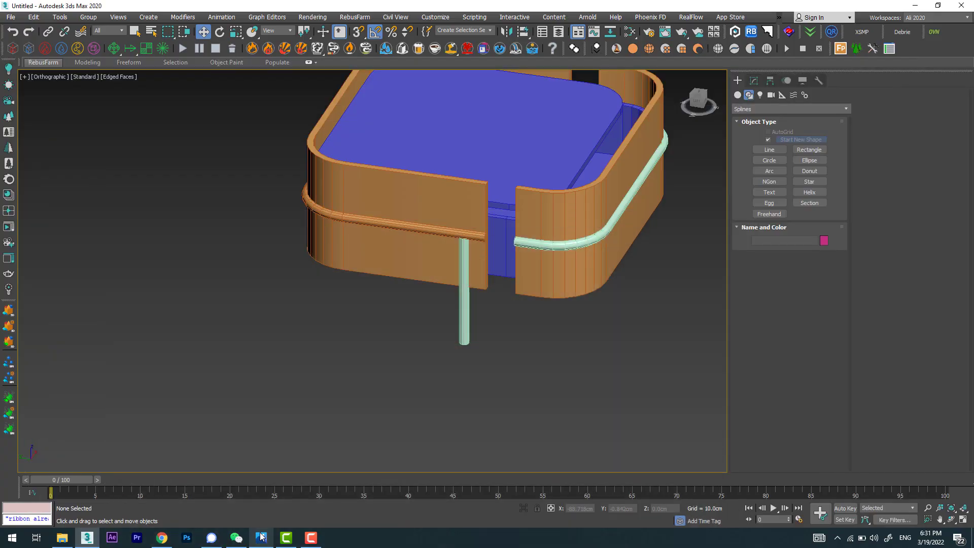
left_click(261, 538)
left_click(261, 537)
Select the front-left leg and clone it as a copy in Front view.
scroll(444, 299, "down", 3)
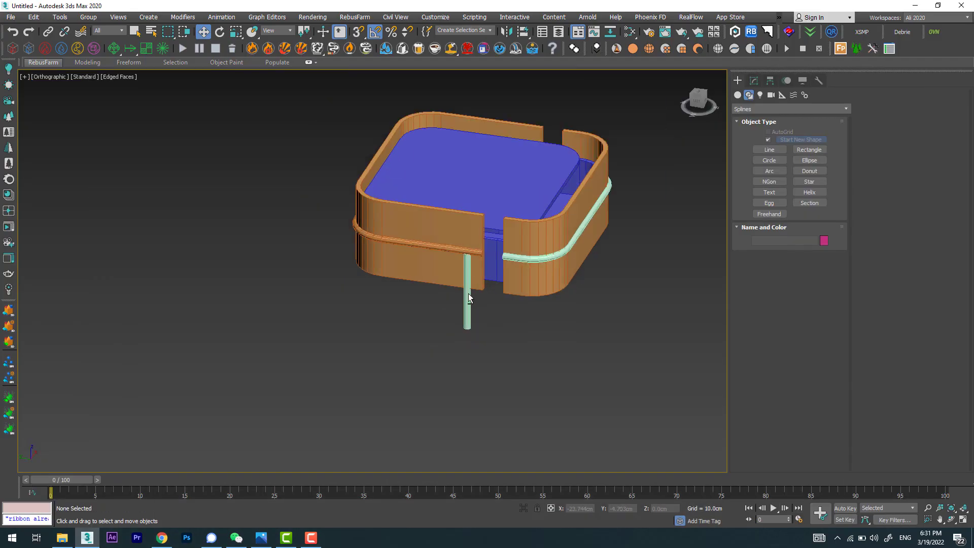
mouse_move(445, 299)
middle_mouse_down("alt")
mouse_move(437, 260)
mouse_move(541, 304)
middle_mouse_up("alt")
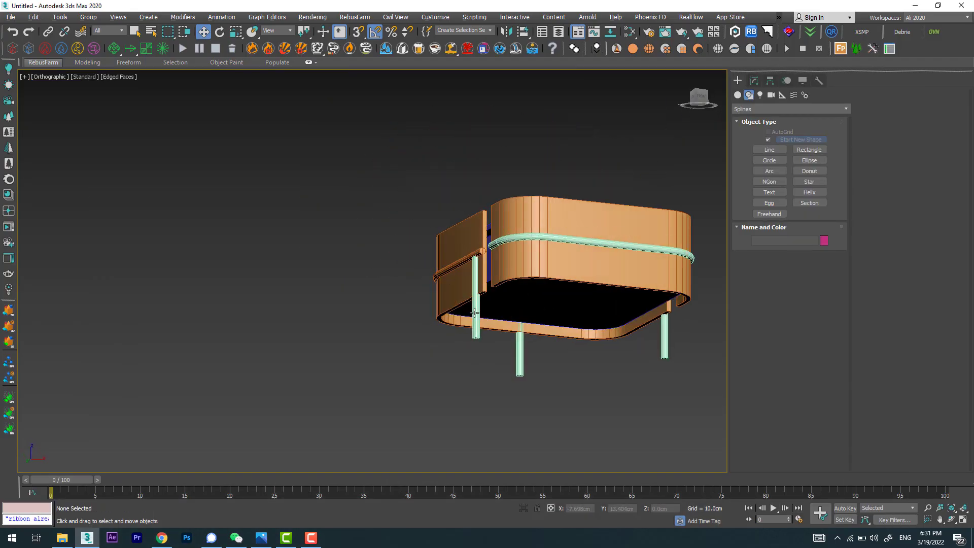
left_click(478, 318)
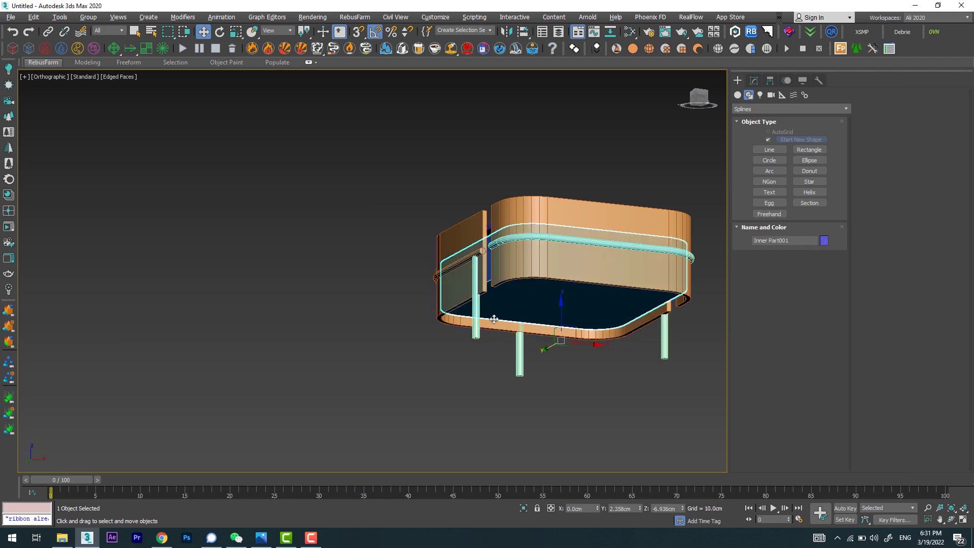
key("f")
scroll(393, 283, "up", 3)
scroll(436, 308, "down", 3)
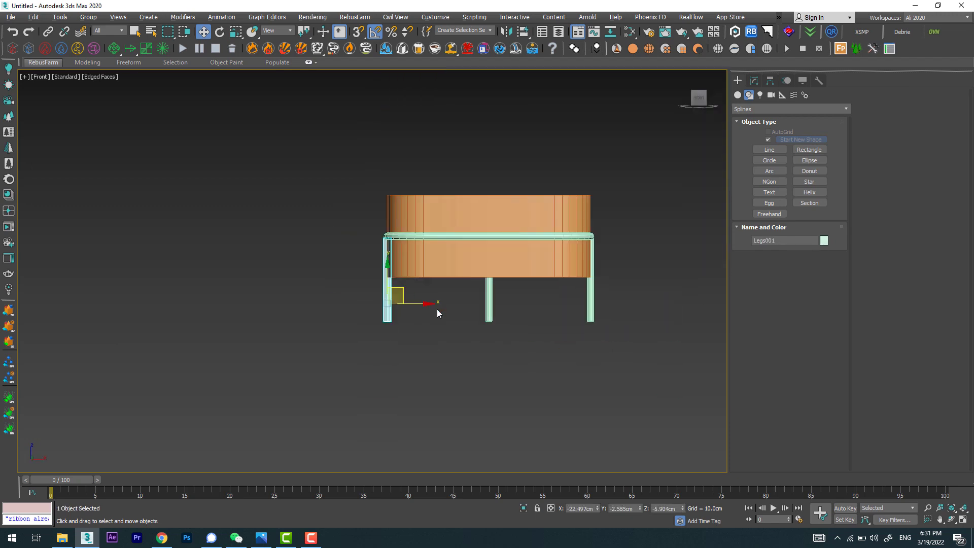
middle_click_drag(436, 309, 360, 302)
left_click_drag(356, 303, 388, 303, "shift")
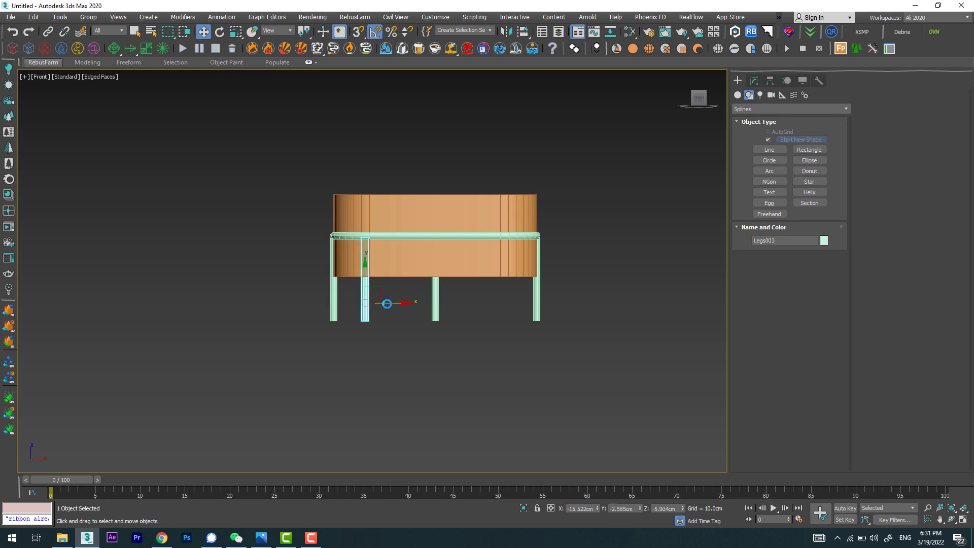
left_click(477, 314)
Rotate the copy 90° to lie horizontally and position it under the table body.
key("e")
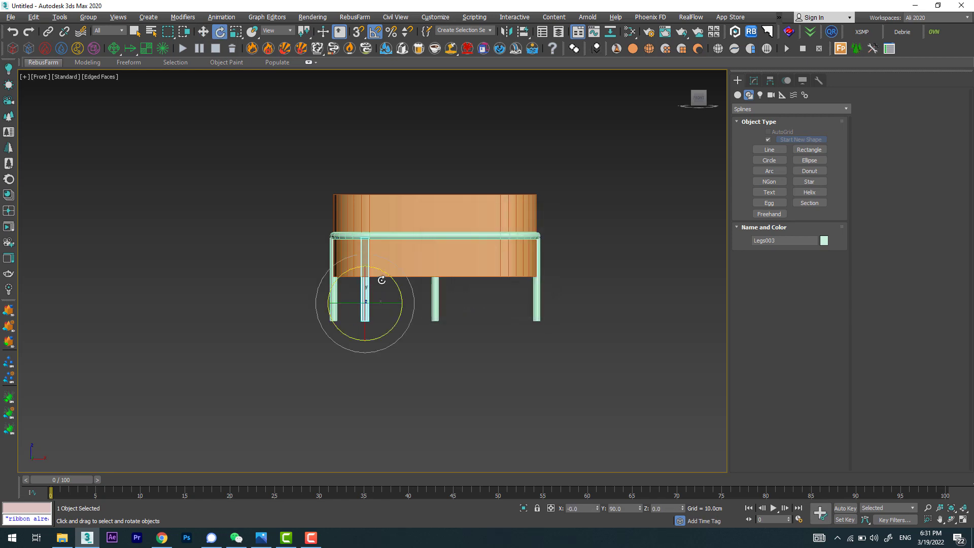
left_click_drag(381, 279, 316, 305)
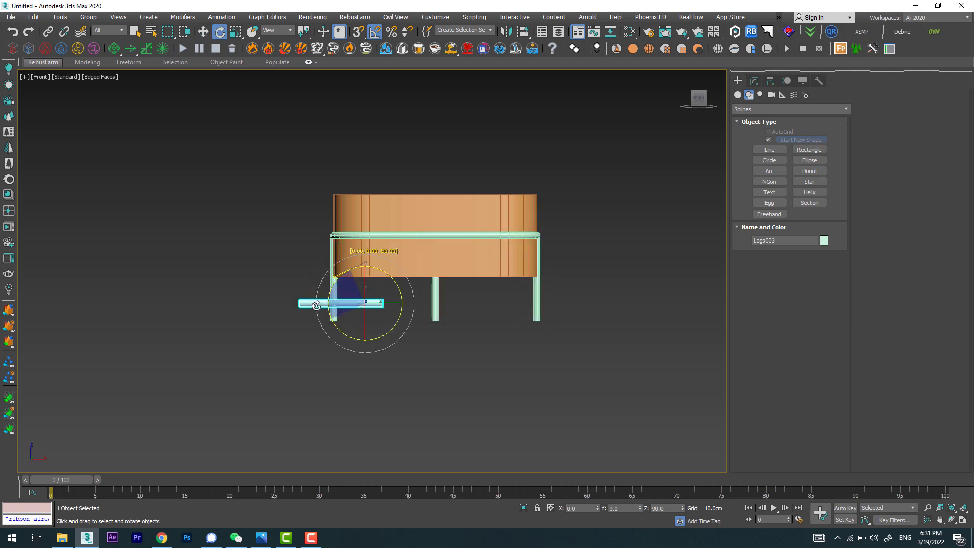
scroll(367, 304, "up", 3)
key("w")
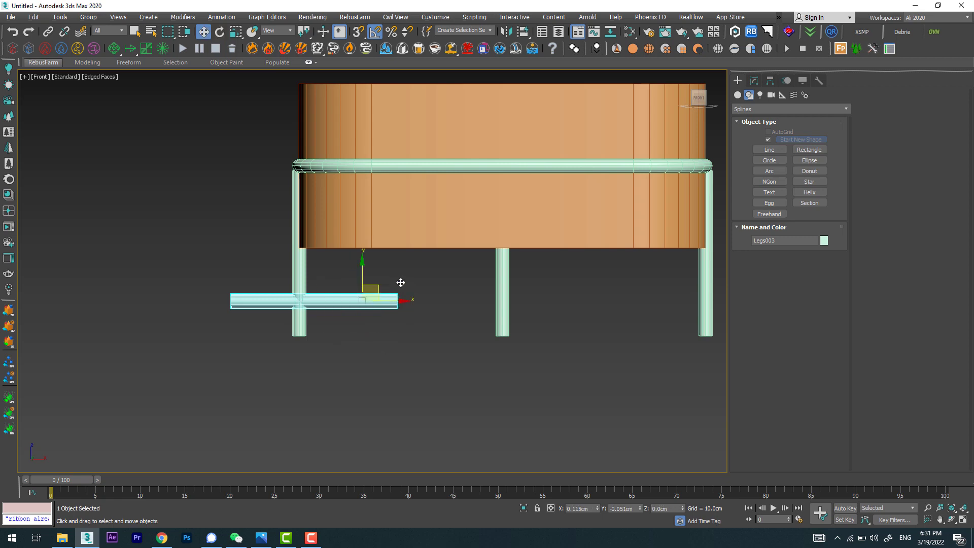
left_click_drag(400, 283, 469, 242)
scroll(218, 274, "up", 5)
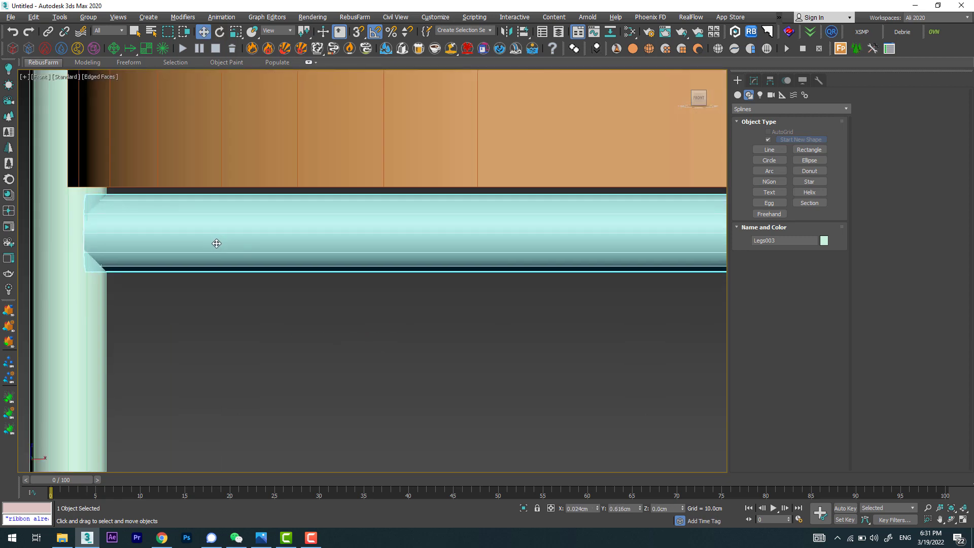
mouse_move(217, 243)
left_mouse_down()
mouse_move(192, 244)
mouse_move(206, 245)
left_mouse_up()
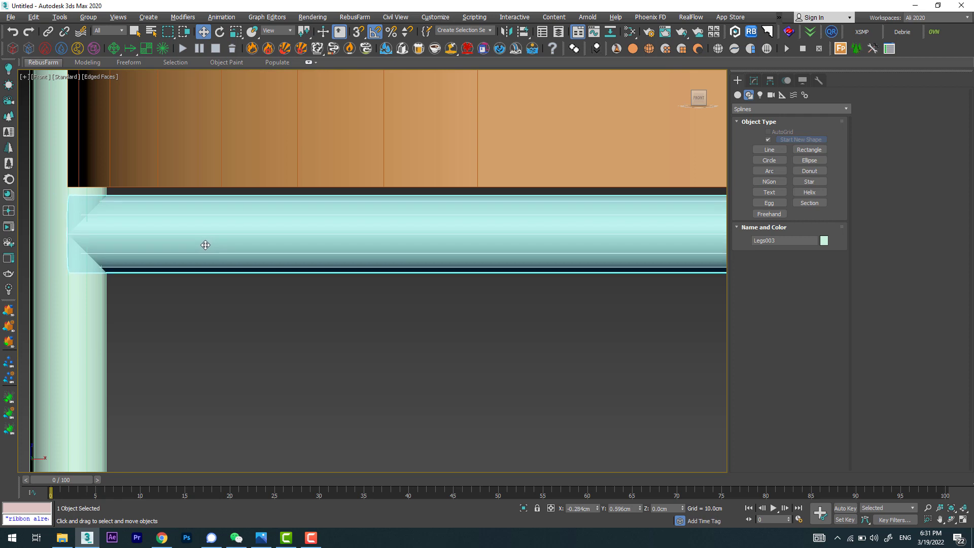
scroll(205, 245, "down", 4)
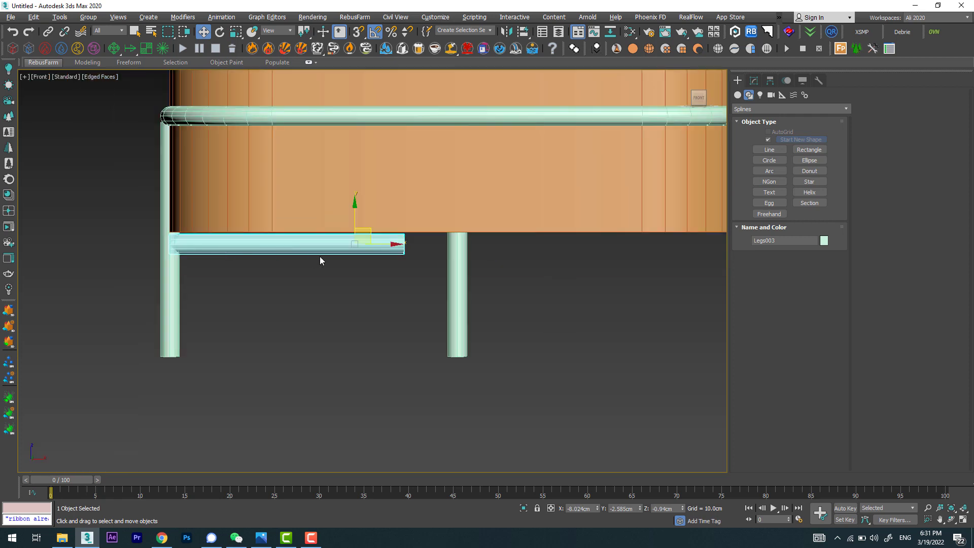
In vertex mode, stretch the Legs003 crossbar's right end across to the far front leg.
left_click(753, 81)
left_click(764, 390)
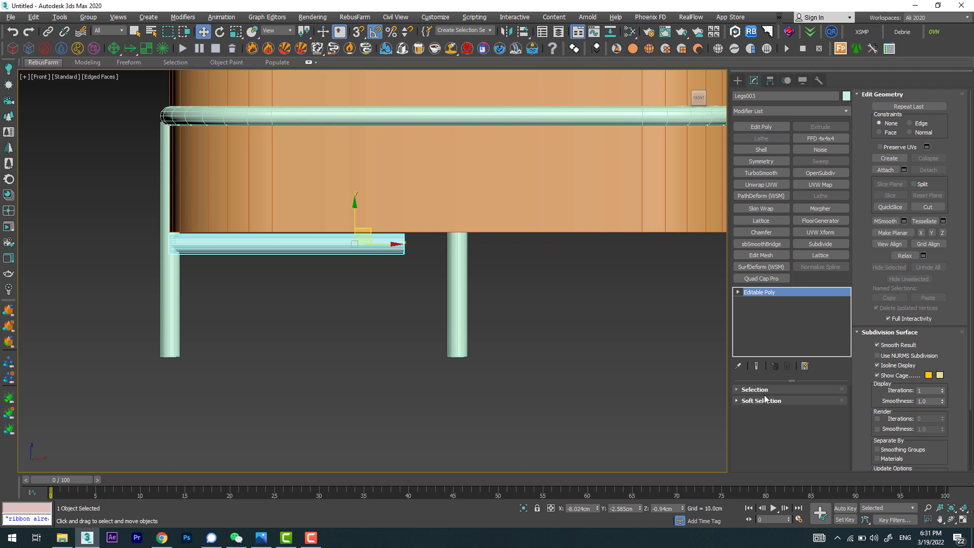
left_click(765, 391)
left_click(767, 387)
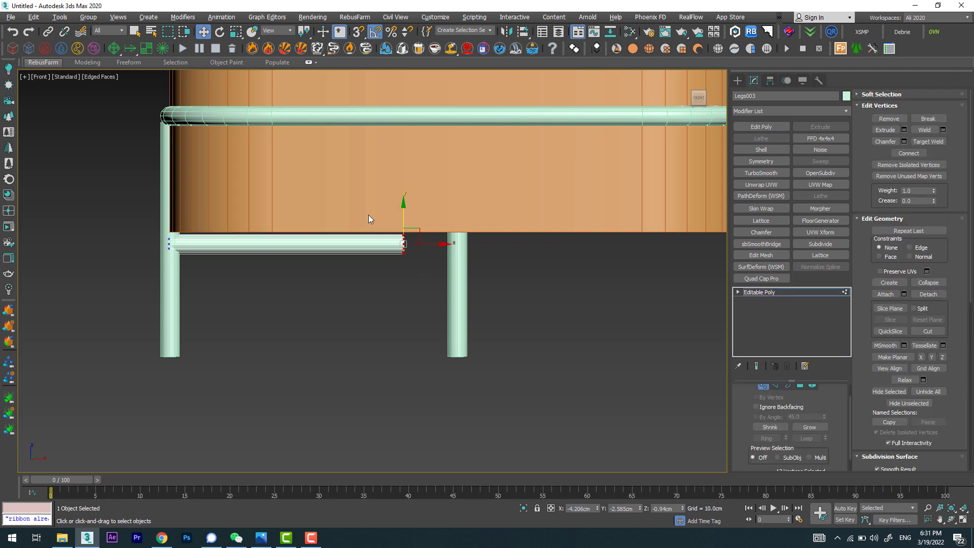
scroll(281, 284, "down", 5)
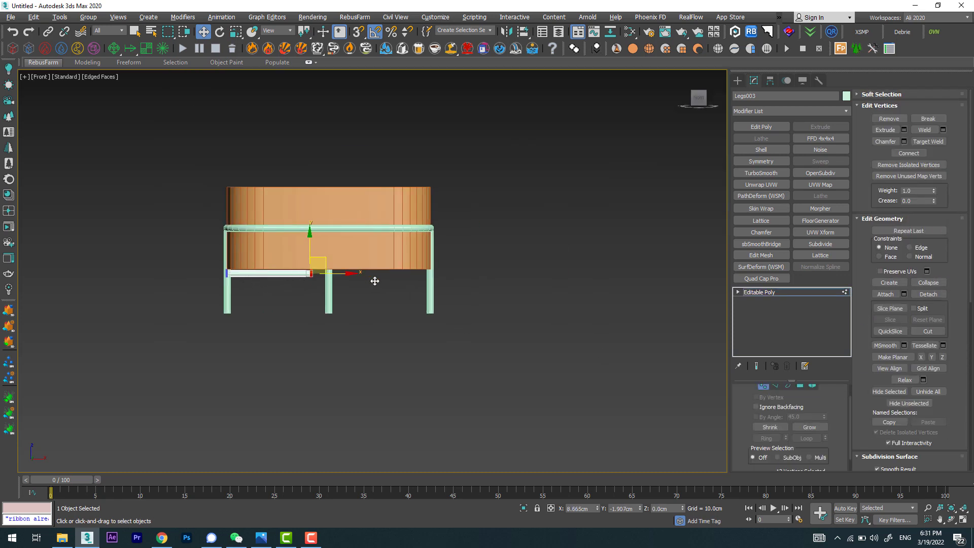
mouse_move(324, 272)
left_mouse_down()
mouse_move(445, 275)
mouse_move(441, 264)
left_mouse_up()
scroll(445, 275, "up", 6)
scroll(429, 274, "up", 2)
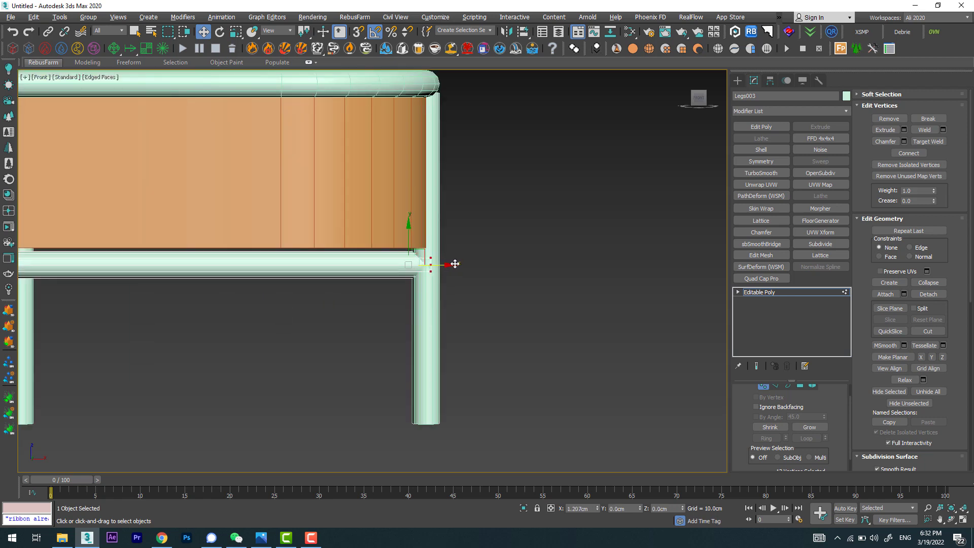
scroll(450, 259, "down", 10)
mouse_move(450, 259)
middle_mouse_down("alt")
mouse_move(434, 291)
mouse_move(507, 263)
mouse_move(557, 229)
middle_mouse_up("alt")
left_click(556, 229)
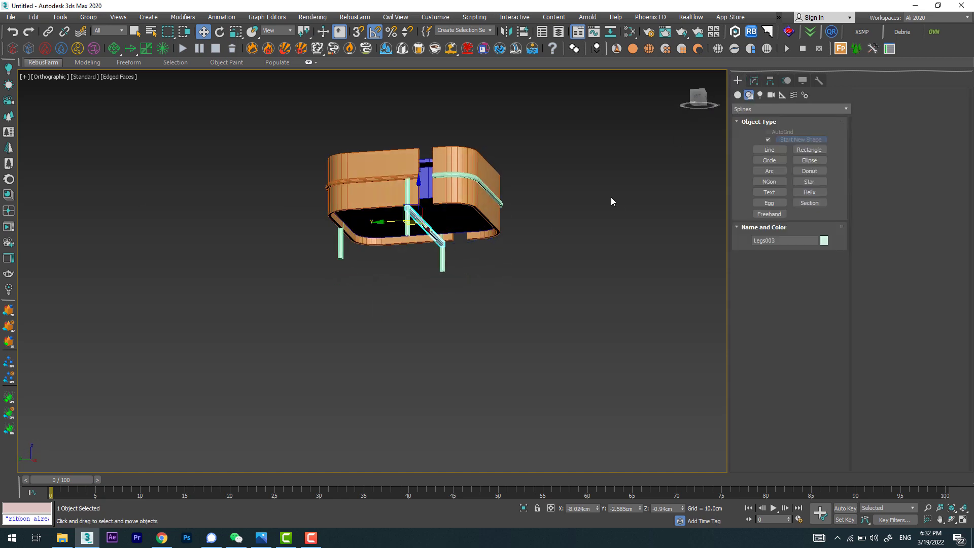
Orbit and zoom around the table to inspect the leg framework.
mouse_move(611, 197)
middle_mouse_down("alt")
mouse_move(507, 285)
mouse_move(502, 169)
mouse_move(621, 196)
mouse_move(494, 194)
mouse_move(512, 247)
mouse_move(543, 260)
mouse_move(449, 260)
middle_mouse_up("alt")
scroll(491, 276, "down", 10)
scroll(510, 206, "up", 5)
scroll(510, 205, "down", 4)
scroll(512, 247, "up", 2)
scroll(513, 247, "down", 3)
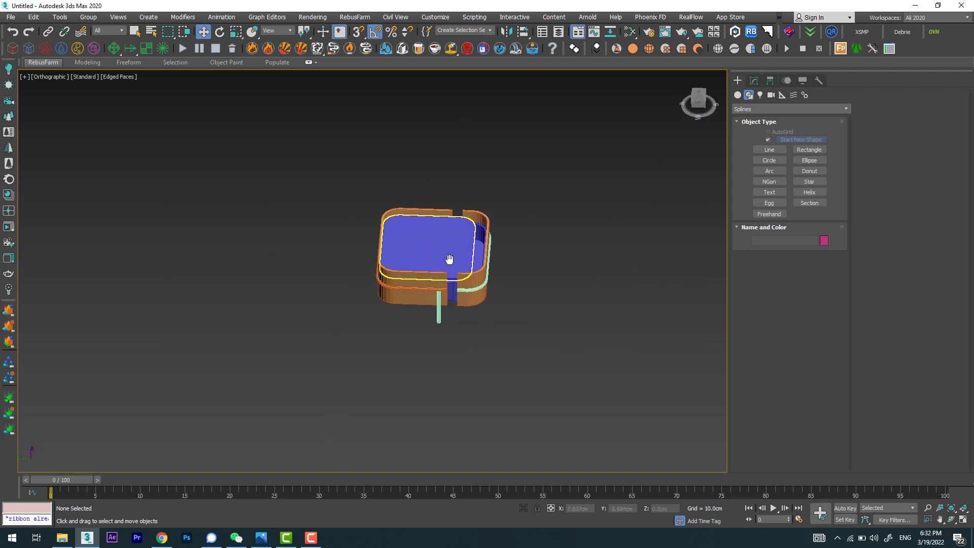
Compare the model with the red side-table reference photo, then start saving as a new file.
left_click(263, 539)
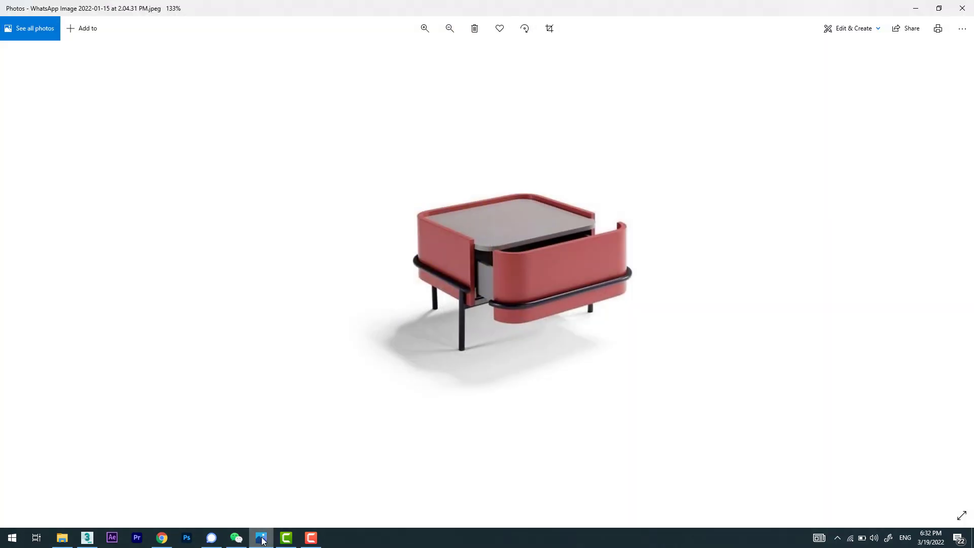
left_click(262, 541)
left_click(262, 541)
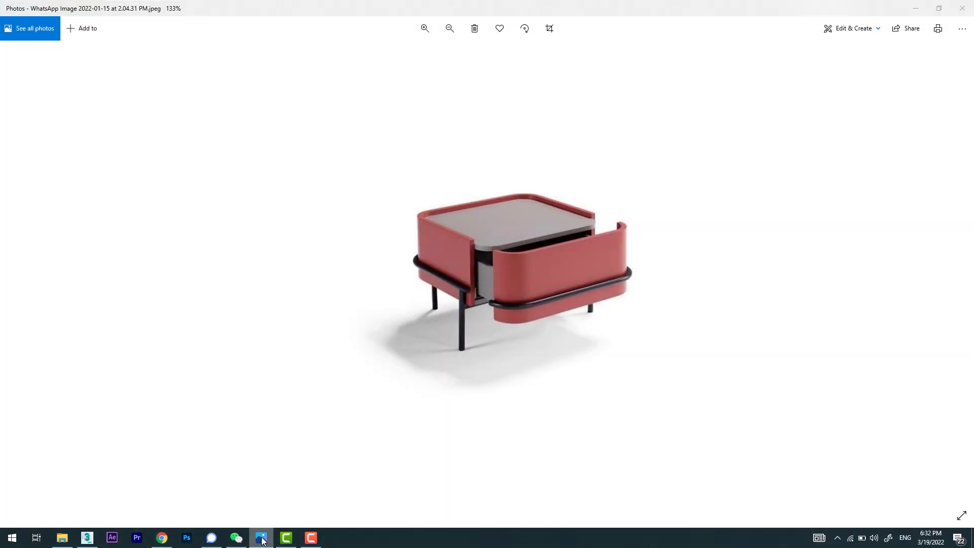
left_click(262, 541)
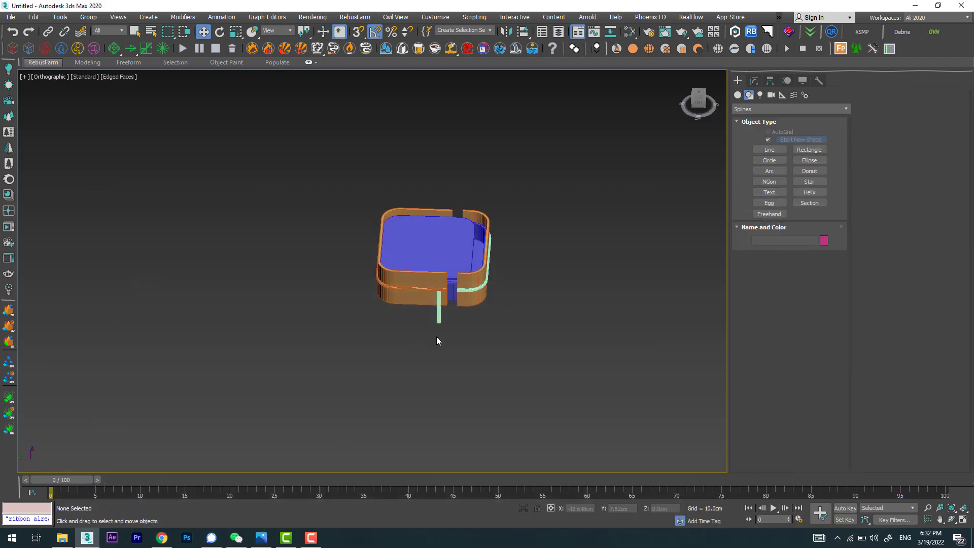
mouse_move(436, 336)
middle_mouse_down("alt")
mouse_move(483, 282)
mouse_move(479, 289)
middle_mouse_up("alt")
scroll(481, 287, "up", 3)
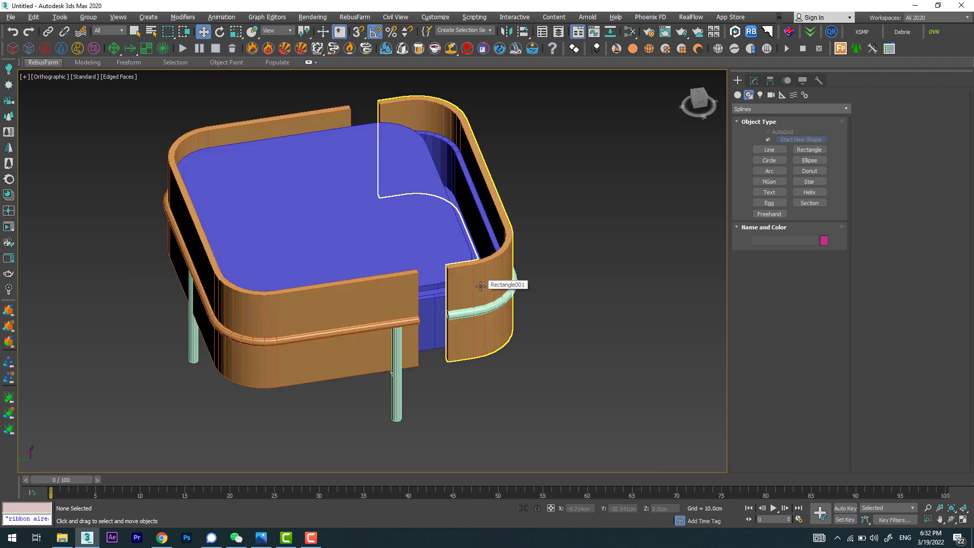
key("ctrl+s")
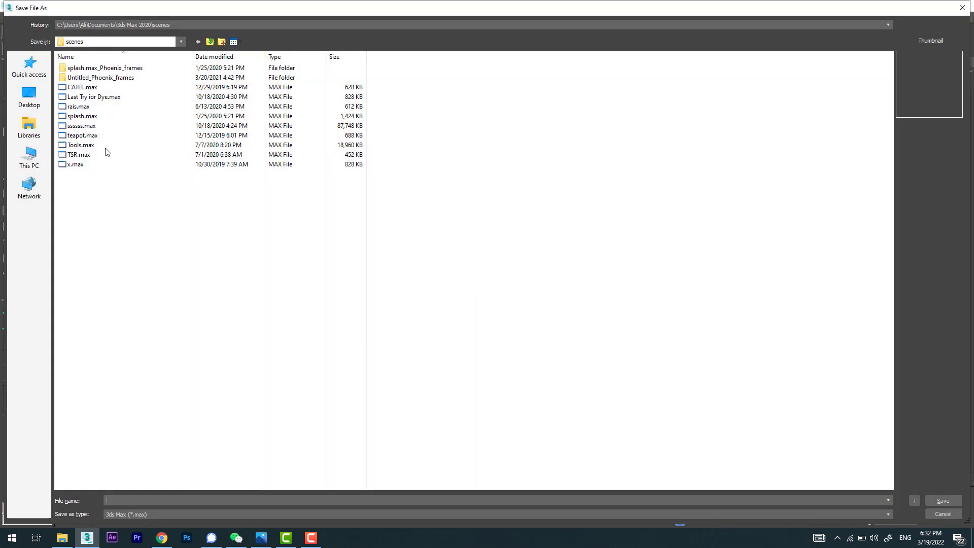
Select all ten parts, group them as 'Table', and convert the group to Editable Poly.
key("Escape")
key("z")
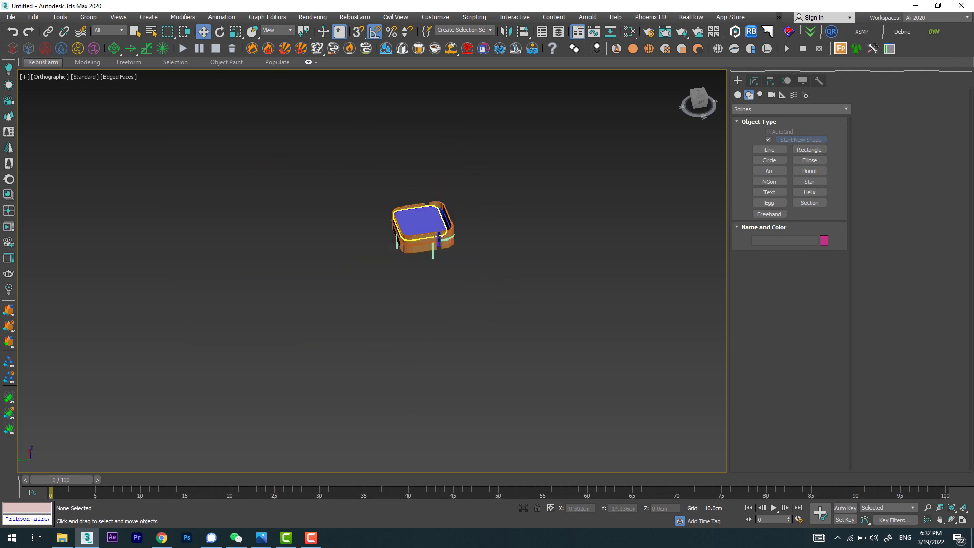
key("ctrl+a")
left_click(88, 17)
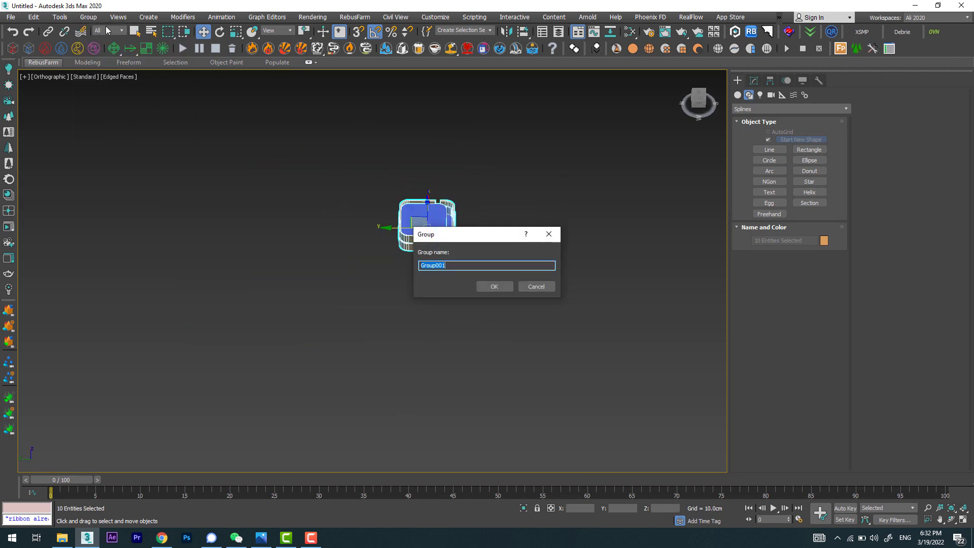
type("le")
key("Return")
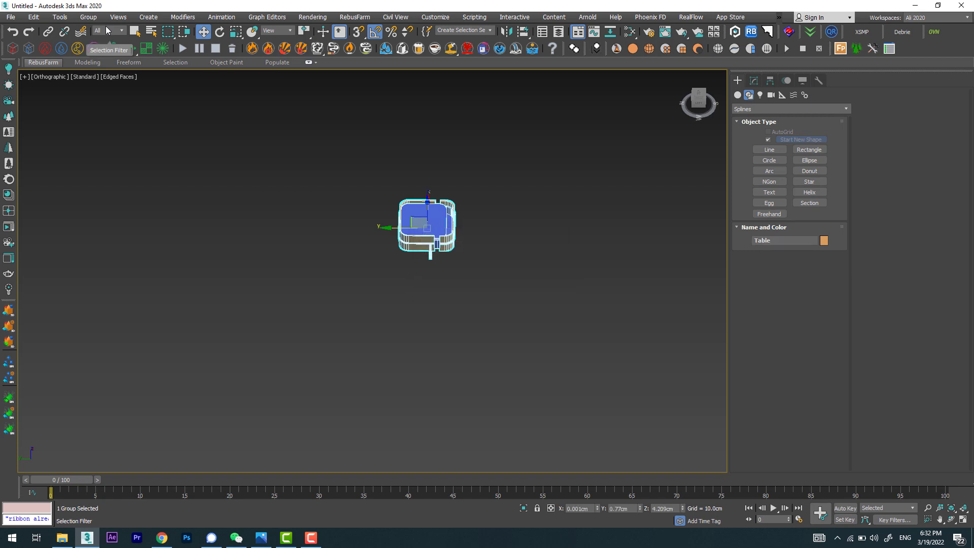
right_click(435, 224)
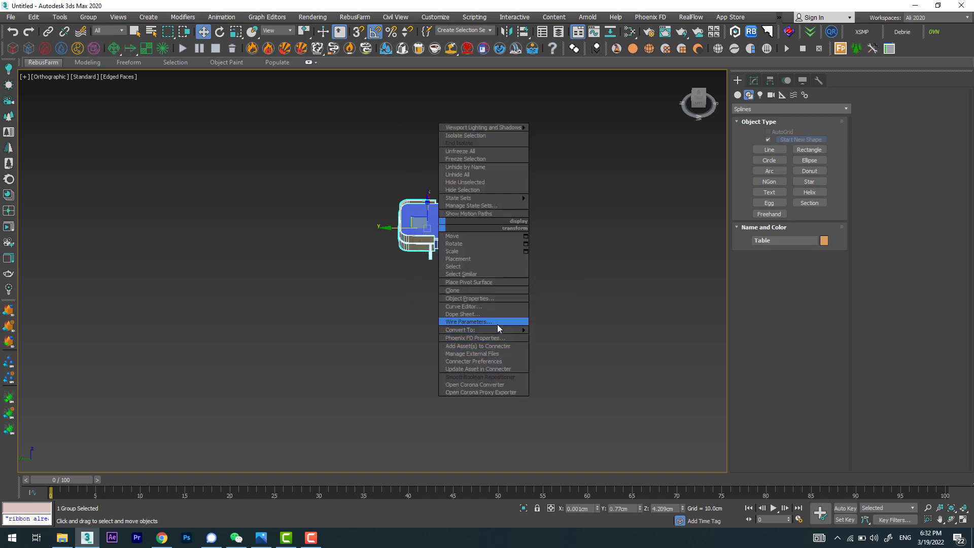
mouse_move(461, 330)
left_click(556, 337)
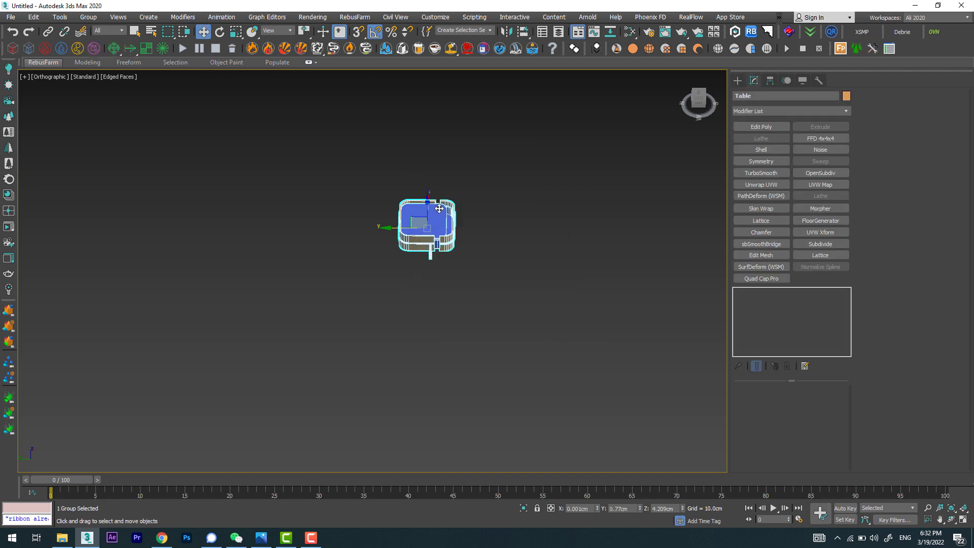
scroll(439, 208, "up", 5)
In Save As, go through Quick access to Downloads and enter file name 'Table NIFTY'.
key("ctrl+s")
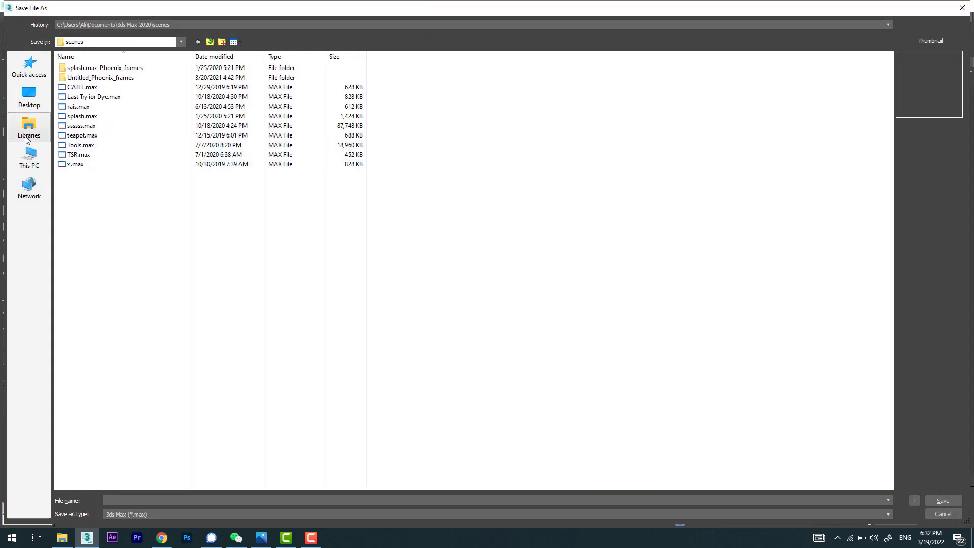
left_click(29, 68)
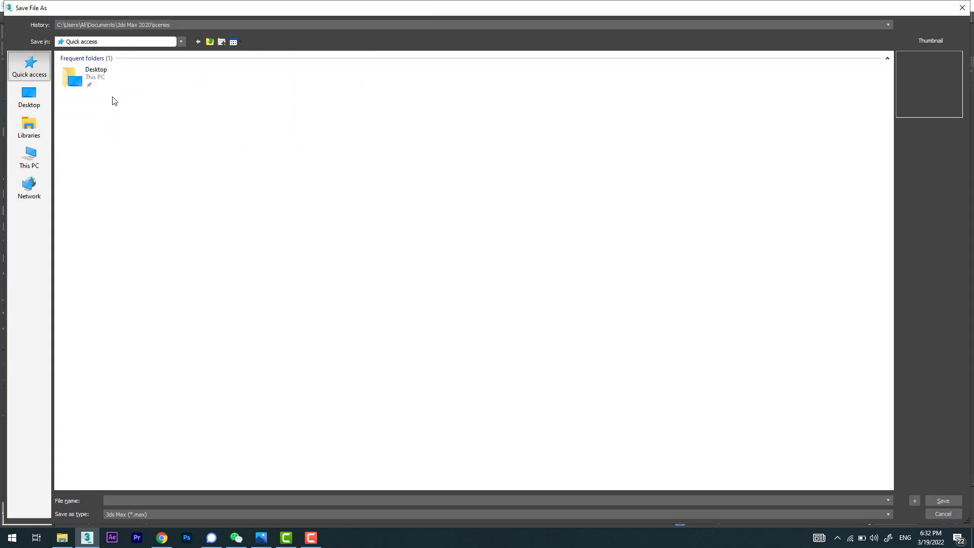
double_click(236, 77)
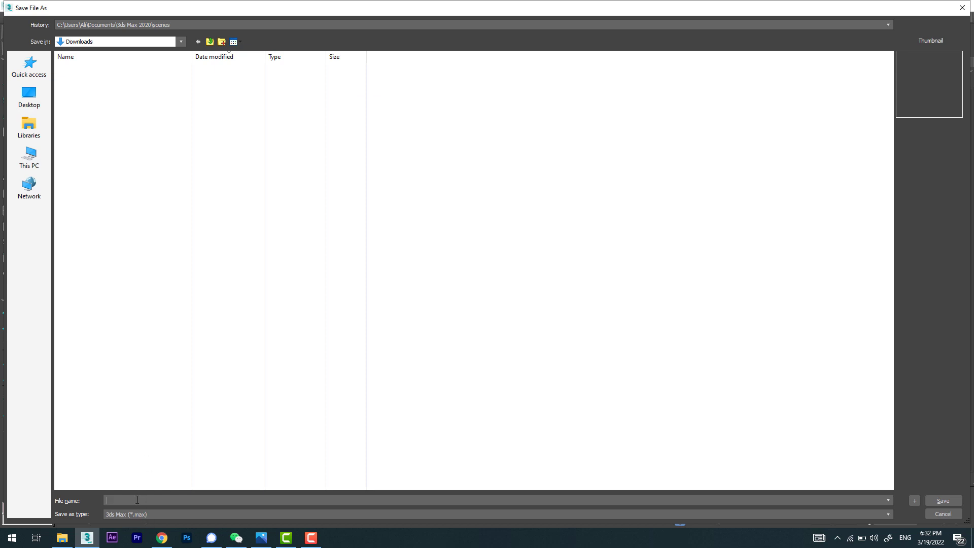
type("Table NIFTY")
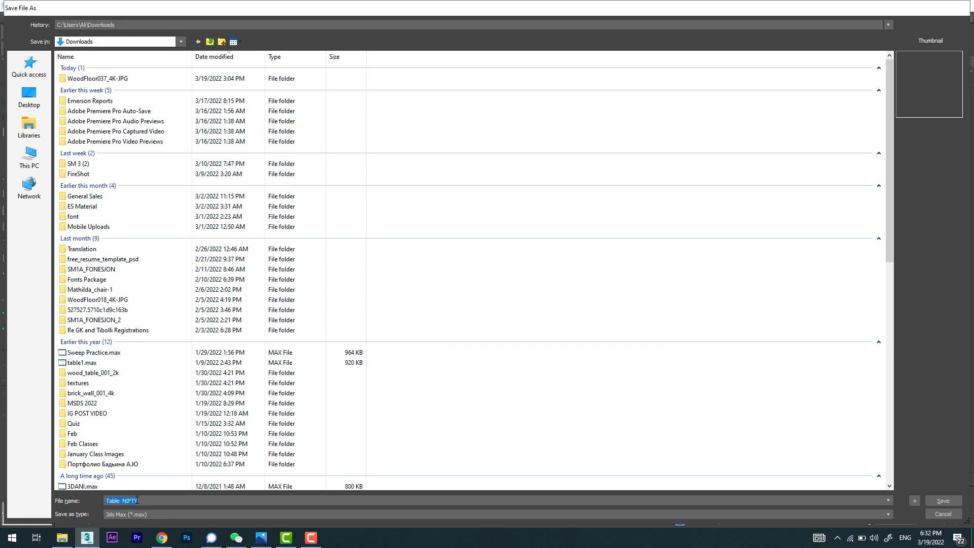
Save Table NIFTY.max, inspect the nightstand from angled views, and open the File menu.
key("Return")
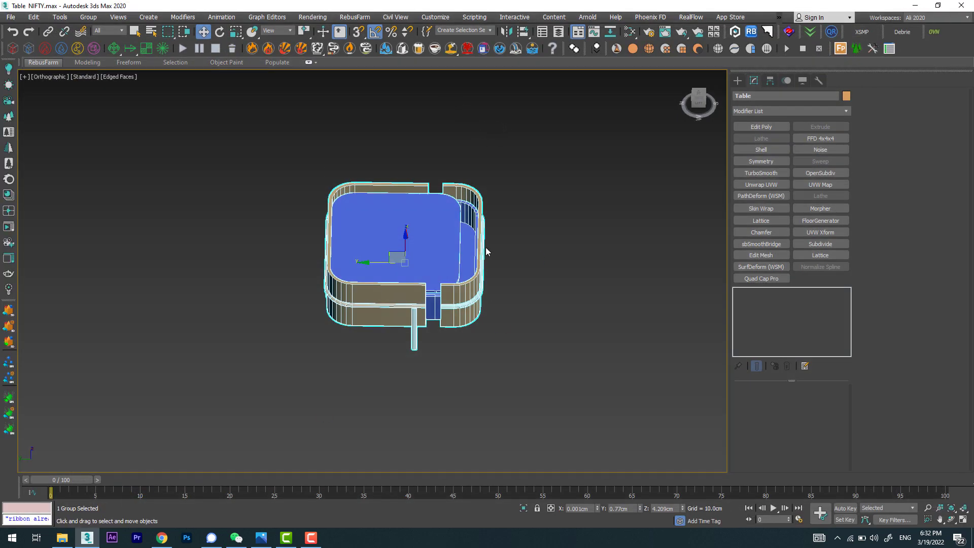
mouse_move(486, 251)
middle_mouse_down("alt")
mouse_move(413, 264)
mouse_move(495, 217)
middle_mouse_up("alt")
left_click(495, 217)
scroll(480, 209, "up", 3)
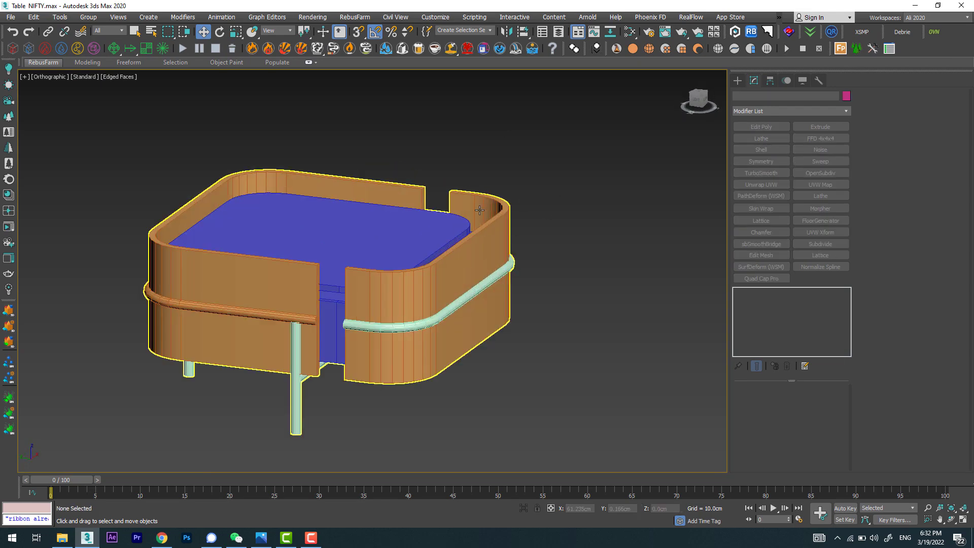
mouse_move(500, 187)
middle_mouse_down("alt")
mouse_move(463, 242)
mouse_move(343, 191)
middle_mouse_up("alt")
scroll(463, 243, "down", 3)
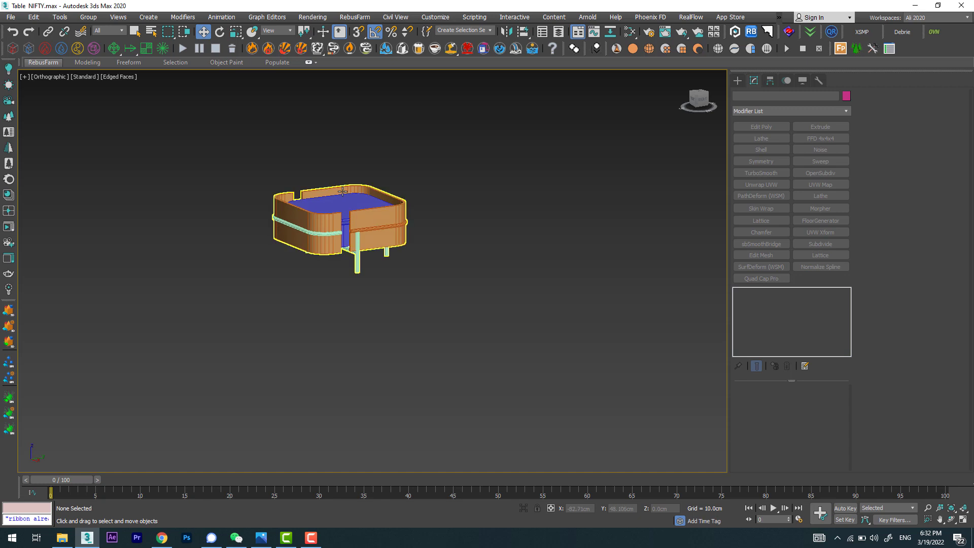
left_click(11, 17)
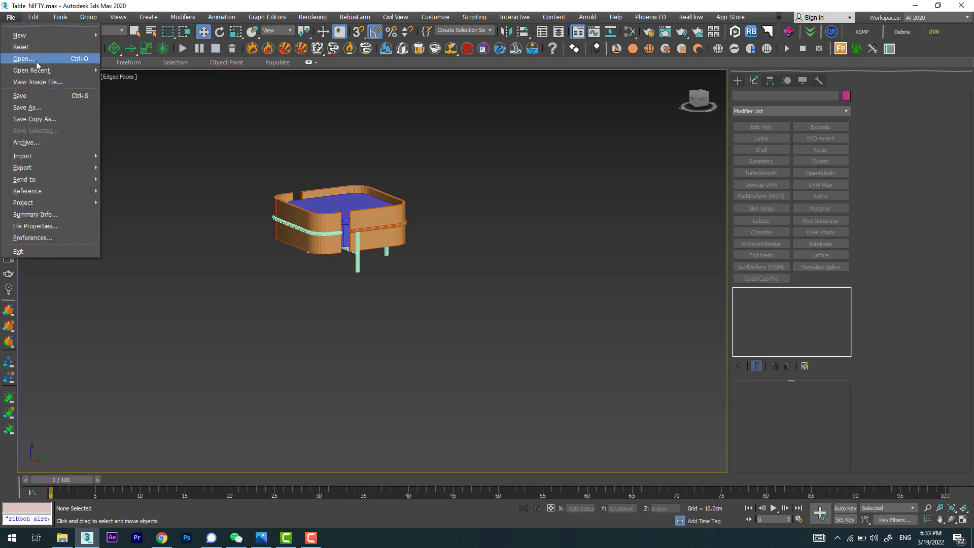
mouse_move(32, 70)
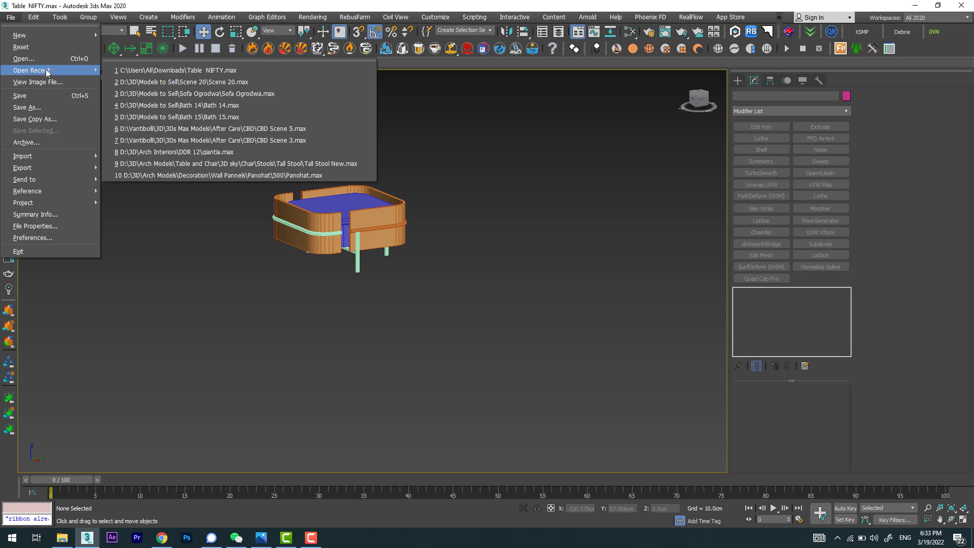
Open Scene 20.max, saving first and skipping missing files, then pan the camera view to the sofa.
left_click(199, 82)
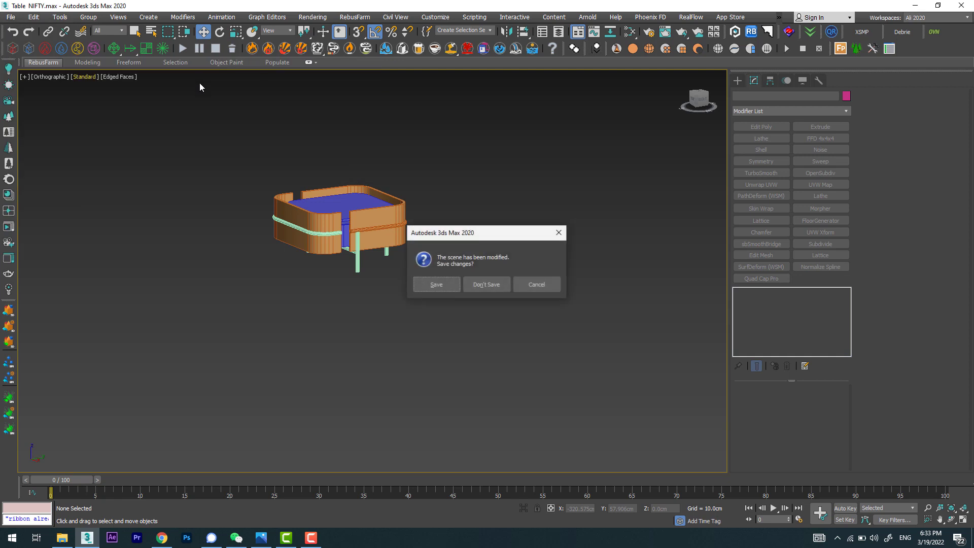
left_click(441, 284)
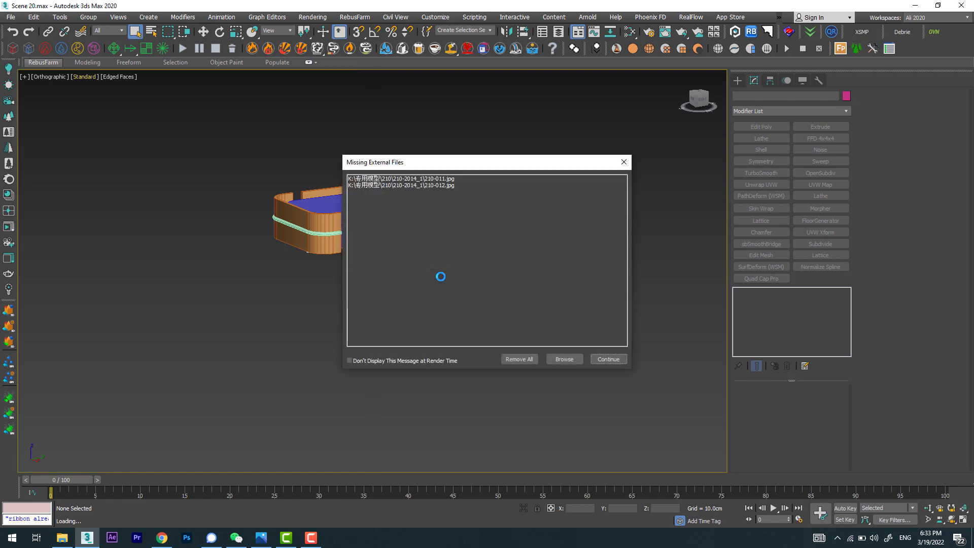
left_click(604, 359)
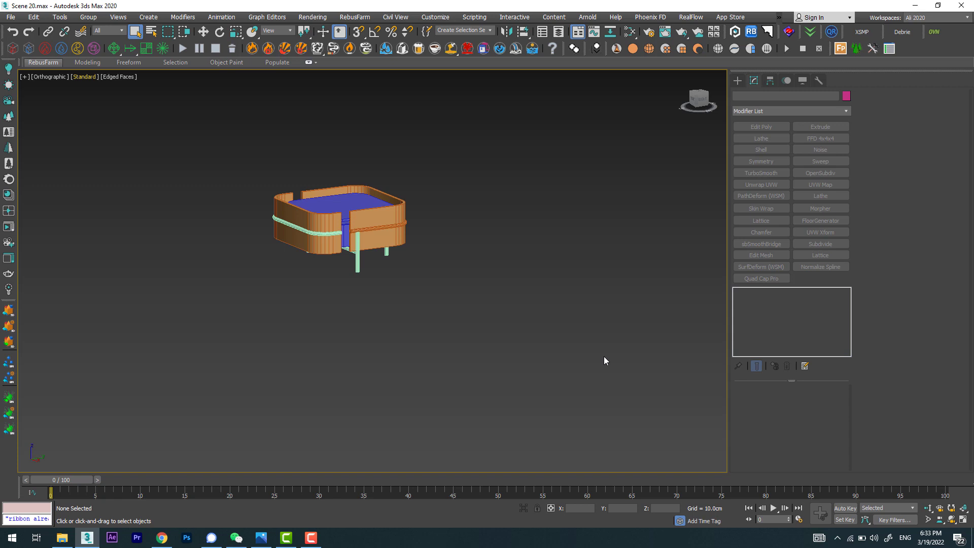
key("c")
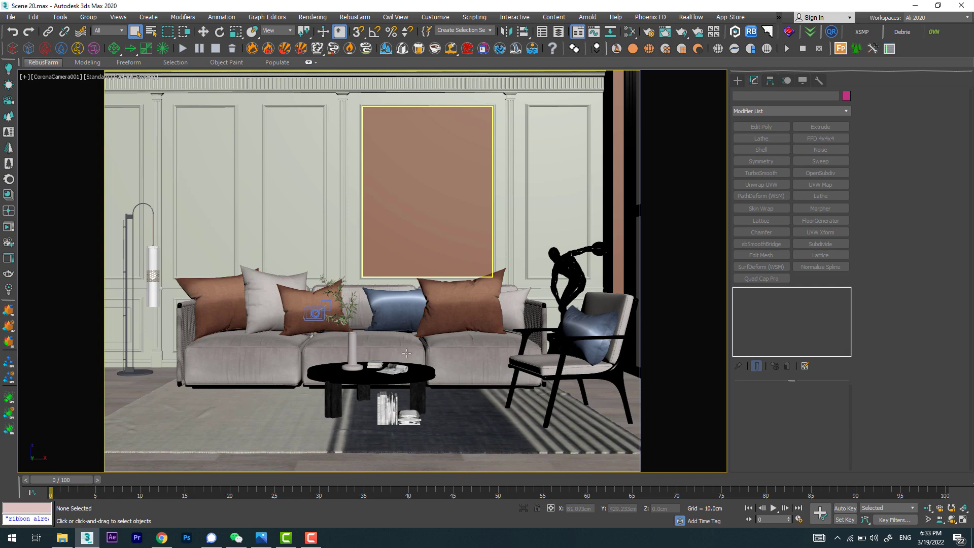
scroll(304, 349, "up", 3)
mouse_move(315, 348)
middle_mouse_down()
mouse_move(419, 350)
mouse_move(345, 362)
middle_mouse_up()
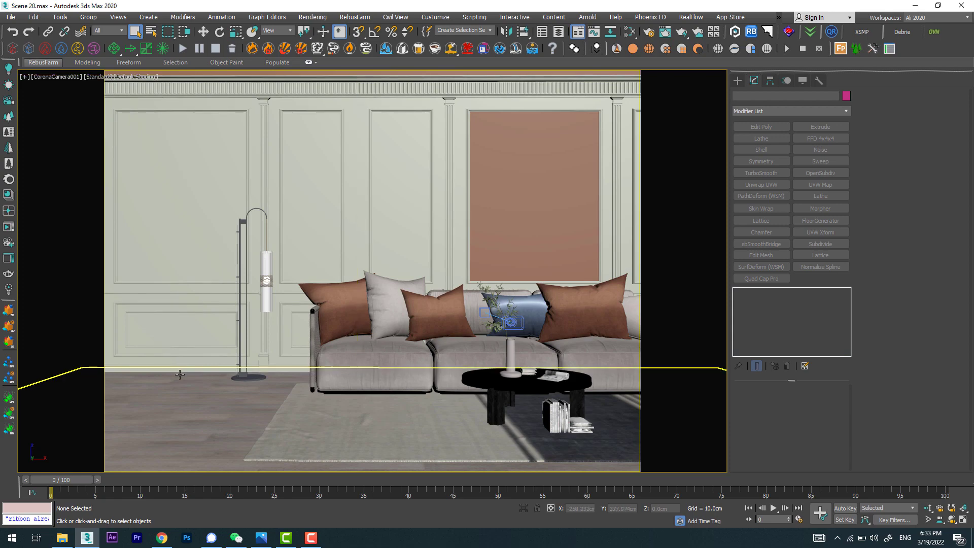
Merge the [Table] group from Downloads\Table NIFTY.max into Scene 20.
left_click(10, 17)
mouse_move(23, 155)
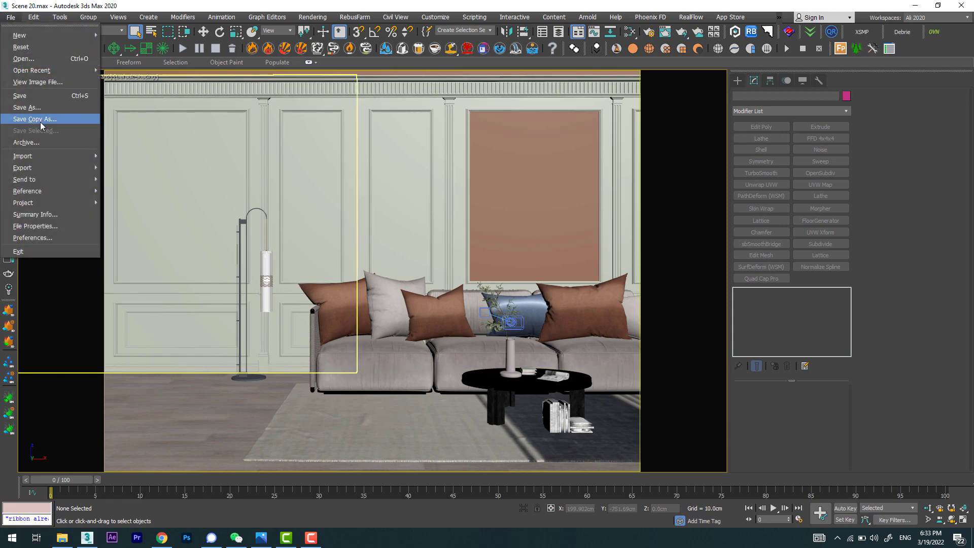
left_click(147, 168)
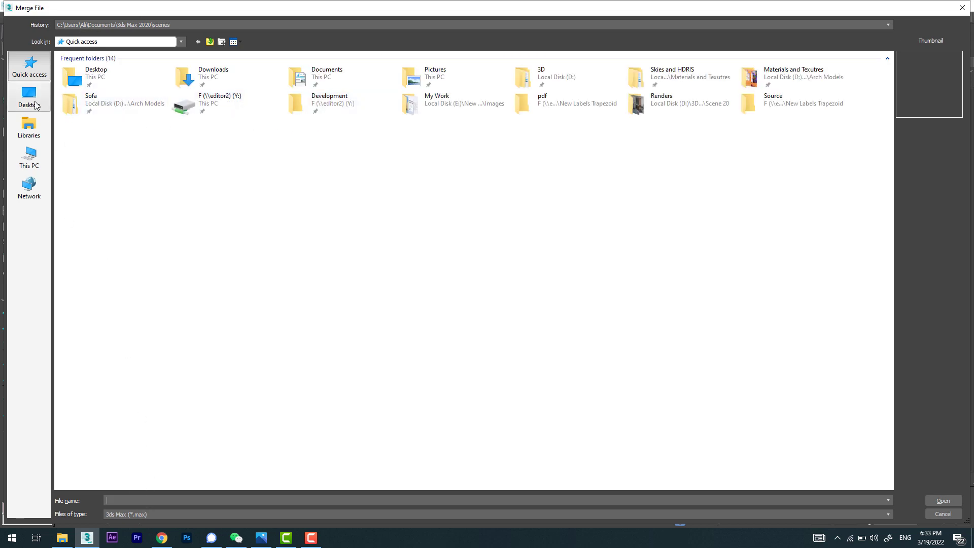
double_click(247, 86)
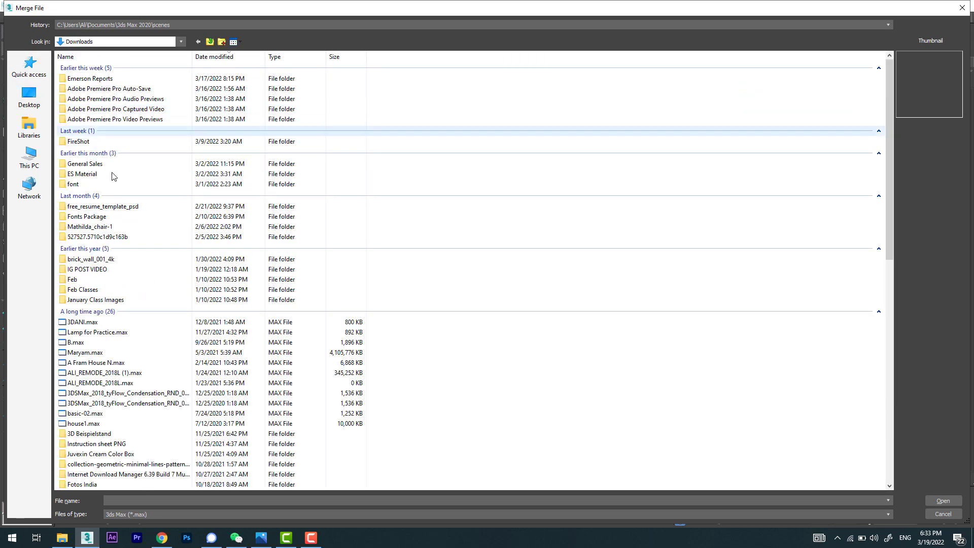
double_click(91, 80)
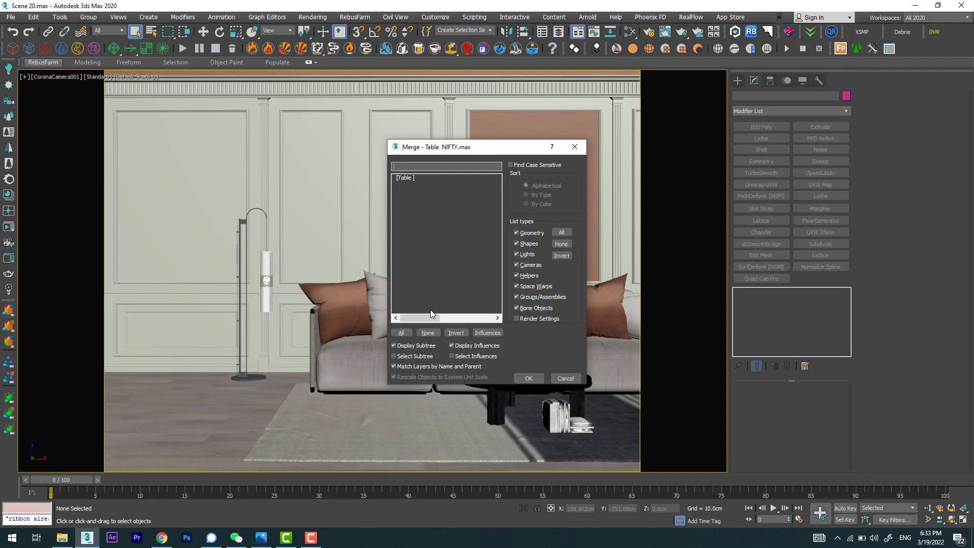
left_click(409, 333)
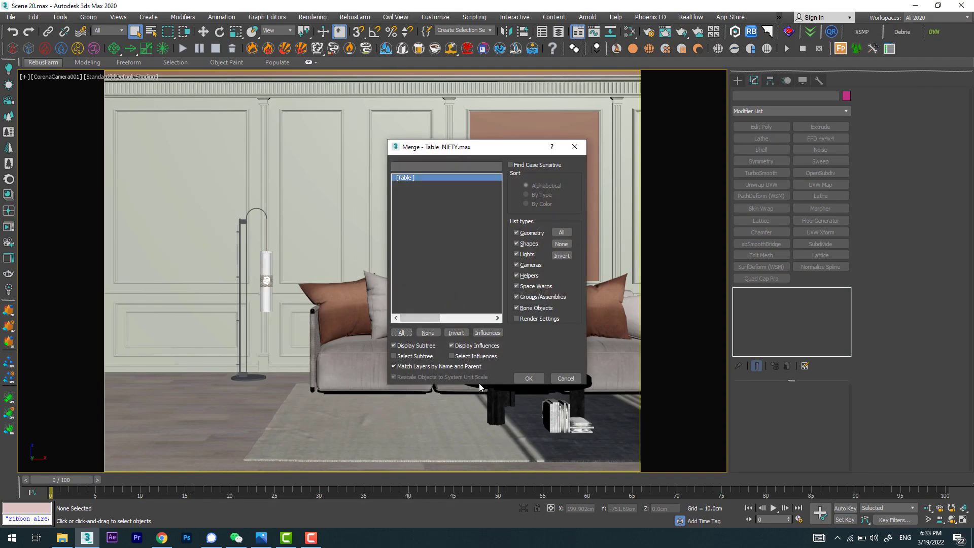
left_click(528, 378)
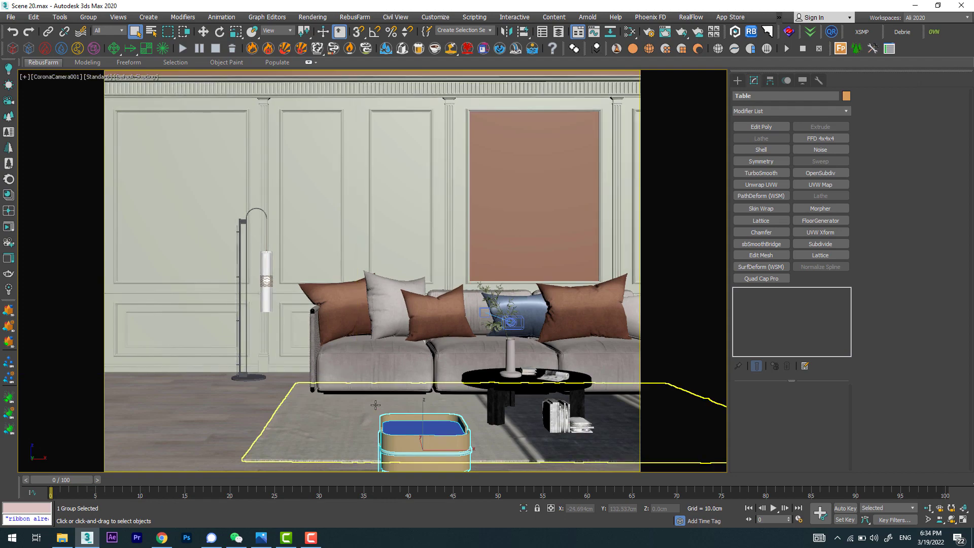
In the top view, move the merged nightstand beside the left end of the sofa.
key("t")
key("z")
scroll(375, 337, "down", 5)
key("F3")
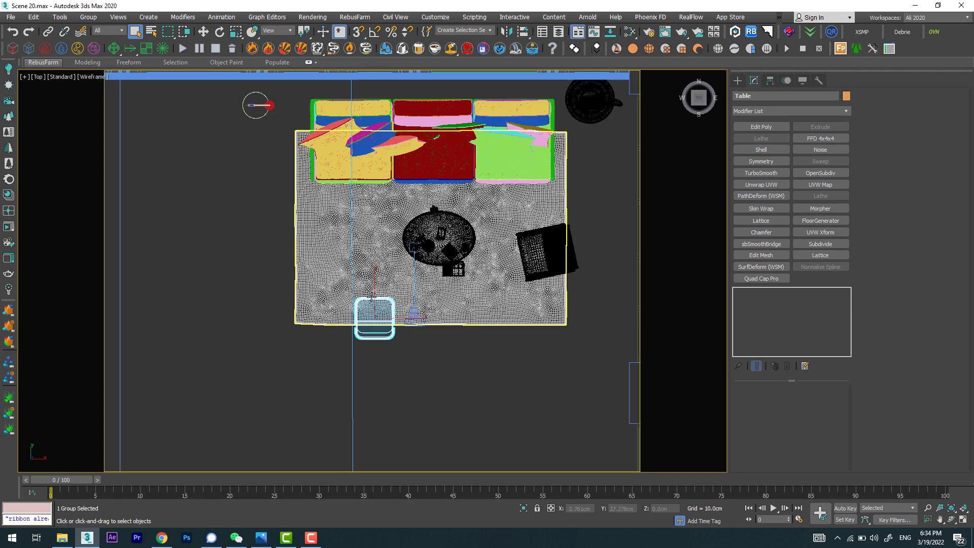
middle_click_drag(422, 329, 492, 379)
scroll(492, 379, "up", 2)
key("w")
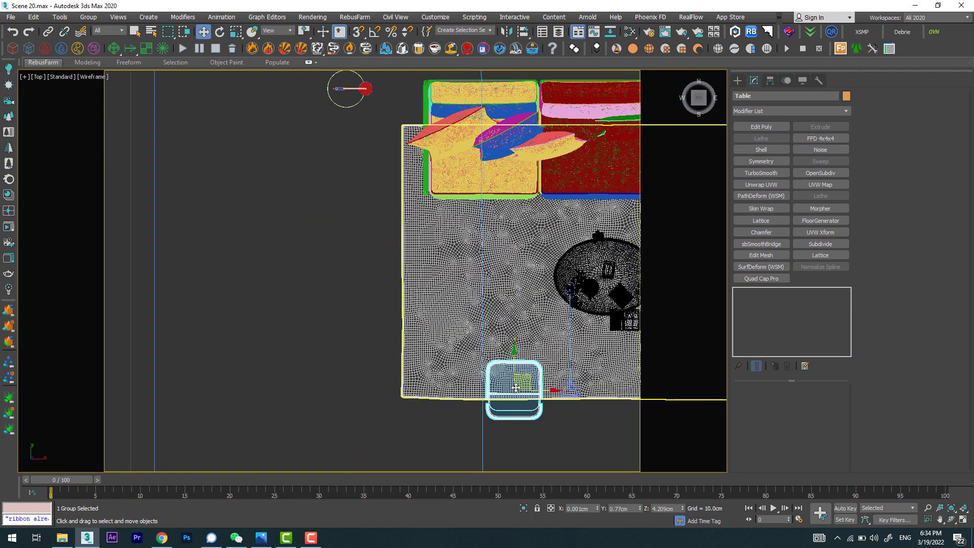
left_click_drag(538, 398, 294, 130)
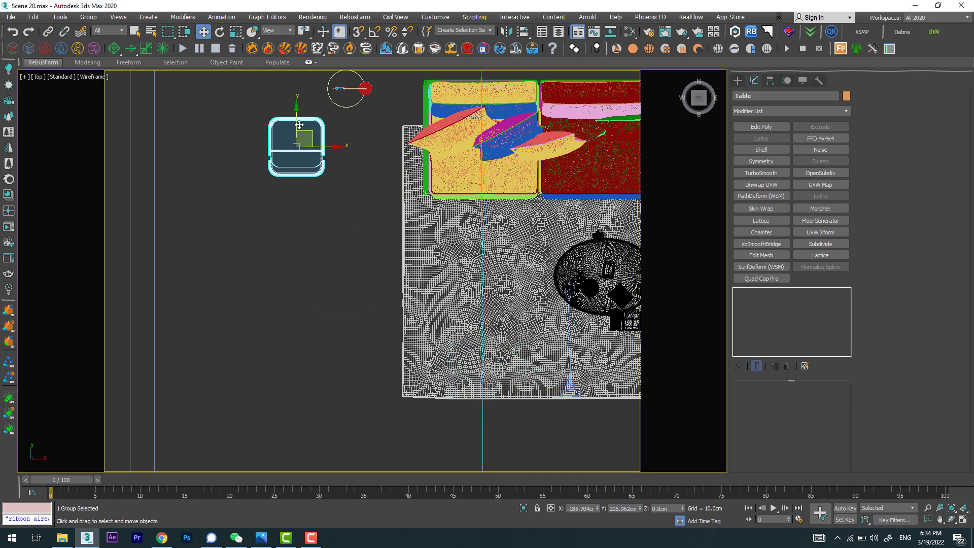
middle_click_drag(294, 131, 334, 215)
Reselect the nightstand and nudge it slightly upward in the top view.
left_click(318, 192)
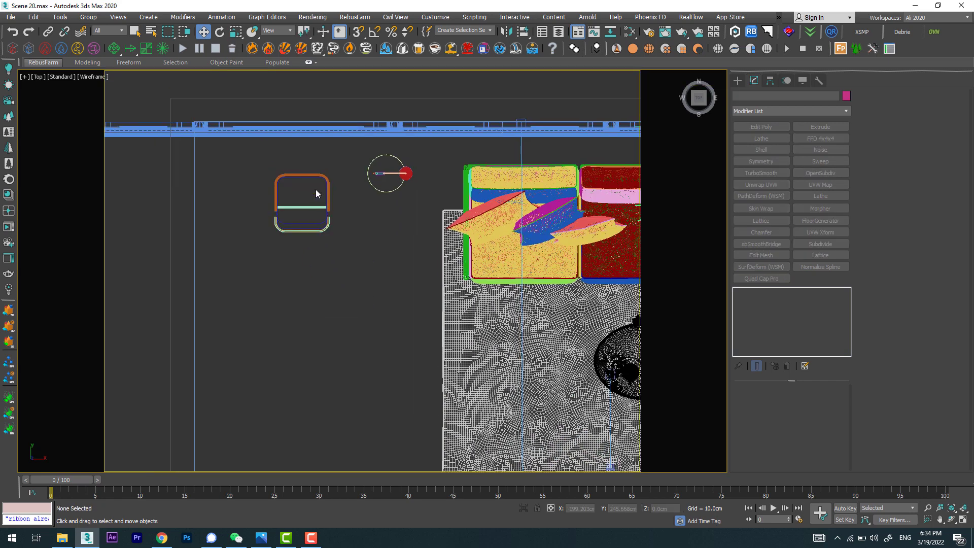
left_click(329, 195)
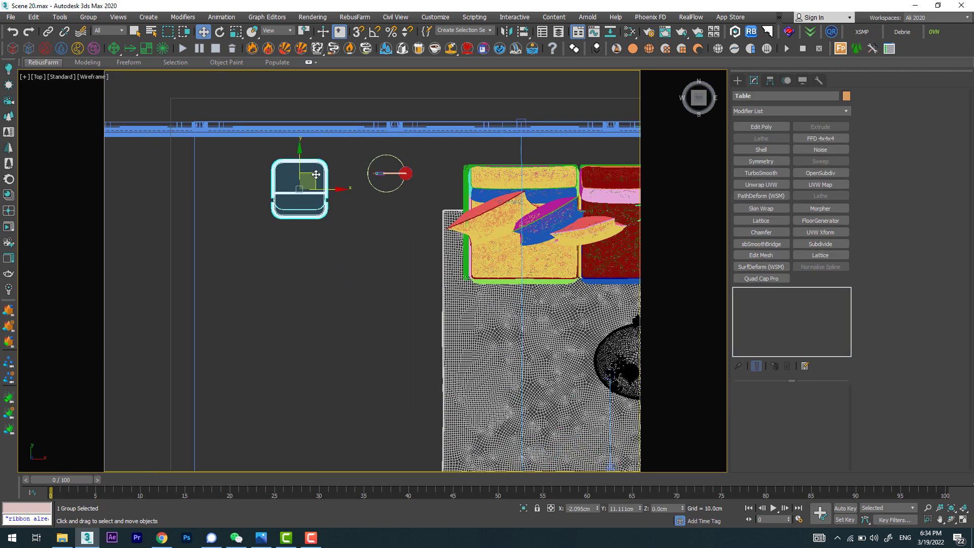
left_click_drag(318, 190, 318, 181)
scroll(379, 232, "down", 4)
scroll(462, 309, "up", 3)
scroll(445, 239, "up", 3)
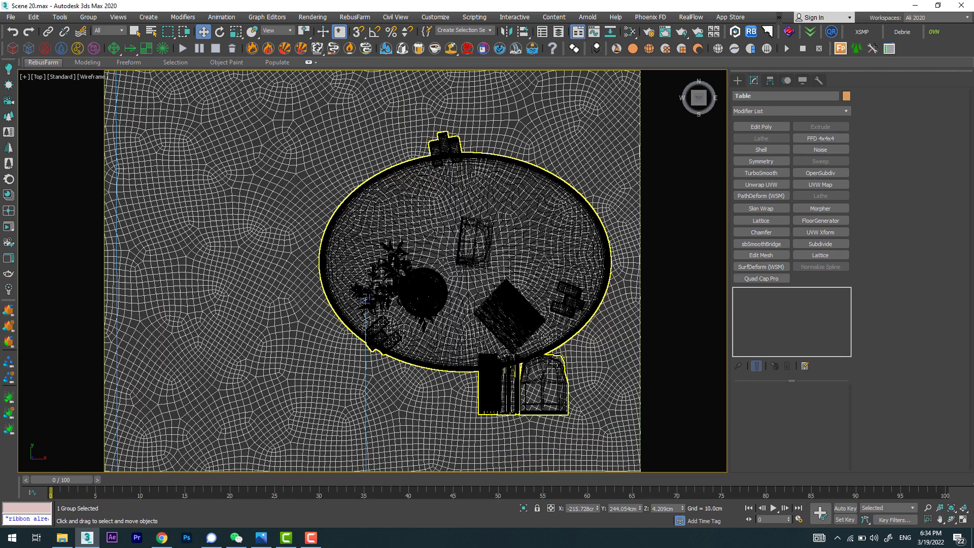
scroll(427, 286, "down", 1)
Select the round coffee table group and open it to reach the plant.
left_click(428, 286)
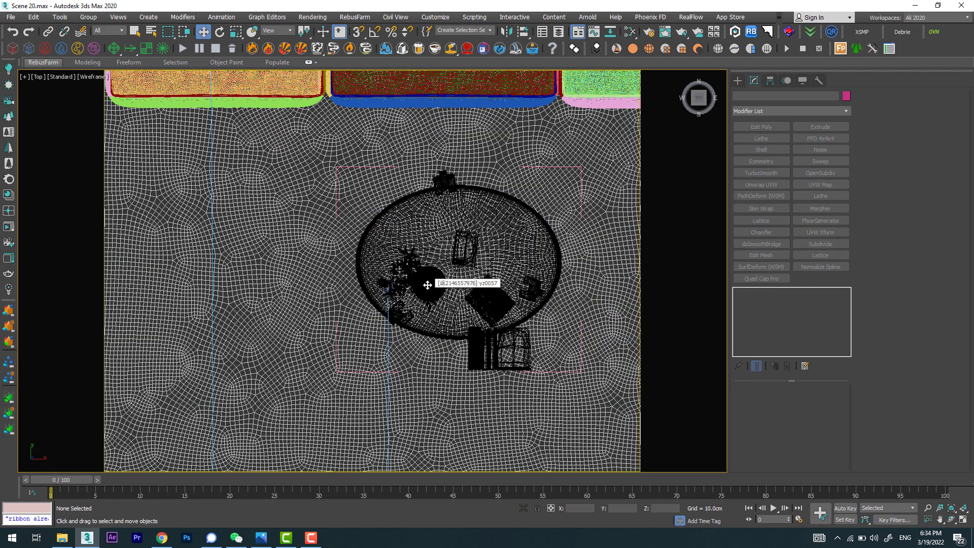
left_click(421, 280)
middle_click_drag(496, 348, 622, 419)
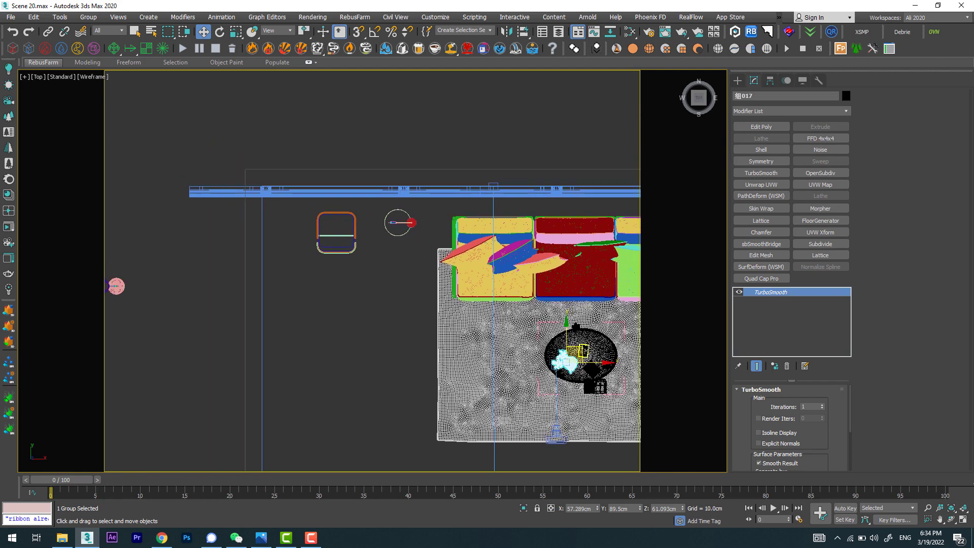
Detach the vase and plant from the table group and lower them onto the side table.
left_click(88, 18)
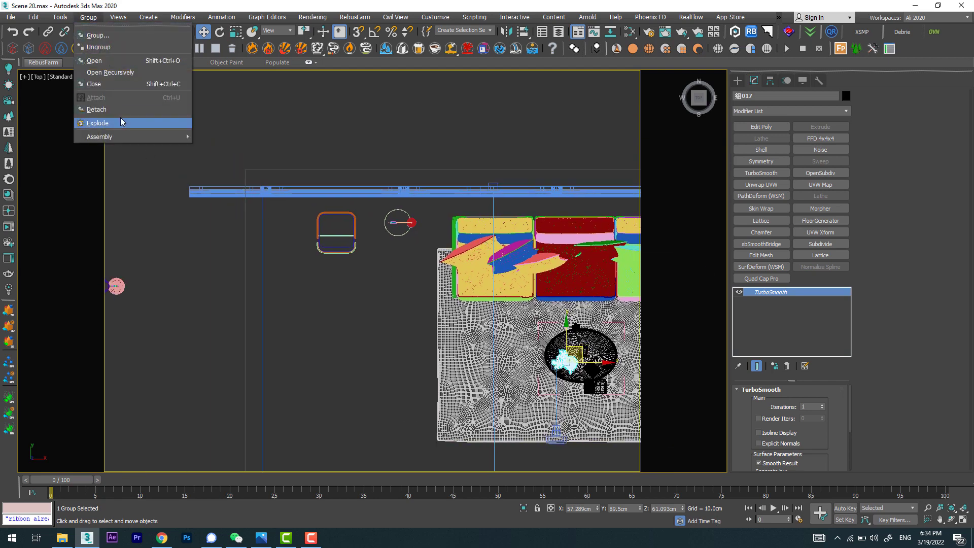
left_click(102, 108)
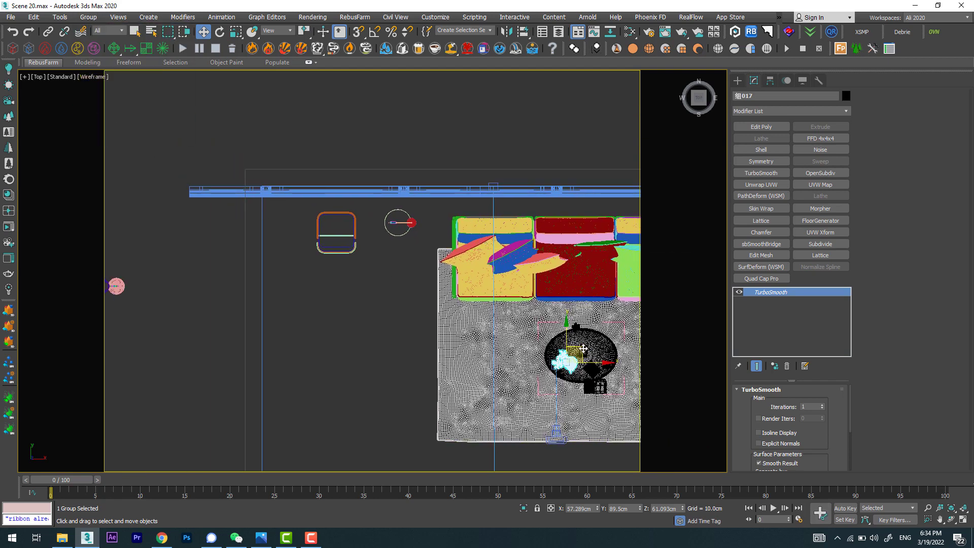
left_click_drag(583, 349, 336, 228)
scroll(335, 229, "up", 8)
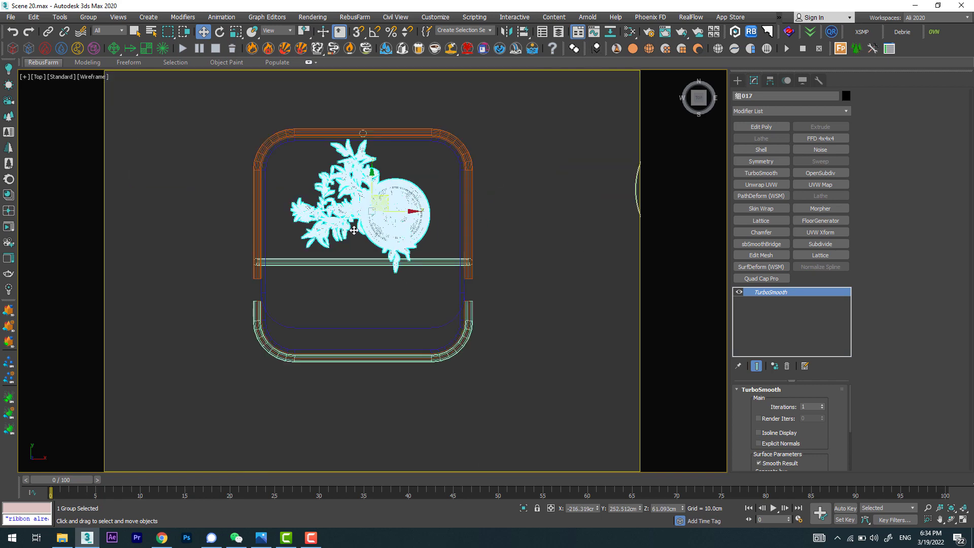
scroll(354, 230, "up", 3)
key("f")
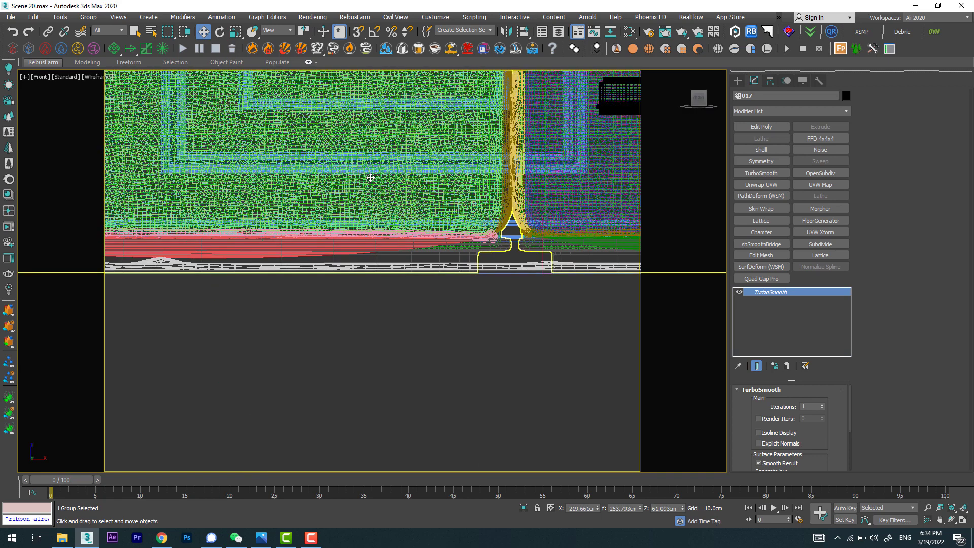
scroll(394, 306, "down", 2)
scroll(394, 307, "down", 3)
scroll(394, 306, "up", 3)
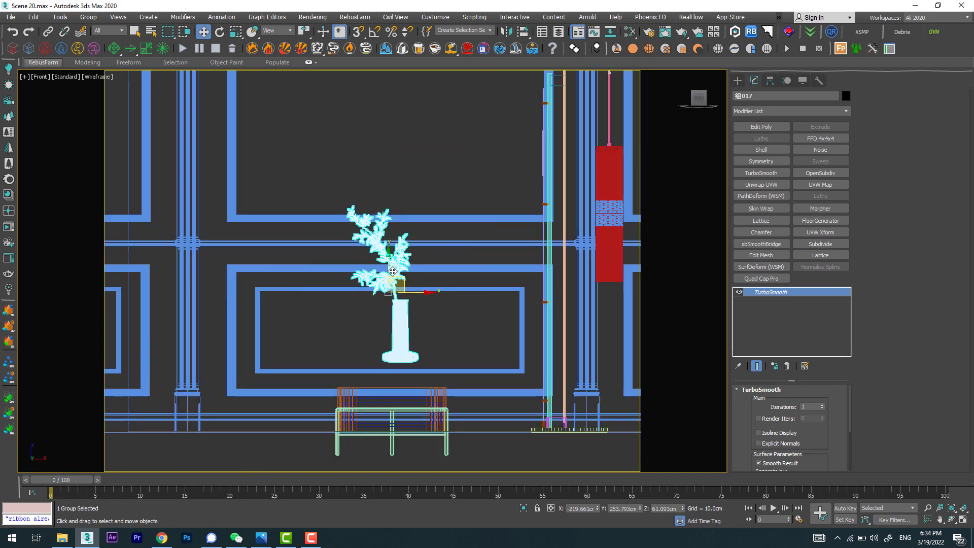
left_click_drag(391, 272, 390, 301)
Check the vase placement in shaded view, then isolate the vase with the side table.
scroll(391, 297, "up", 5)
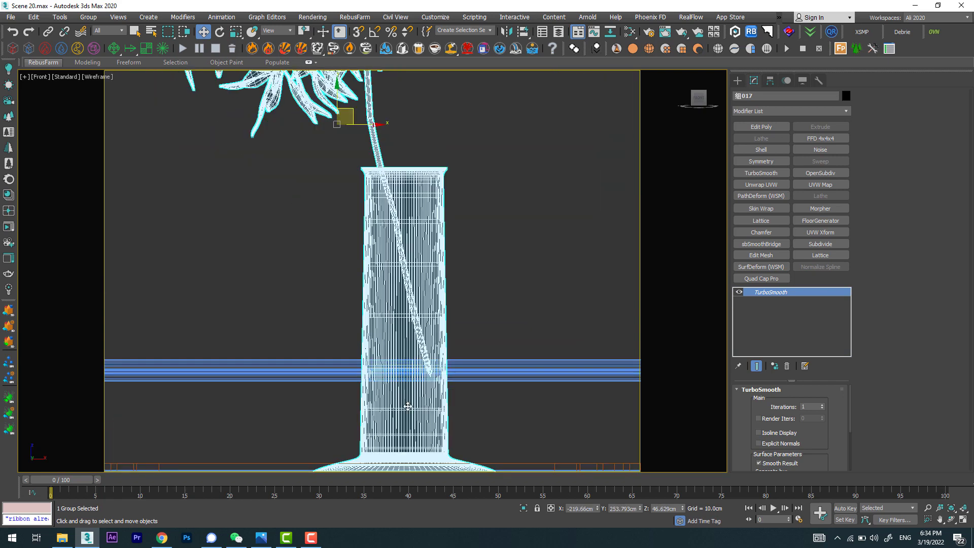
scroll(396, 274, "up", 3)
key("F3")
scroll(396, 280, "down", 3)
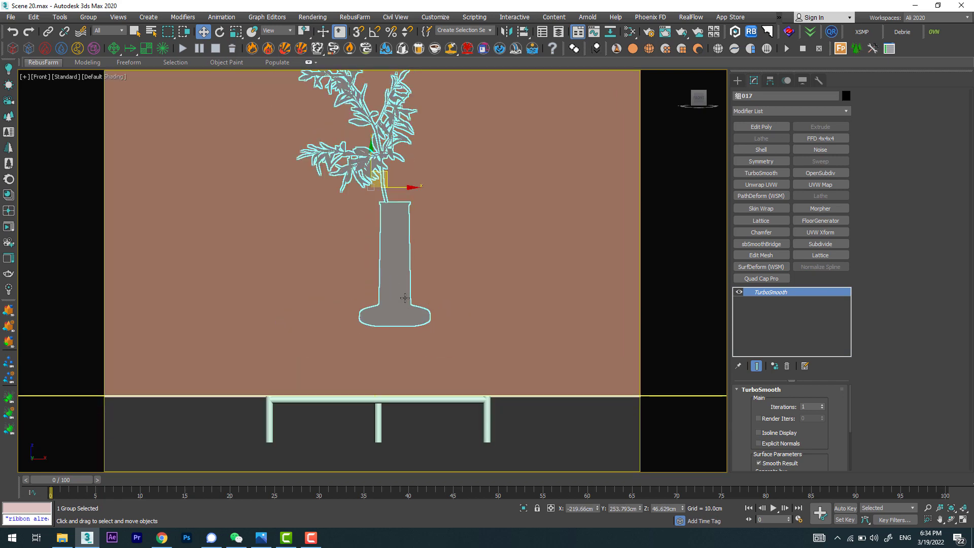
scroll(397, 280, "down", 2)
mouse_move(398, 294)
middle_mouse_down("alt")
mouse_move(407, 333)
mouse_move(446, 355)
middle_mouse_up("alt")
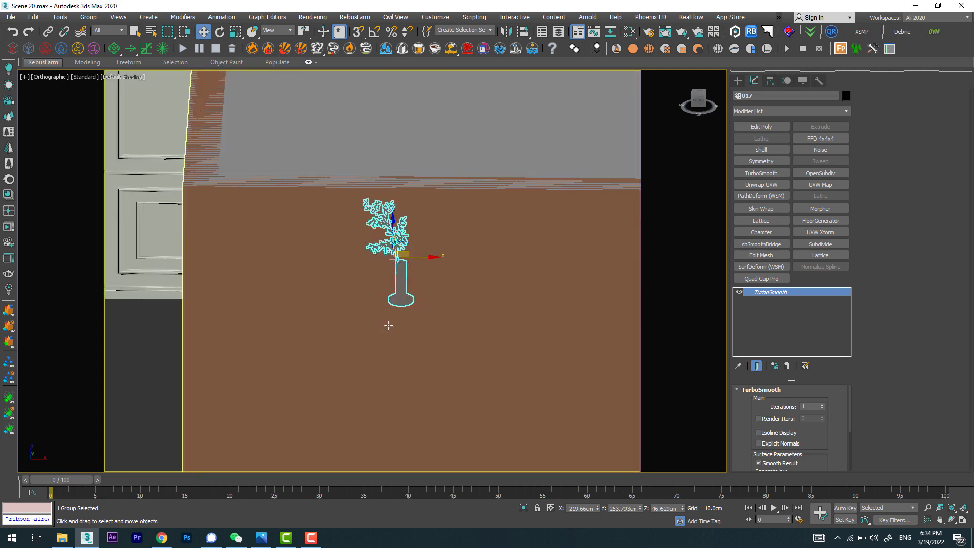
key("F3")
scroll(460, 367, "up", 4)
left_click(460, 368, "ctrl")
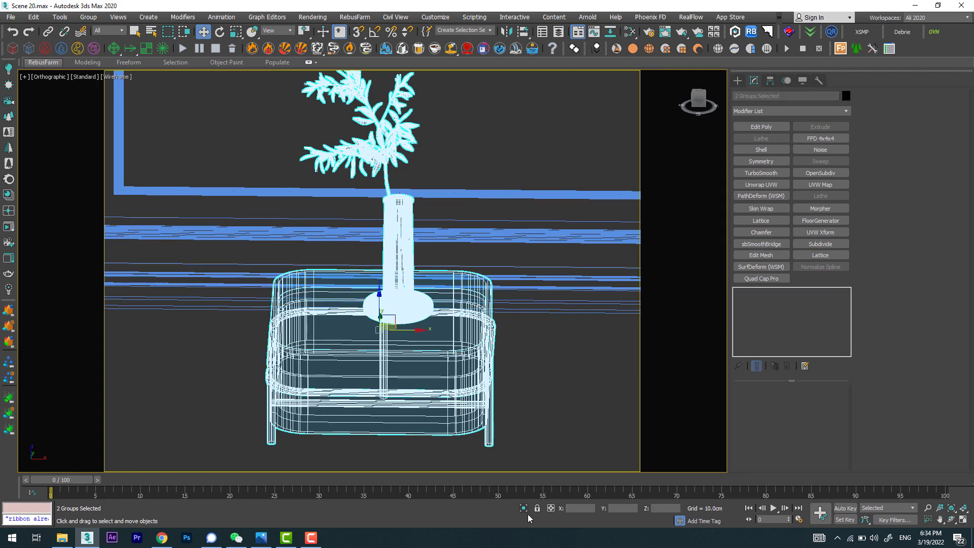
left_click(524, 509)
Raise the vase and plant slightly in the front view and check them from above.
key("f")
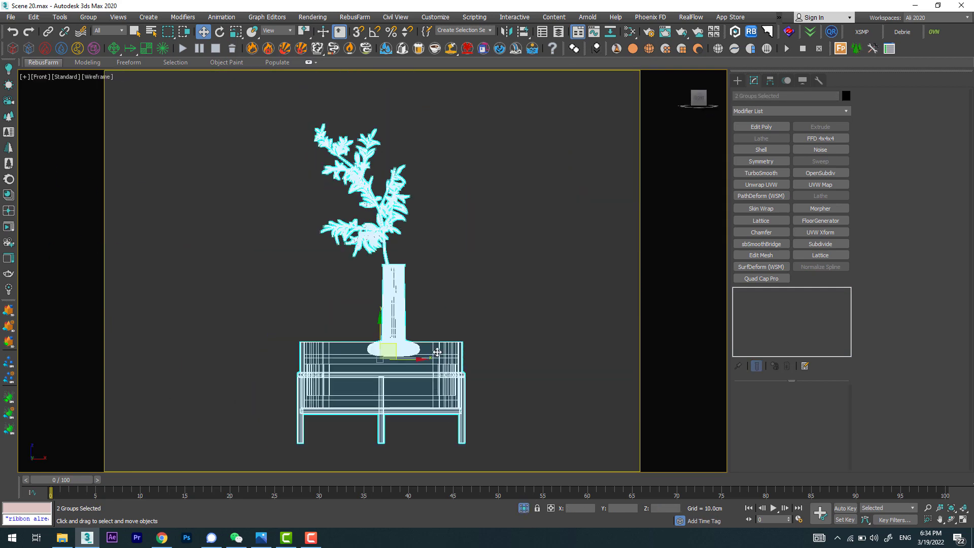
left_click(424, 321)
scroll(395, 343, "up", 5)
left_click(393, 322)
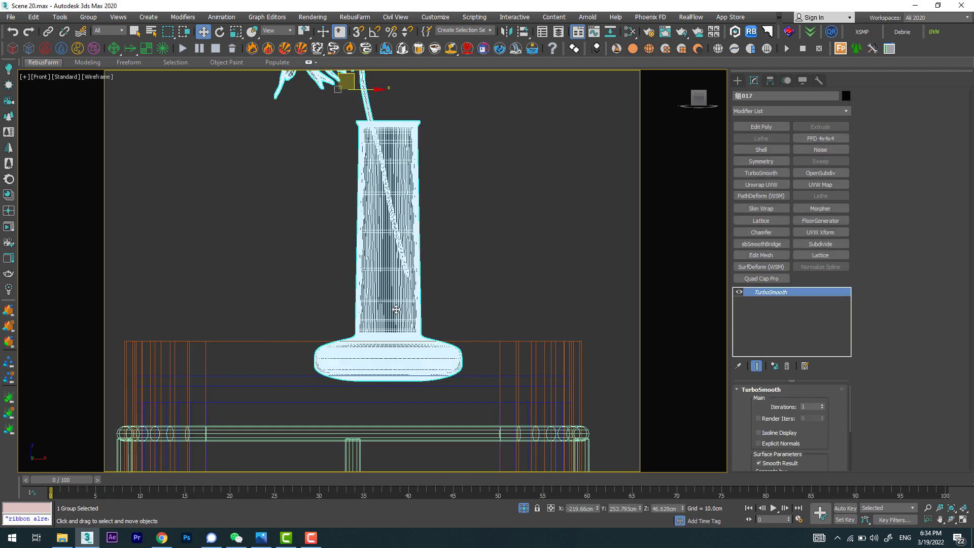
left_click_drag(394, 322, 397, 305)
key("F3")
scroll(397, 305, "down", 5)
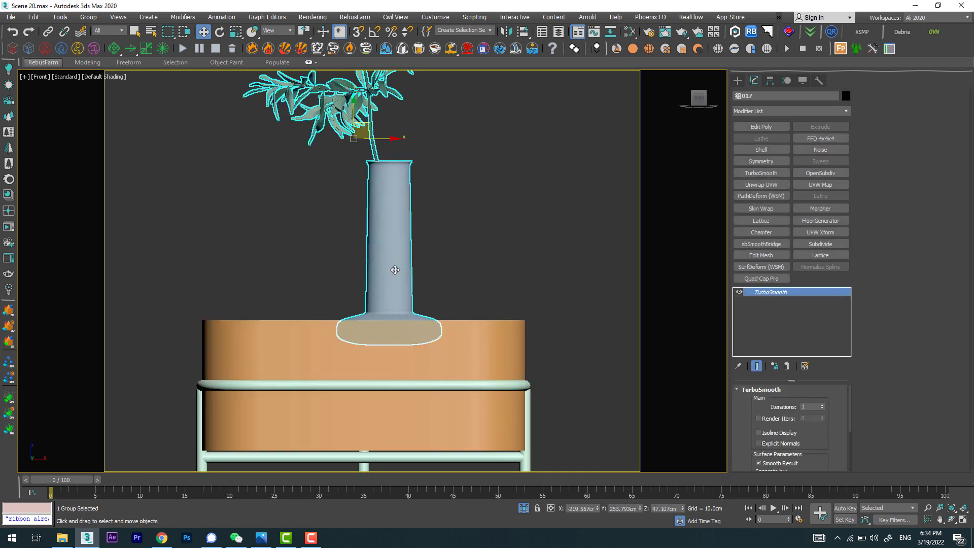
scroll(393, 267, "down", 5)
middle_click_drag(394, 267, 409, 288, "alt")
scroll(409, 288, "up", 4)
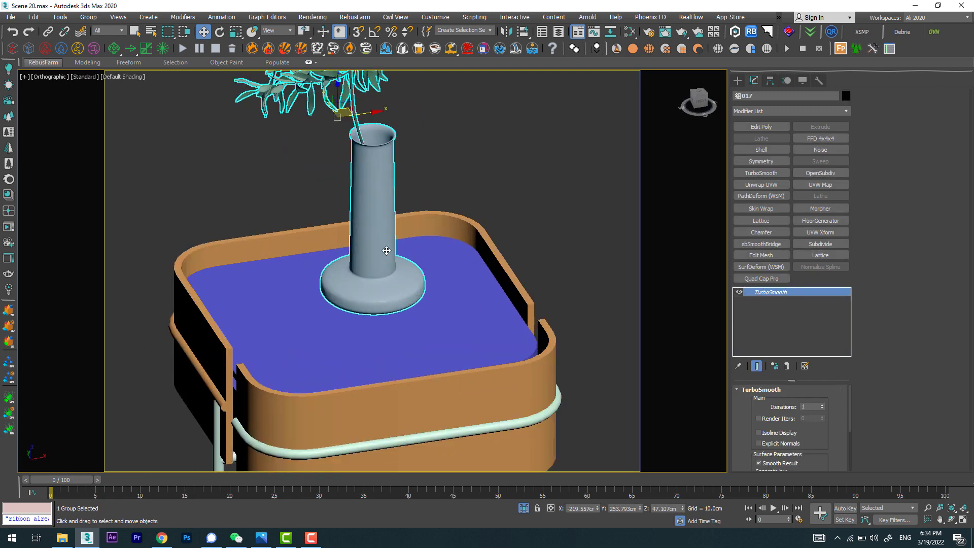
Scale the vase and plant down to about 88% and lower them onto the table surface.
key("r")
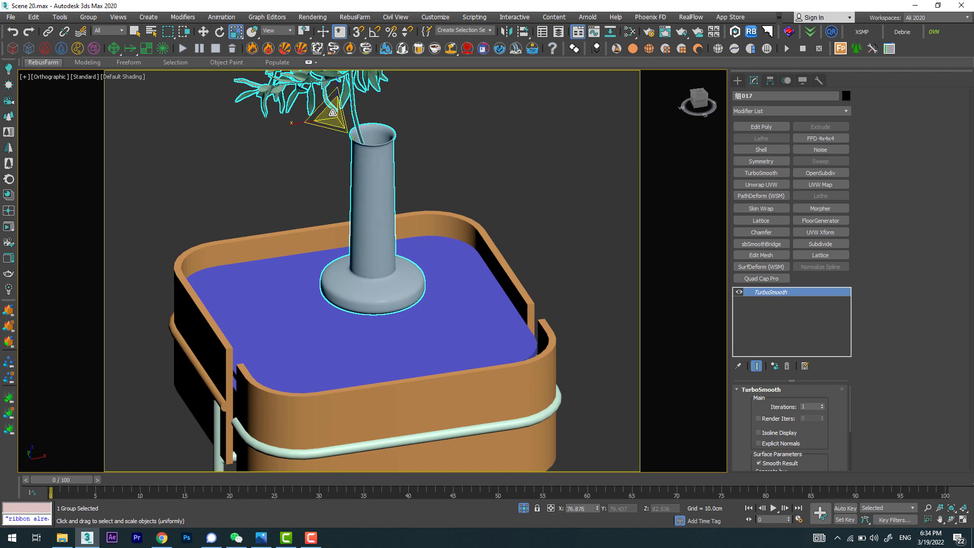
left_click_drag(327, 123, 331, 133)
key("f")
scroll(402, 207, "down", 3)
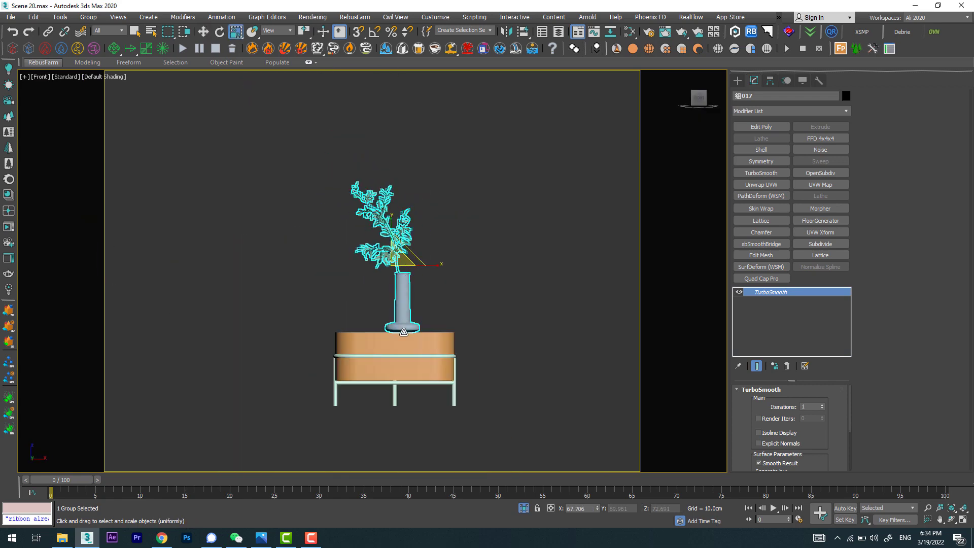
key("F3")
scroll(402, 266, "up", 4)
key("w")
middle_click_drag(419, 198, 419, 179)
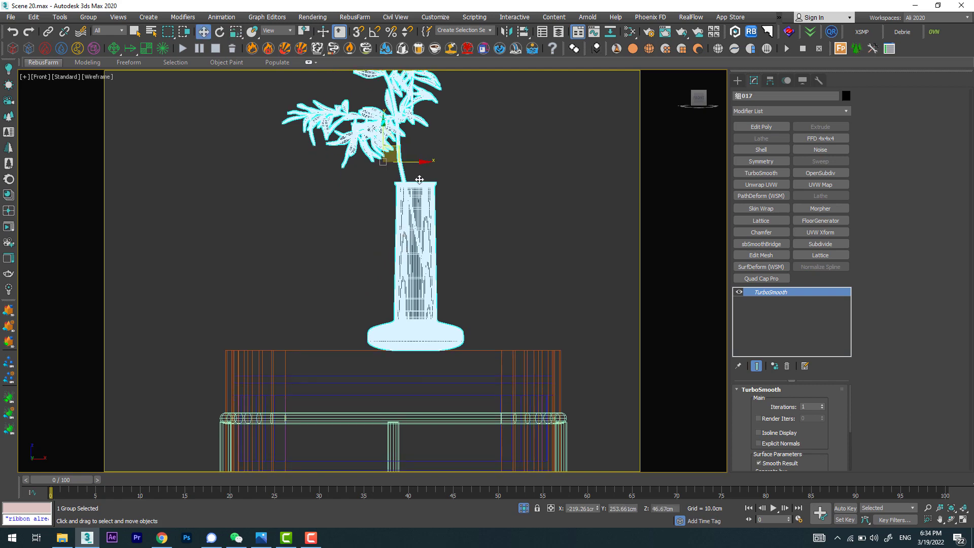
left_click_drag(394, 149, 389, 165)
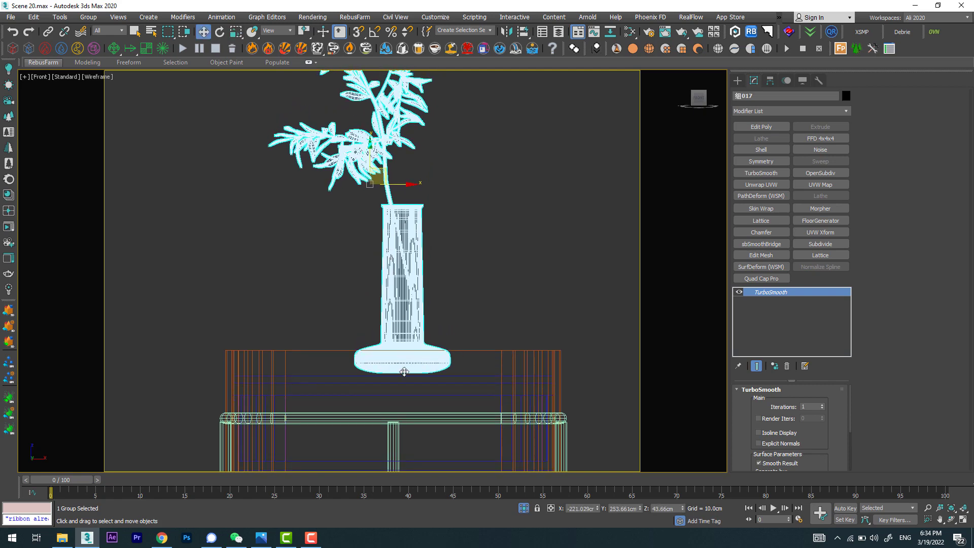
Orbit around the vase and table, then view the scene through CoronaCamera001.
scroll(400, 334, "up", 5)
scroll(397, 337, "down", 2)
scroll(375, 337, "down", 1)
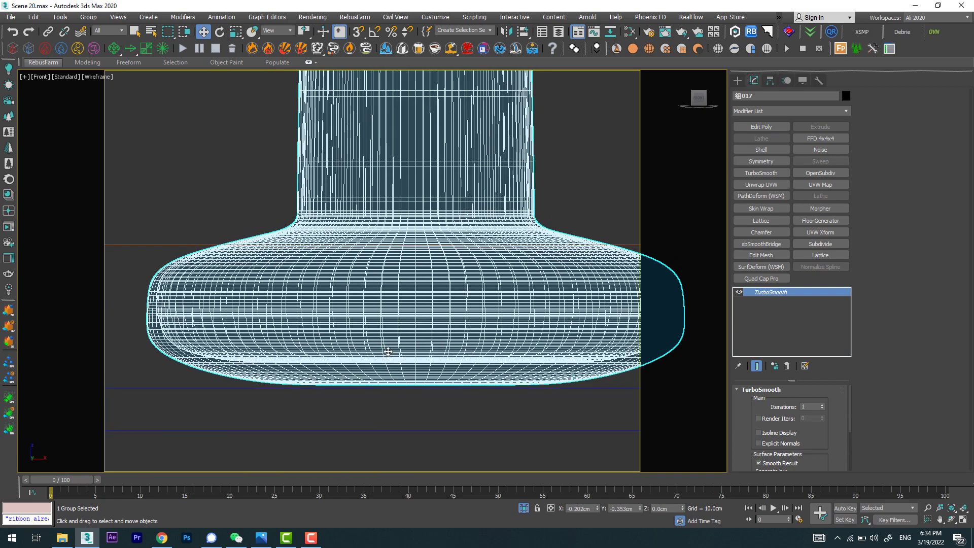
scroll(355, 337, "down", 1)
scroll(323, 337, "down", 2)
scroll(391, 224, "down", 1)
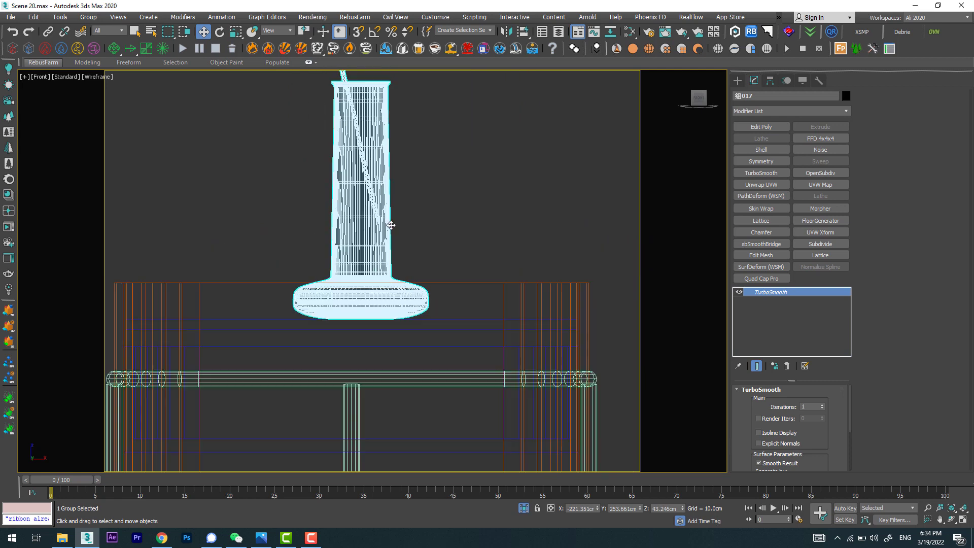
scroll(390, 221, "down", 5)
middle_click_drag(391, 220, 402, 240, "alt")
key("c")
double_click(469, 197)
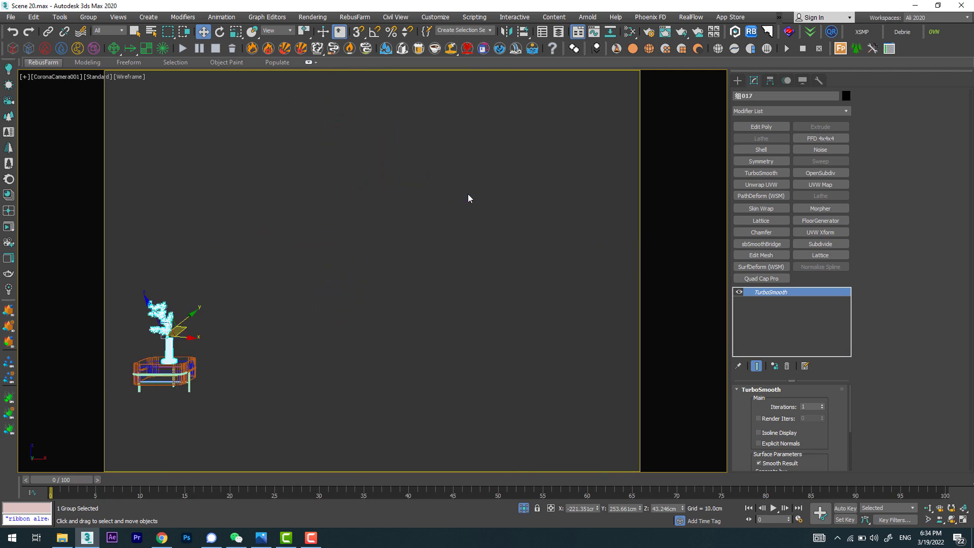
Unhide the room, raise the side table and vase together, and recheck through CoronaCamera001 shaded.
left_click(523, 507)
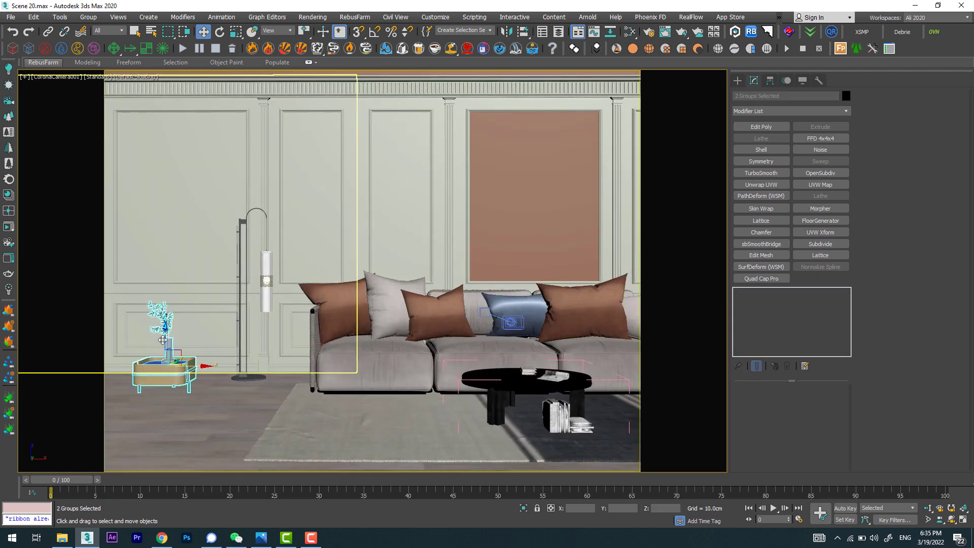
left_click(168, 332, "ctrl")
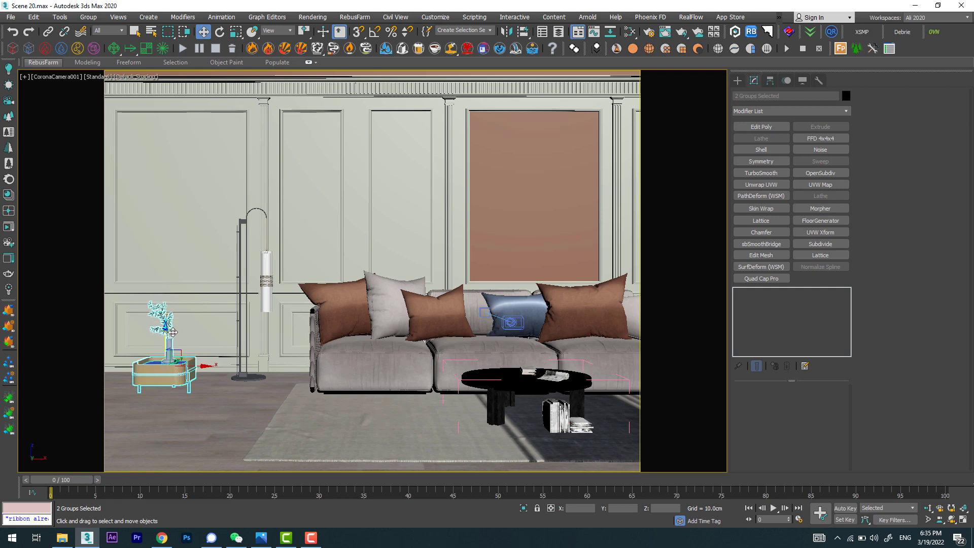
key("f")
key("z")
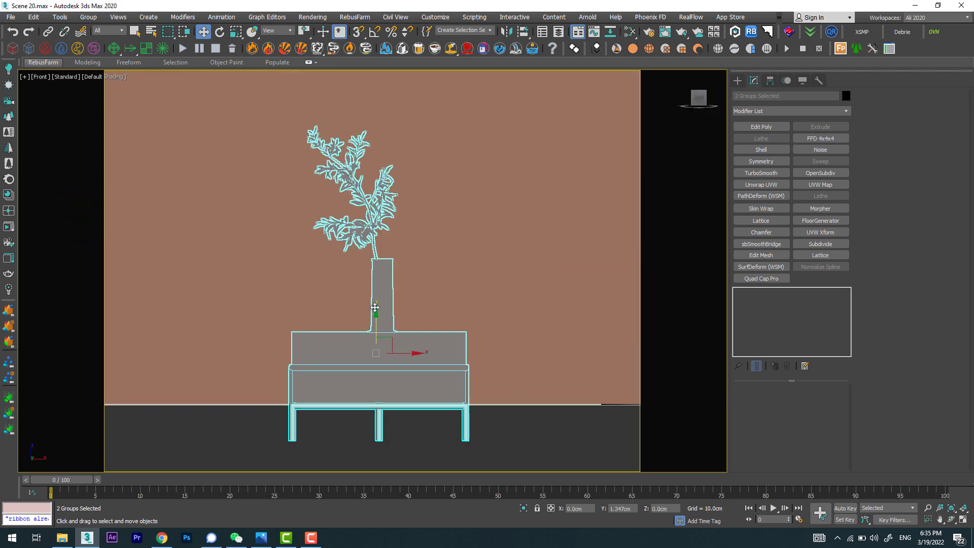
left_click_drag(363, 339, 363, 305)
scroll(304, 377, "up", 2)
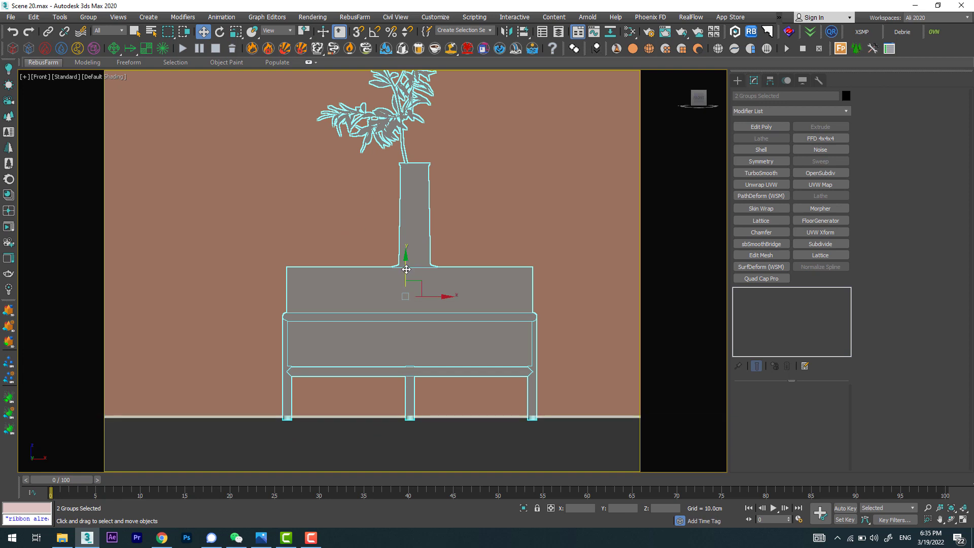
left_click_drag(406, 269, 406, 263)
key("F3")
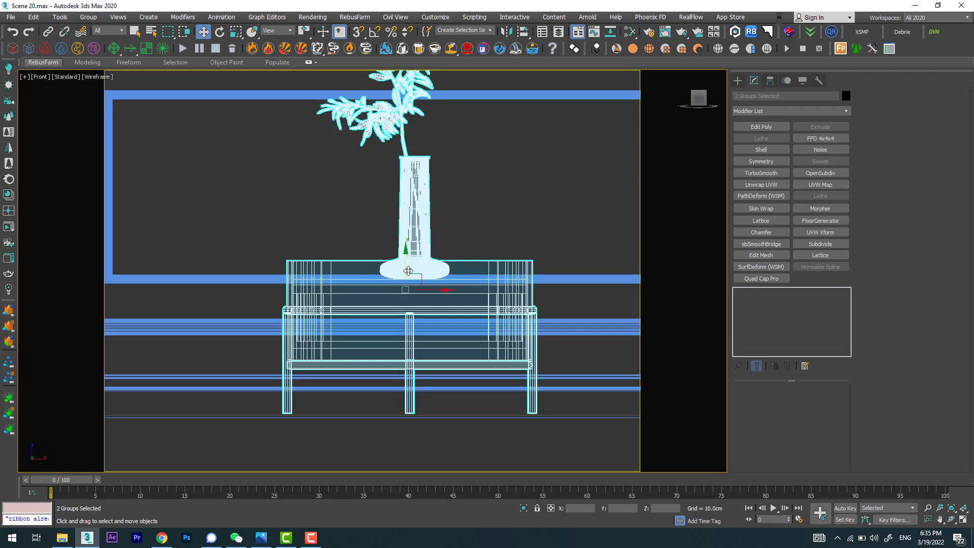
key("c")
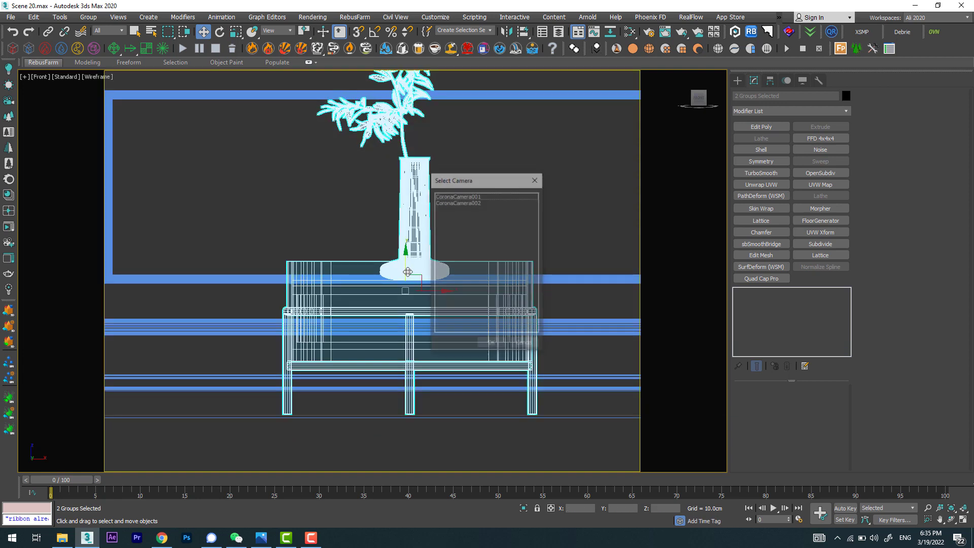
double_click(460, 196)
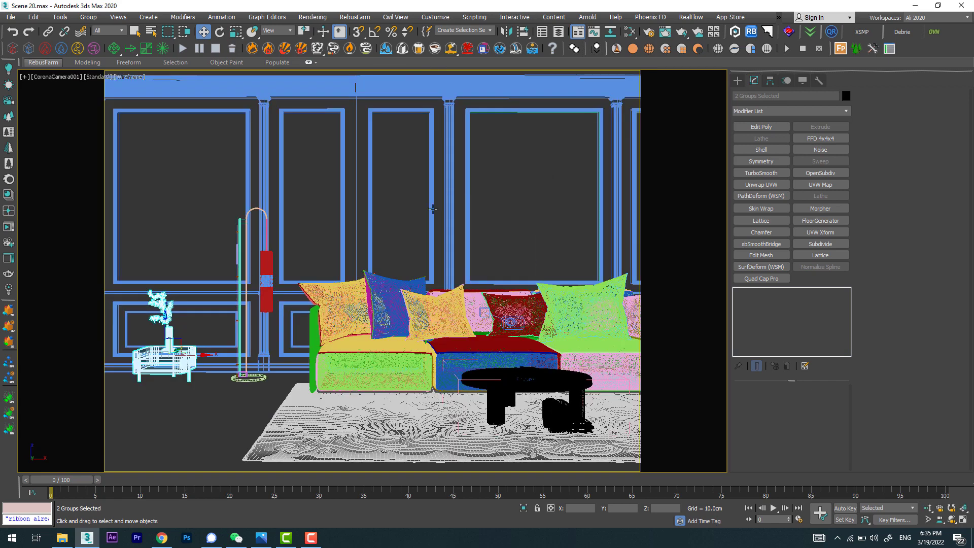
key("F3")
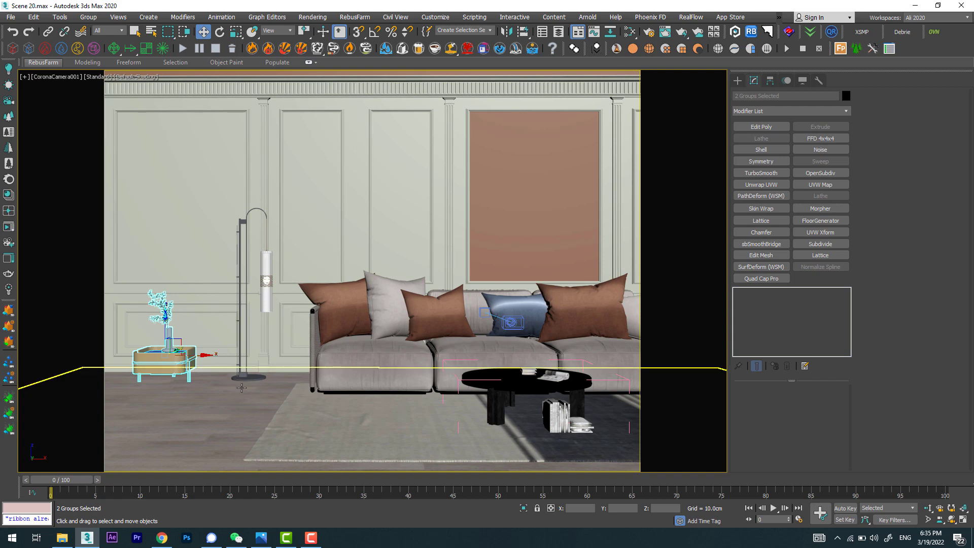
Select the side table beside the sofa and open the Slate Material Editor.
left_click(549, 385)
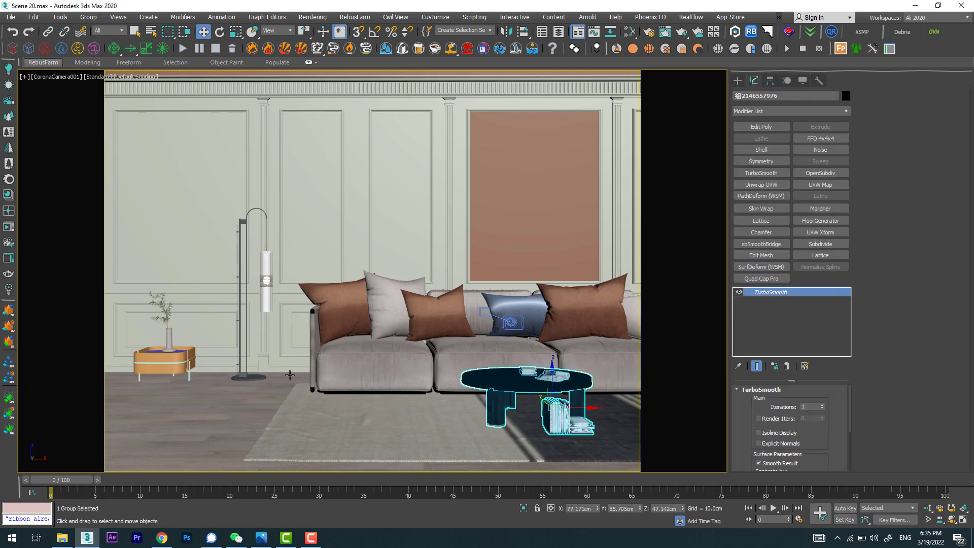
middle_click_drag(207, 366, 224, 363)
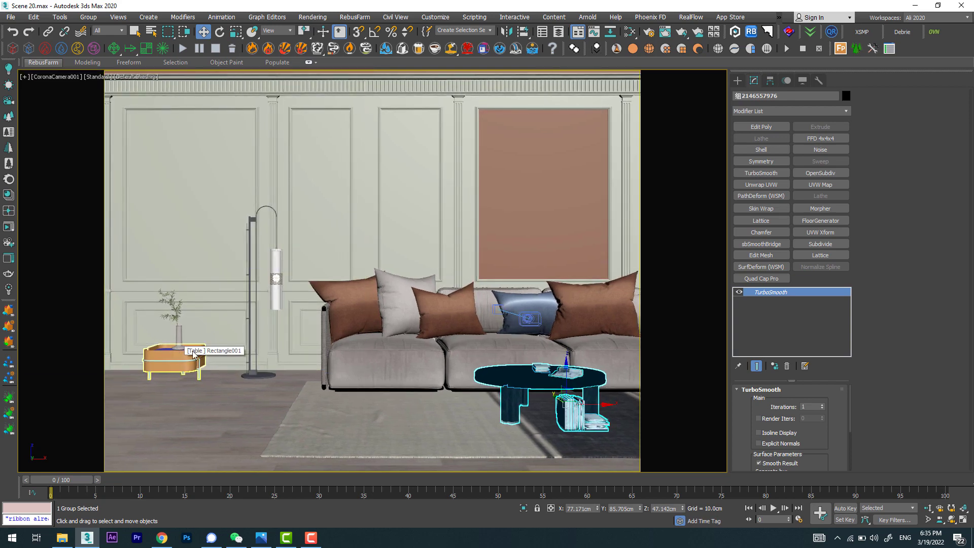
left_click(175, 354)
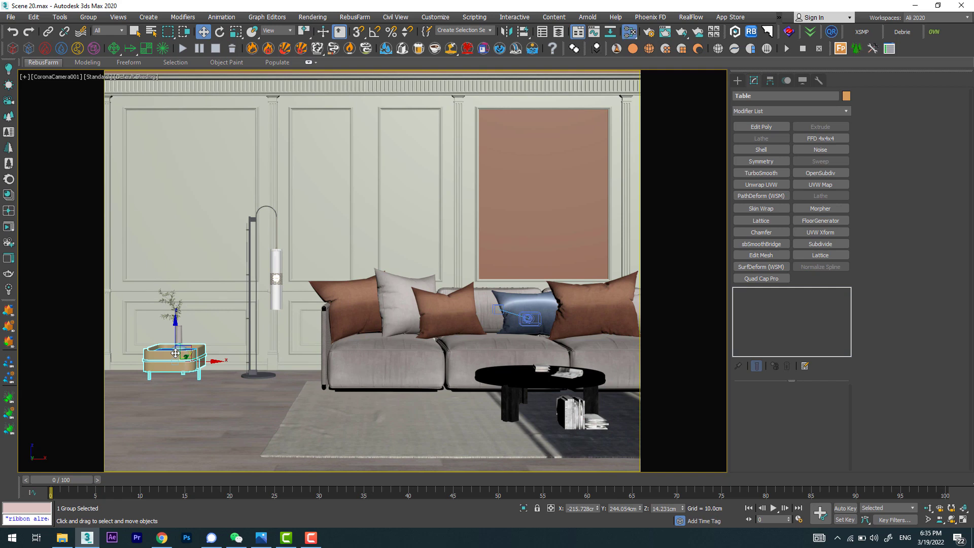
key("m")
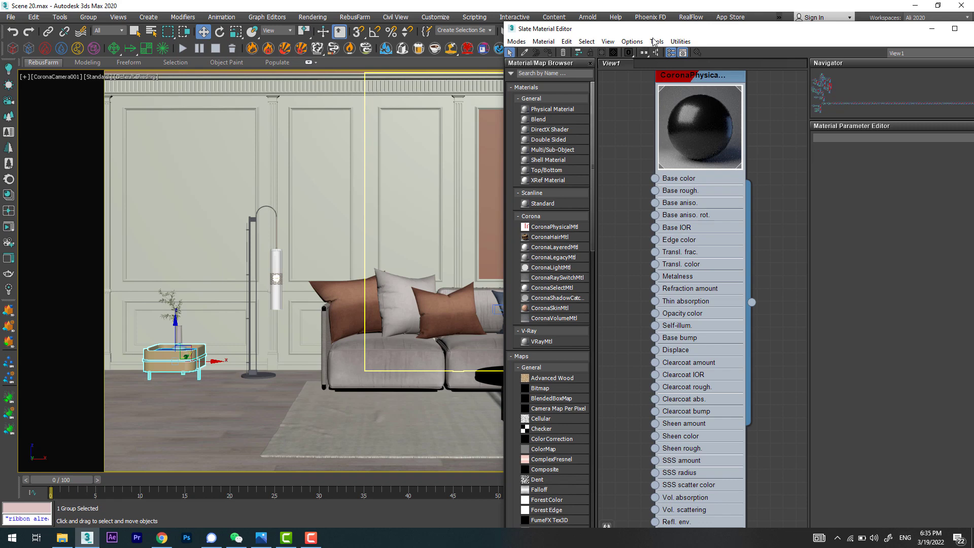
left_click_drag(654, 29, 802, 34)
Isolate the side table and frame it in a Perspective view.
left_click(522, 509)
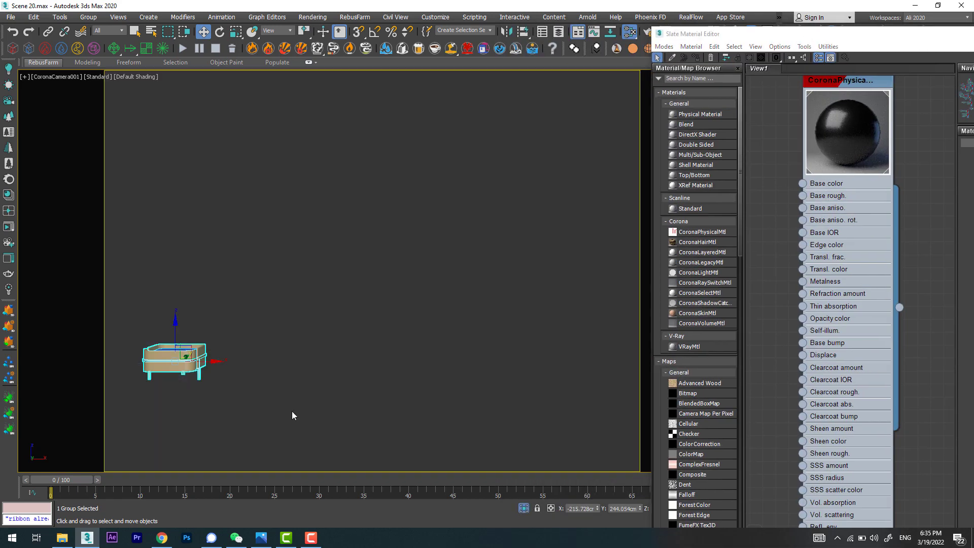
left_click(305, 412)
key("p")
scroll(282, 326, "up", 5)
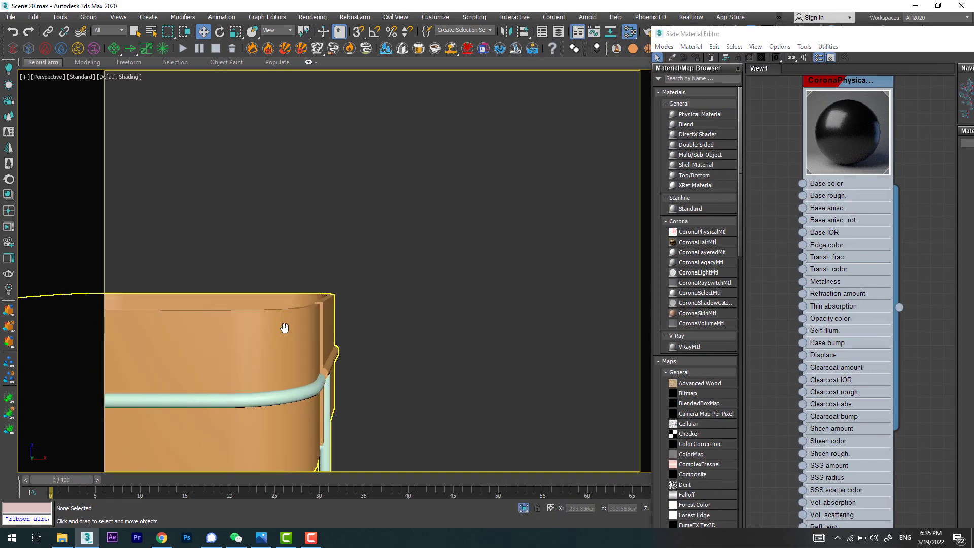
scroll(345, 370, "up", 5)
left_click(346, 359)
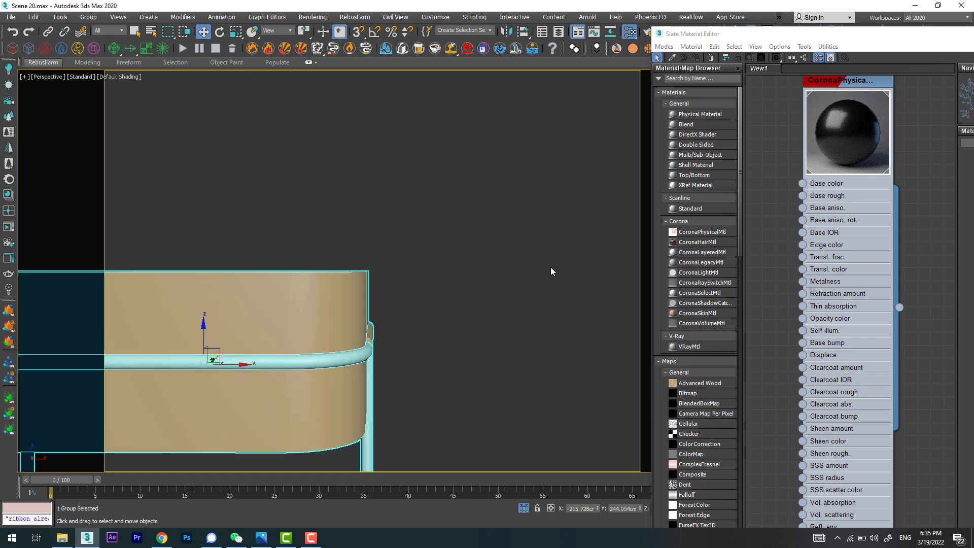
key("z")
Pan the material node view past existing nodes to an empty area.
middle_click_drag(768, 270, 795, 39)
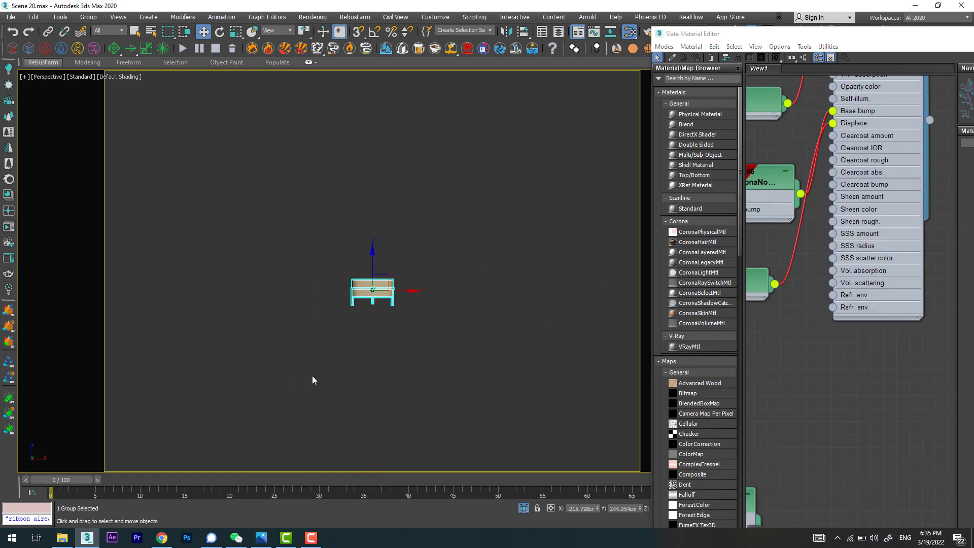
middle_click_drag(808, 385, 858, 332)
middle_click_drag(791, 416, 930, 253)
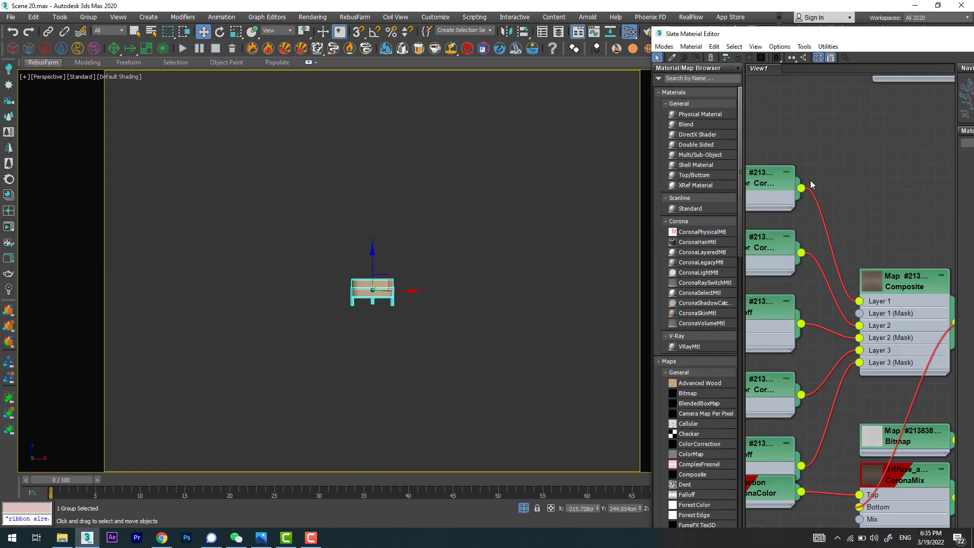
mouse_move(811, 184)
middle_mouse_down()
mouse_move(871, 330)
mouse_move(915, 252)
mouse_move(727, 276)
middle_mouse_up()
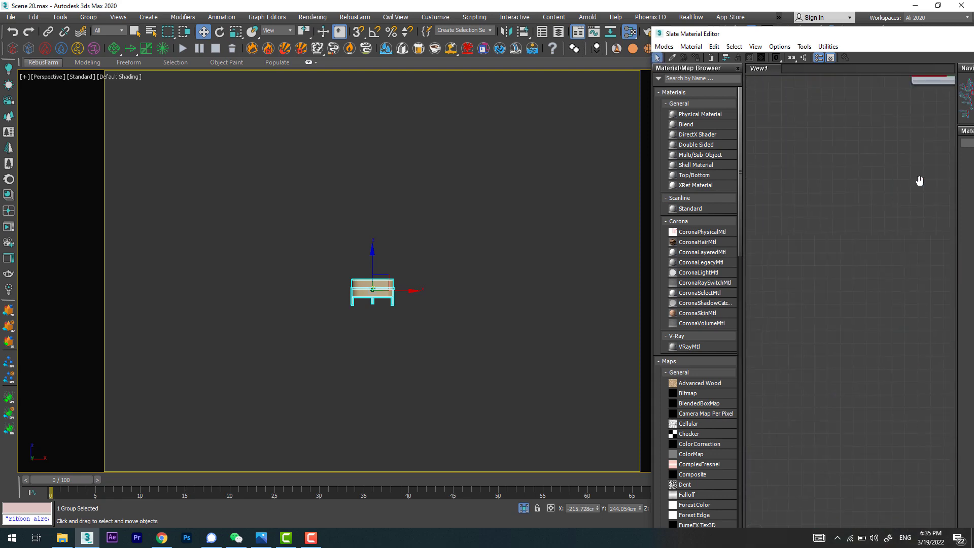
Create a new Corona physical material with a black base colour.
left_click(885, 158)
left_click_drag(836, 42, 570, 29)
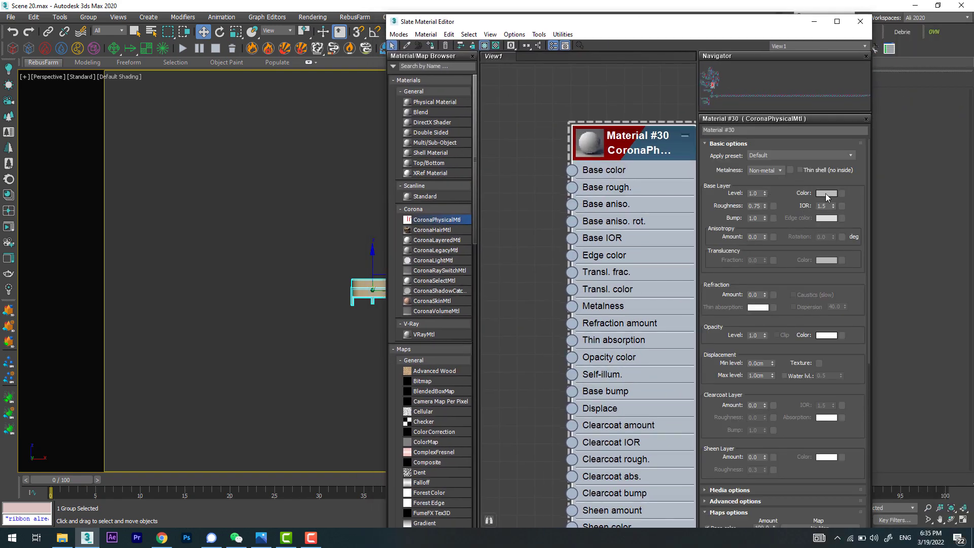
left_click(827, 193)
left_click_drag(204, 65, 203, 144)
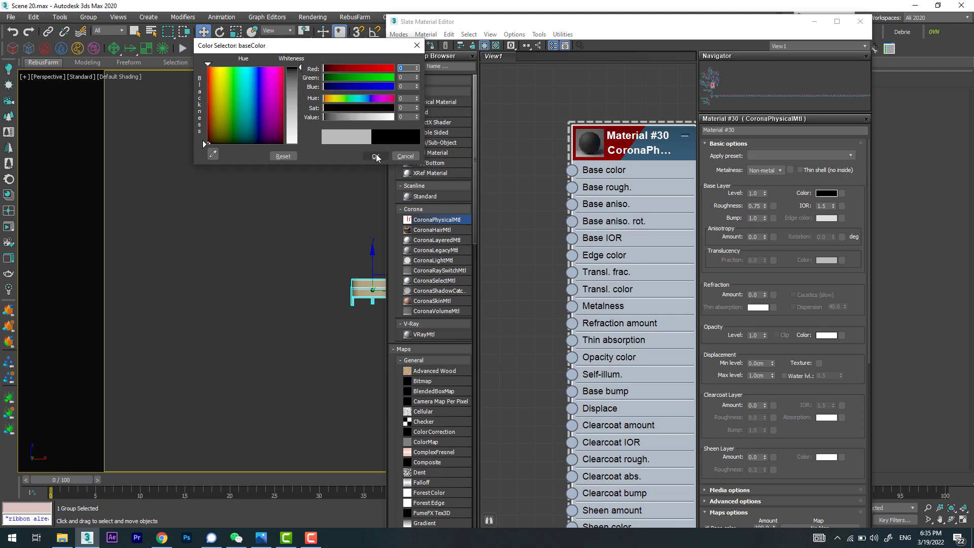
left_click(375, 156)
left_click(758, 207)
type("0.35")
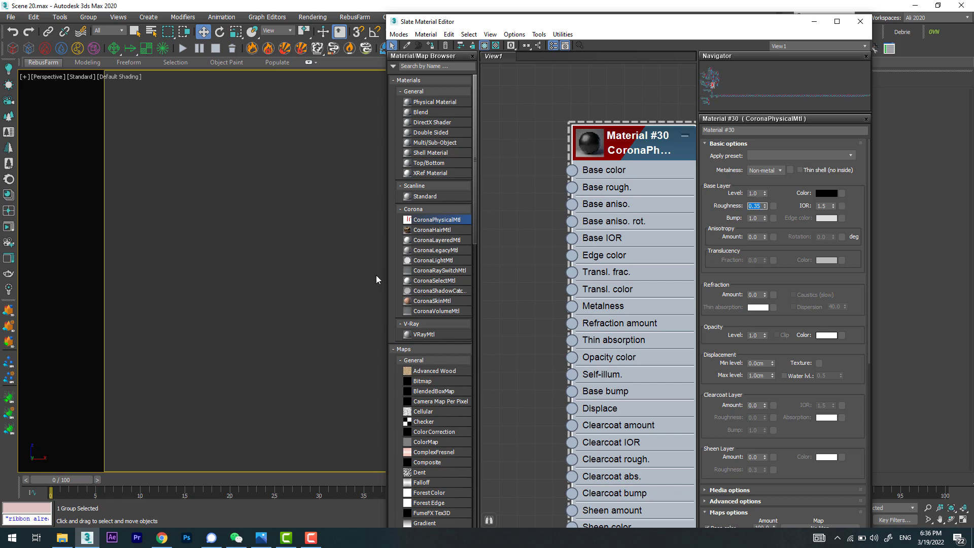
Frame the side table and select its metal rails and a leg.
left_click(374, 277)
key("z")
scroll(284, 255, "up", 5)
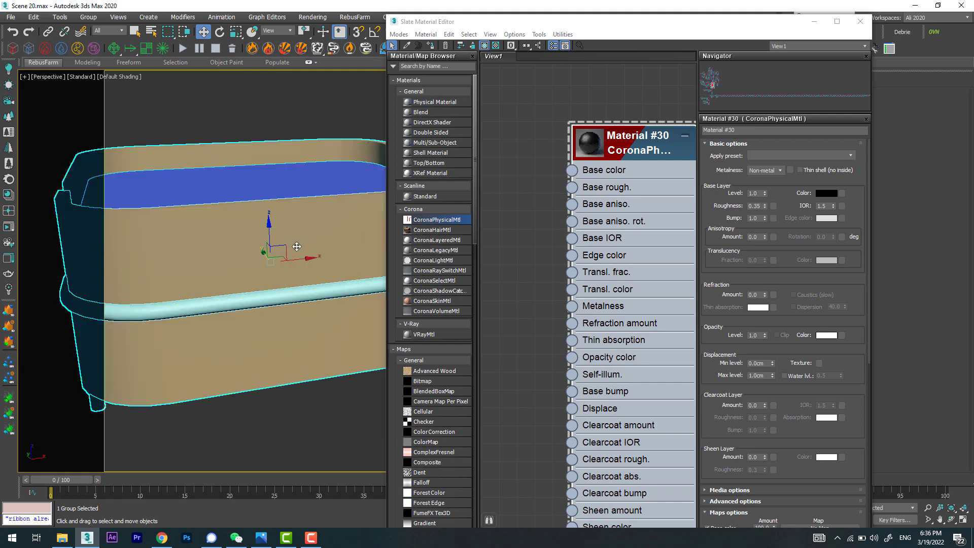
scroll(299, 246, "down", 5)
middle_click_drag(299, 246, 244, 309, "alt")
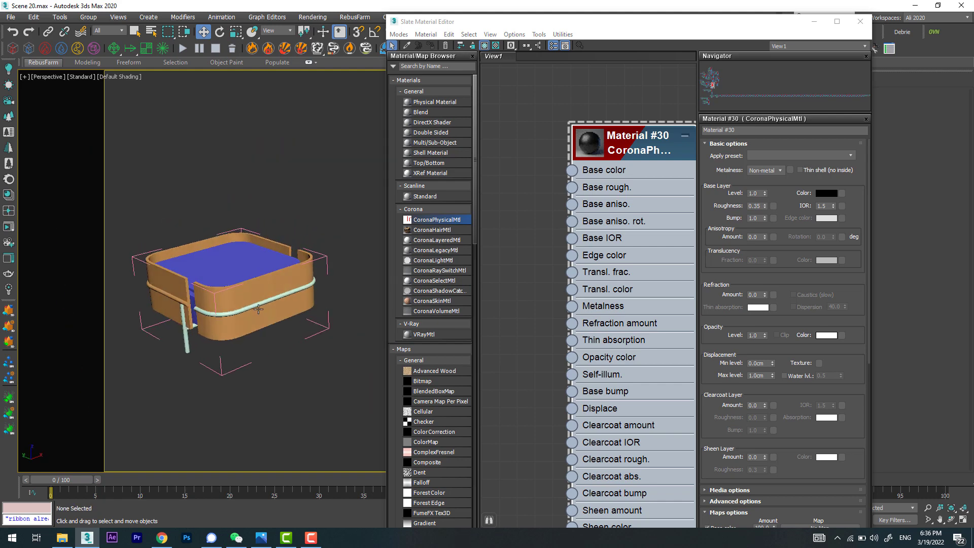
left_click(244, 308)
scroll(244, 308, "up", 5)
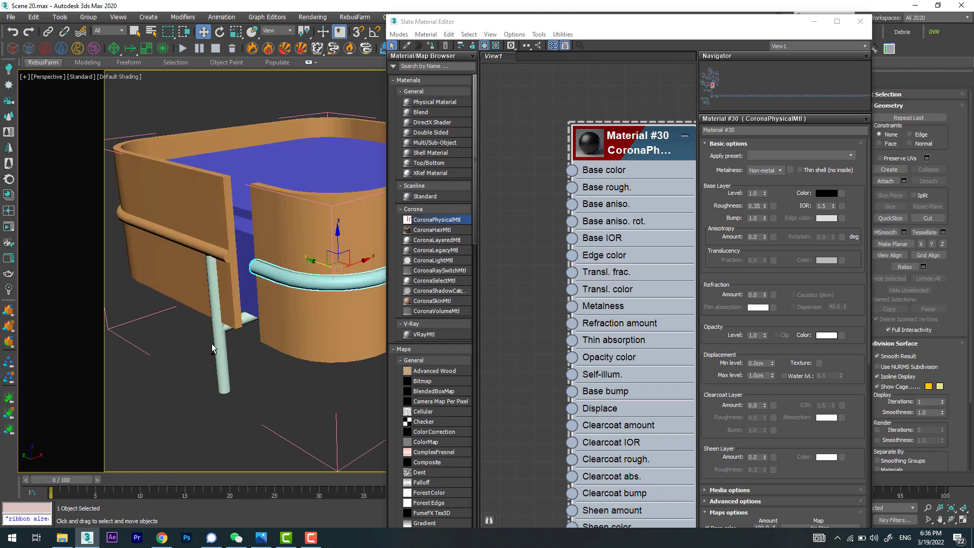
left_click(213, 350, "ctrl")
left_click(243, 321, "ctrl")
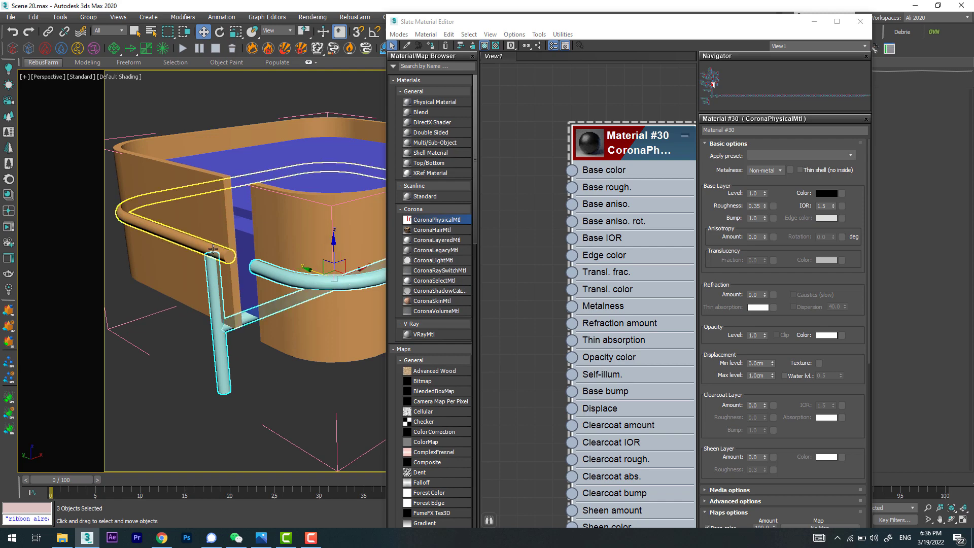
left_click(214, 248, "ctrl")
Add the remaining legs and assign the black material to all rails and legs.
scroll(214, 274, "down", 3)
scroll(214, 274, "down", 2)
mouse_move(214, 274)
middle_mouse_down("alt")
mouse_move(305, 295)
mouse_move(304, 254)
middle_mouse_up("alt")
left_click(313, 299, "ctrl")
left_click(349, 285, "ctrl")
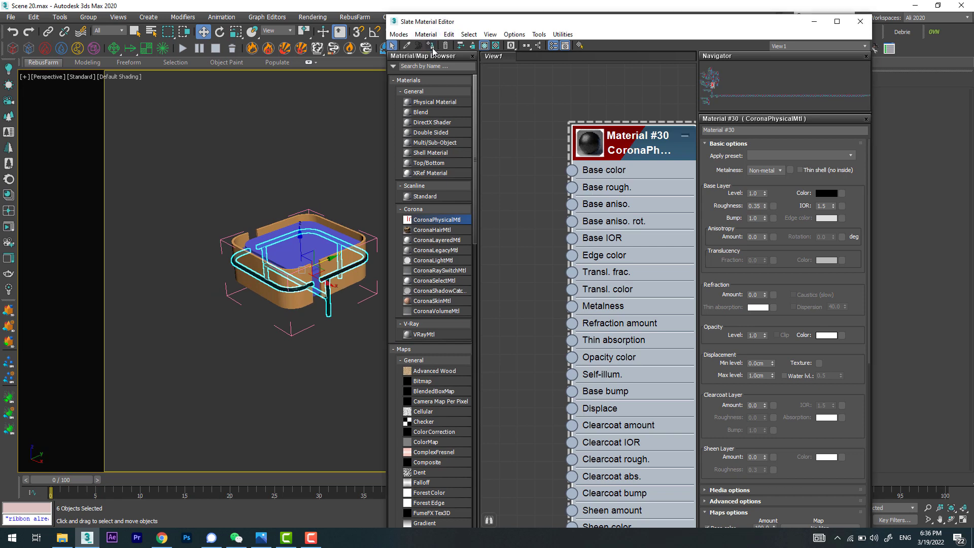
left_click(238, 177)
Select the side table's front wall and second wall panels.
scroll(296, 274, "up", 5)
scroll(295, 273, "down", 5)
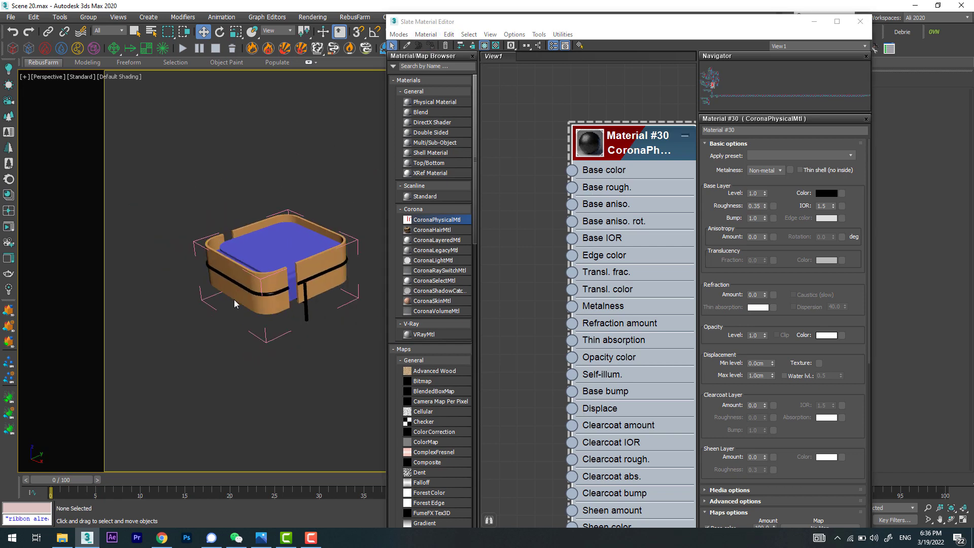
left_click(252, 295)
middle_click_drag(252, 294, 252, 246, "alt")
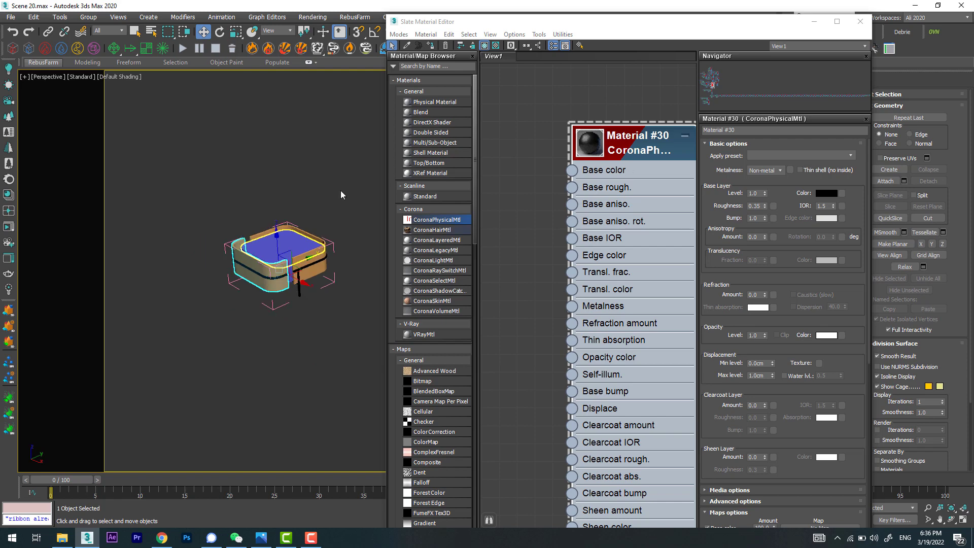
scroll(252, 246, "up", 5)
left_click(252, 246, "ctrl")
scroll(252, 246, "down", 5)
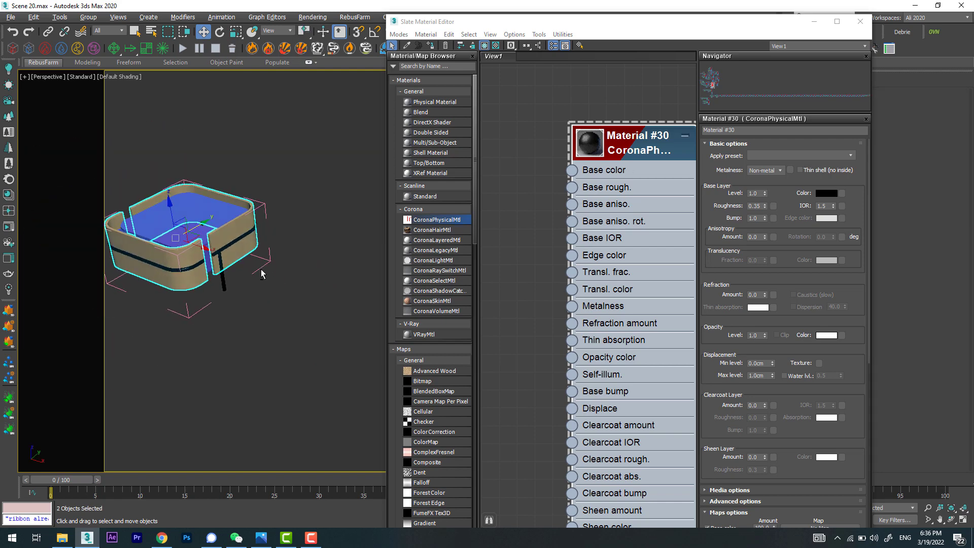
mouse_move(219, 257)
middle_mouse_down("alt")
mouse_move(217, 315)
mouse_move(218, 299)
middle_mouse_up("alt")
Assign a new Corona physical material to the selected top with base colour value 111.
scroll(487, 248, "down", 3)
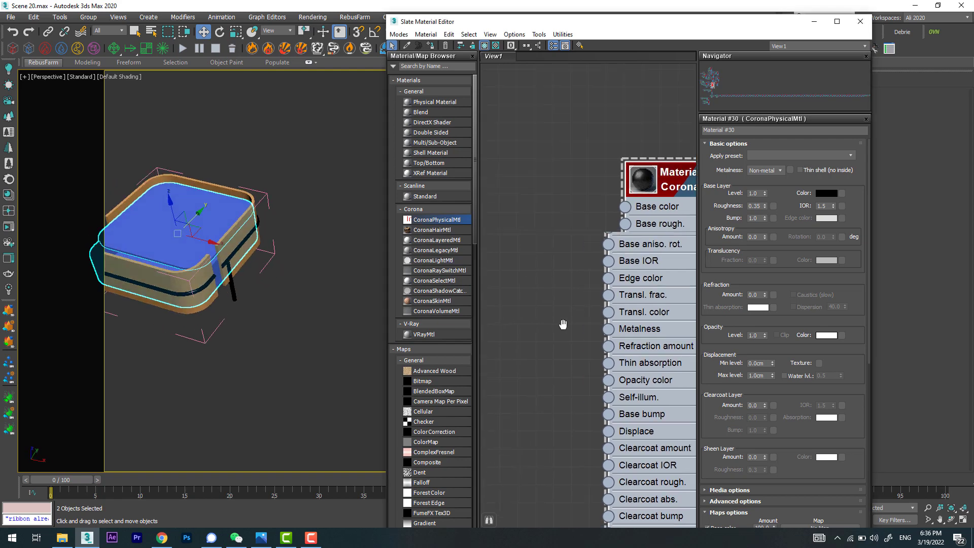
left_click_drag(434, 222, 613, 113)
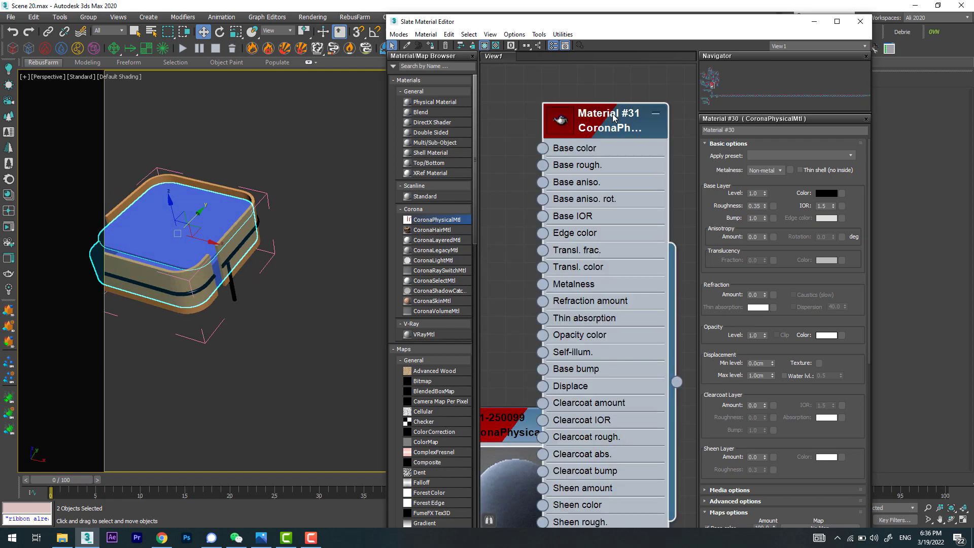
left_click(431, 45)
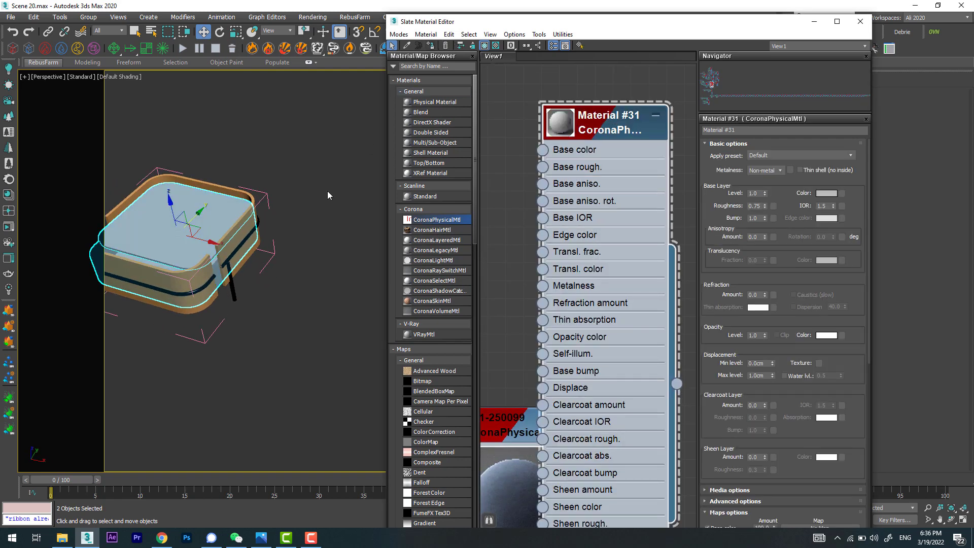
left_click(829, 194)
left_click_drag(357, 115, 353, 117)
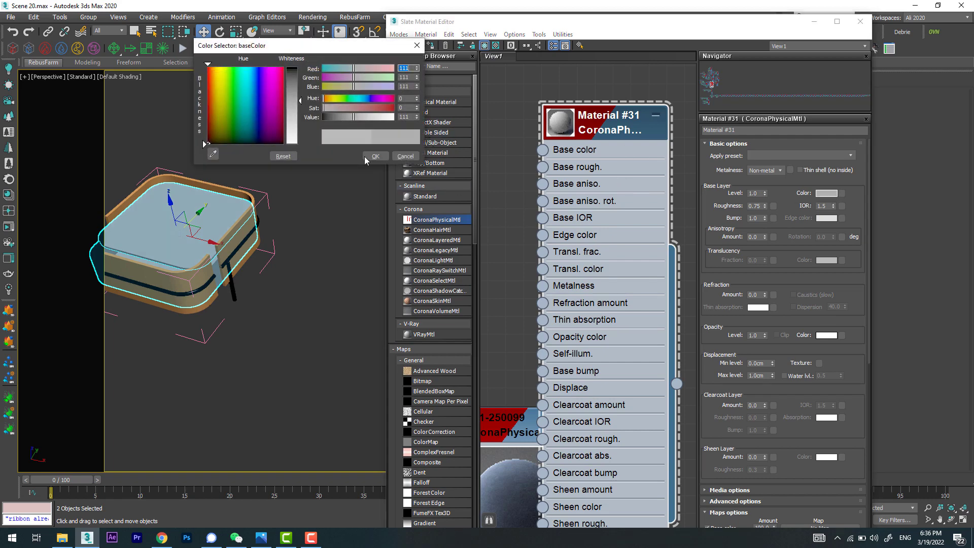
left_click(374, 157)
Inspect the grey top from another side, clear node-view space, and reselect the table walls.
left_click(336, 223)
scroll(296, 153, "down", 2)
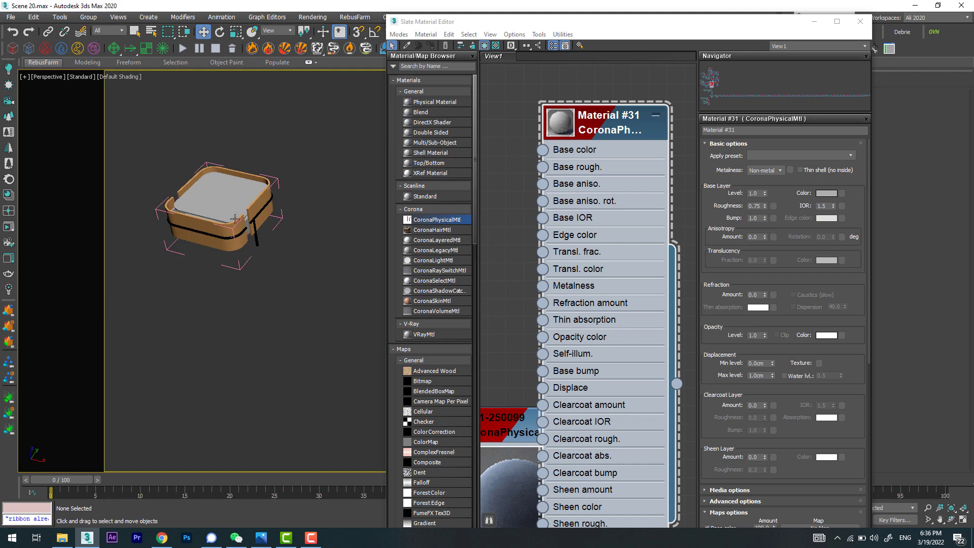
mouse_move(223, 159)
middle_mouse_down()
mouse_move(284, 224)
mouse_move(299, 226)
middle_mouse_up()
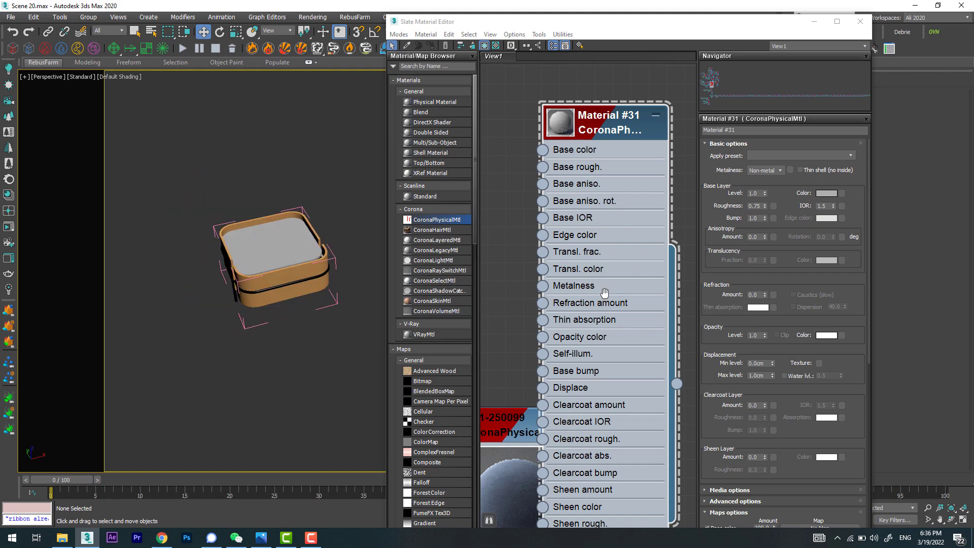
middle_click_drag(604, 293, 607, 377)
middle_click_drag(569, 241, 515, 305)
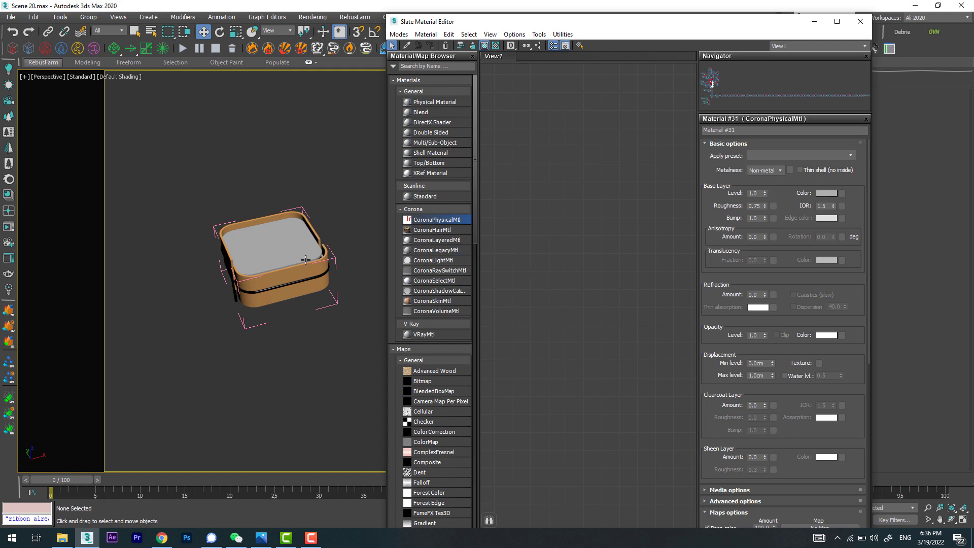
scroll(305, 260, "up", 4)
left_click(250, 164)
scroll(250, 165, "down", 3)
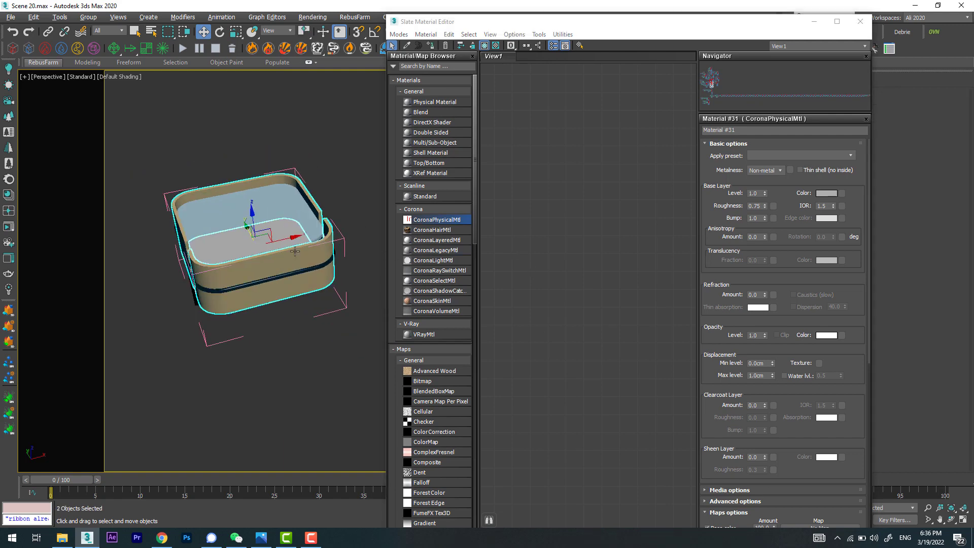
middle_click_drag(250, 168, 304, 175, "alt")
left_click(443, 222)
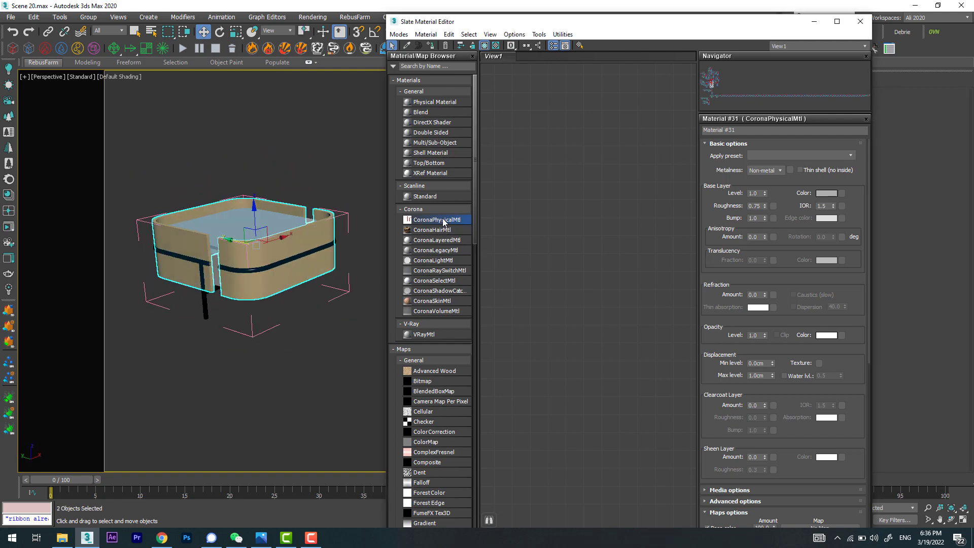
Add a new CoronaPhysicalMtl and wire a CoronaColor map into its Base color.
left_click(613, 116)
scroll(546, 183, "up", 1)
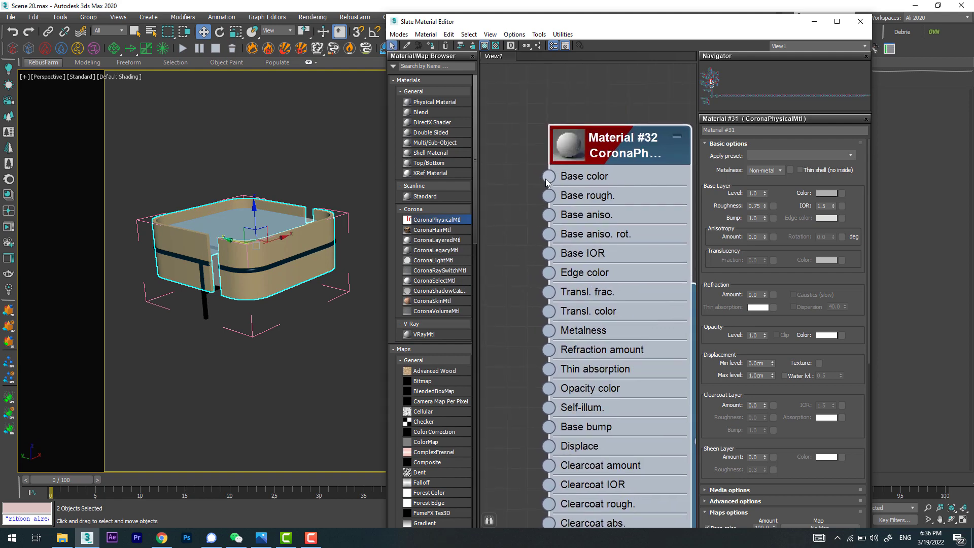
left_click_drag(547, 182, 509, 228)
left_click(626, 275)
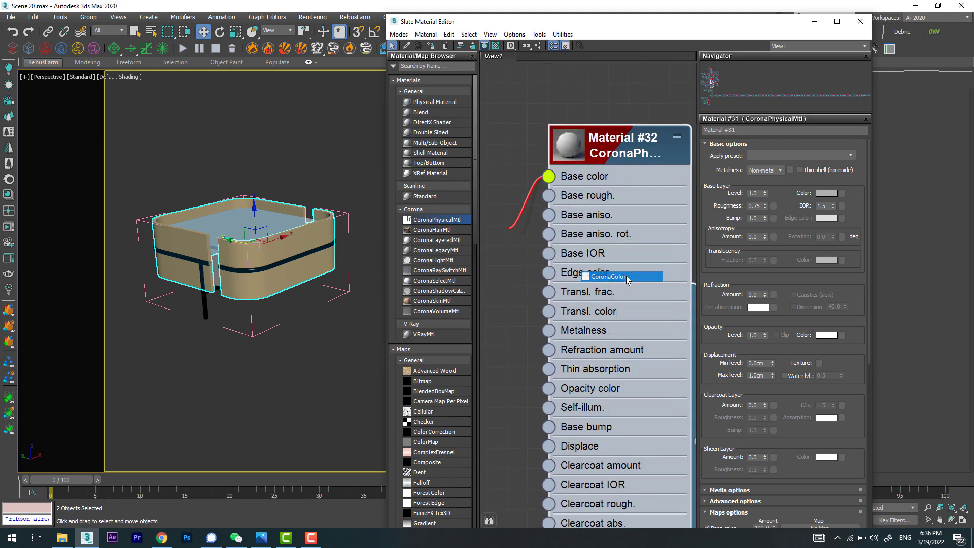
double_click(536, 222)
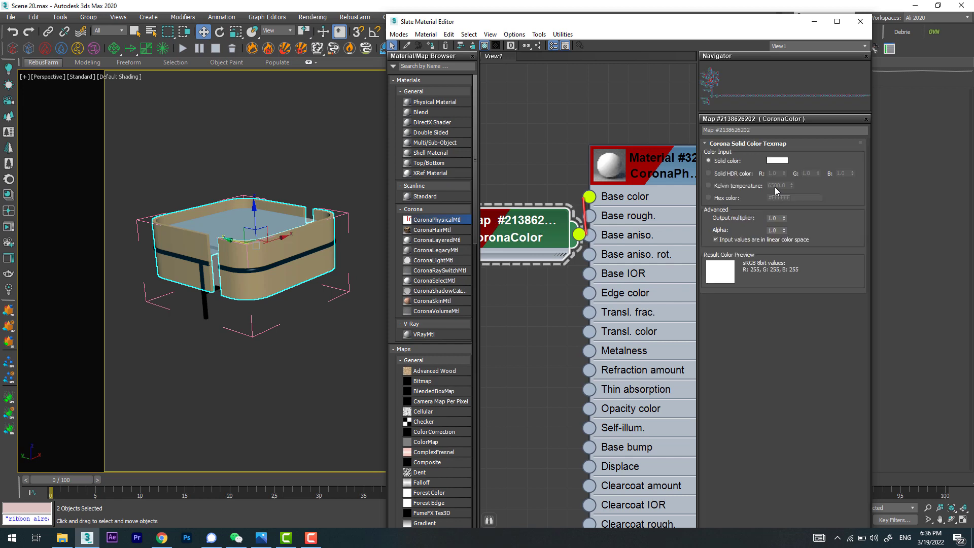
Set the CoronaColor map to a dark red of RGB 113/42/42.
left_click(778, 162)
mouse_move(375, 108)
left_mouse_down()
mouse_move(368, 117)
mouse_move(359, 108)
left_mouse_up()
left_click(260, 537)
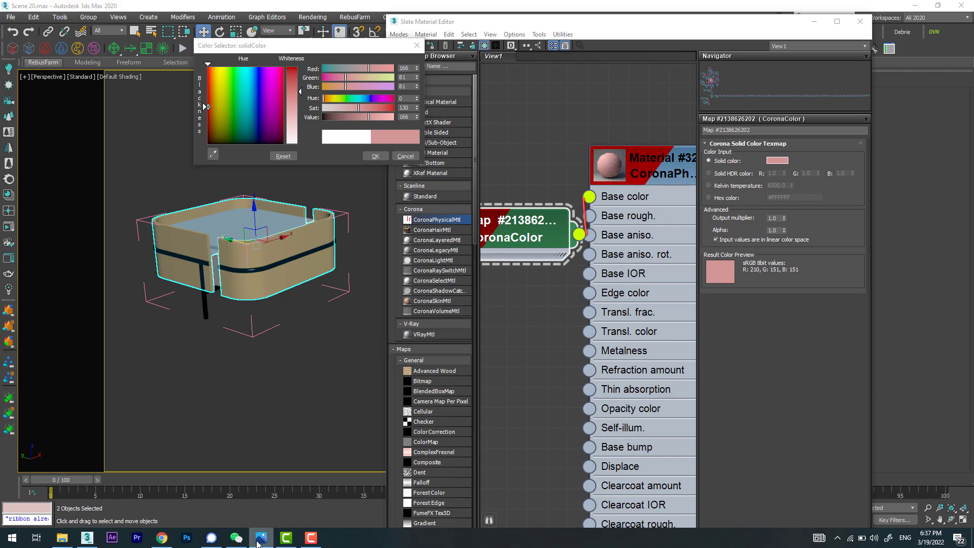
left_click(261, 537)
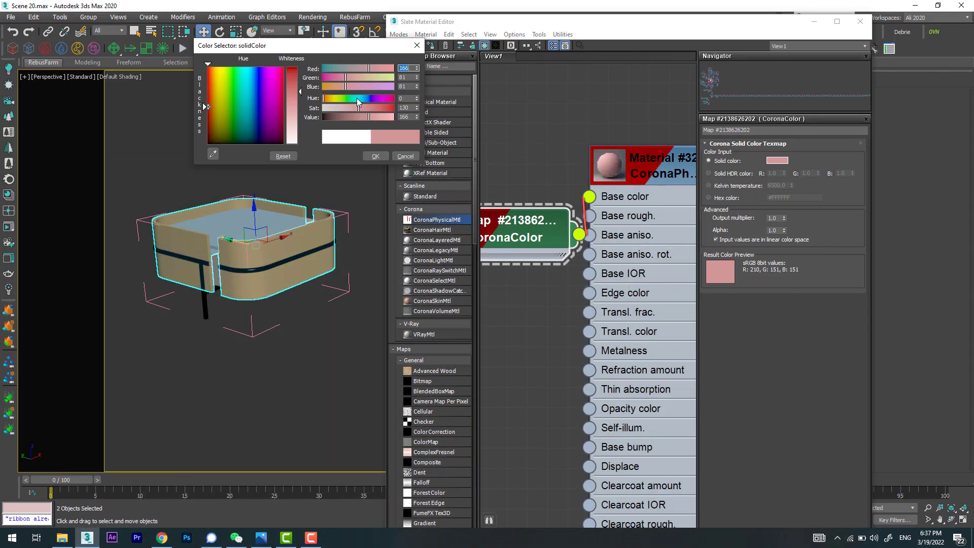
left_click_drag(373, 111, 371, 109)
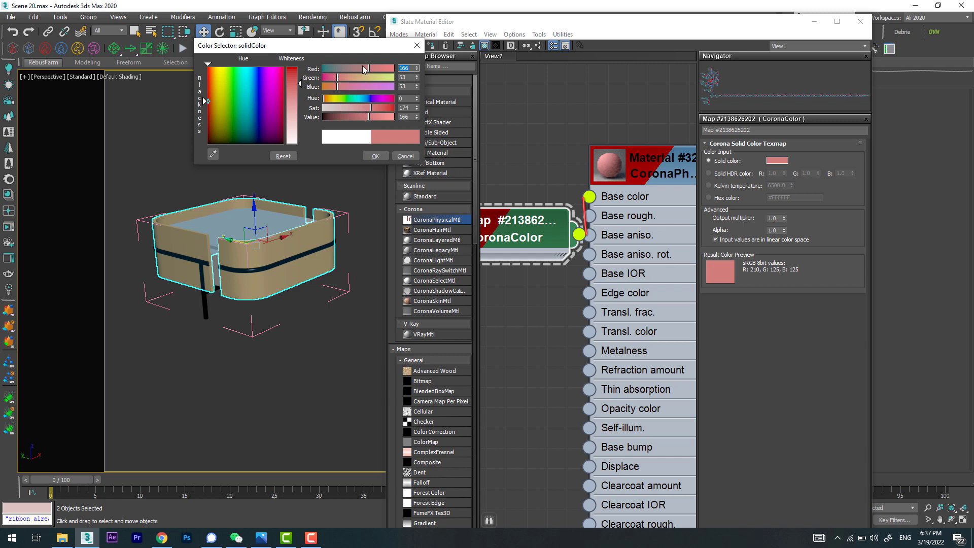
left_click_drag(363, 69, 362, 70)
left_click_drag(368, 117, 354, 117)
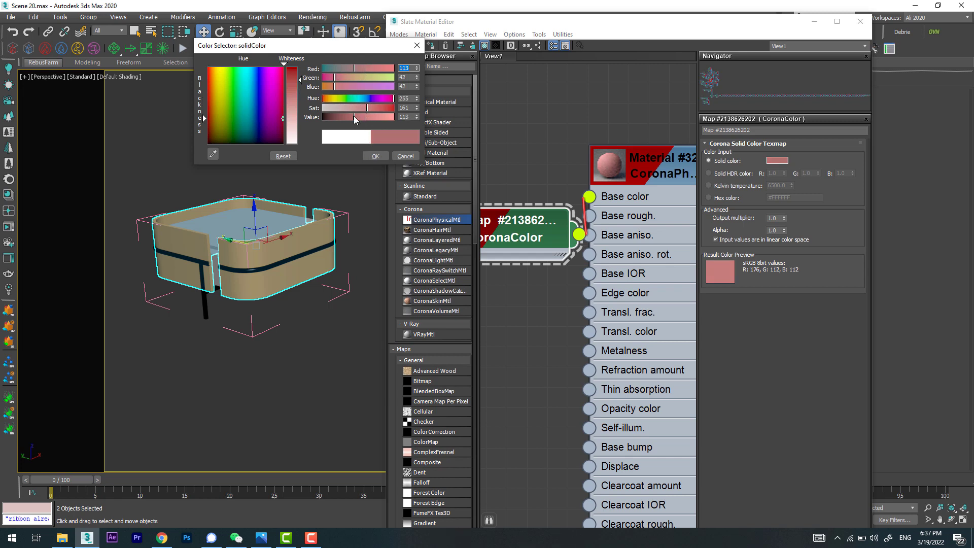
left_click(375, 155)
double_click(667, 158)
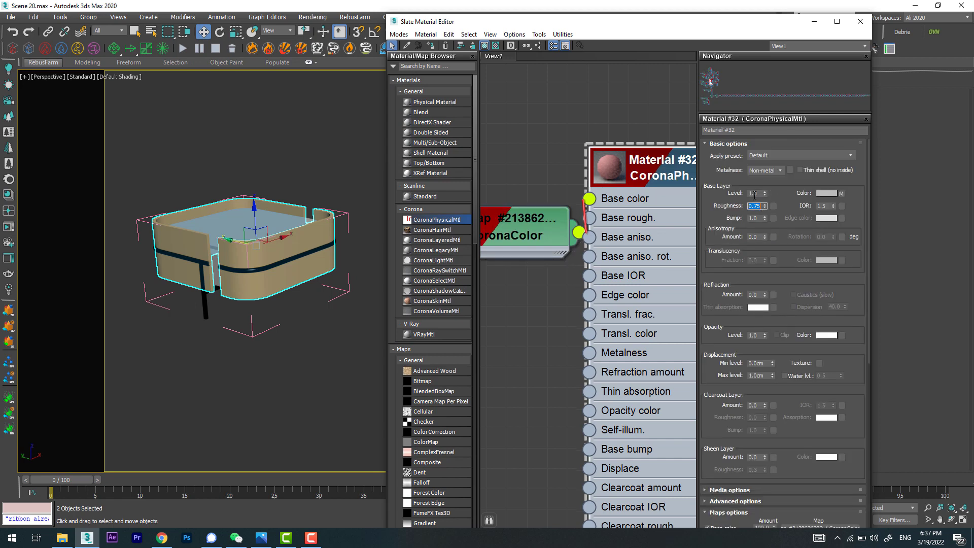
mouse_move(753, 193)
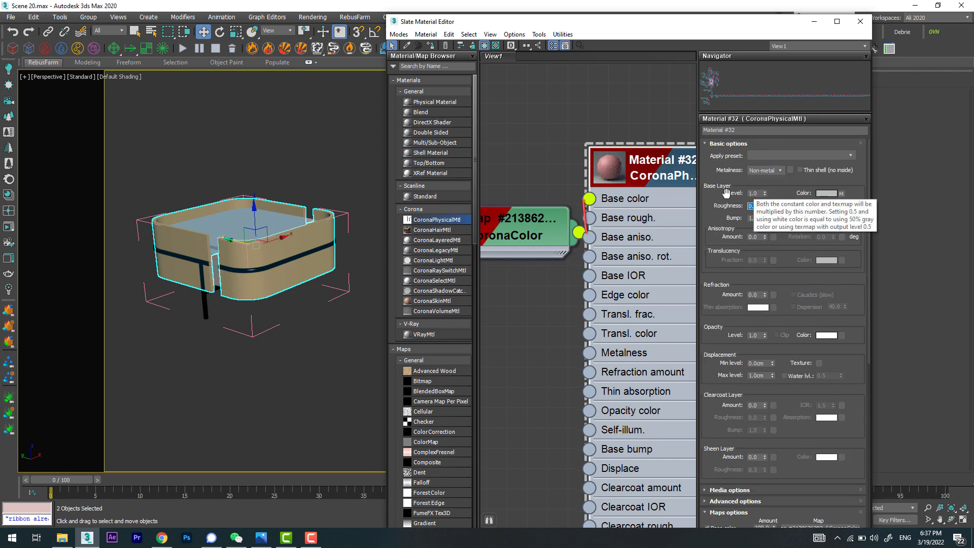
Assign Material #32, with 0.45 roughness, to the nightstand's curved outer walls.
left_click(485, 46)
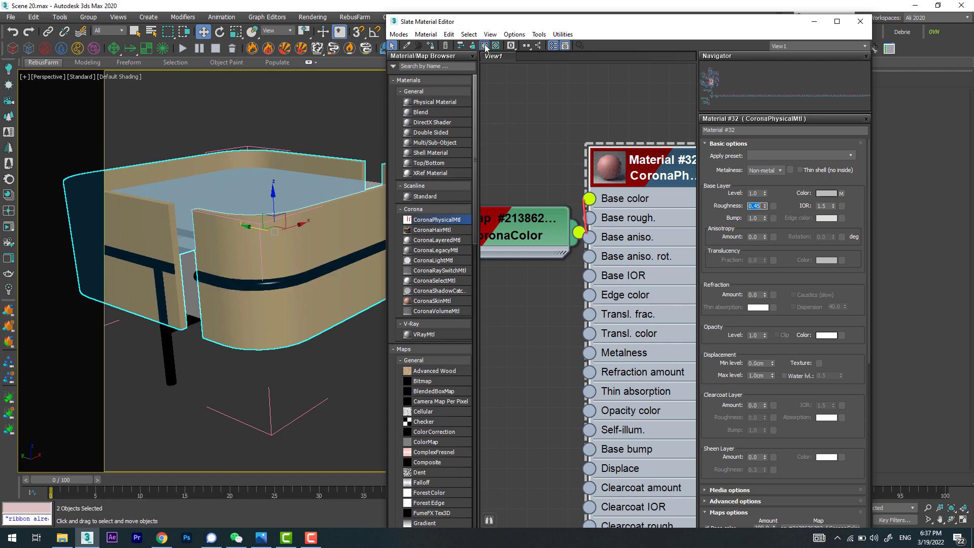
left_click(433, 47)
scroll(263, 225, "down", 5)
scroll(263, 225, "up", 10)
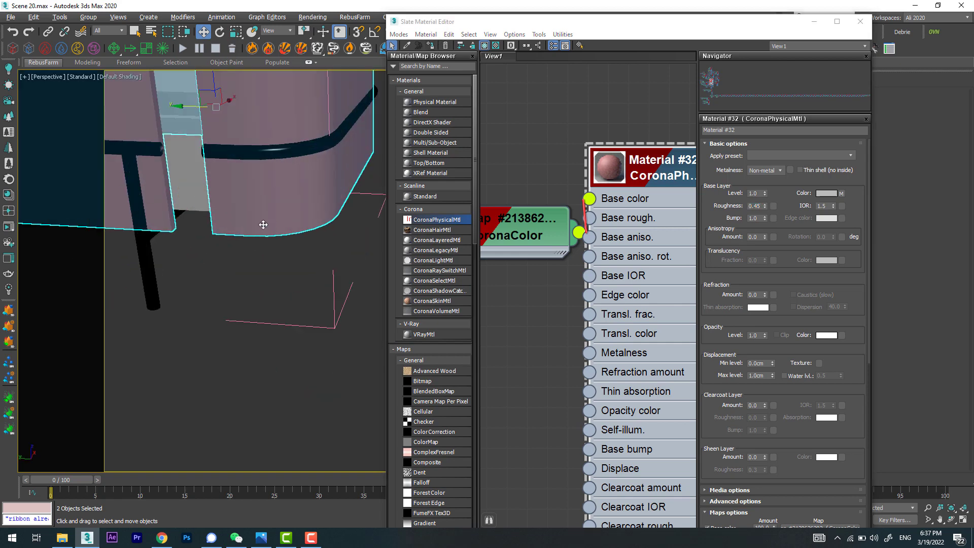
scroll(263, 224, "down", 3)
scroll(263, 225, "up", 2)
scroll(215, 290, "down", 8)
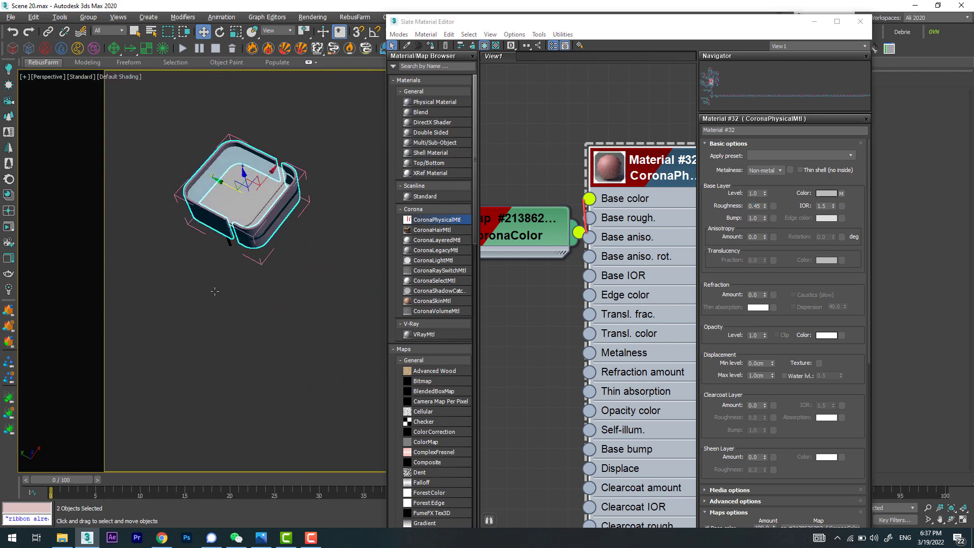
Deselect everything, recentre the view on the nightstand and select the table outline.
left_click(214, 290)
scroll(215, 290, "up", 5)
scroll(284, 313, "up", 3)
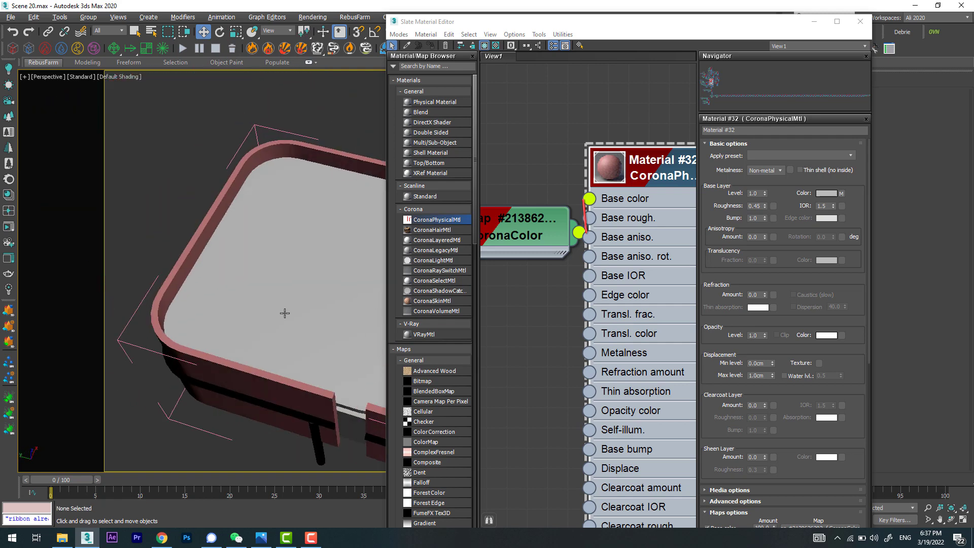
scroll(284, 313, "down", 5)
middle_click_drag(246, 267, 259, 262)
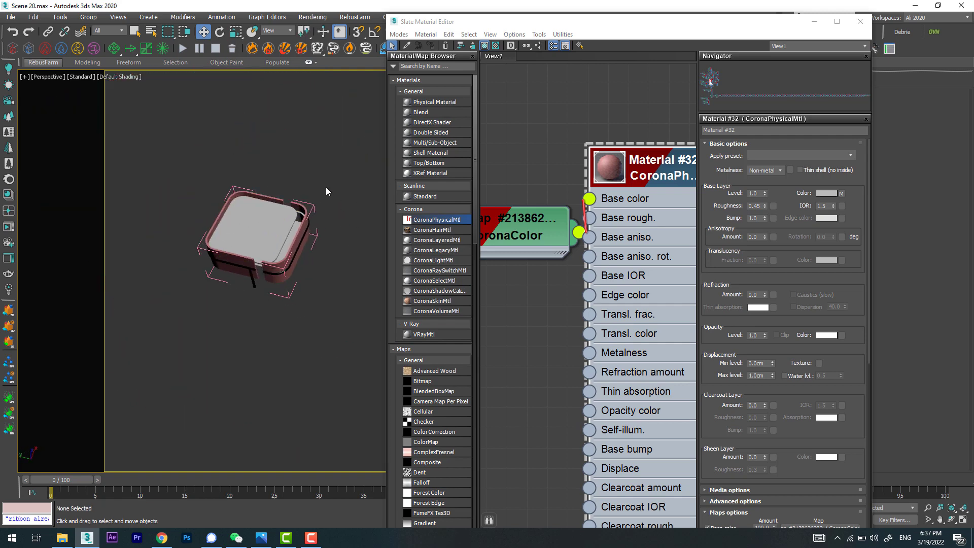
left_click(295, 257)
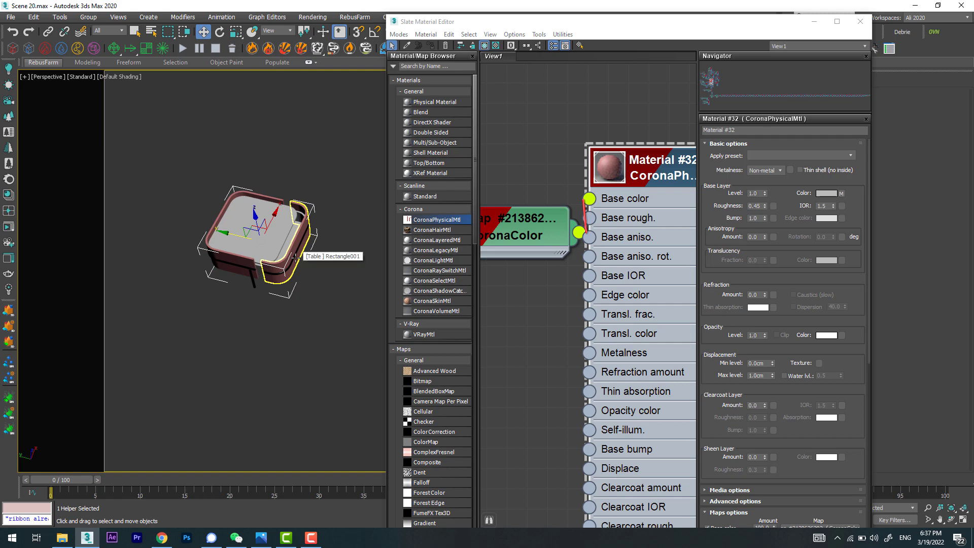
Select the nightstand group and view the room through CoronaCamera001 with interactive rendering started.
left_click(296, 257)
left_click(813, 21)
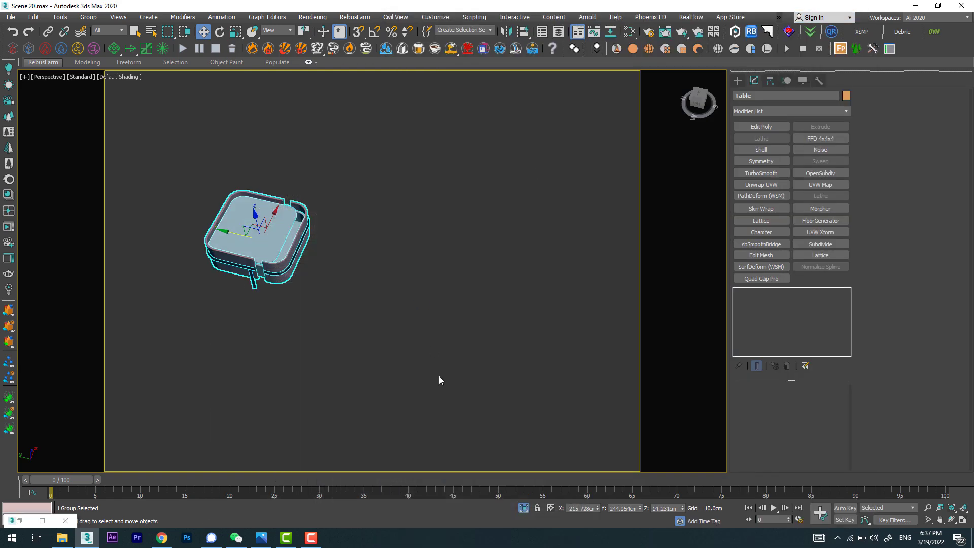
key("c")
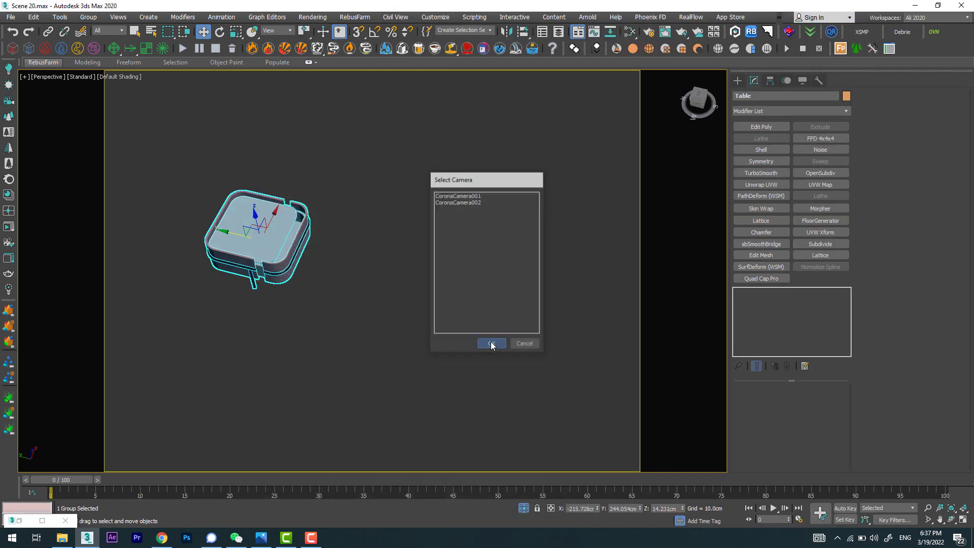
left_click(491, 343)
key("c")
double_click(461, 196)
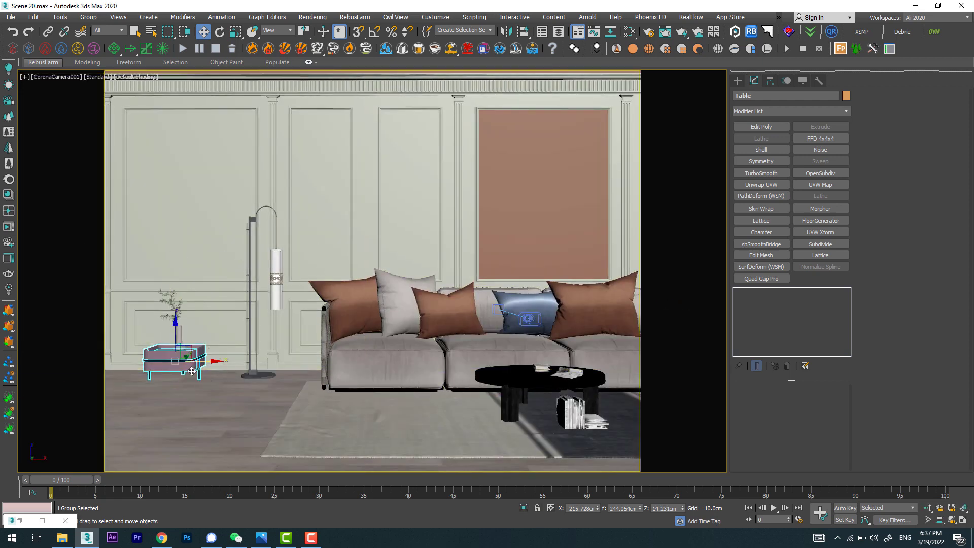
left_click(8, 231)
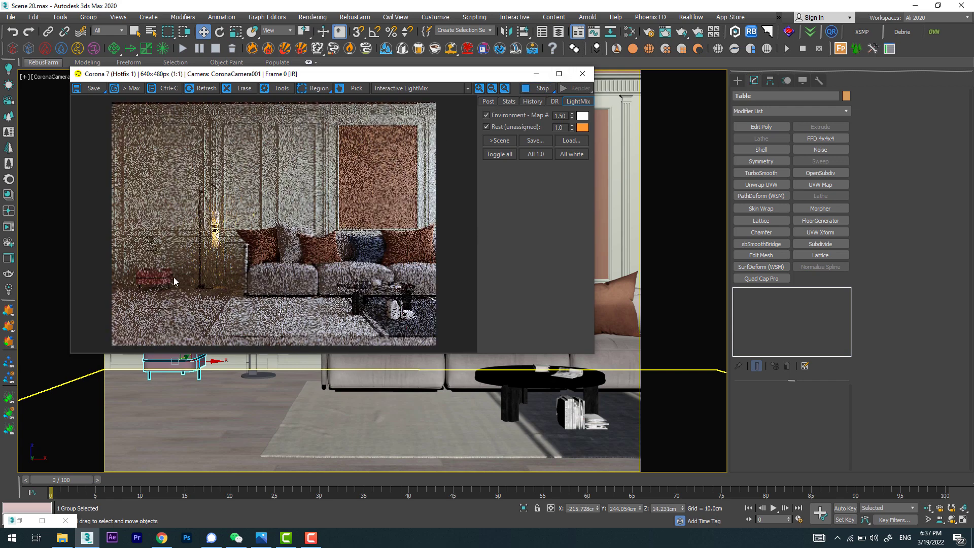
Zoom the Corona frame buffer to inspect the red nightstand and compare it with the reference photo.
scroll(167, 278, "up", 2)
scroll(274, 256, "down", 2)
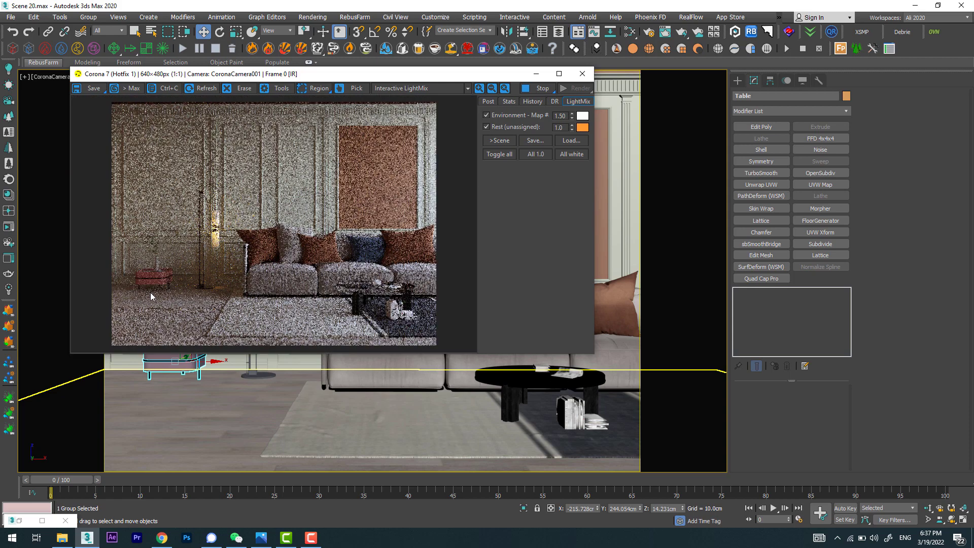
scroll(147, 292, "up", 1)
scroll(148, 292, "down", 1)
scroll(154, 275, "up", 1)
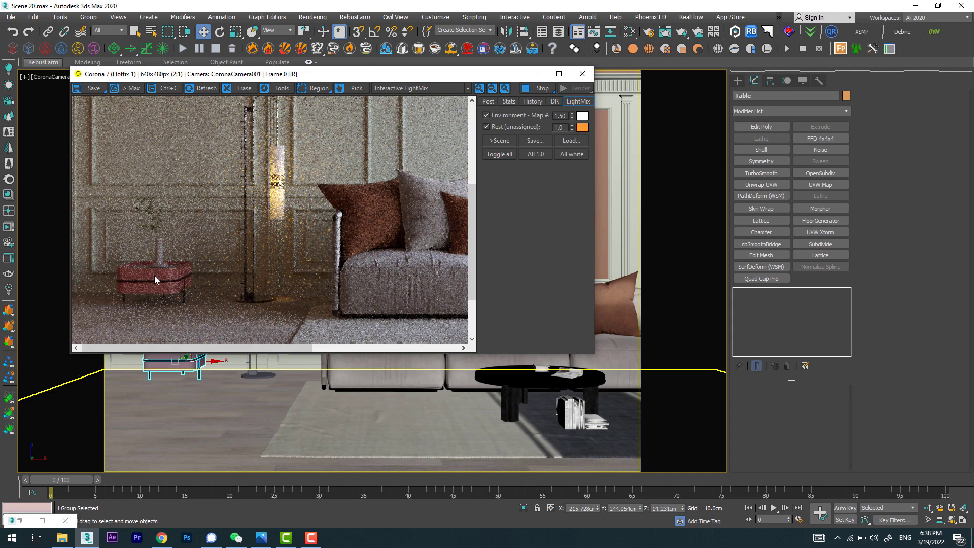
scroll(154, 276, "up", 1)
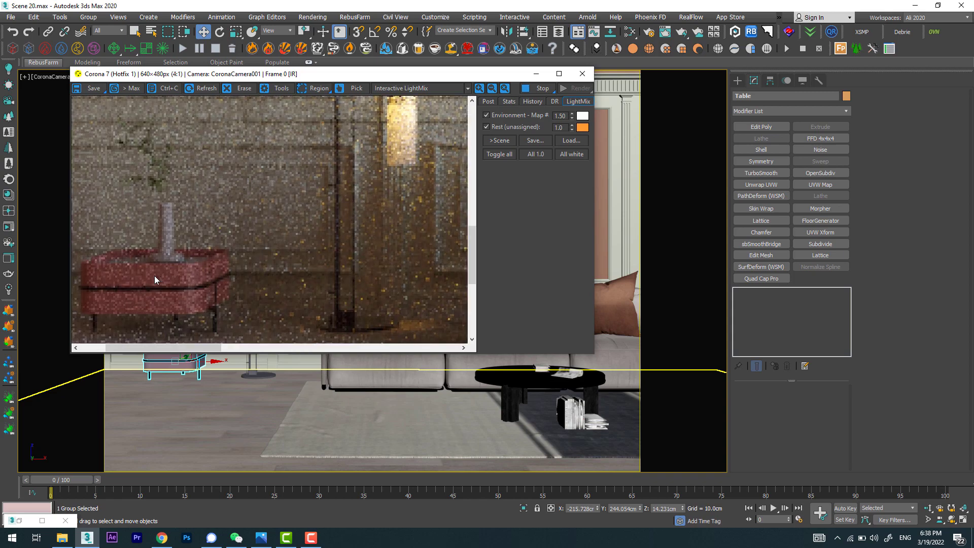
scroll(155, 276, "down", 1)
scroll(155, 276, "down", 1)
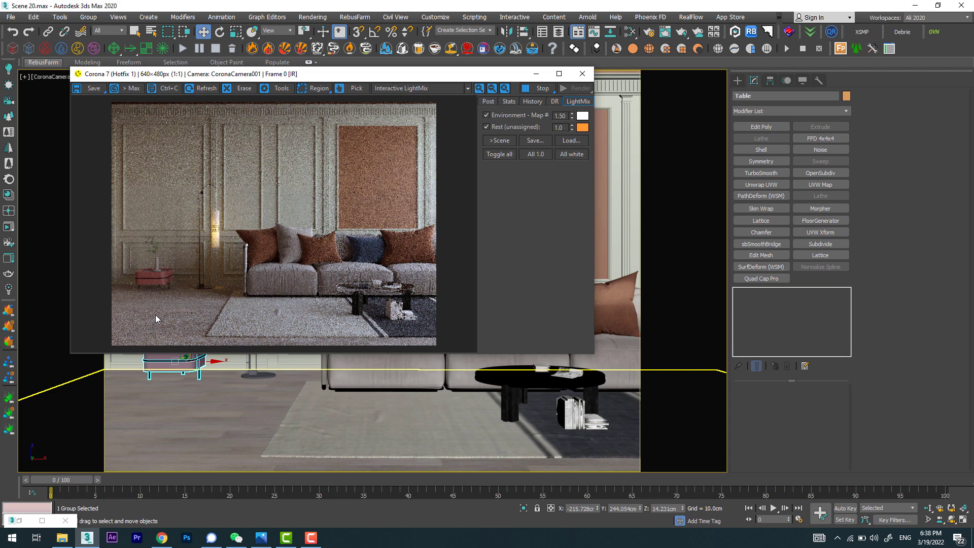
left_click(261, 538)
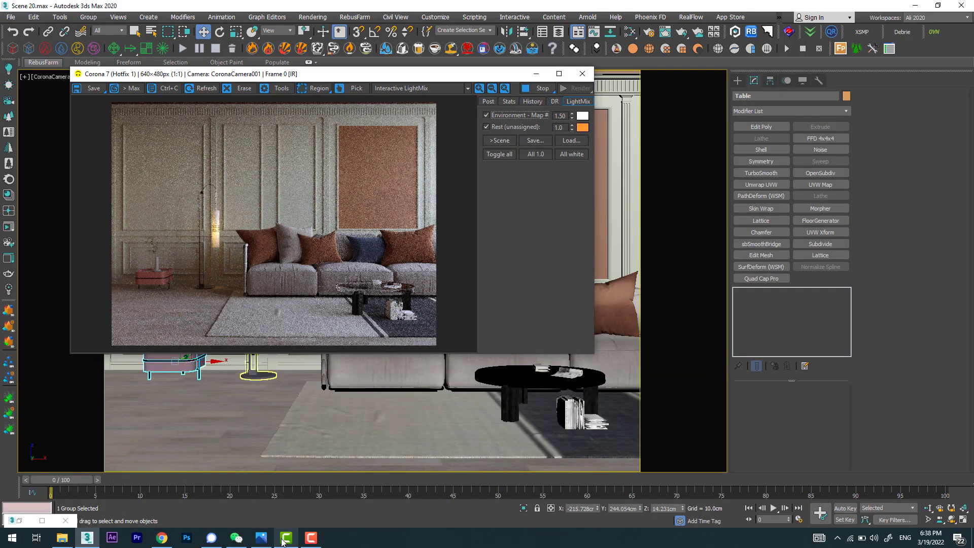
left_click(261, 537)
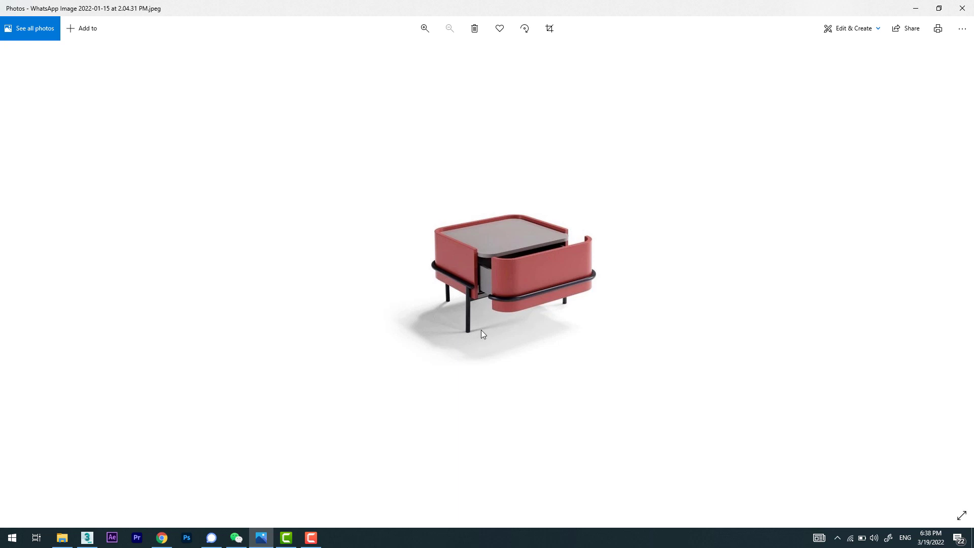
left_click(915, 8)
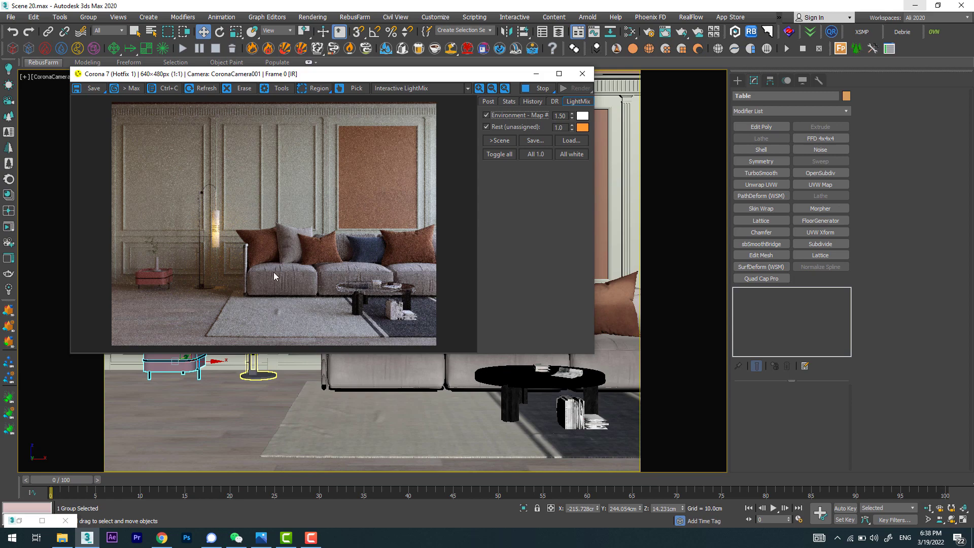
Stop the Corona interactive render and minimize the frame buffer window.
scroll(229, 239, "up", 2)
scroll(233, 246, "down", 2)
left_click(538, 87)
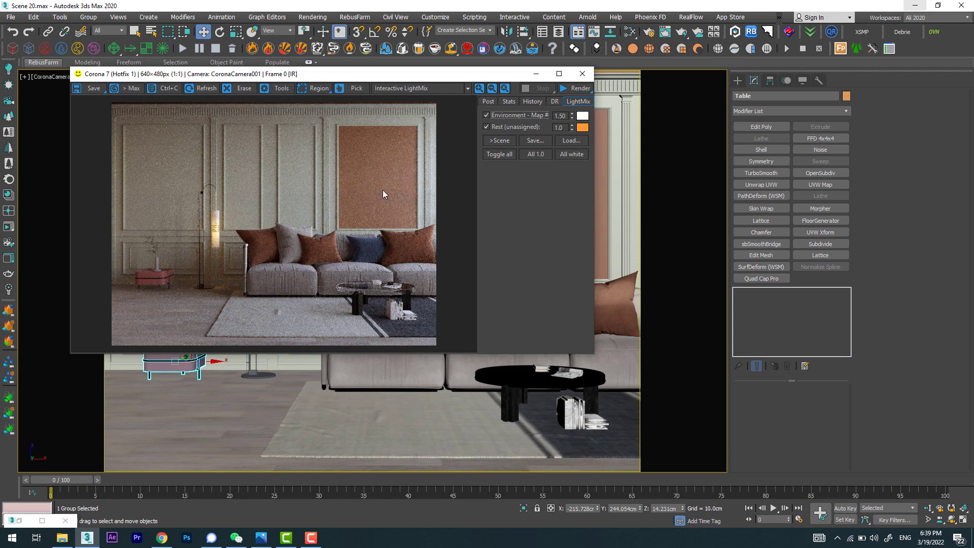
left_click(536, 76)
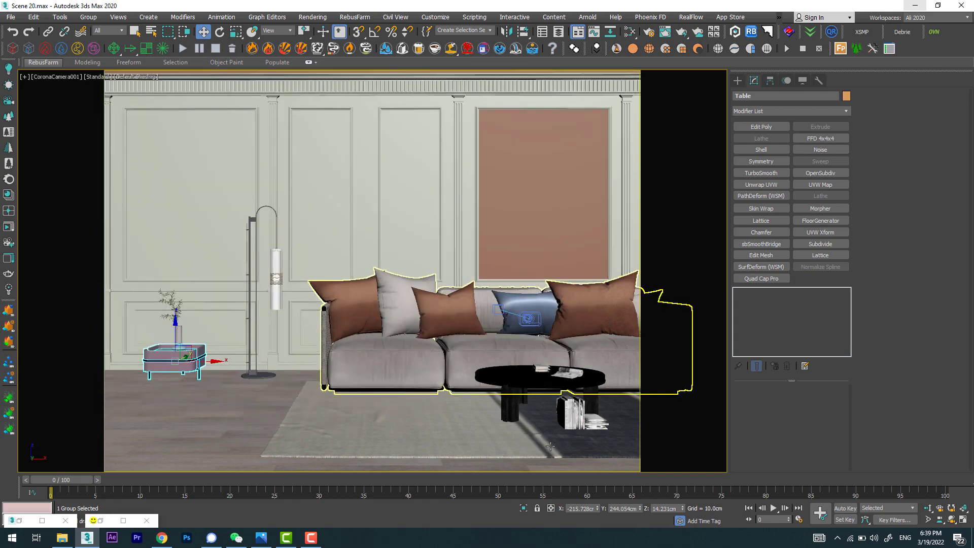
Isolate the nightstand in Front view and lower the middle leg's bottom vertex.
key("alt+q")
key("f")
scroll(402, 325, "down", 5)
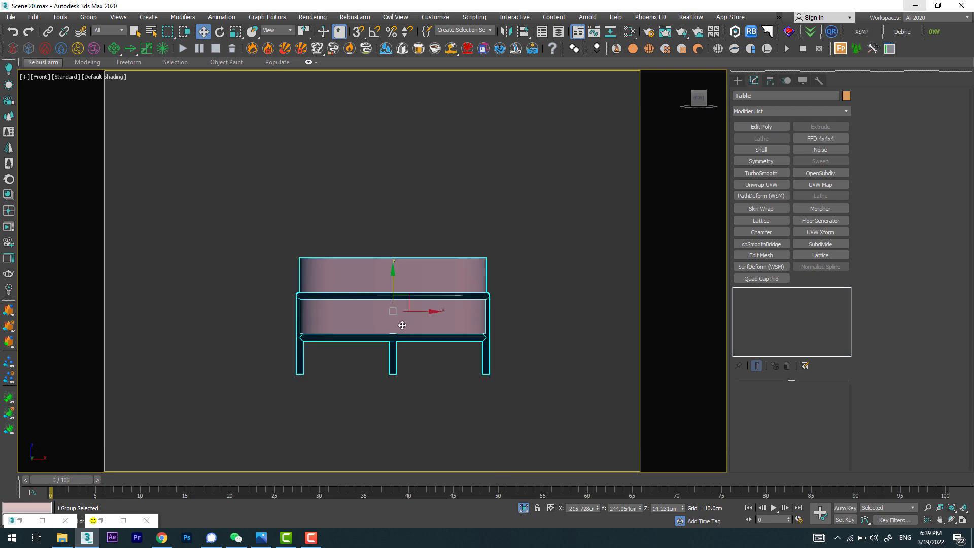
scroll(402, 325, "down", 2)
left_click(461, 337)
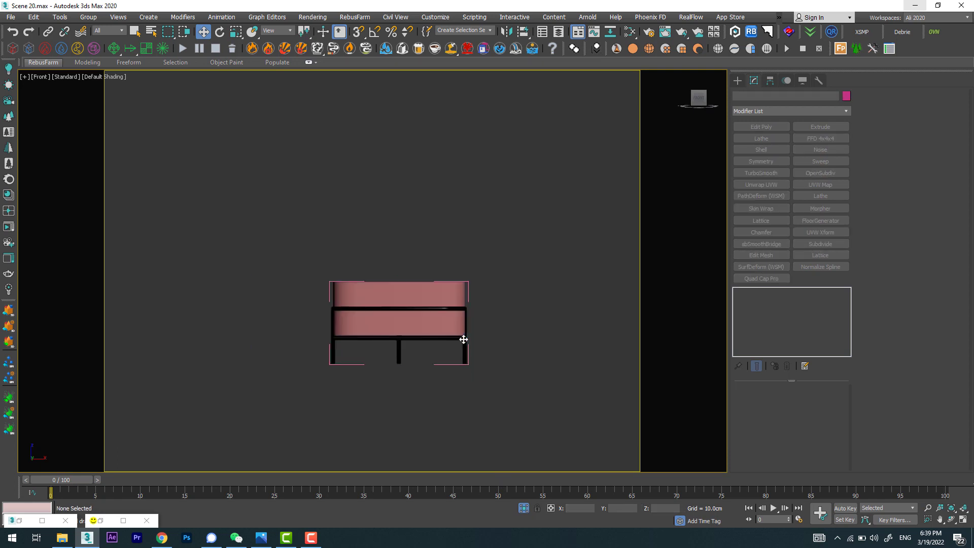
left_click(399, 350)
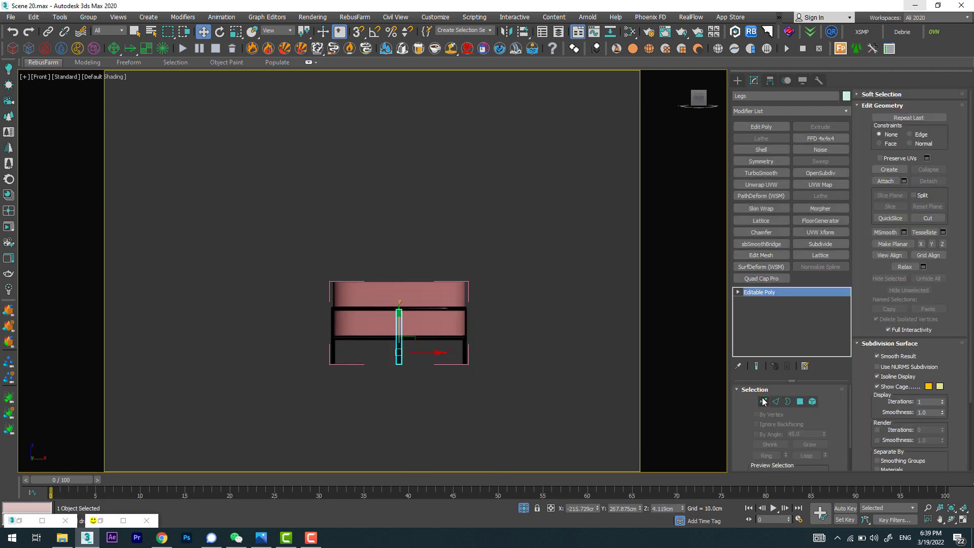
left_click(763, 402)
scroll(413, 370, "up", 3)
left_click_drag(387, 360, 389, 415)
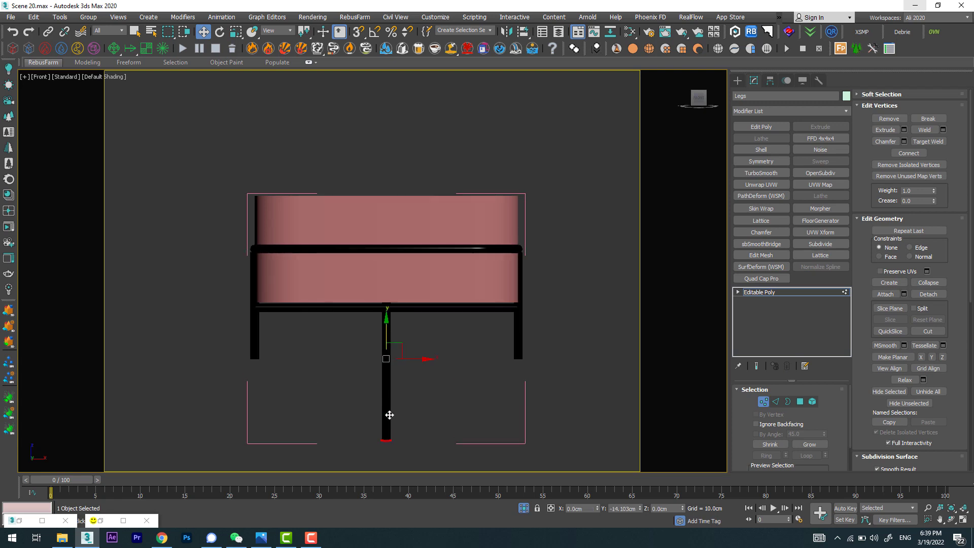
middle_click_drag(389, 415, 385, 284)
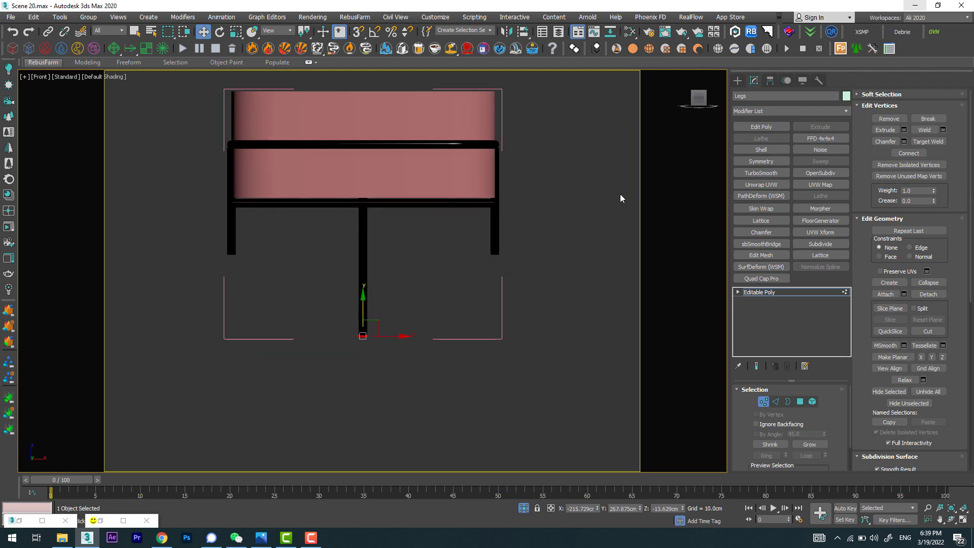
Snap the bottom vertex of the right leg, Legs002, level with the middle leg.
left_click(737, 80)
left_click(494, 223)
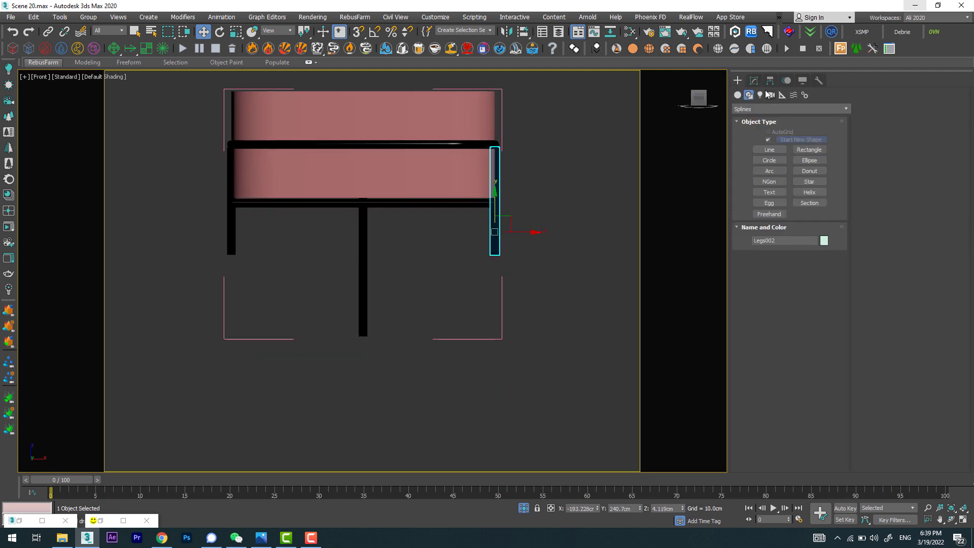
left_click(754, 80)
left_click(763, 402)
left_click(495, 253)
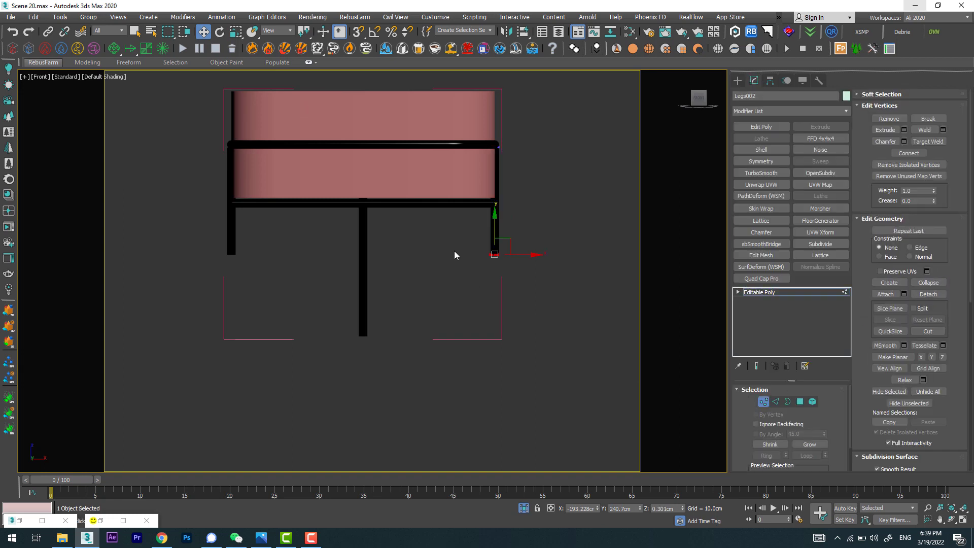
key("s")
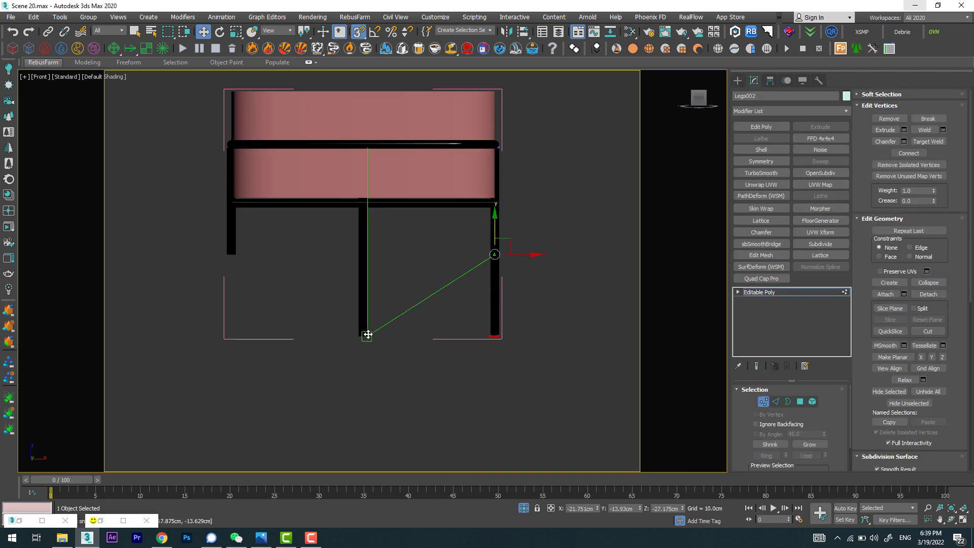
left_click_drag(497, 229, 367, 333)
Bring the left leg Legs001's bottom vertex down to match, then orbit to check the legs.
left_click(738, 80)
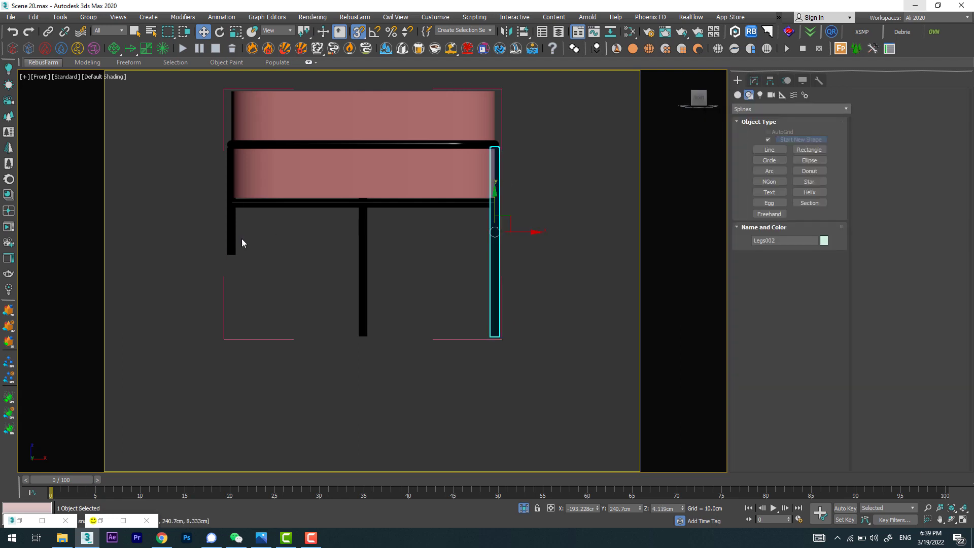
left_click(232, 248)
left_click(754, 80)
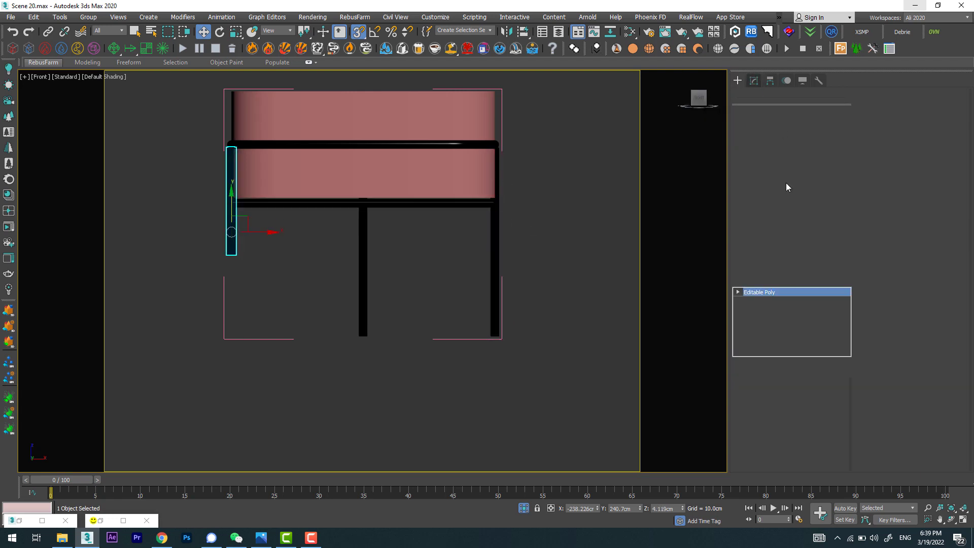
left_click(762, 401)
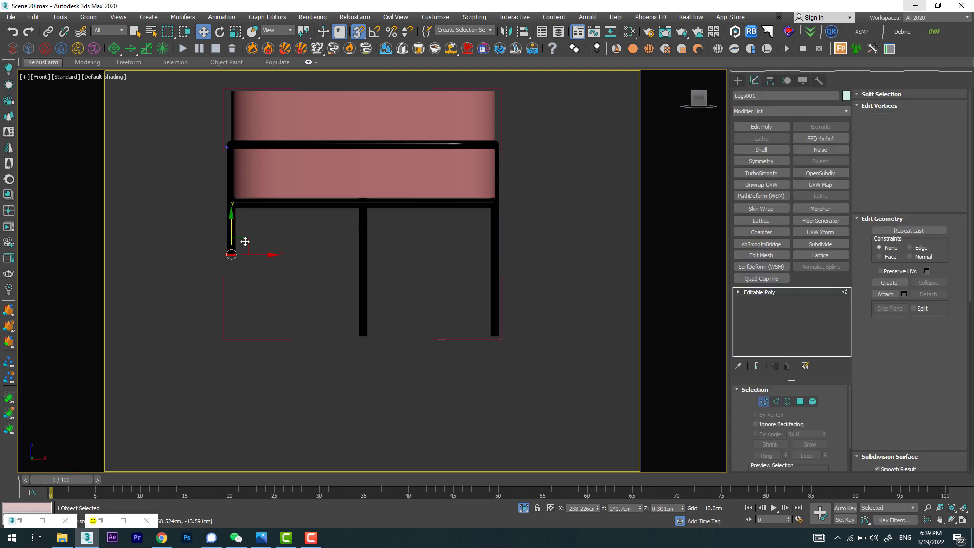
mouse_move(256, 264)
left_mouse_down()
mouse_move(219, 227)
mouse_move(363, 335)
left_mouse_up()
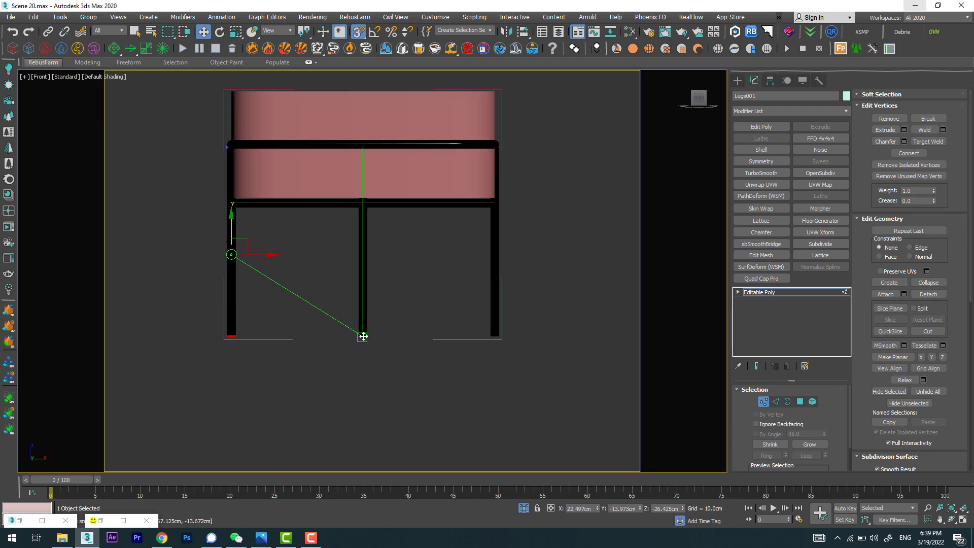
scroll(378, 317, "down", 3)
scroll(363, 209, "up", 3)
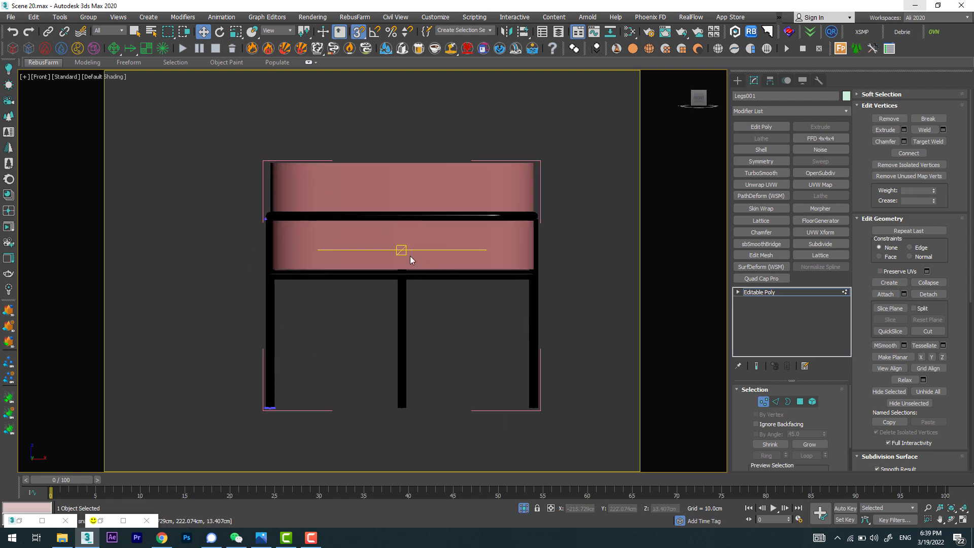
mouse_move(410, 256)
middle_mouse_down("alt")
mouse_move(439, 278)
mouse_move(473, 265)
mouse_move(450, 268)
middle_mouse_up("alt")
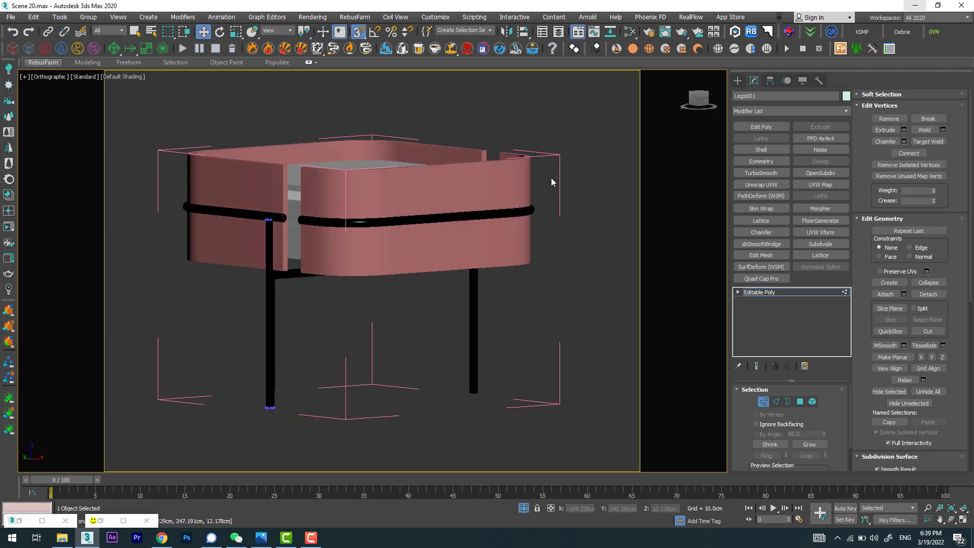
Lower Rectangle001's bottom vertices in Front view so the panel reaches further down.
key("f")
scroll(402, 227, "up", 5)
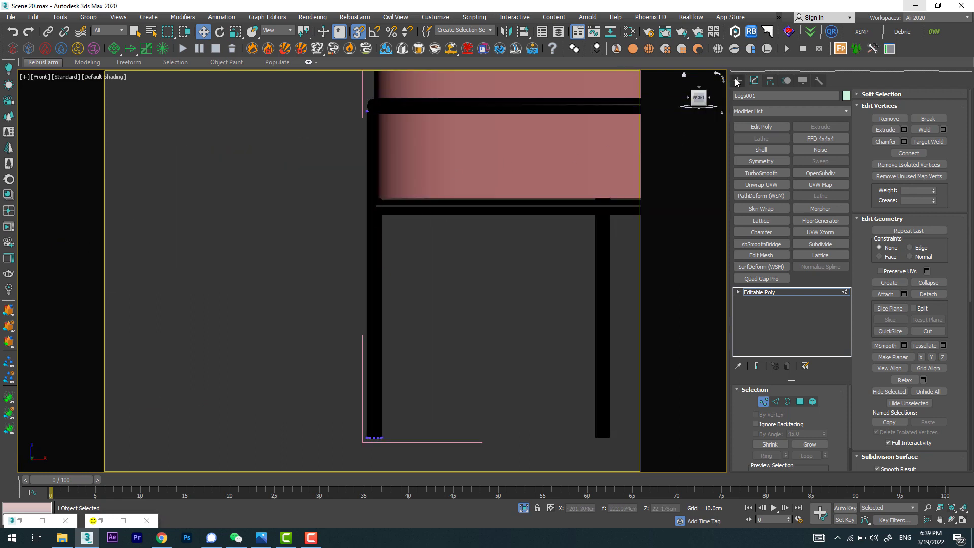
middle_click_drag(494, 187, 275, 229)
left_click(752, 80)
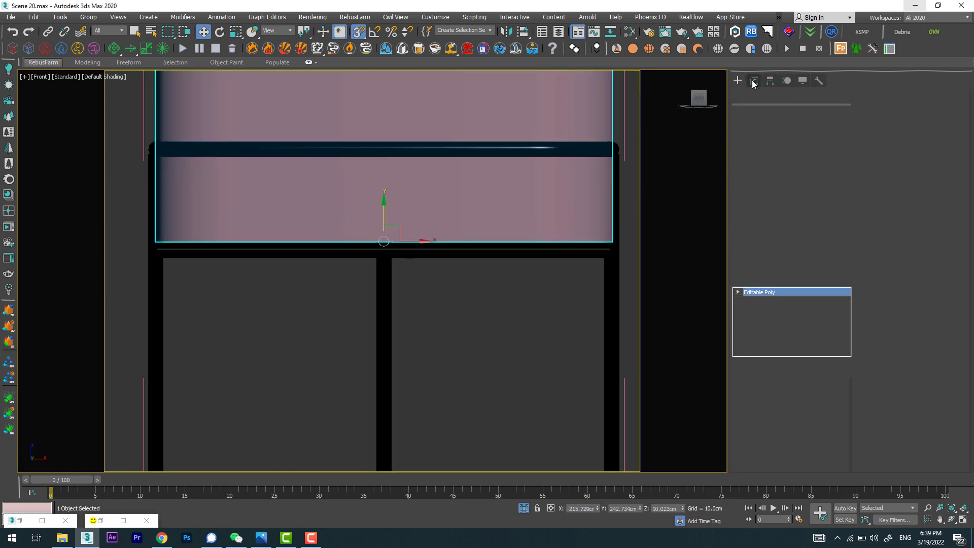
left_click(764, 402)
scroll(413, 264, "down", 4)
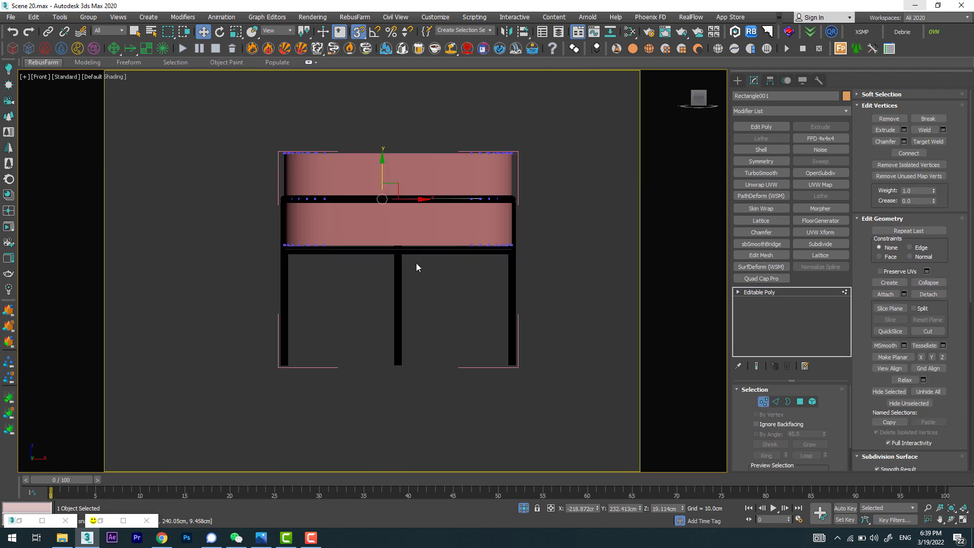
scroll(415, 262, "down", 2)
scroll(405, 248, "up", 4)
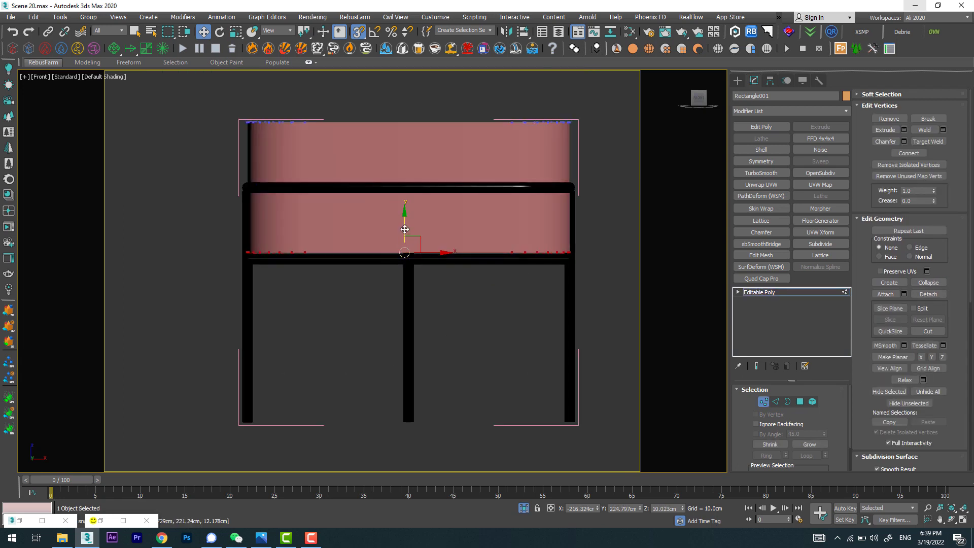
mouse_move(405, 229)
left_mouse_down()
mouse_move(409, 297)
mouse_move(410, 285)
left_mouse_up()
scroll(432, 272, "down", 3)
mouse_move(431, 272)
middle_mouse_down("alt")
mouse_move(495, 259)
mouse_move(489, 235)
mouse_move(500, 239)
middle_mouse_up("alt")
scroll(442, 225, "up", 2)
Move the Back side panel's bottom vertices down to match Rectangle001, then orbit to check.
left_click(737, 80)
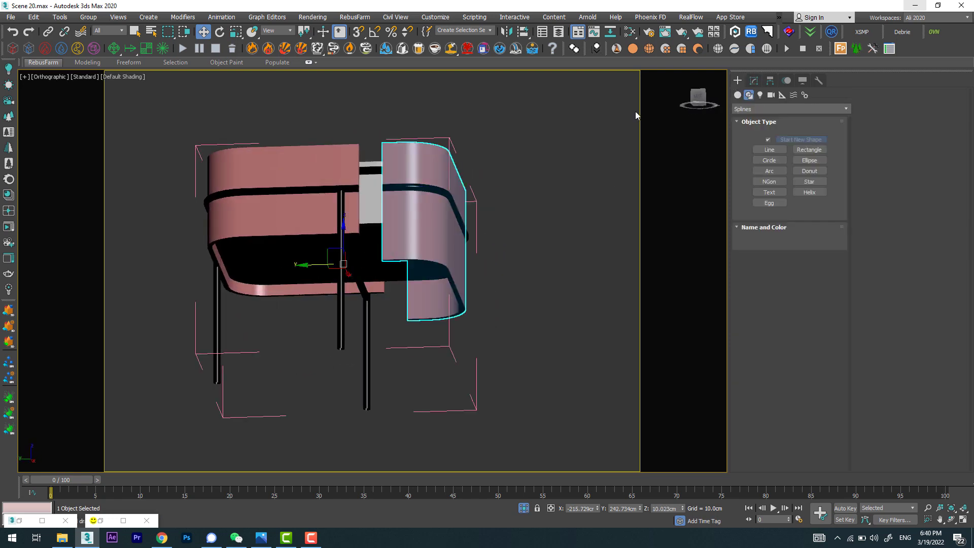
left_click(284, 168)
left_click(754, 80)
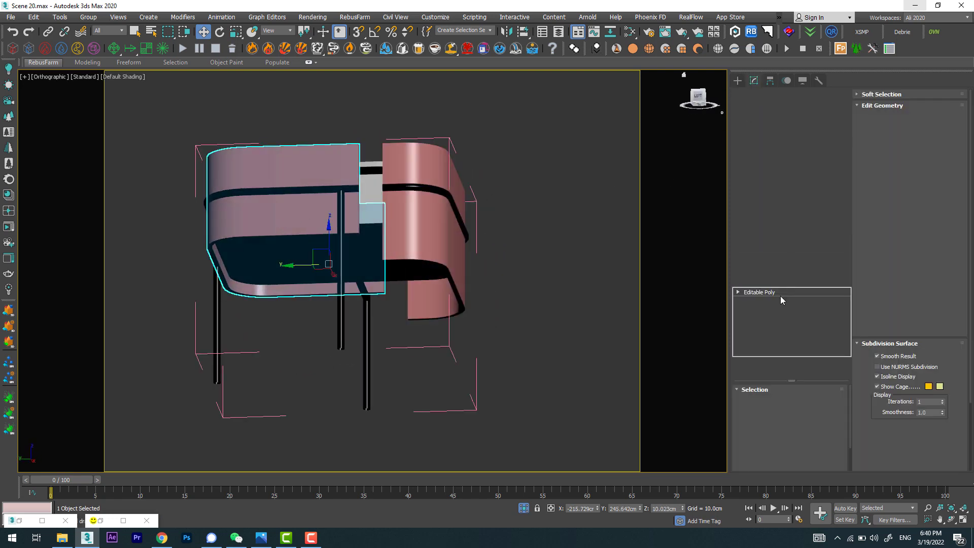
key("1")
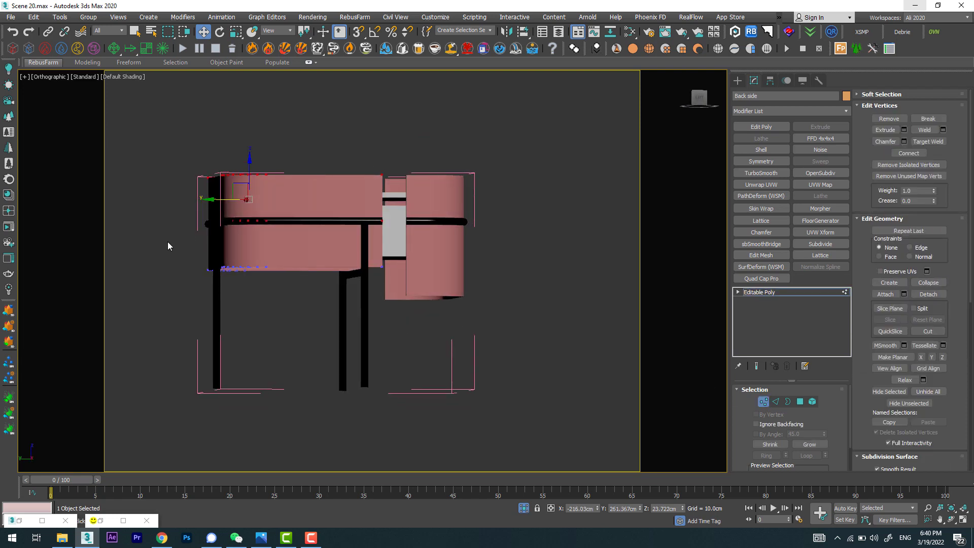
left_click_drag(168, 241, 406, 298)
key("f")
scroll(401, 249, "down", 5)
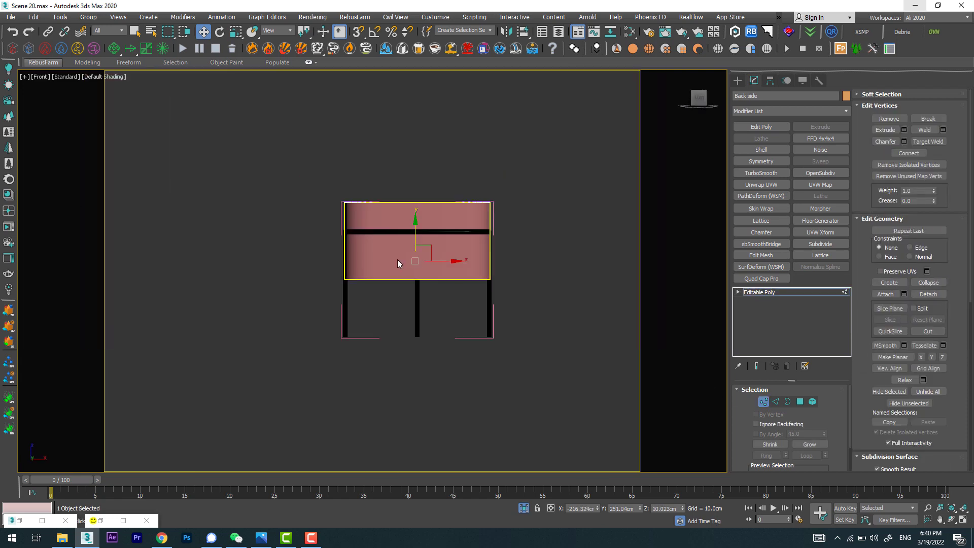
left_click_drag(447, 288, 472, 278)
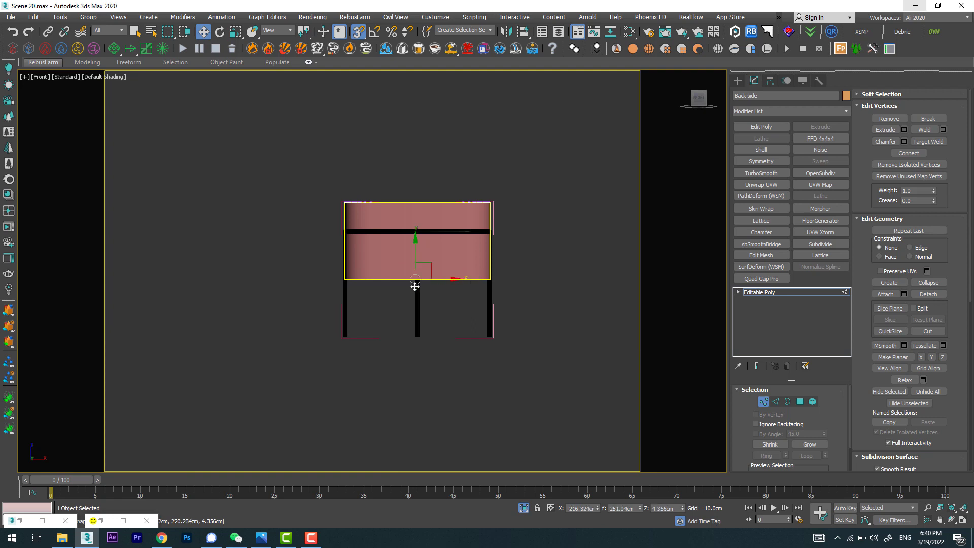
mouse_move(414, 279)
middle_mouse_down("alt")
mouse_move(553, 290)
mouse_move(552, 316)
middle_mouse_up("alt")
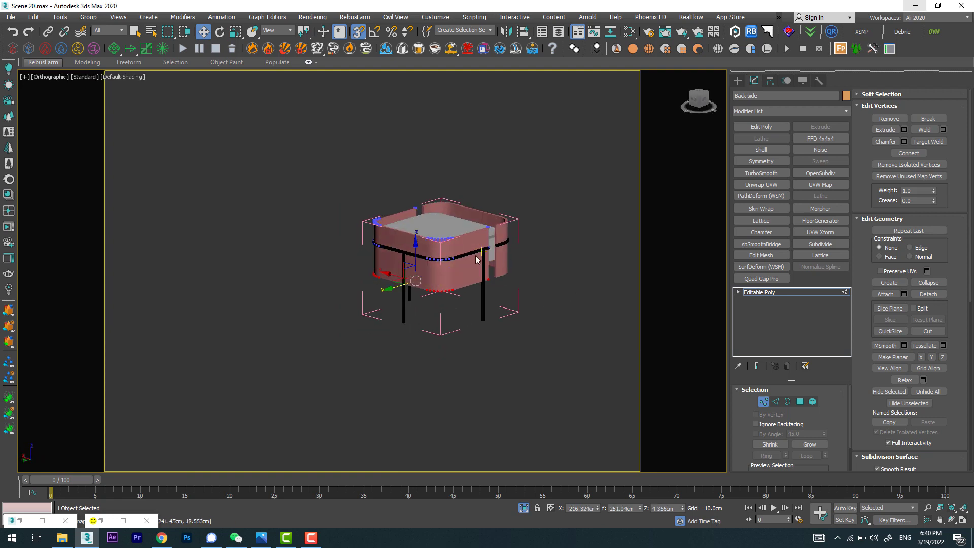
scroll(500, 279, "up", 3)
Select the nightstand group, end isolation and view the room through CoronaCamera001.
left_click(737, 81)
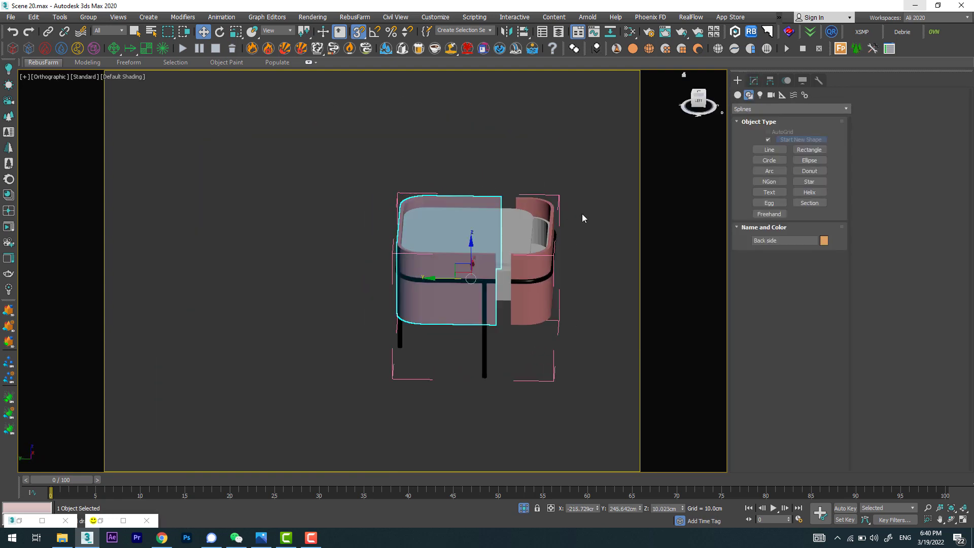
left_click(484, 345)
left_click(525, 508)
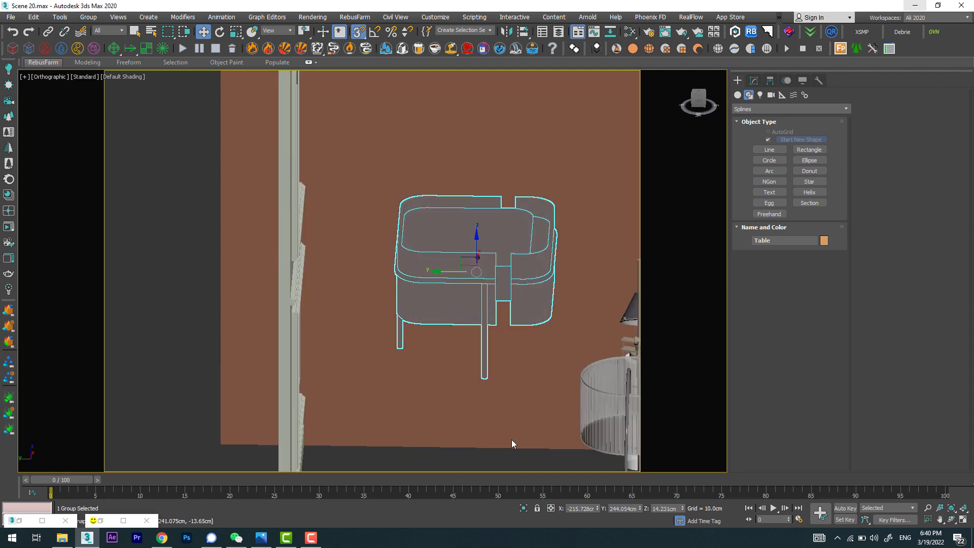
key("c")
double_click(478, 197)
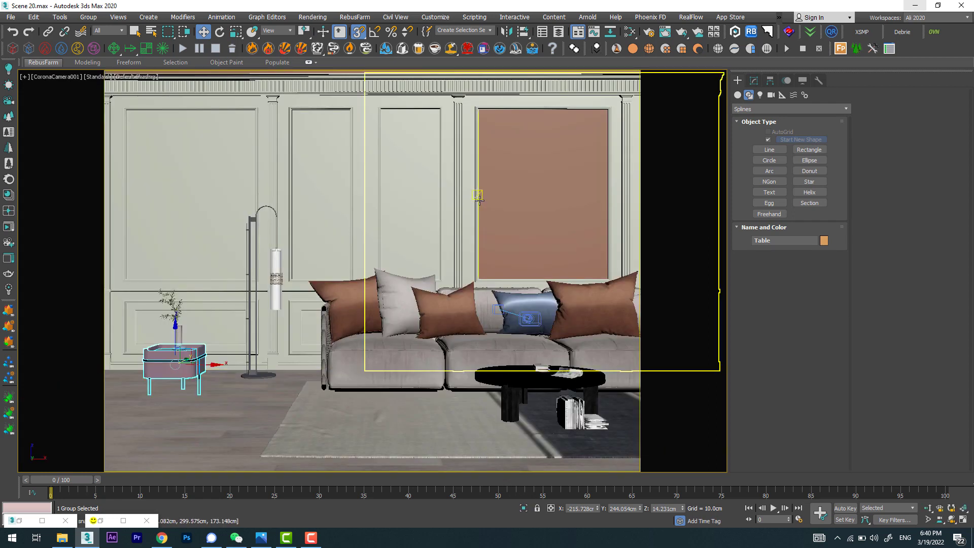
Raise the nightstand and vase onto the floor, slide them toward the sofa, and open the Slate editor.
left_click(176, 323, "ctrl")
key("f")
key("z")
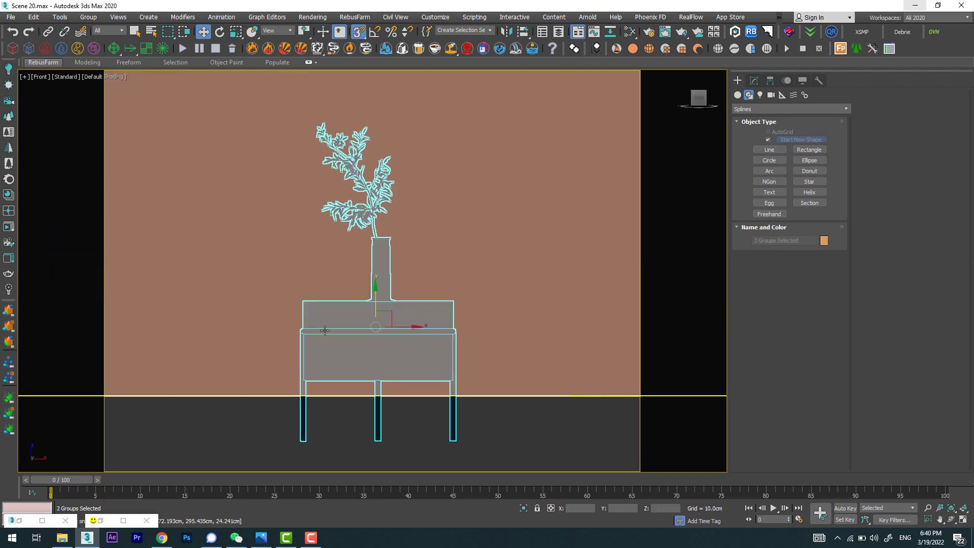
left_click_drag(375, 283, 378, 260)
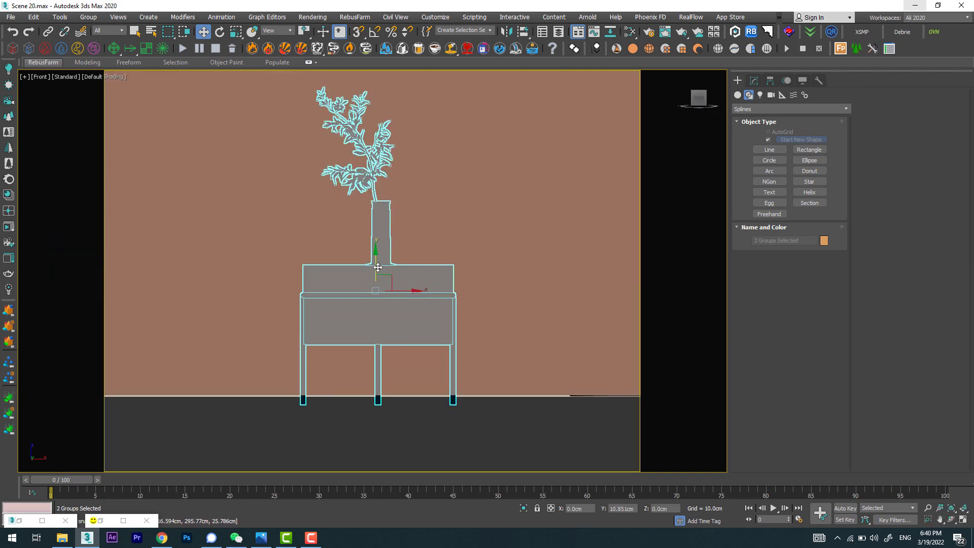
key("c")
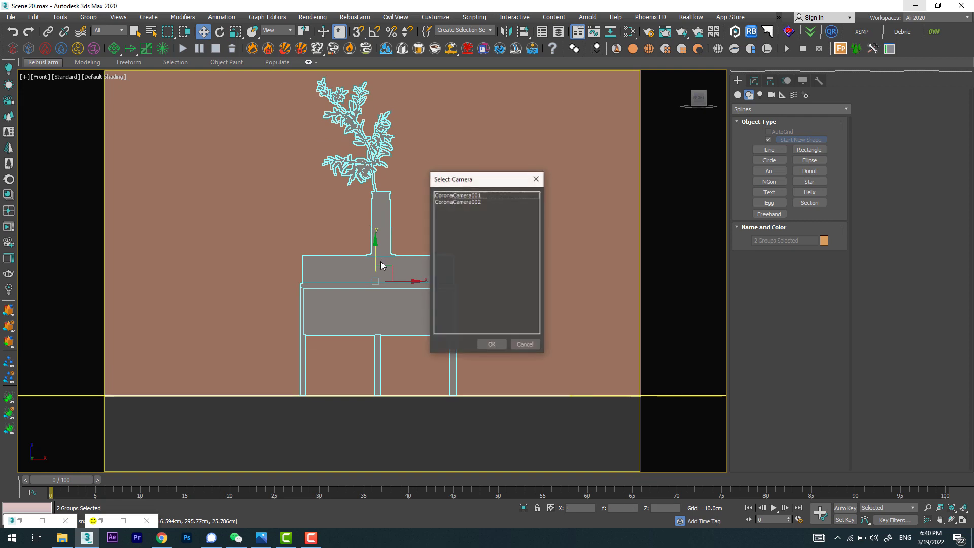
double_click(455, 200)
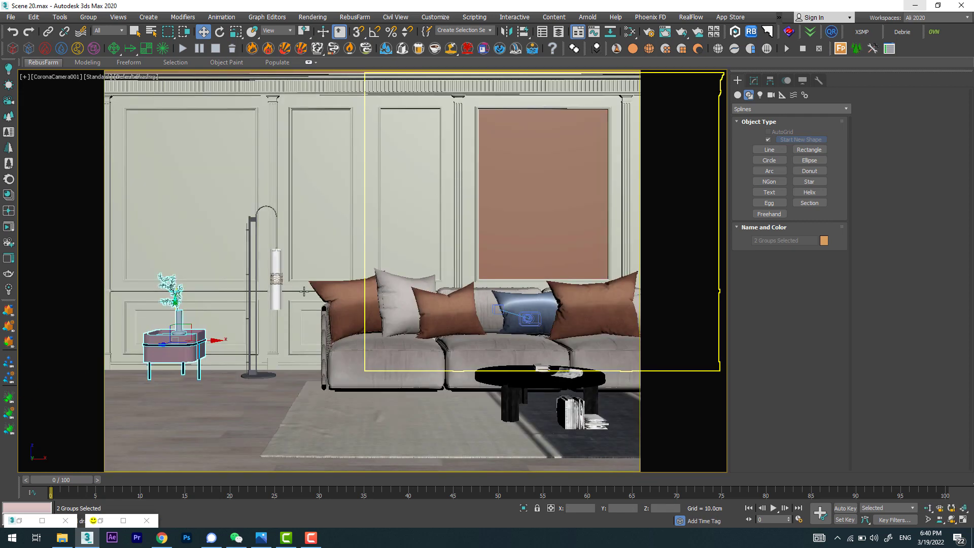
left_click_drag(216, 339, 230, 340)
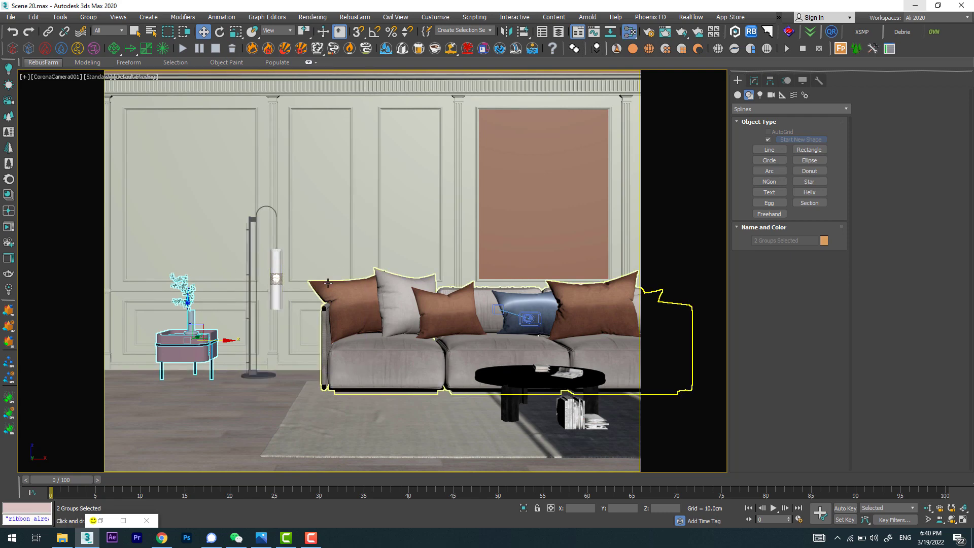
key("m")
mouse_move(604, 193)
middle_mouse_down()
mouse_move(627, 355)
mouse_move(599, 264)
mouse_move(586, 311)
mouse_move(486, 303)
middle_mouse_up()
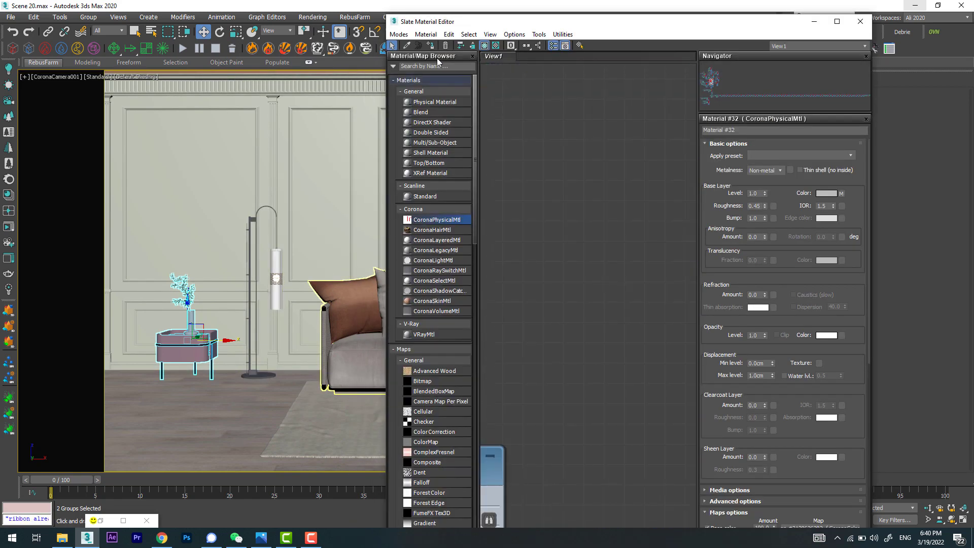
Pick the nightstand's material from the scene into the Slate node view and pan to its maps.
left_click(407, 45)
left_click_drag(440, 21, 582, 40)
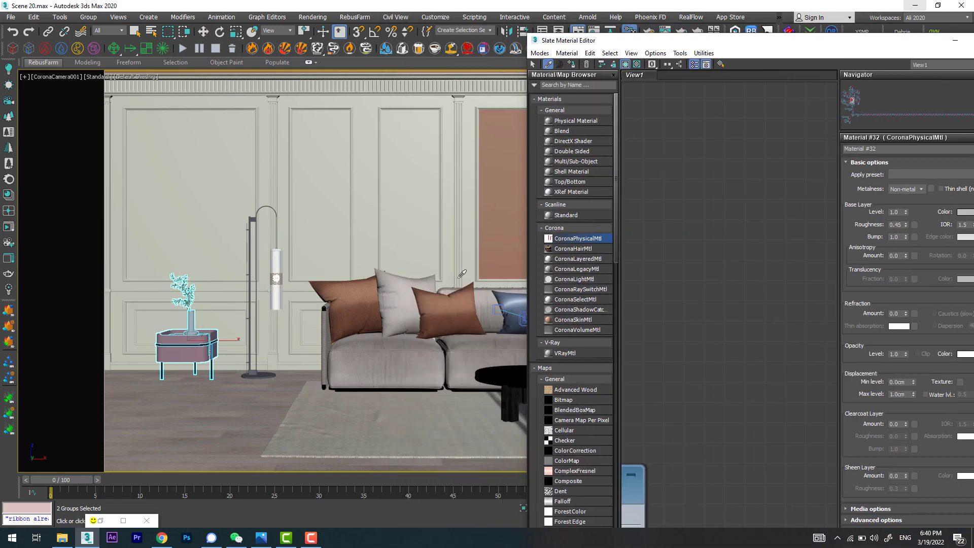
left_click(406, 334)
scroll(719, 167, "down", 2)
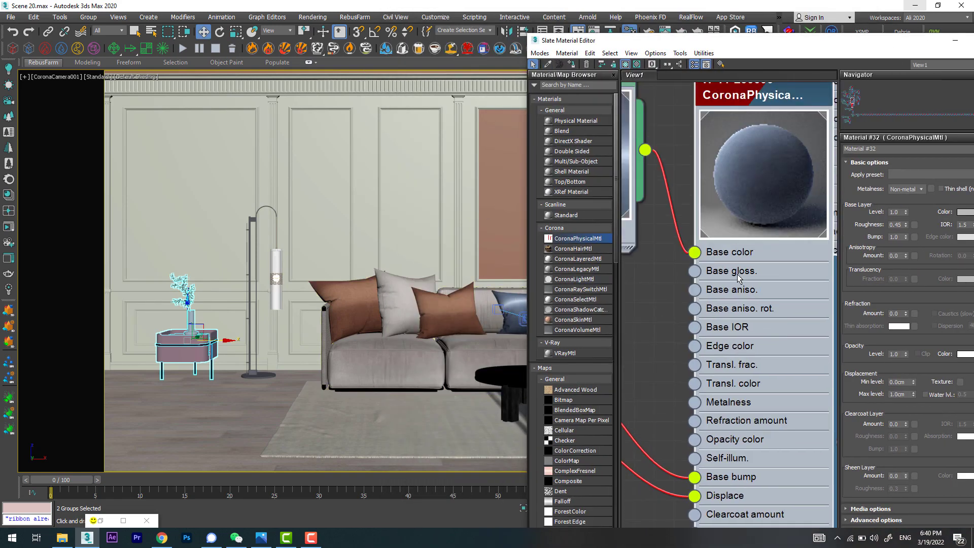
scroll(738, 273, "down", 3)
mouse_move(629, 299)
middle_mouse_down()
mouse_move(711, 300)
mouse_move(705, 393)
mouse_move(695, 348)
mouse_move(765, 375)
mouse_move(747, 290)
middle_mouse_up()
Inspect the Falloff map node's preview and settings in the node graph.
left_click_drag(748, 291, 708, 328)
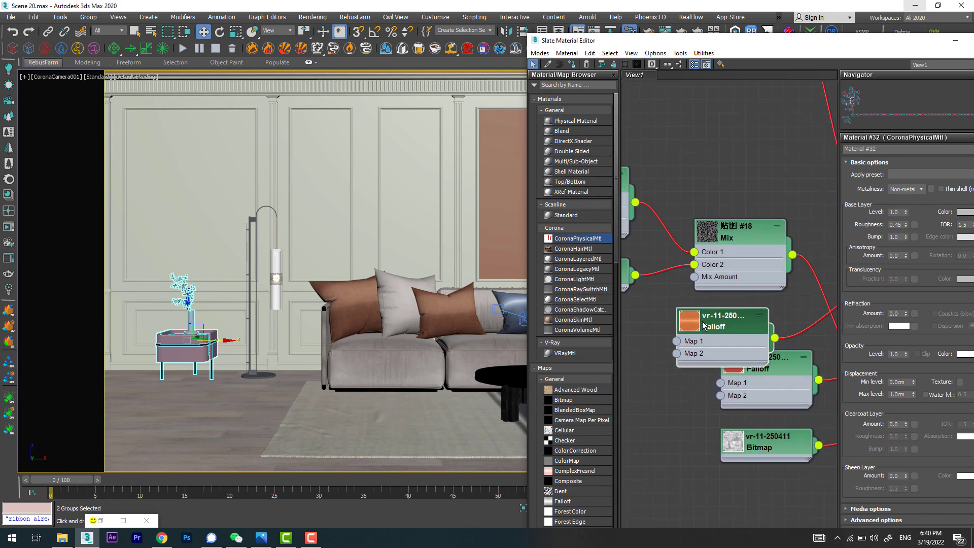
double_click(694, 323)
double_click(734, 328)
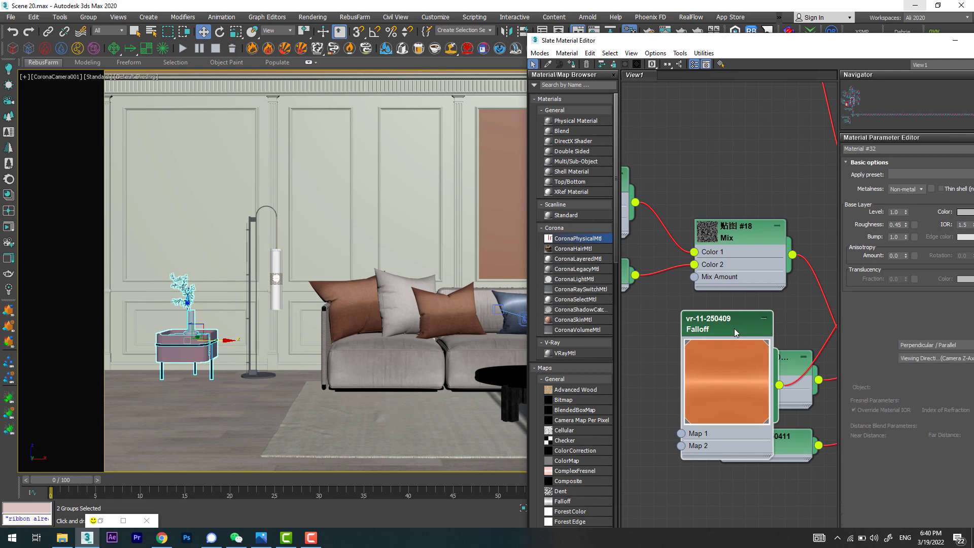
left_click_drag(715, 385, 727, 282)
scroll(727, 282, "down", 2)
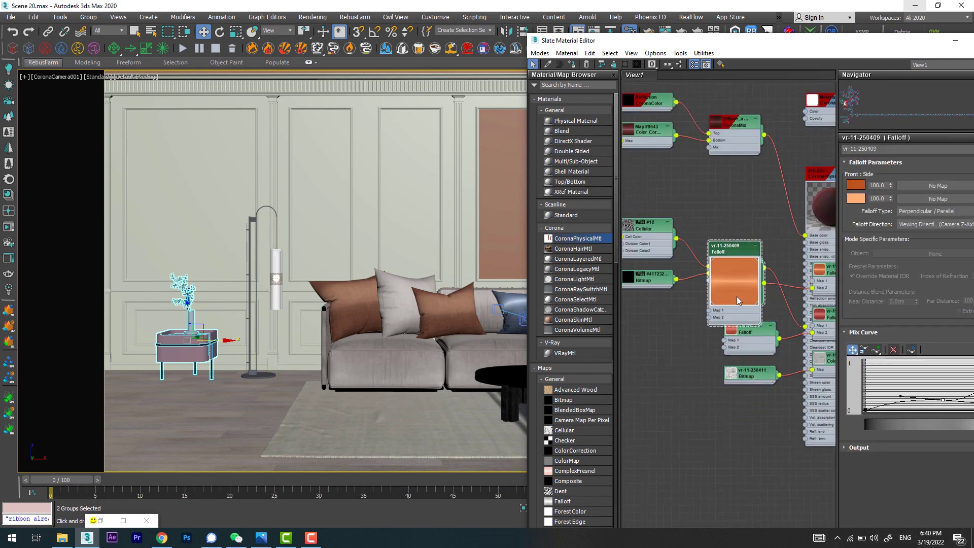
scroll(736, 296, "down", 2)
mouse_move(666, 313)
left_mouse_down()
mouse_move(680, 340)
mouse_move(681, 450)
left_mouse_up()
scroll(713, 310, "down", 2)
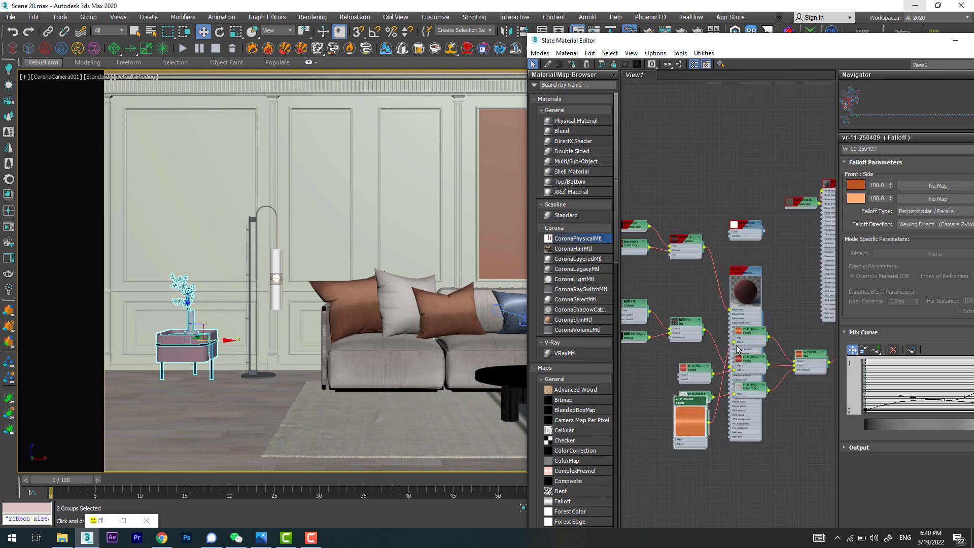
scroll(715, 310, "down", 2)
scroll(717, 310, "down", 1)
scroll(724, 308, "up", 2)
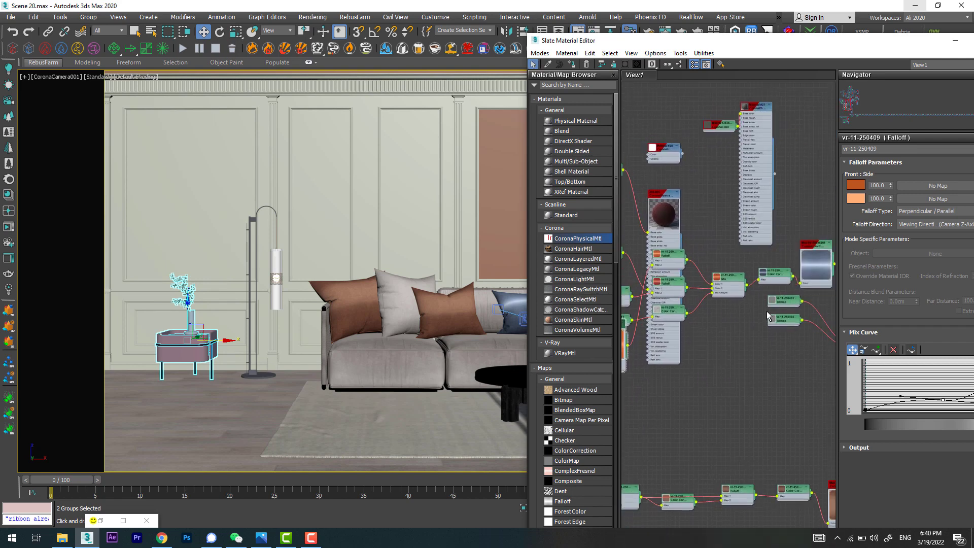
scroll(735, 305, "up", 3)
scroll(758, 300, "up", 2)
Check the Color Correction map's settings, then pan across the other material networks.
middle_click_drag(712, 293, 800, 286)
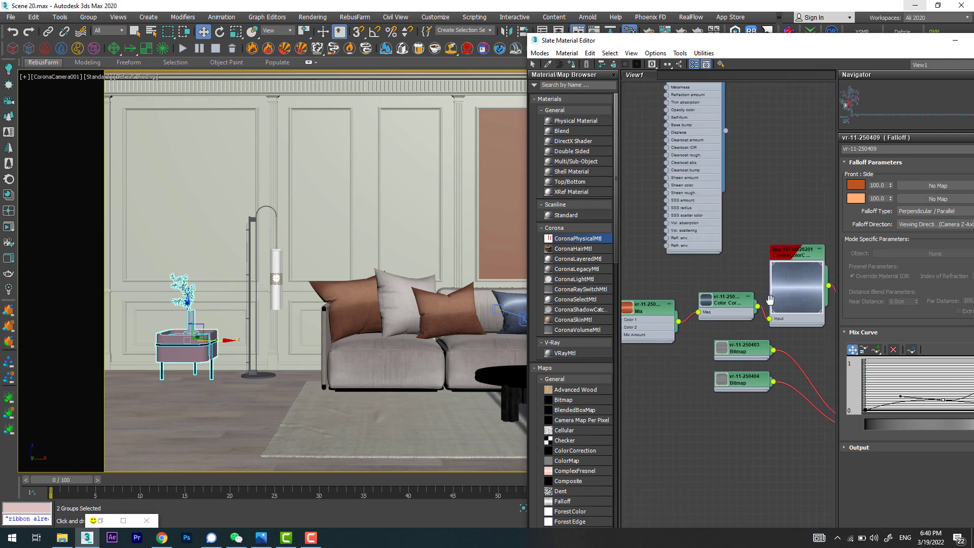
left_click(727, 300)
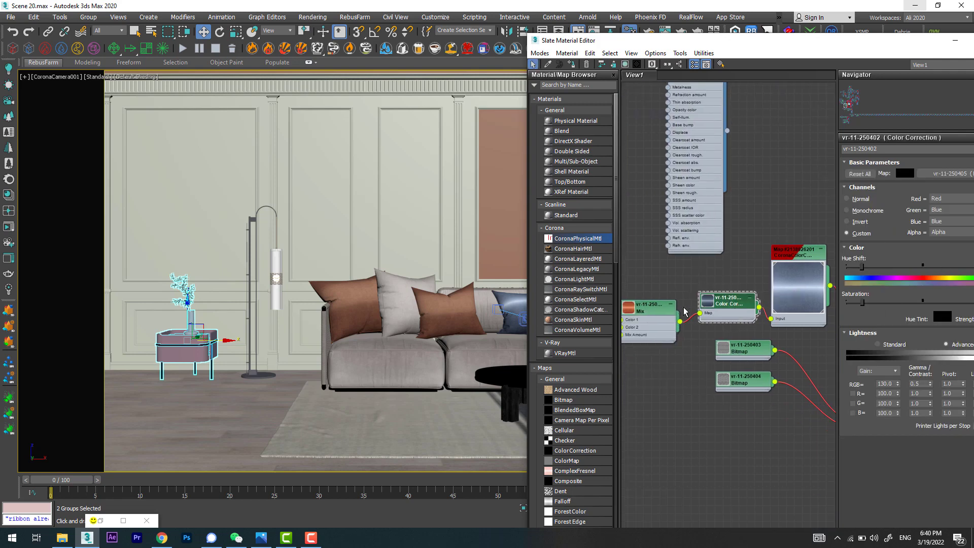
scroll(707, 308, "down", 1)
scroll(726, 311, "down", 2)
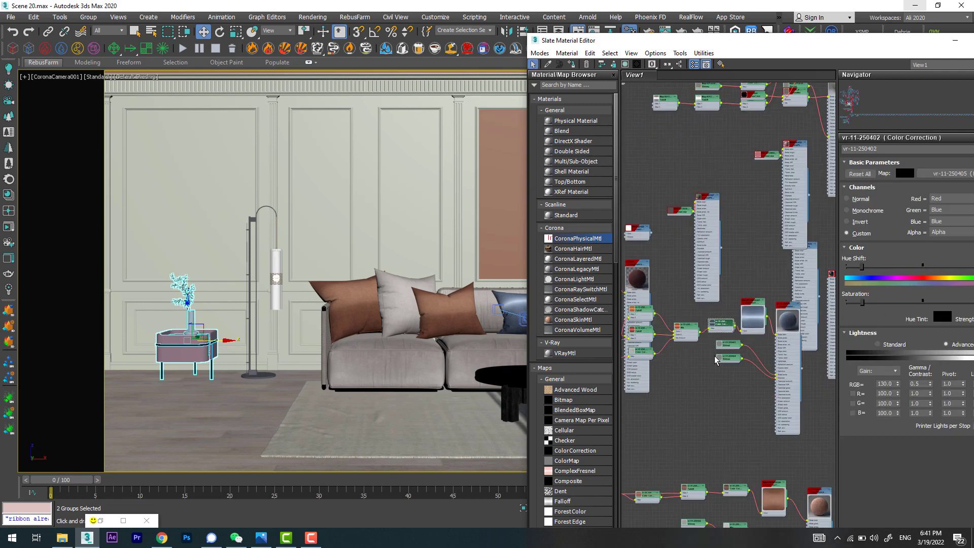
scroll(741, 304, "down", 2)
scroll(750, 299, "down", 2)
scroll(759, 294, "down", 2)
middle_click_drag(760, 295, 881, 355)
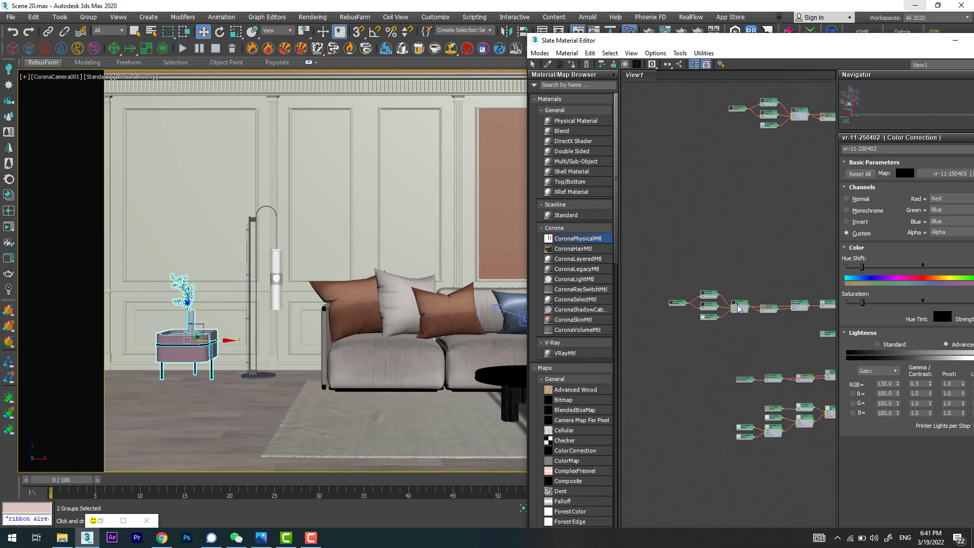
Re-pick the nightstand's material from the scene to locate its node network.
left_click(548, 67)
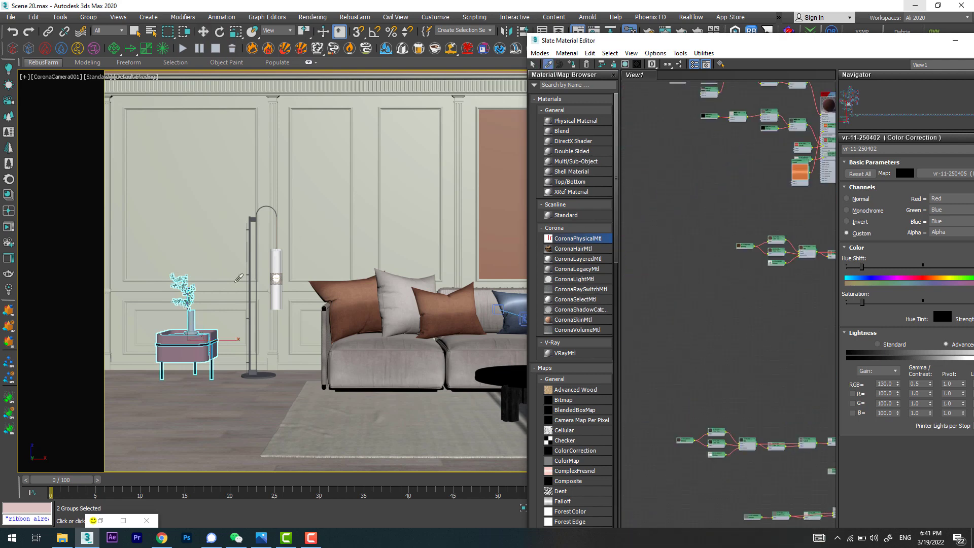
left_click(197, 341)
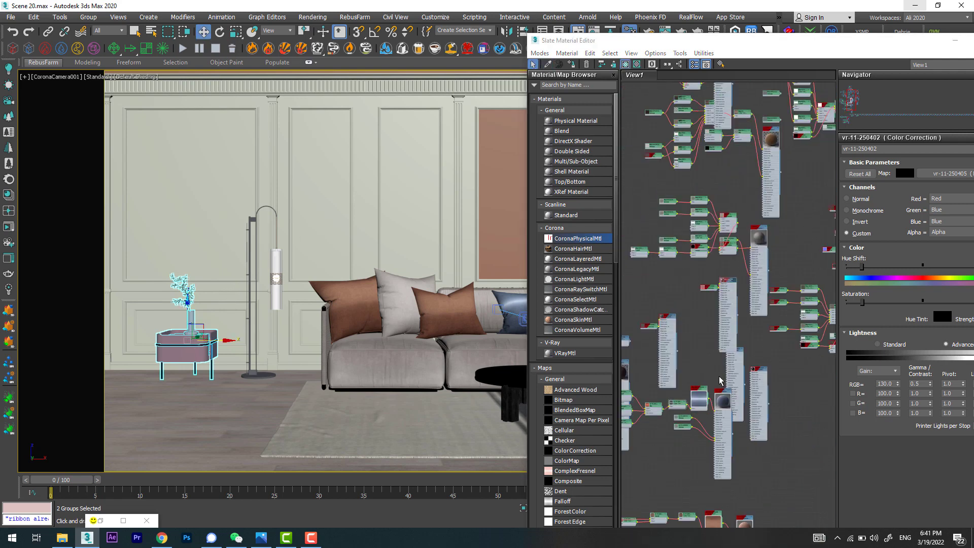
scroll(717, 329, "down", 5)
mouse_move(733, 325)
middle_mouse_down()
mouse_move(726, 300)
mouse_move(718, 316)
middle_mouse_up()
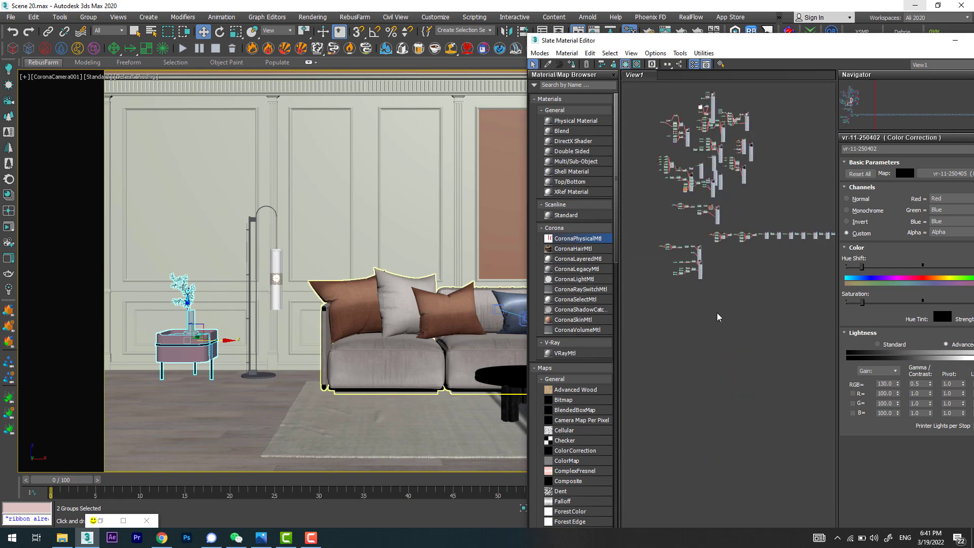
left_click(547, 64)
left_click(197, 340)
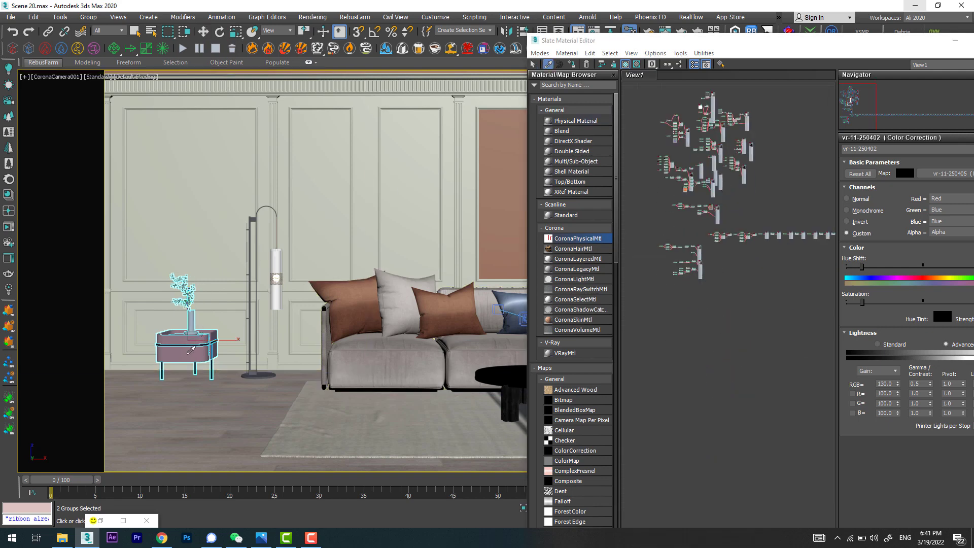
scroll(756, 294, "up", 1)
scroll(756, 294, "up", 3)
scroll(748, 264, "down", 5)
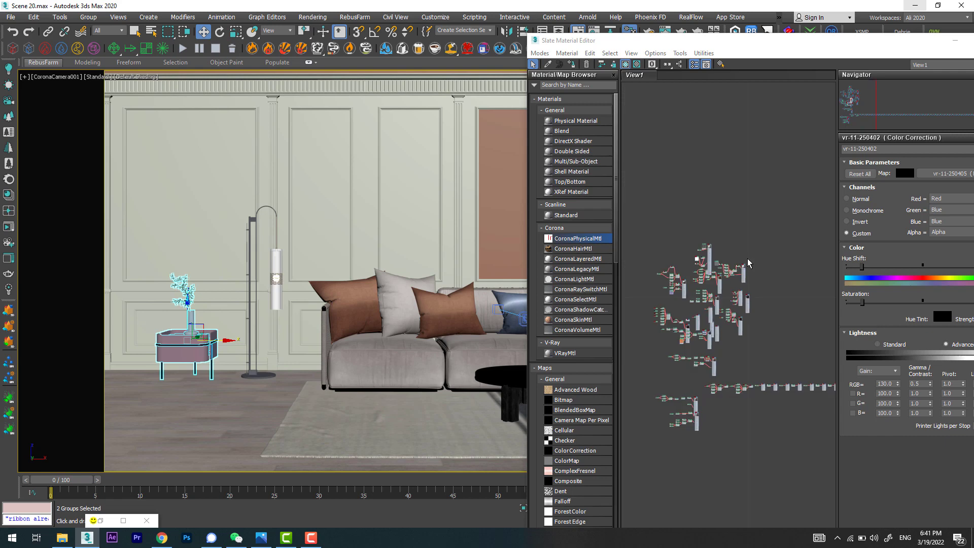
Delete all node networks from the view and reload only the nightstand's Material #32.
middle_click_drag(726, 322, 662, 139)
left_click_drag(650, 112, 803, 404)
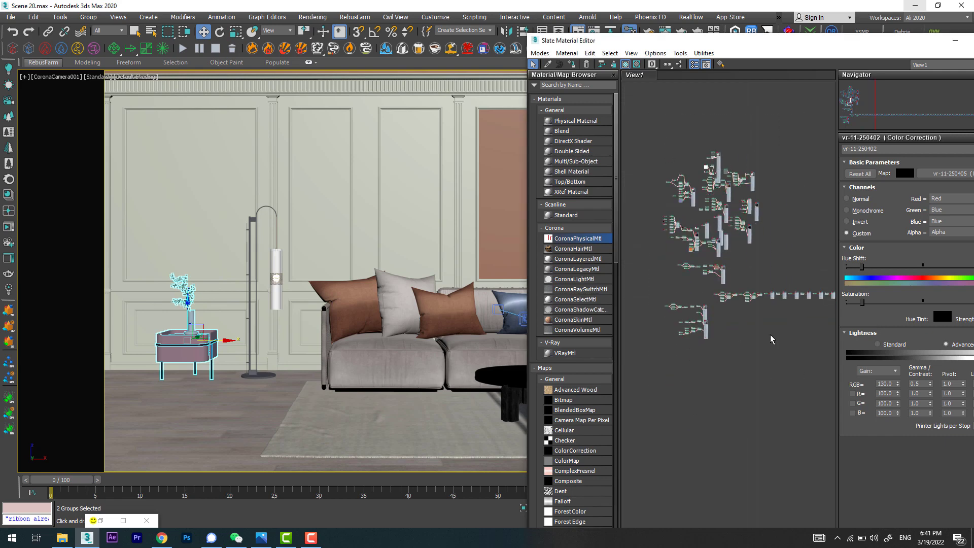
key("Delete")
left_click(548, 64)
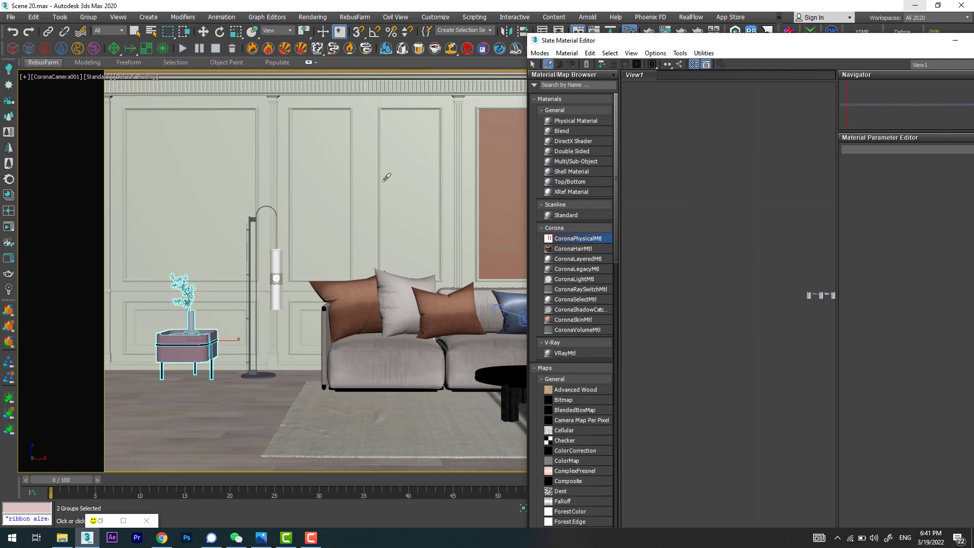
left_click(197, 347)
Set the CoronaColor map's solid colour to dark navy blue and close the Slate editor.
key("z")
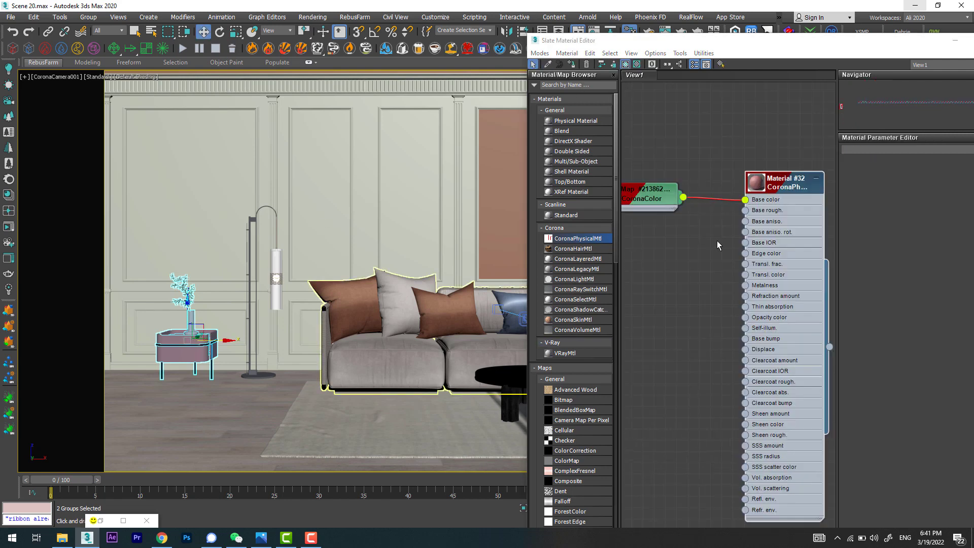
double_click(669, 198)
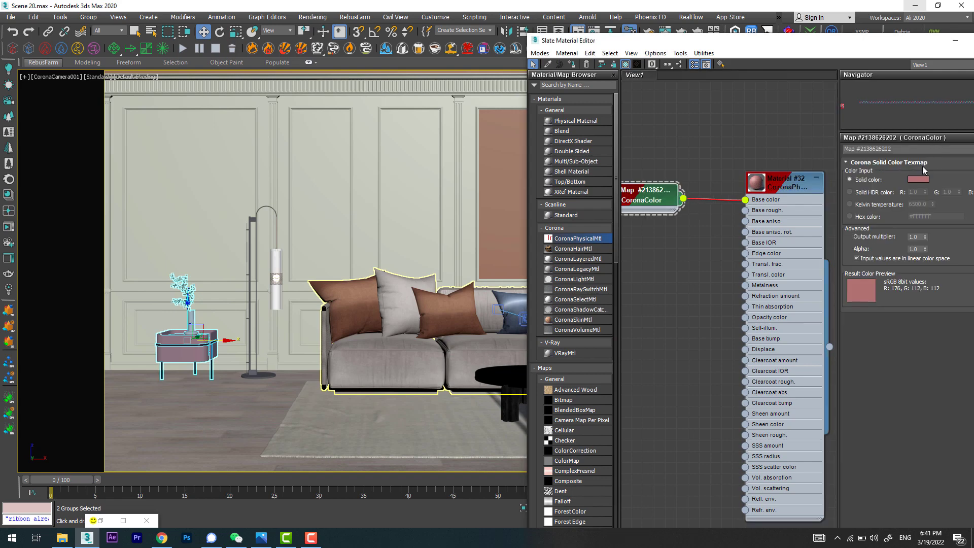
left_click(918, 179)
left_click(334, 68)
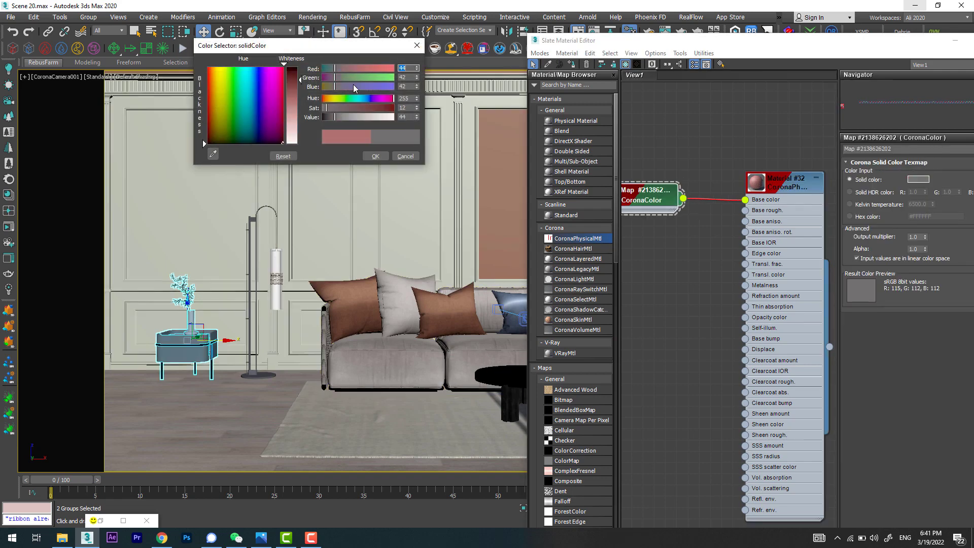
left_click(327, 68)
mouse_move(335, 86)
left_mouse_down()
mouse_move(354, 86)
mouse_move(335, 117)
left_mouse_up()
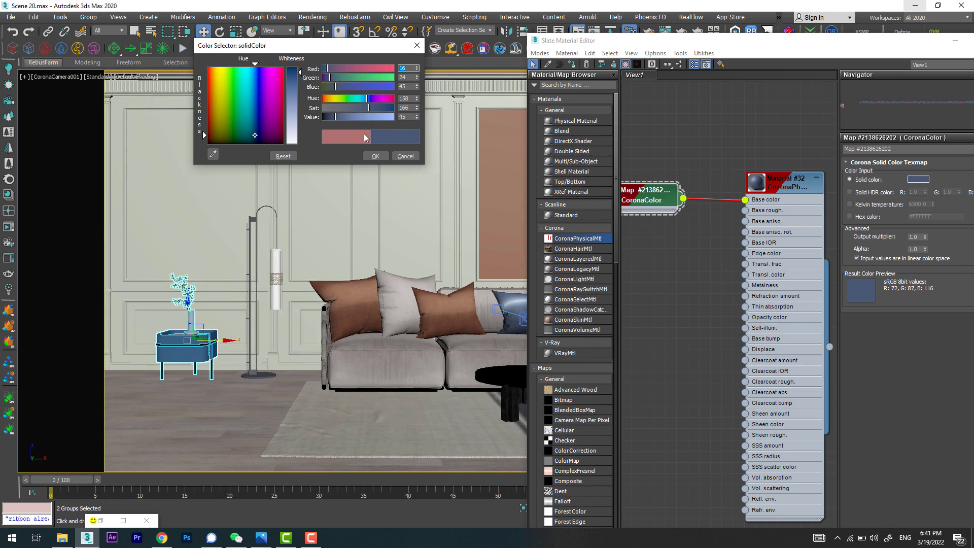
left_click(369, 107)
left_click_drag(335, 117, 333, 118)
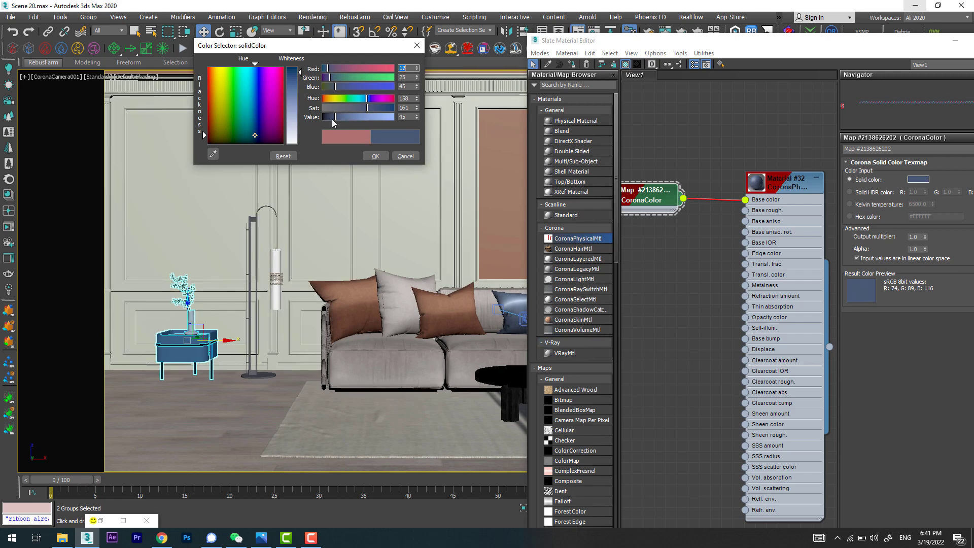
left_click(374, 156)
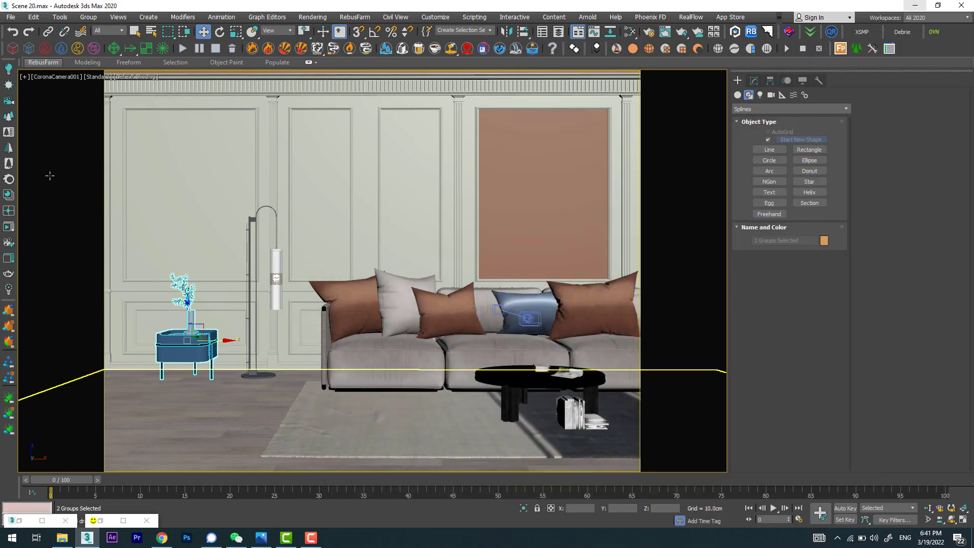
left_click(955, 40)
Open the Corona Frame Buffer full screen and zoom the interactive render around the nightstand.
left_click(8, 227)
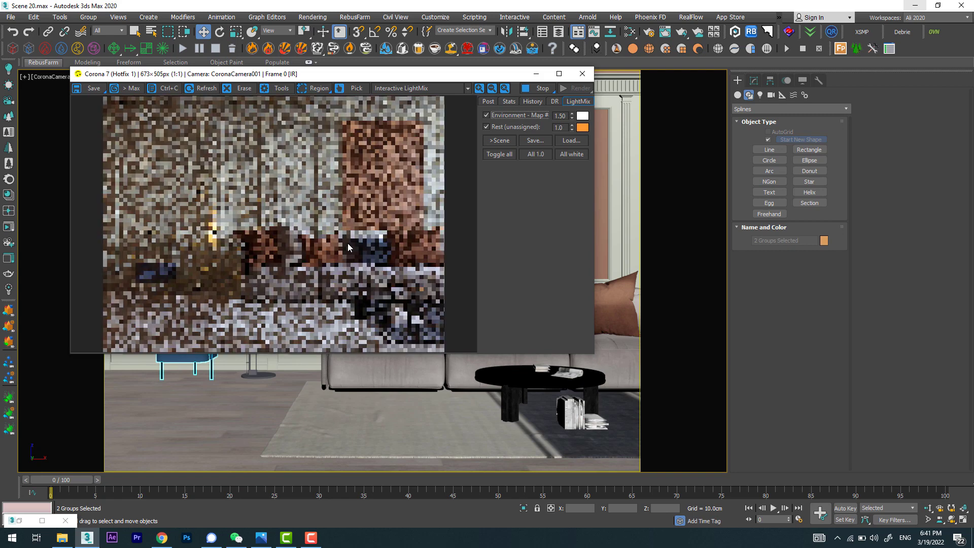
left_click(559, 73)
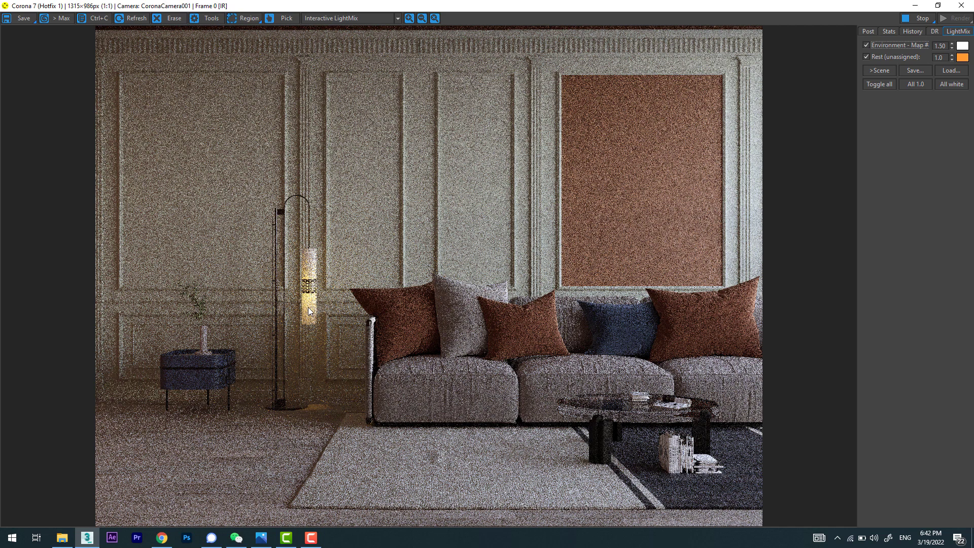
scroll(139, 380, "up", 2)
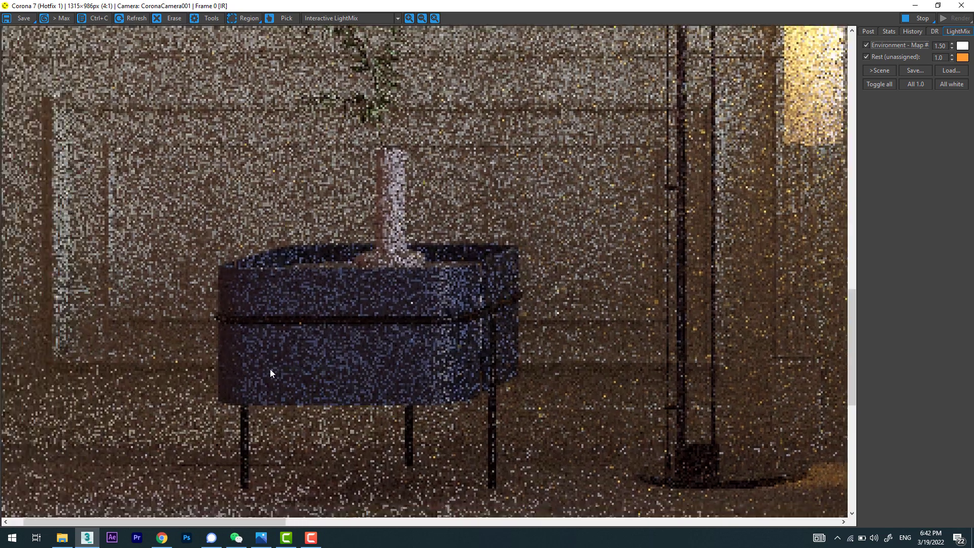
scroll(170, 366, "down", 1)
scroll(313, 339, "down", 1)
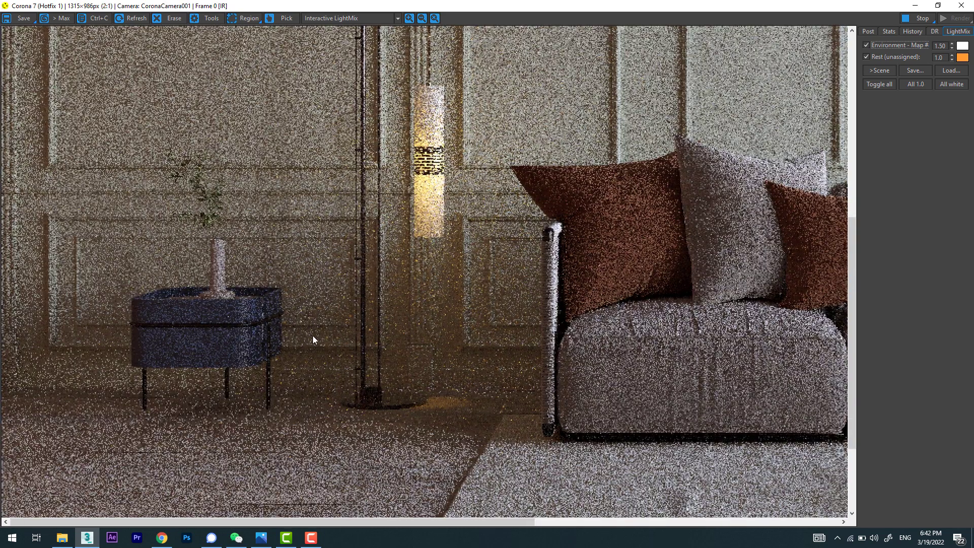
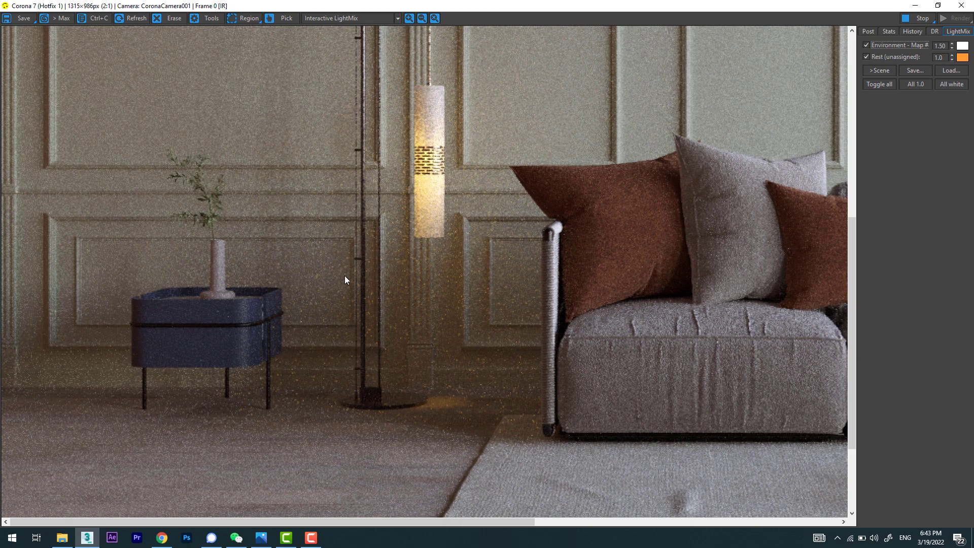
Change the Environment light's LightMix multiplier from 1.50 to 2.0 to brighten the living-room render.
scroll(325, 260, "down", 1)
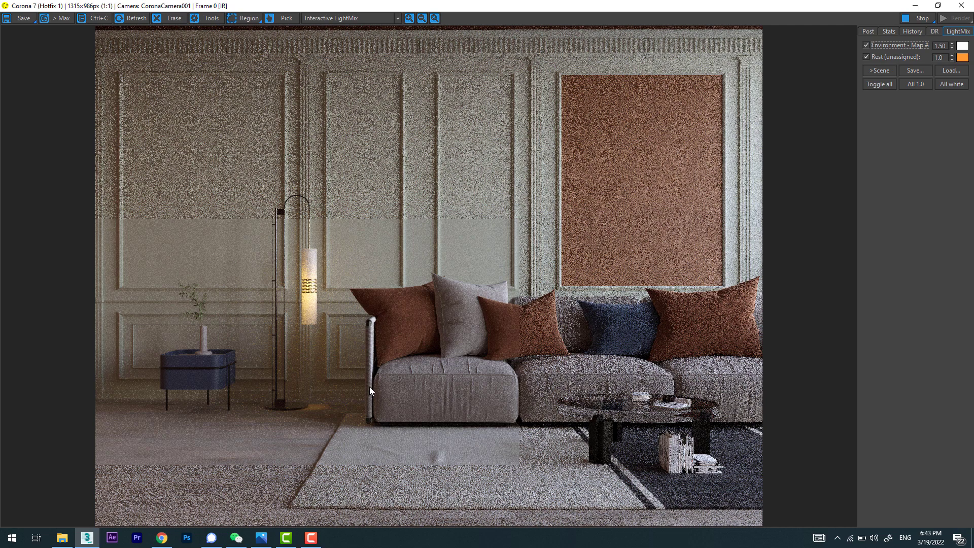
scroll(196, 42, "up", 1)
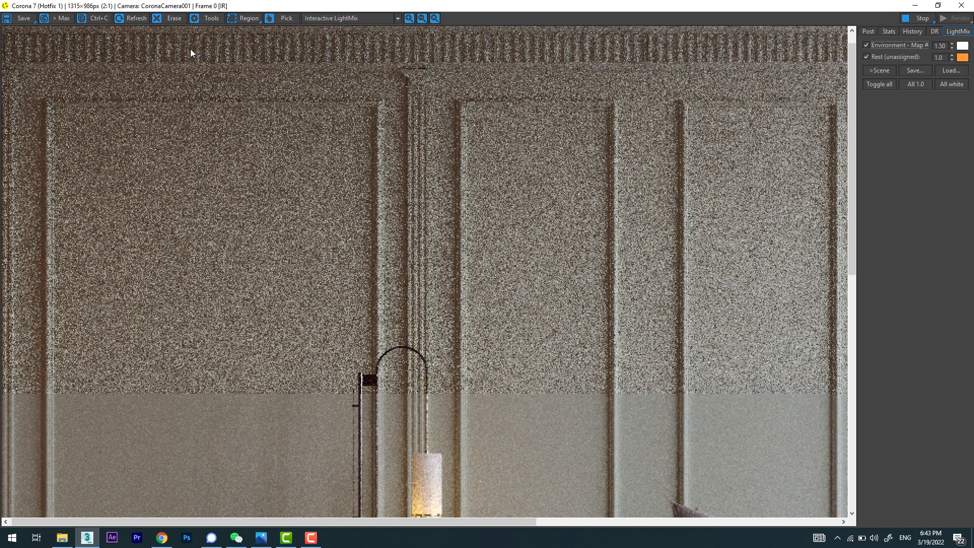
scroll(226, 158, "up", 1)
scroll(226, 158, "down", 2)
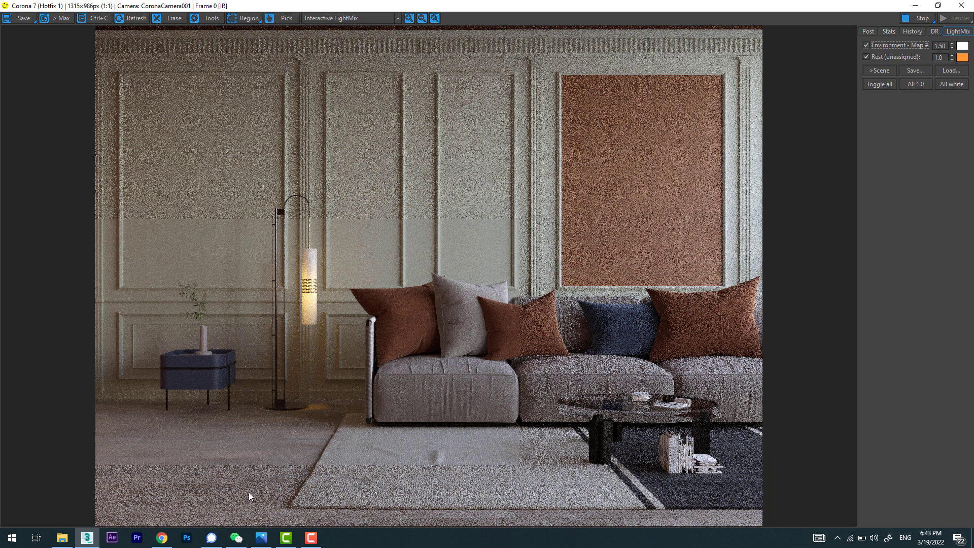
scroll(197, 377, "up", 1)
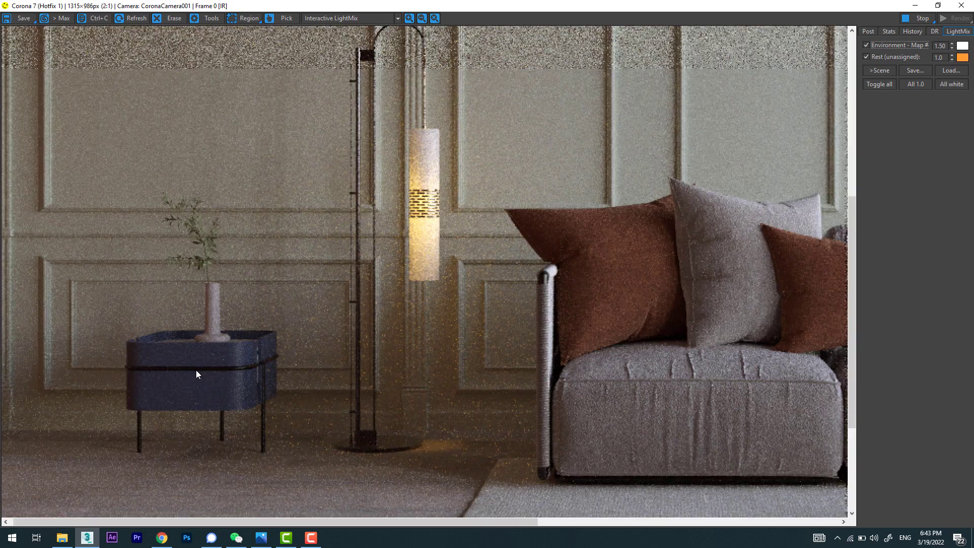
double_click(939, 46)
type("2")
key("Return")
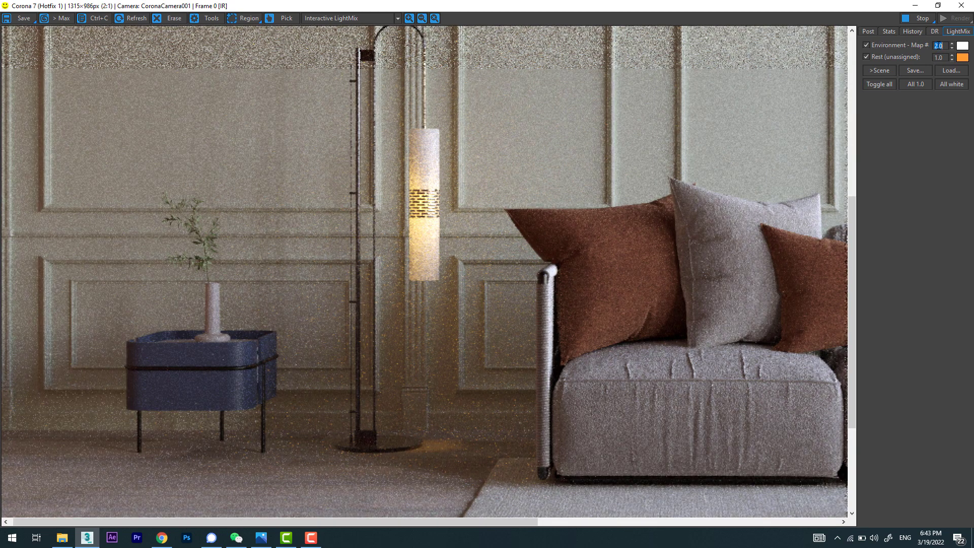
scroll(594, 249, "down", 1)
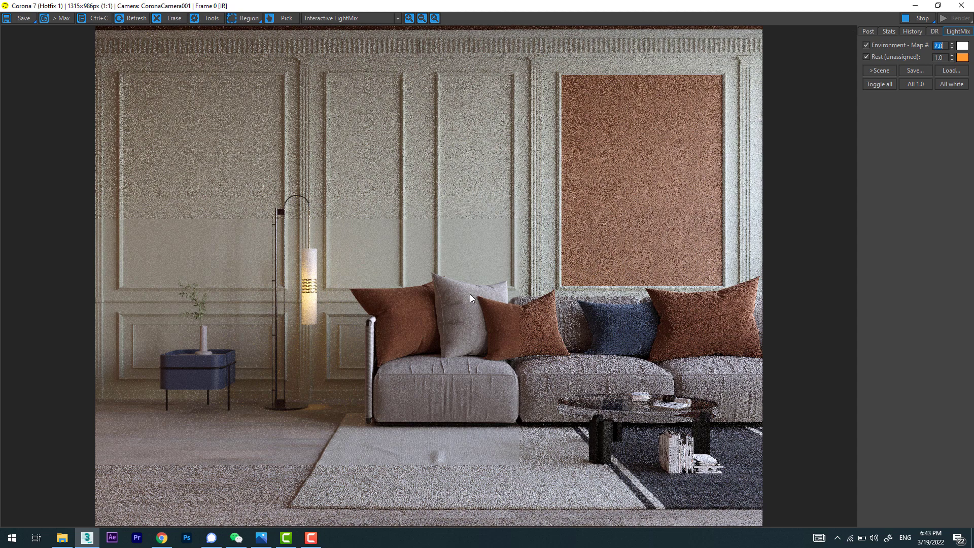
Set Tone Mapping Contrast to 3.0 in the Post settings.
left_click(867, 32)
double_click(941, 128)
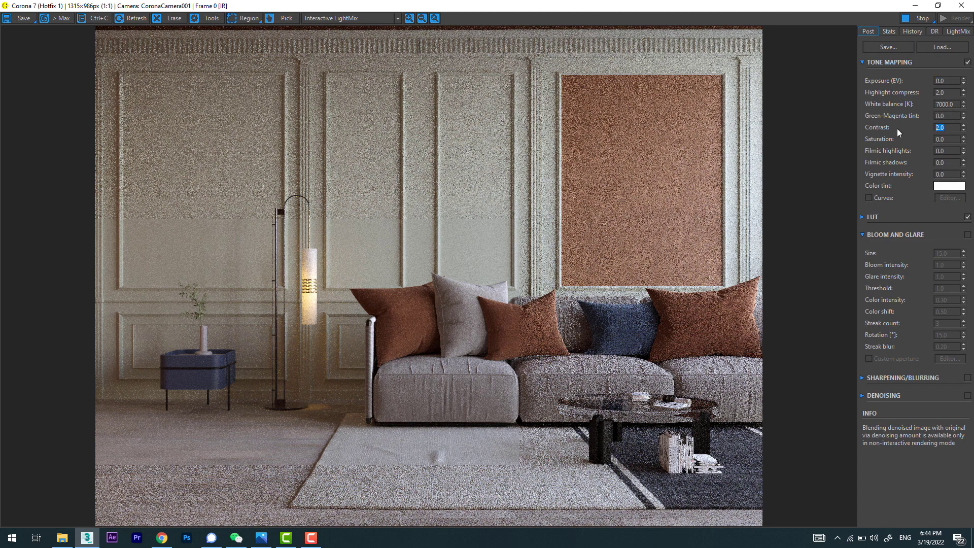
type("3")
key("Return")
Stop the interactive render and minimize the frame buffer to return to 3ds Max.
left_click(912, 19)
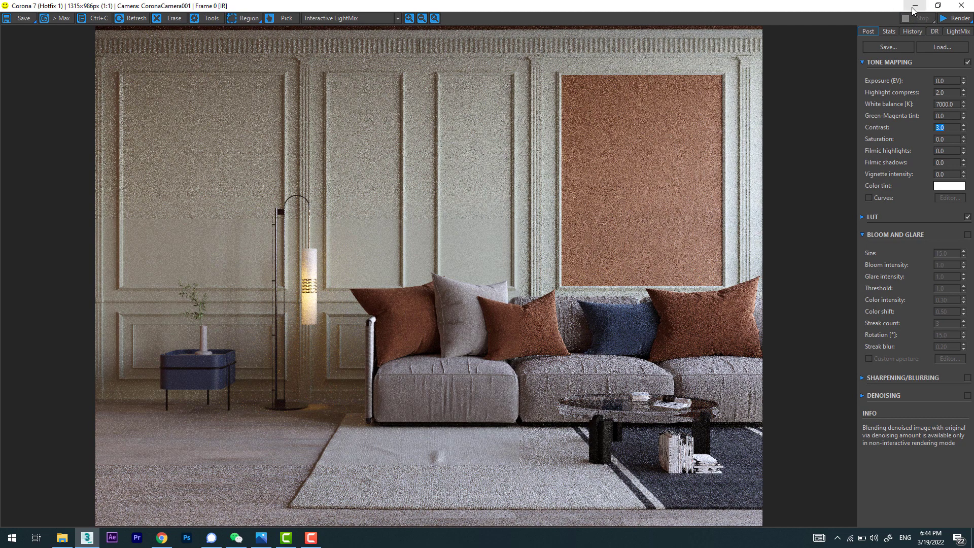
left_click(914, 5)
left_click(310, 537)
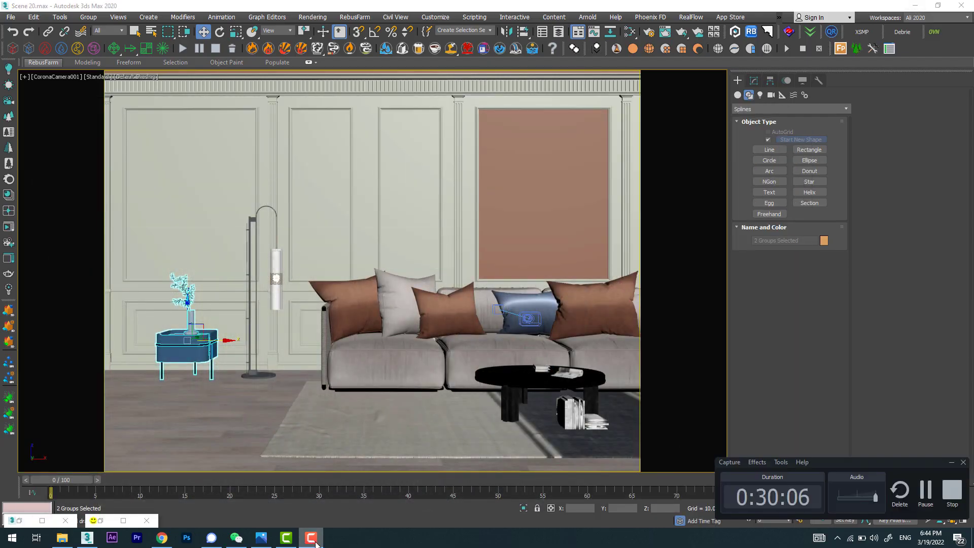